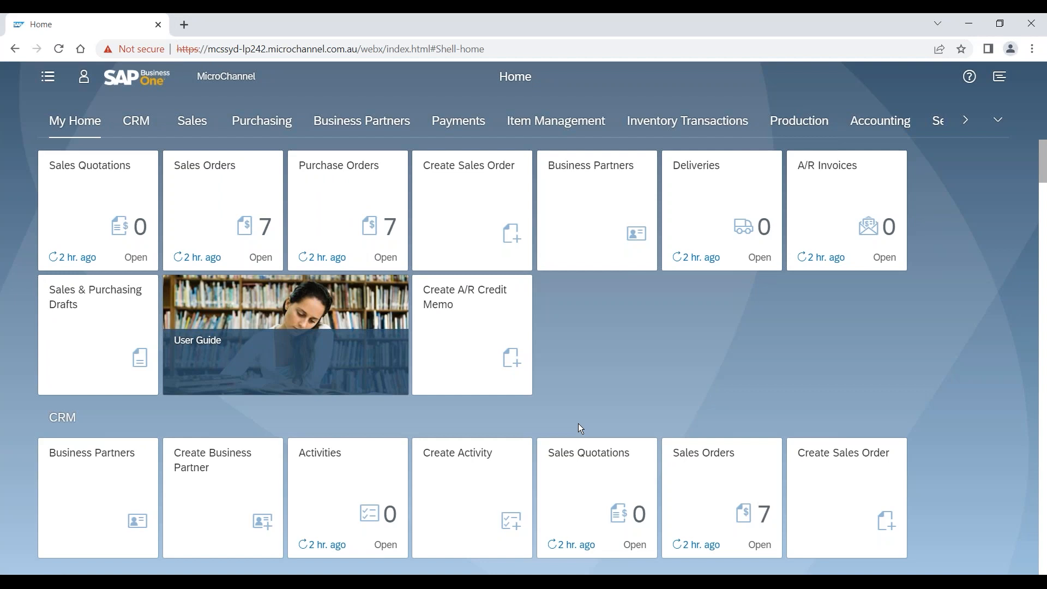
Switch to the Edge window and open the business partner record of customer Maxi Teq.
{"action": "key", "text": "alt+Tab"}
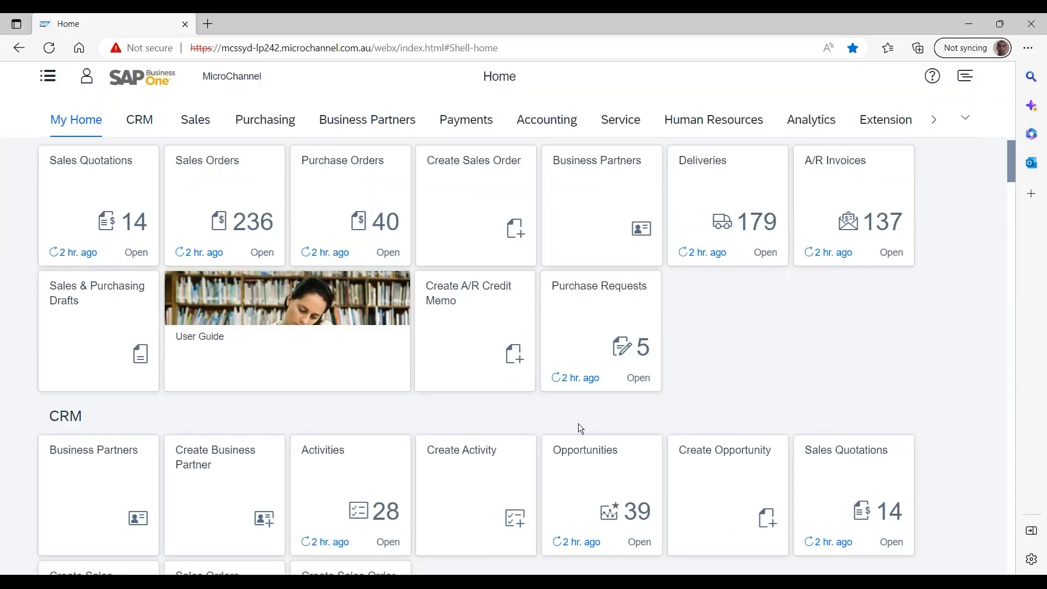
{"action": "key", "text": "alt+Tab"}
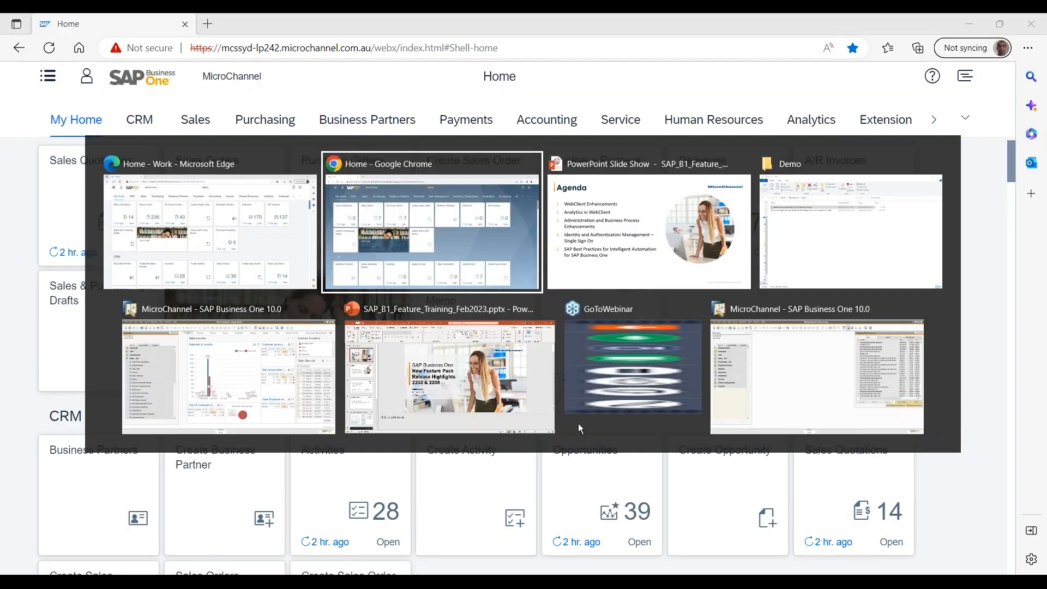
{"action": "key", "text": "alt+Tab"}
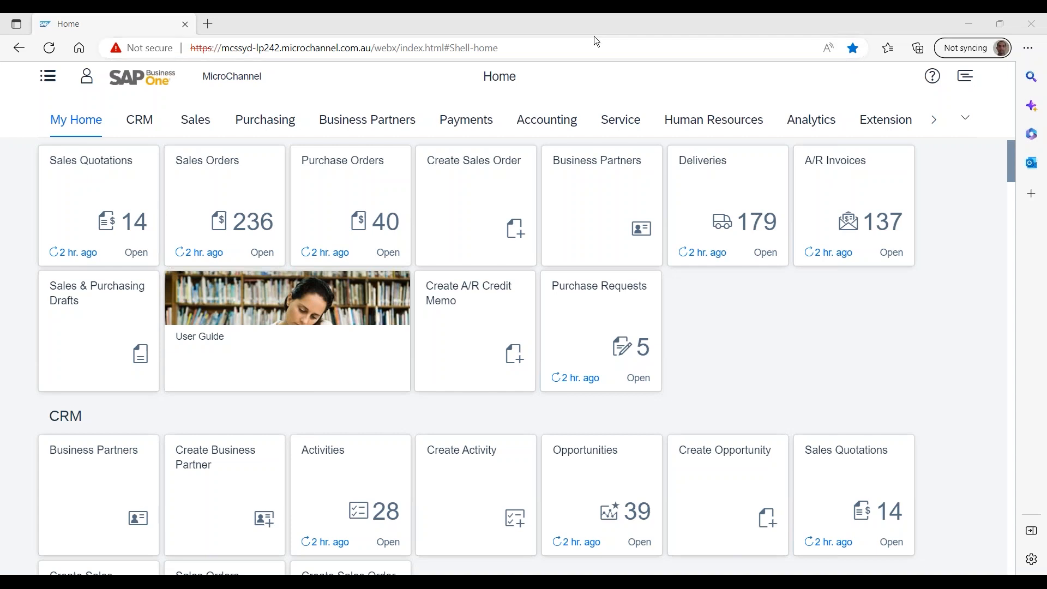
{"action": "left_click", "coordinate": [376, 120]}
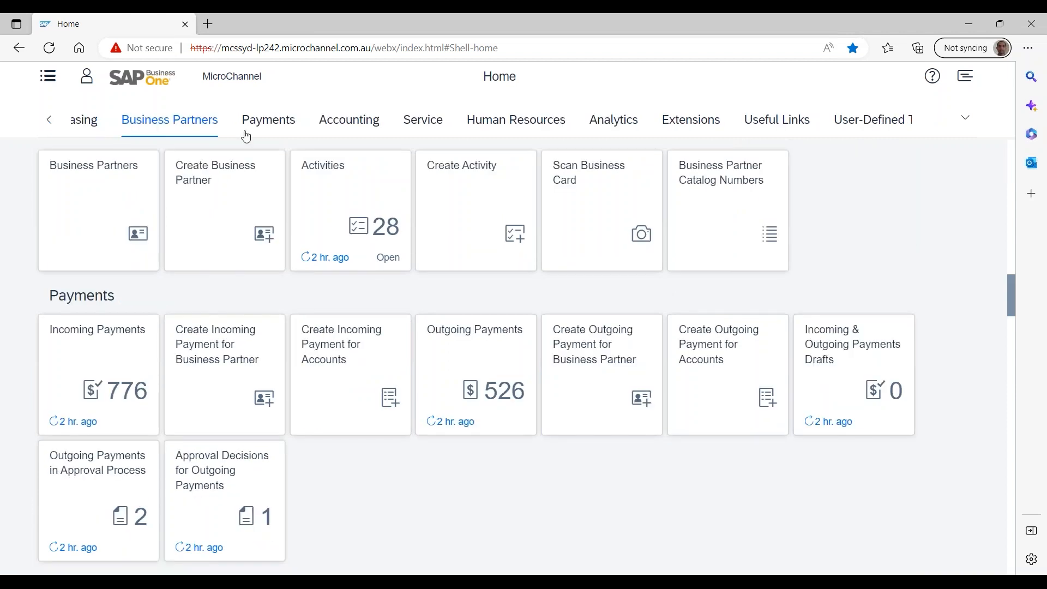
{"action": "left_click", "coordinate": [122, 180]}
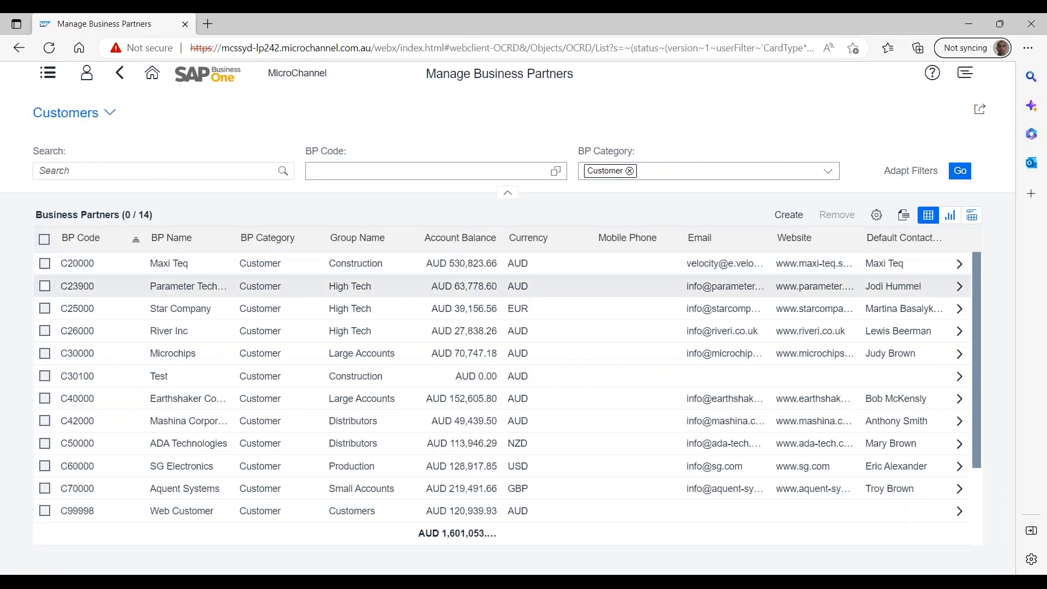
{"action": "left_click", "coordinate": [110, 260]}
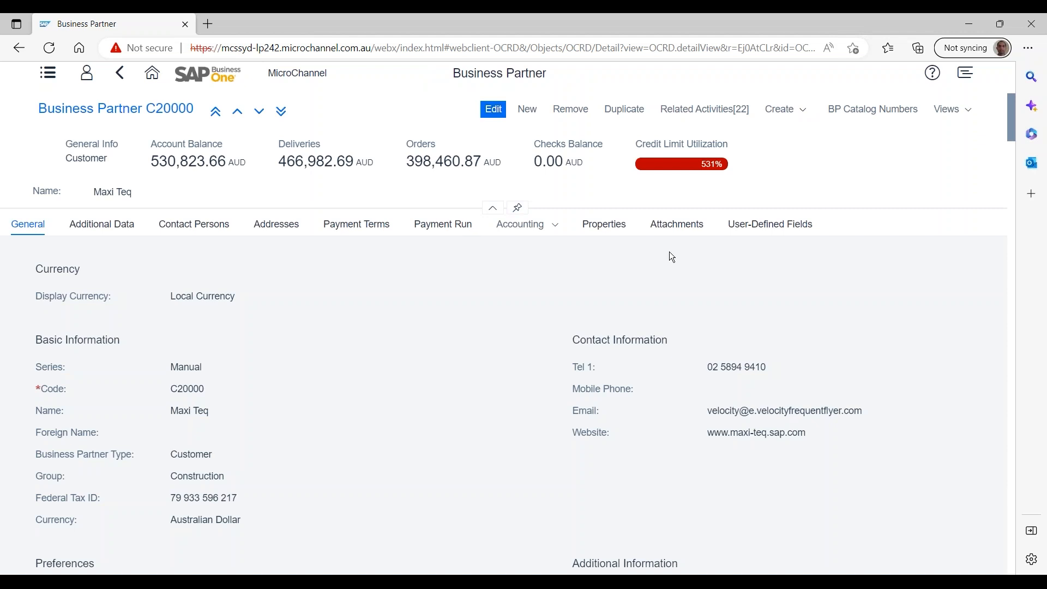
Edit the record's attachments and add Analytics_and_Reporting_for_SAP_Business_One.pdf from the C:\Demo folder.
{"action": "left_click", "coordinate": [678, 227]}
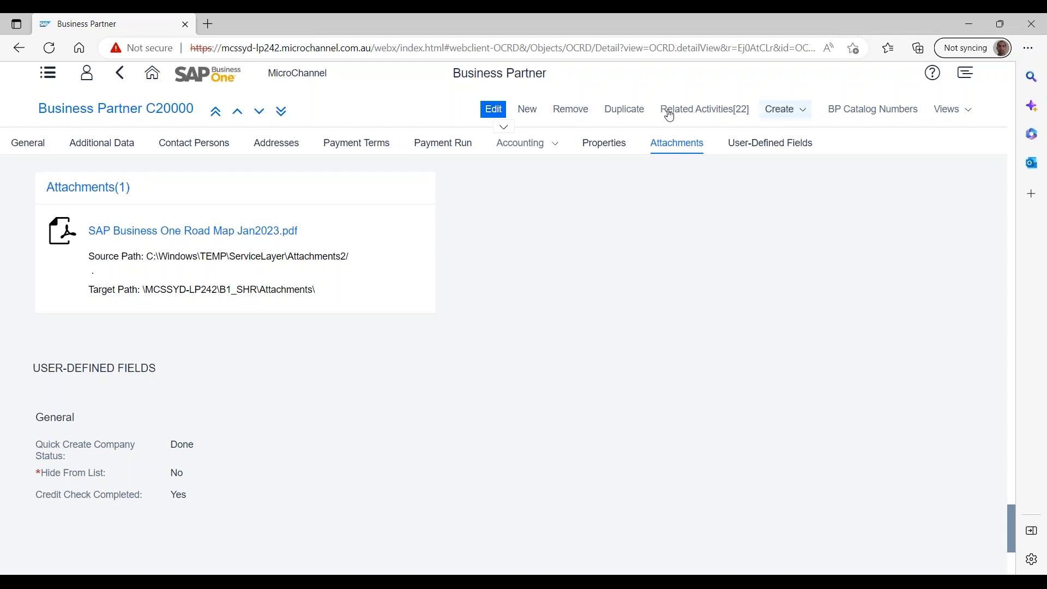
{"action": "left_click", "coordinate": [494, 110]}
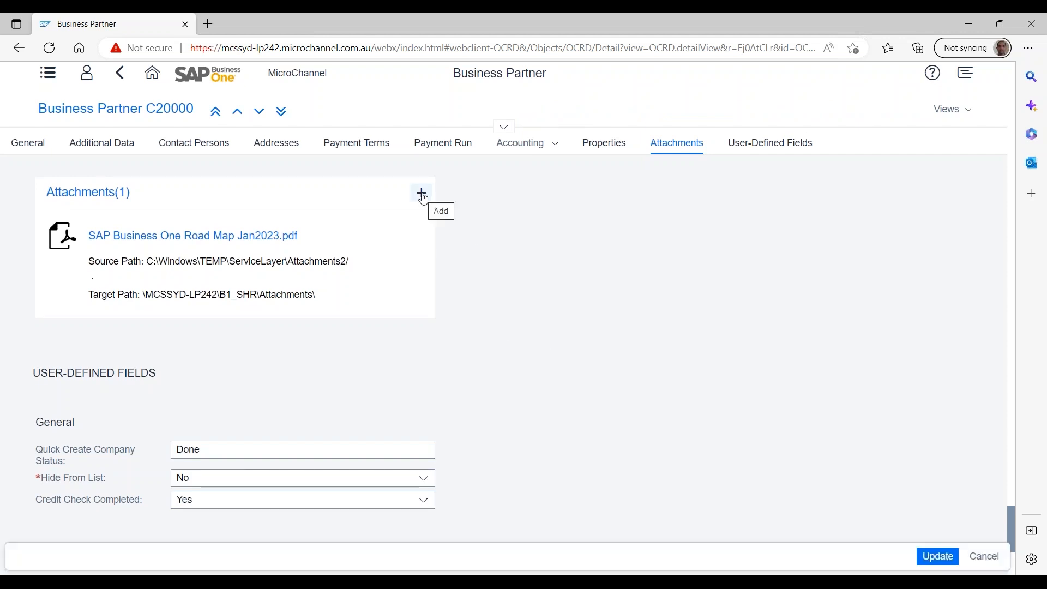
{"action": "left_click", "coordinate": [423, 196]}
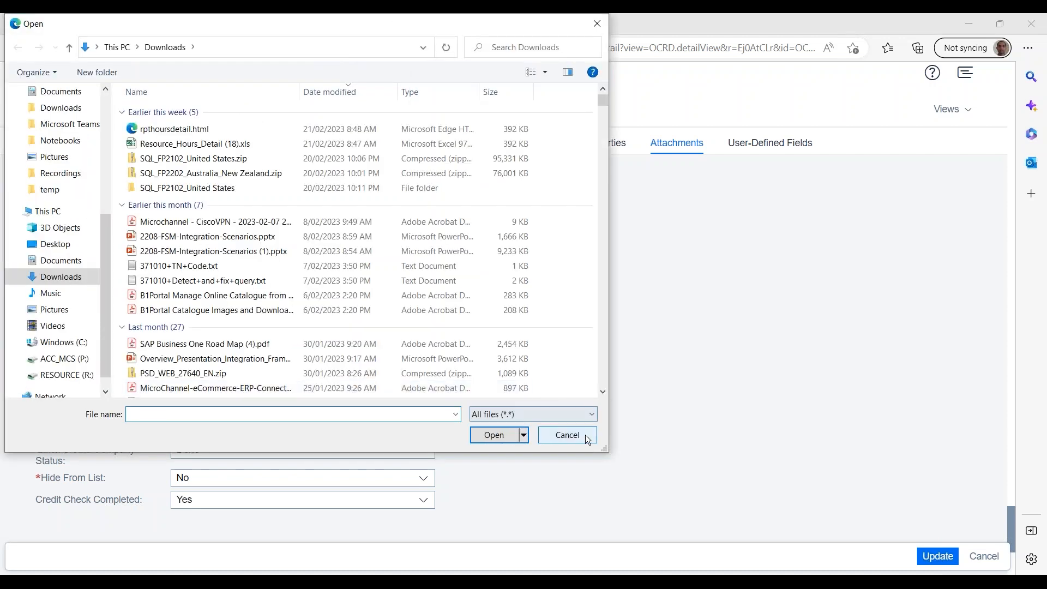
{"action": "left_click", "coordinate": [586, 436]}
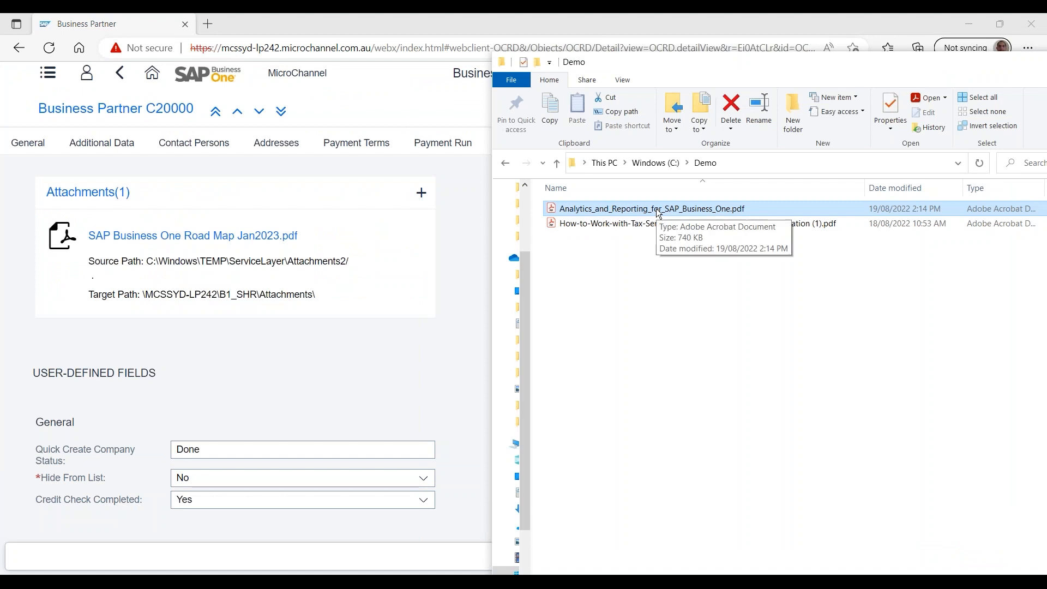
{"action": "left_click_drag", "start_coordinate": [658, 213], "coordinate": [338, 260]}
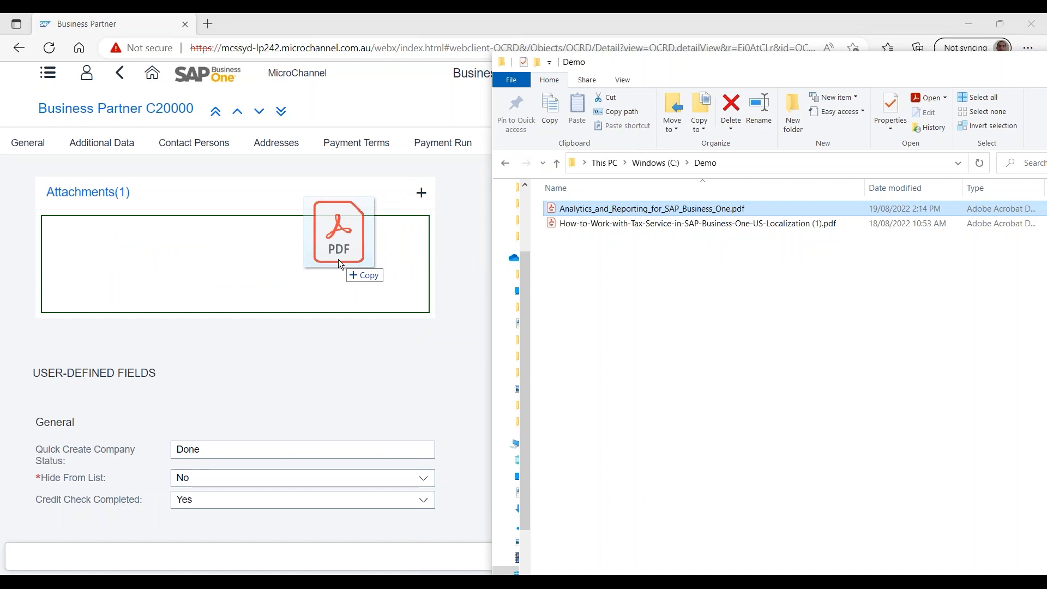
{"action": "left_click_drag", "start_coordinate": [338, 260], "coordinate": [338, 259]}
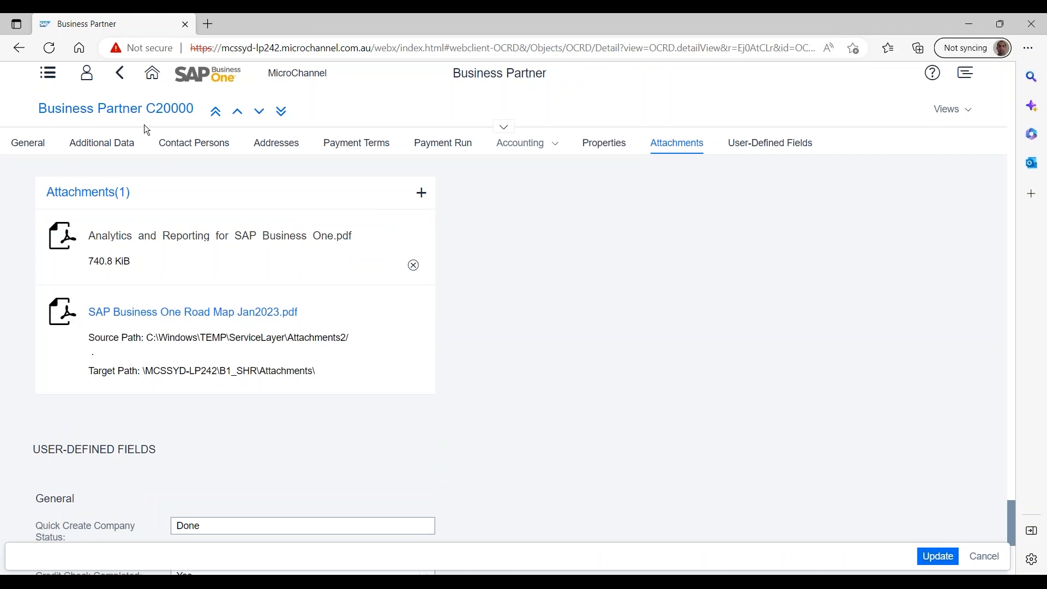
Open an existing Maxi Teq sales order from the sales orders list and view its attachments section.
{"action": "left_click", "coordinate": [155, 79]}
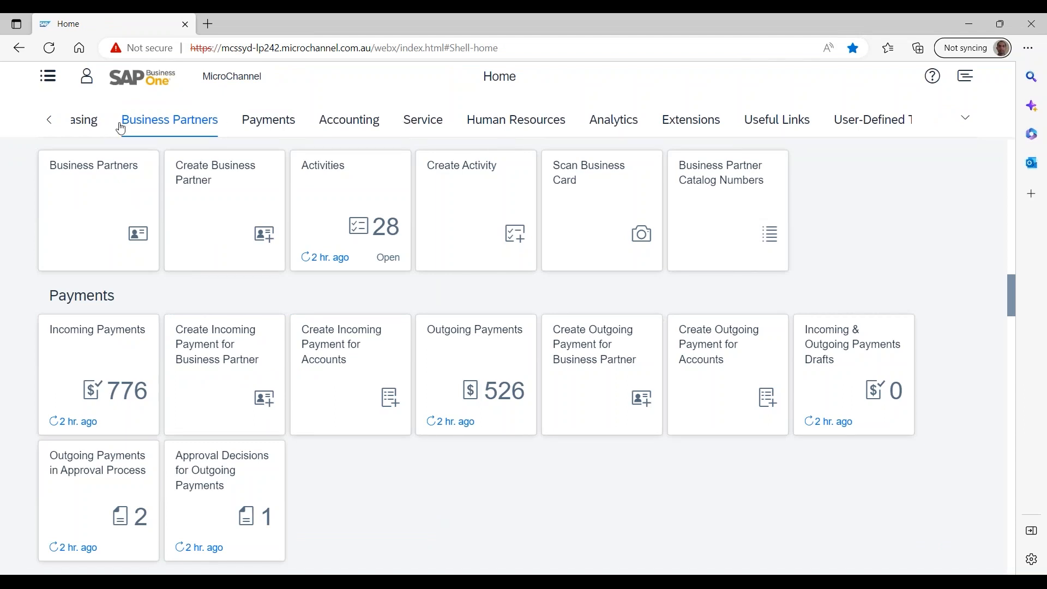
{"action": "left_click", "coordinate": [50, 125]}
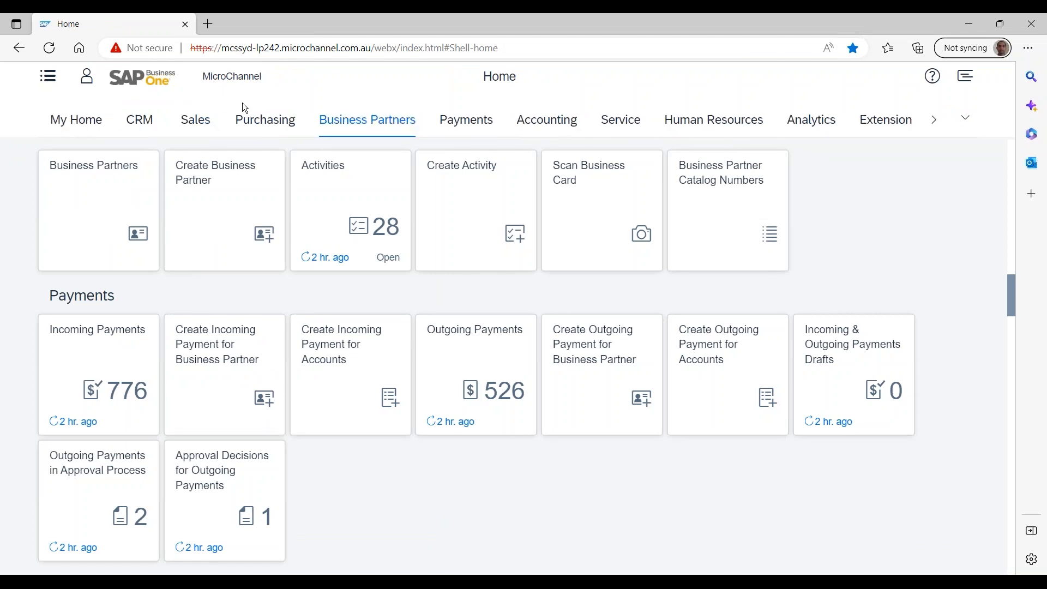
{"action": "left_click", "coordinate": [201, 122]}
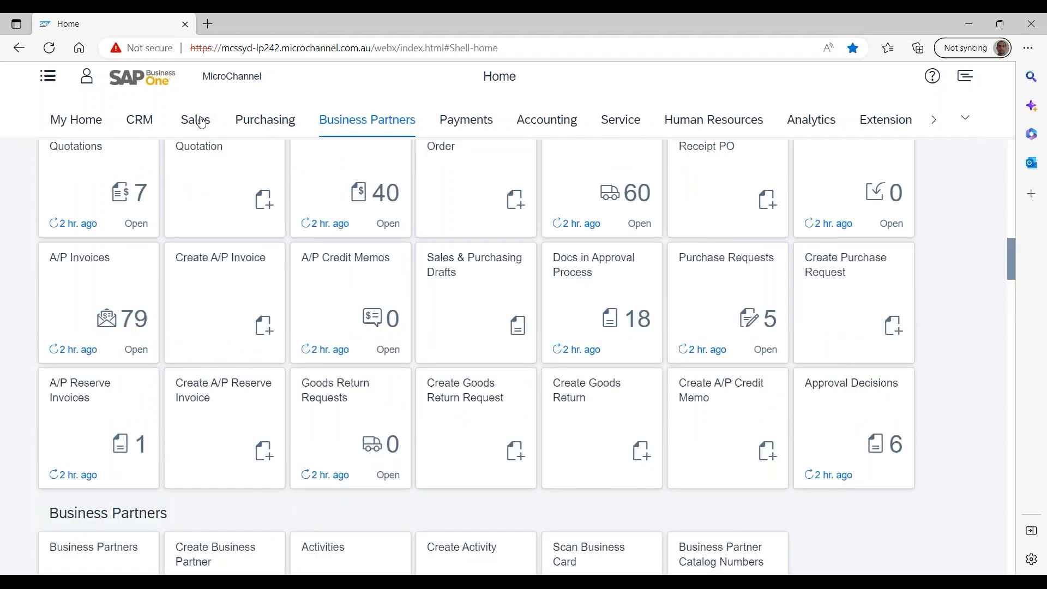
{"action": "left_click", "coordinate": [375, 190]}
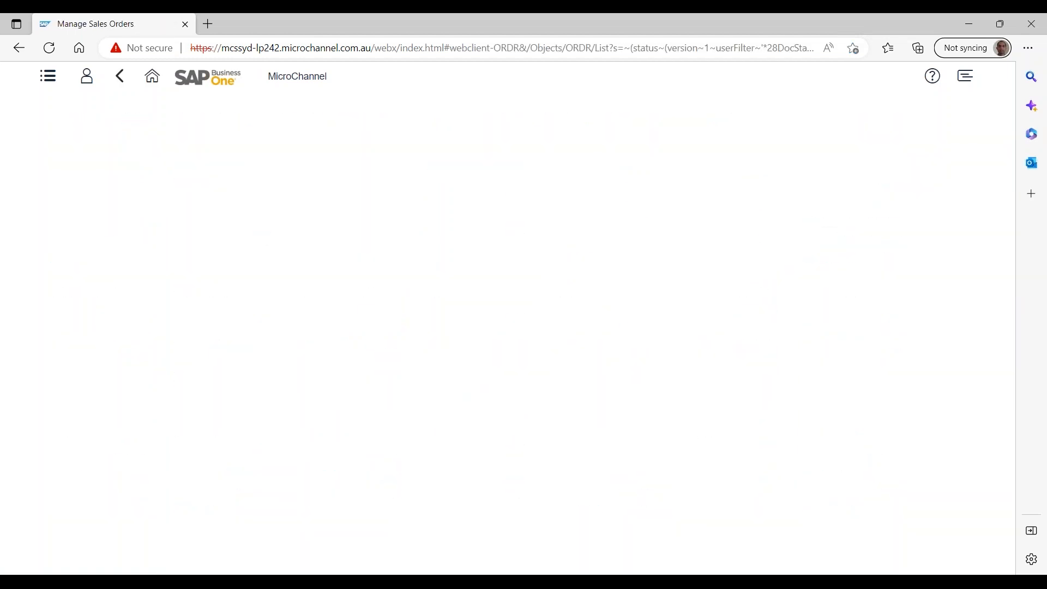
{"action": "left_click", "coordinate": [90, 304]}
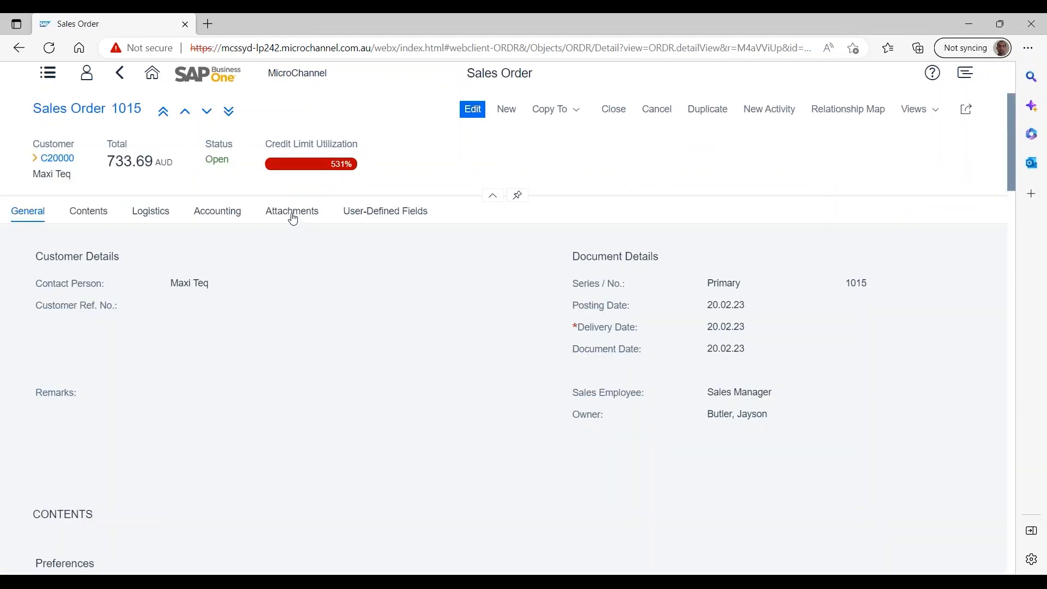
{"action": "scroll", "coordinate": [294, 222], "scroll_direction": "down", "scroll_amount": 1}
{"action": "left_click", "coordinate": [292, 163]}
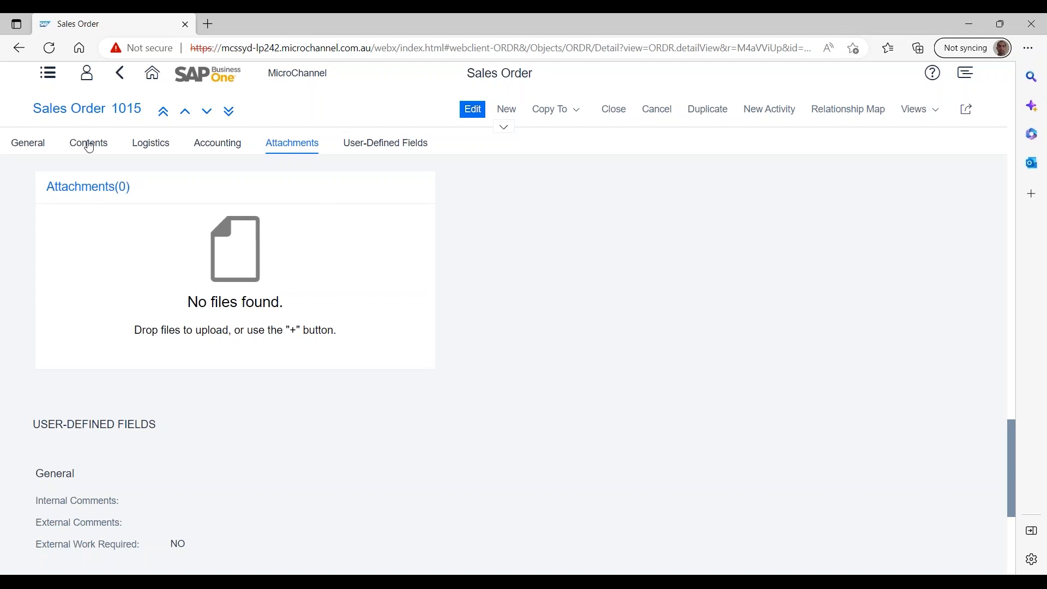
Start a new sales order for customer Maxi Teq, continuing despite the exceeded credit limit.
{"action": "left_click", "coordinate": [515, 109]}
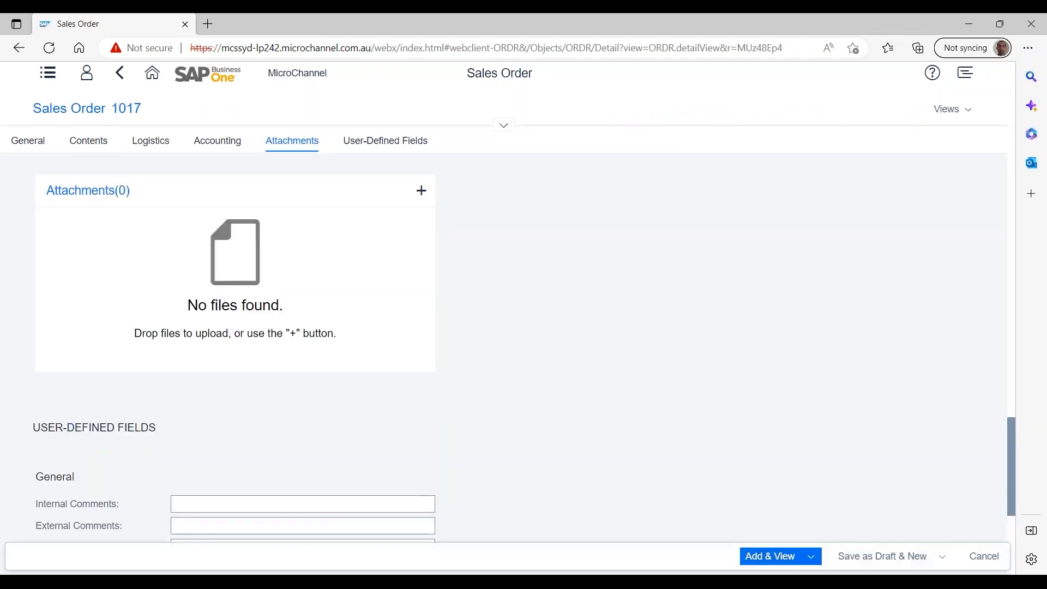
{"action": "scroll", "coordinate": [537, 213], "scroll_direction": "up", "scroll_amount": 15}
{"action": "scroll", "coordinate": [538, 213], "scroll_direction": "up", "scroll_amount": 4}
{"action": "left_click", "coordinate": [249, 270]}
{"action": "type", "text": "max"}
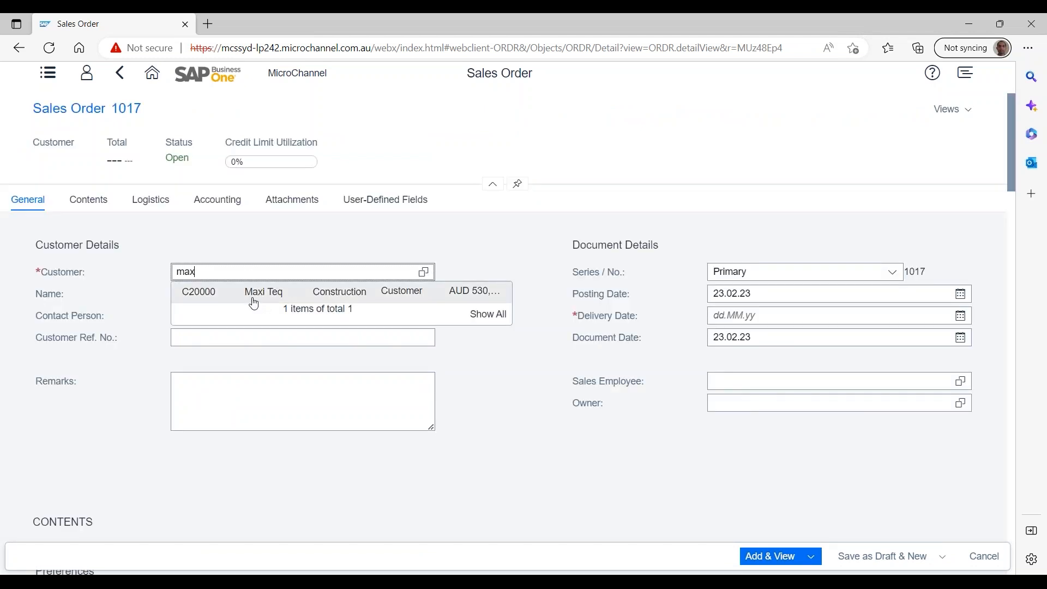
{"action": "left_click", "coordinate": [253, 299]}
{"action": "left_click", "coordinate": [613, 355]}
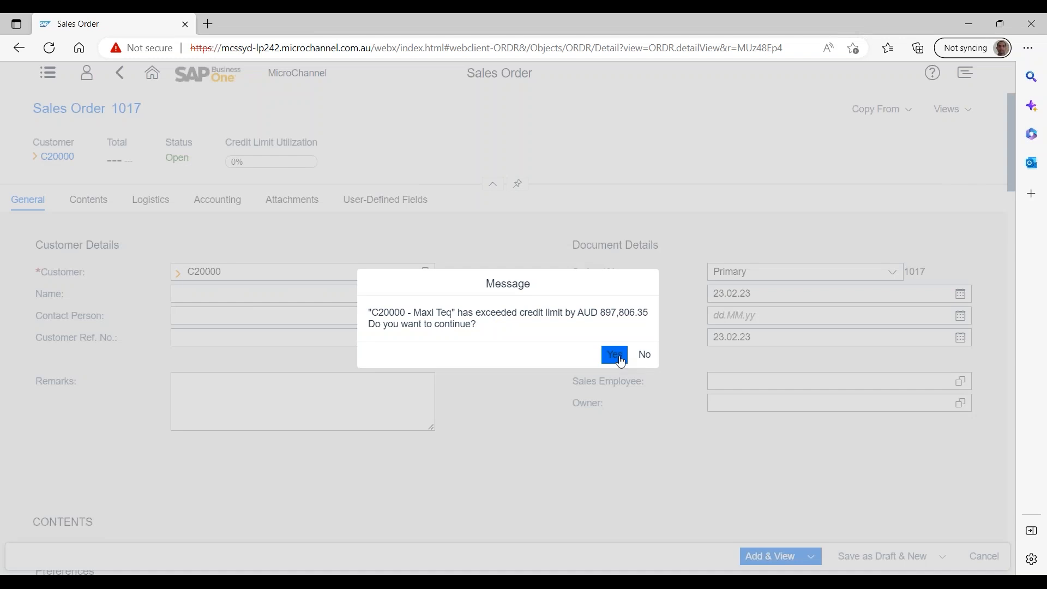
{"action": "scroll", "coordinate": [322, 380], "scroll_direction": "down", "scroll_amount": 10}
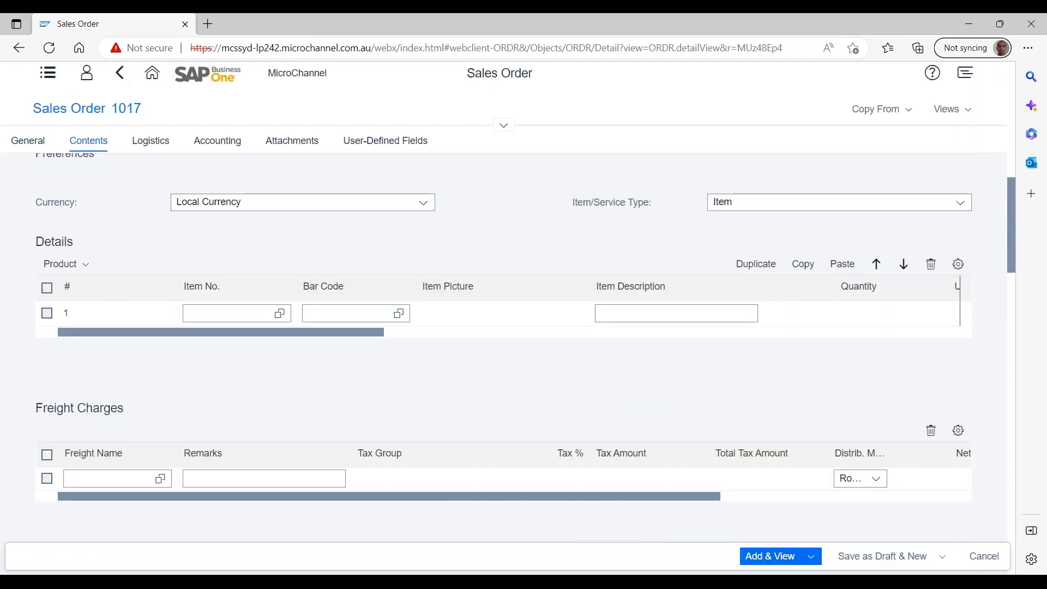
{"action": "left_click", "coordinate": [320, 315]}
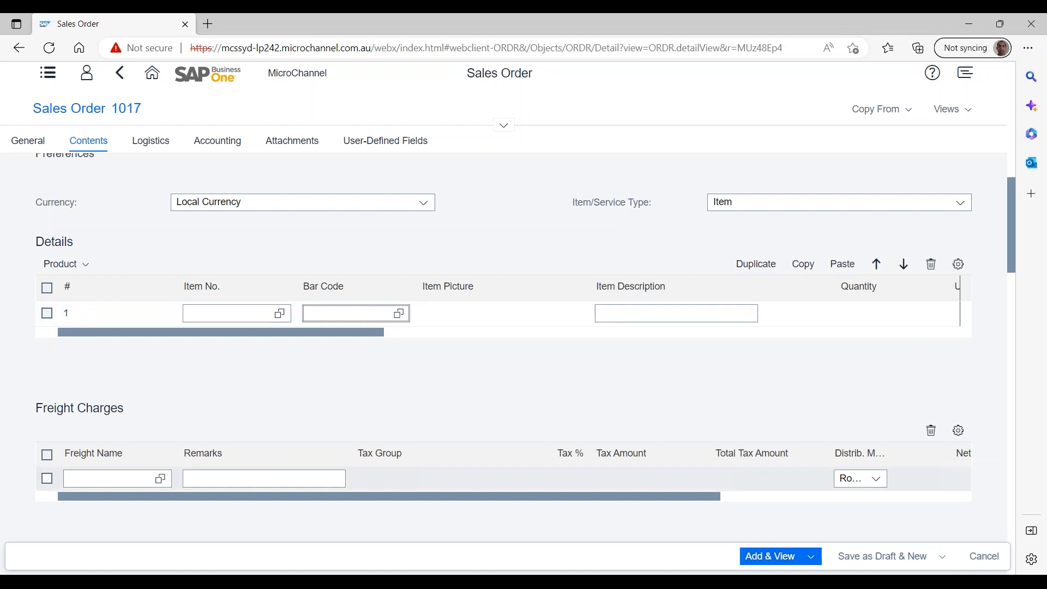
{"action": "type", "text": "6"}
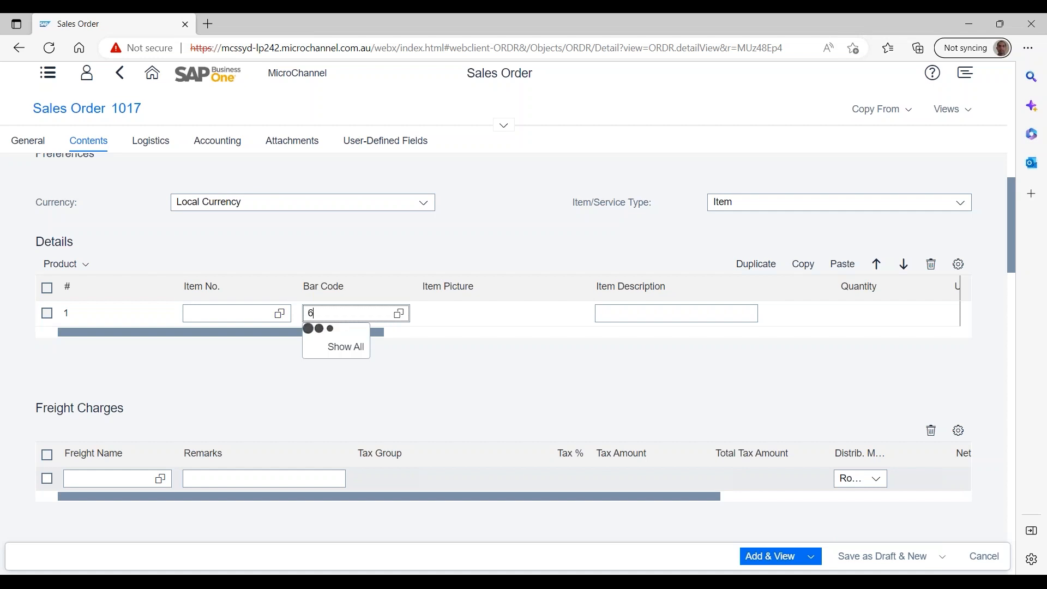
{"action": "type", "text": "99"}
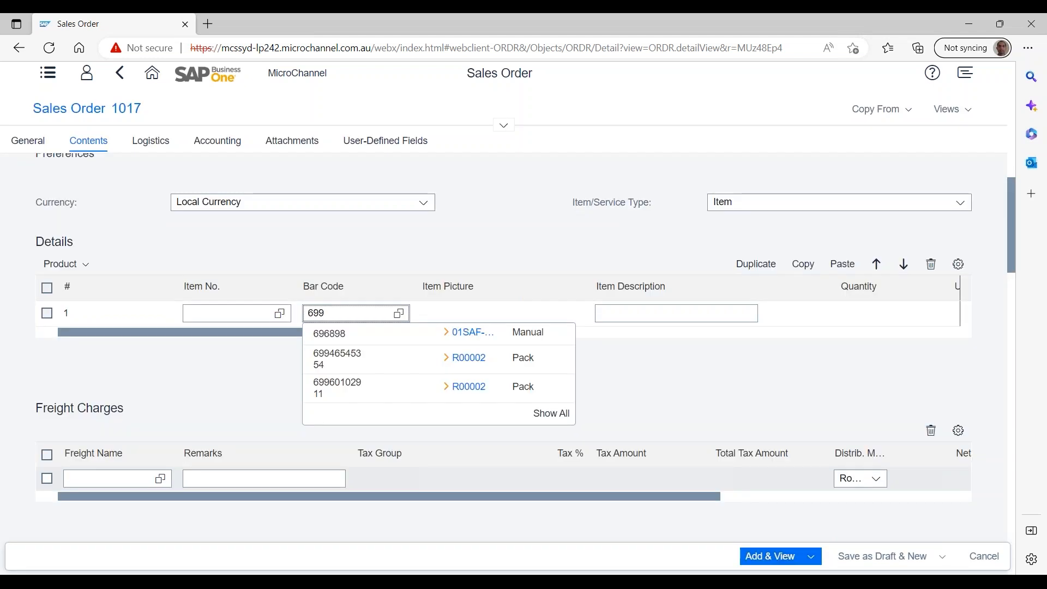
{"action": "type", "text": "9"}
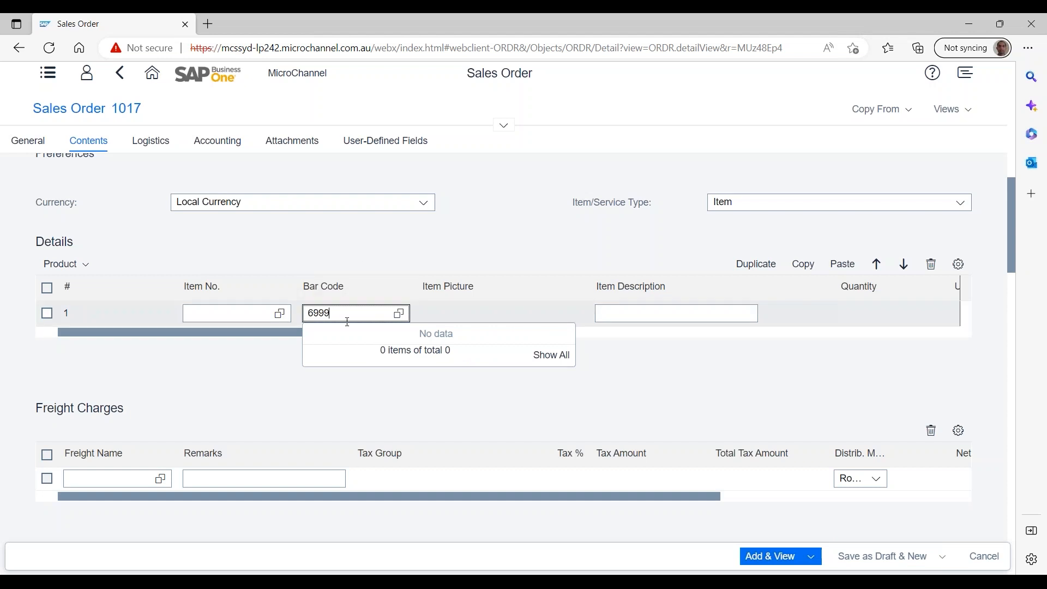
{"action": "key", "text": "BackSpace"}
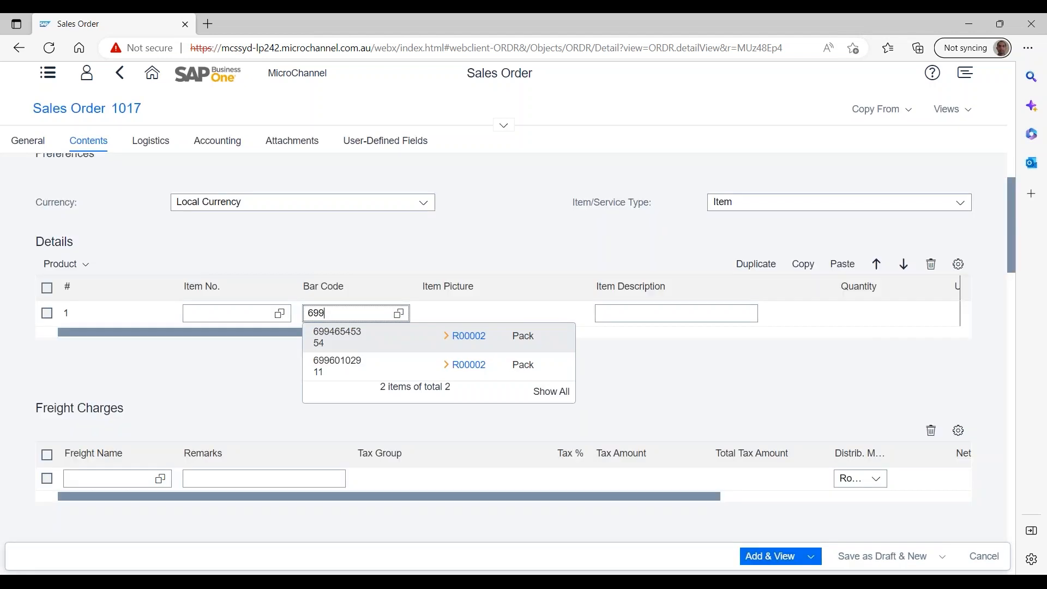
{"action": "left_click", "coordinate": [343, 333]}
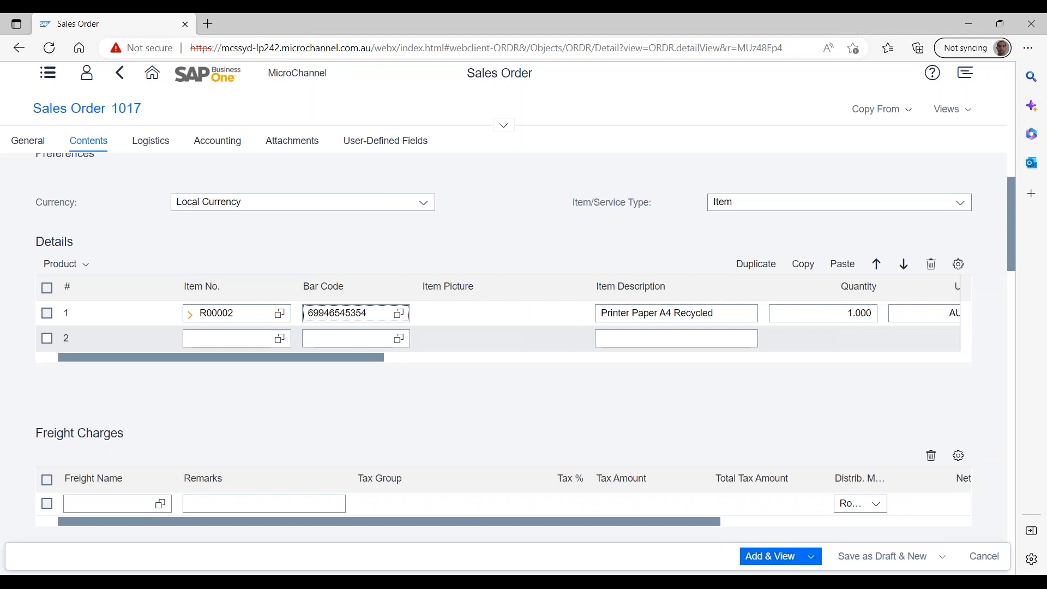
Discard the unsaved sales order and review the Purchasing functions on the home page and in the expanded navigation list.
{"action": "left_click", "coordinate": [152, 80]}
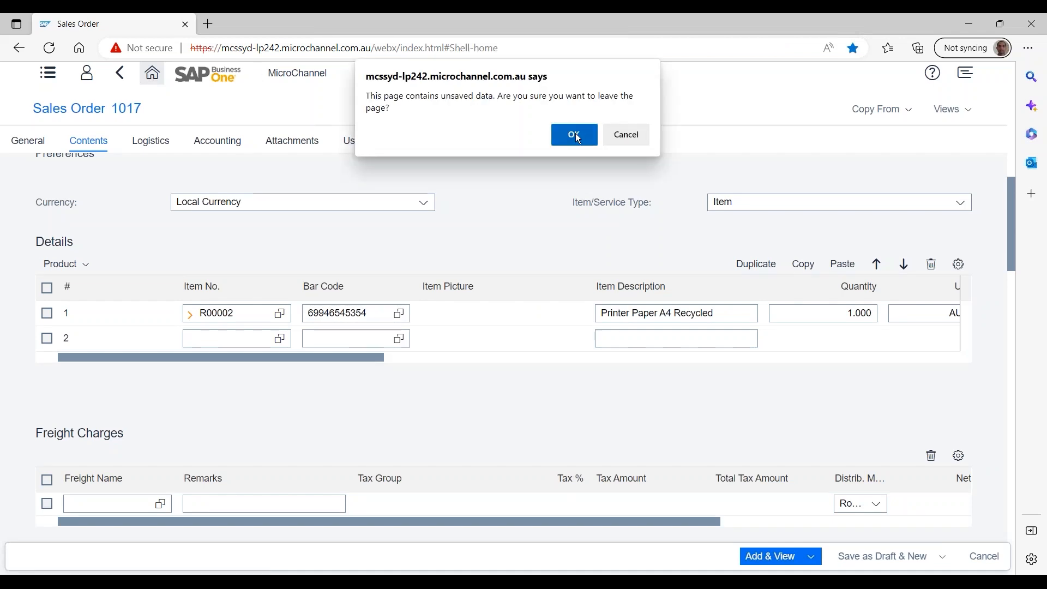
{"action": "left_click", "coordinate": [575, 134]}
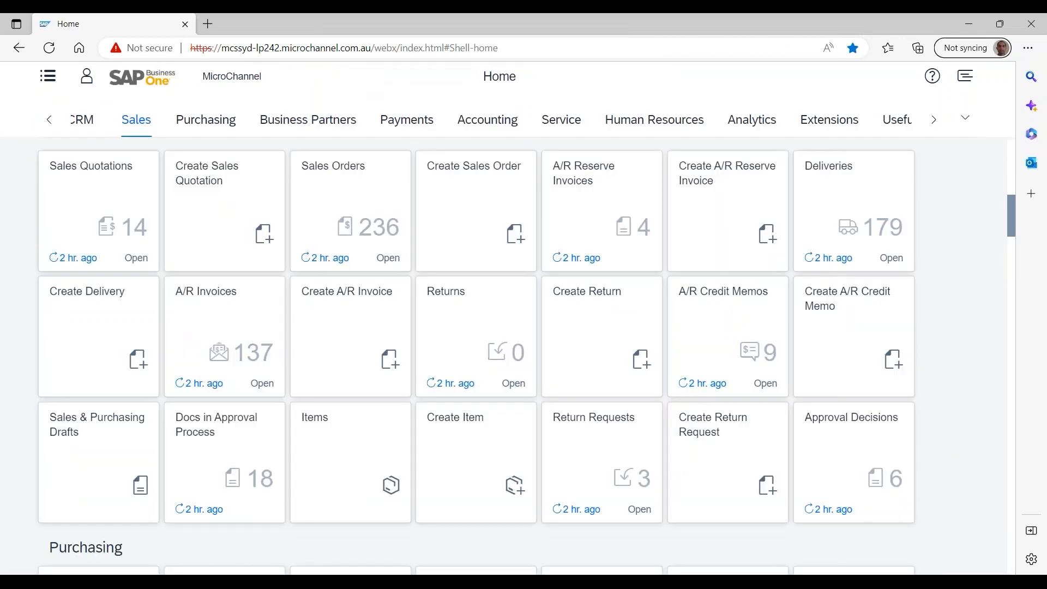
{"action": "left_click", "coordinate": [212, 124]}
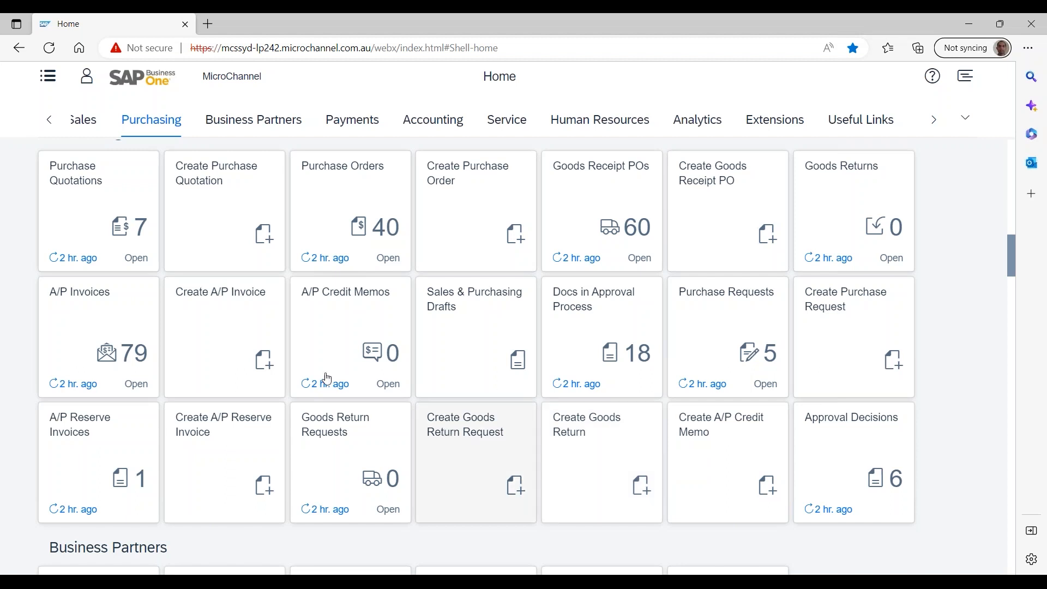
{"action": "left_click", "coordinate": [48, 77]}
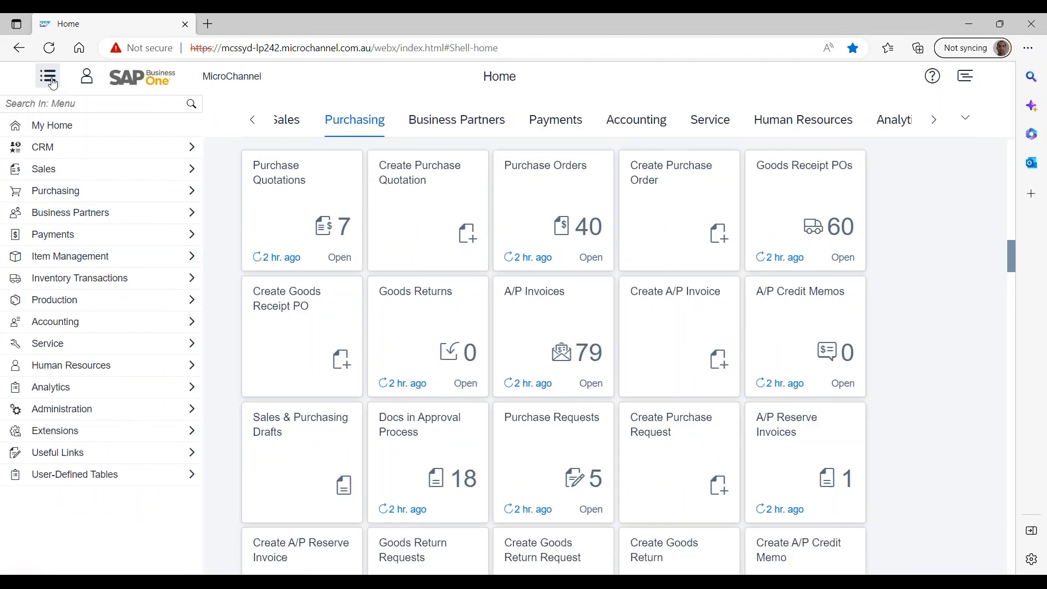
{"action": "left_click", "coordinate": [55, 190]}
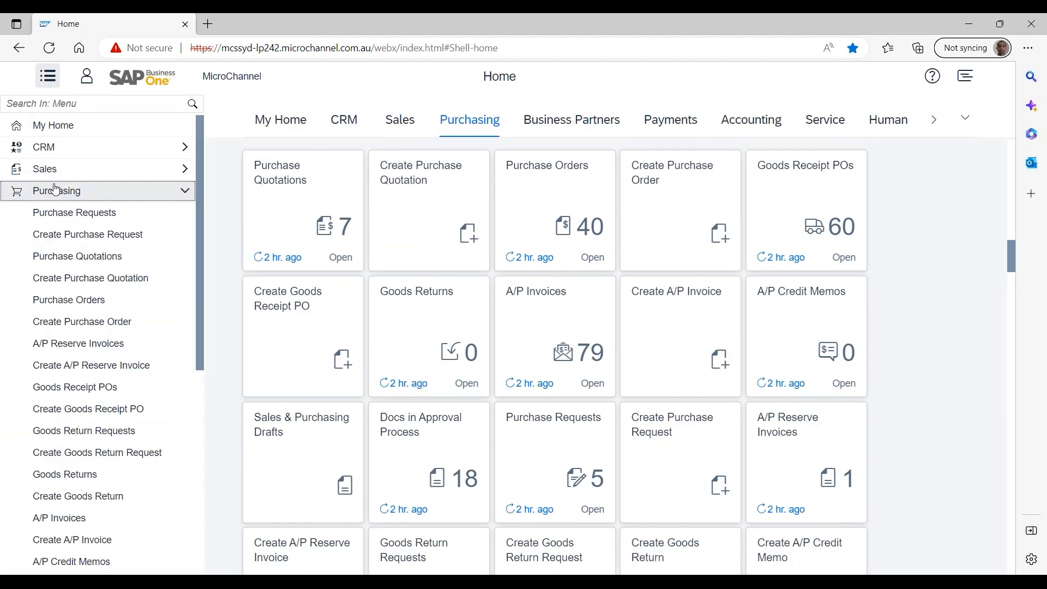
{"action": "left_click_drag", "start_coordinate": [204, 192], "coordinate": [204, 227]}
Switch to the SAP Business One desktop client and open the Purchasing - A/P module to review its functions.
{"action": "mouse_move", "coordinate": [483, 582]}
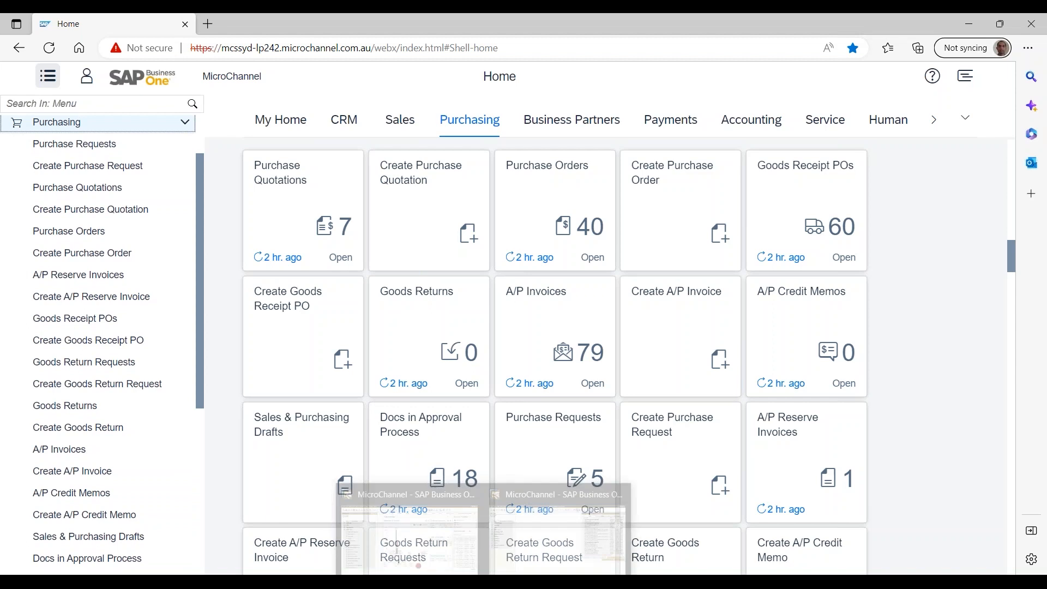
{"action": "left_click", "coordinate": [417, 530]}
{"action": "left_click", "coordinate": [61, 221]}
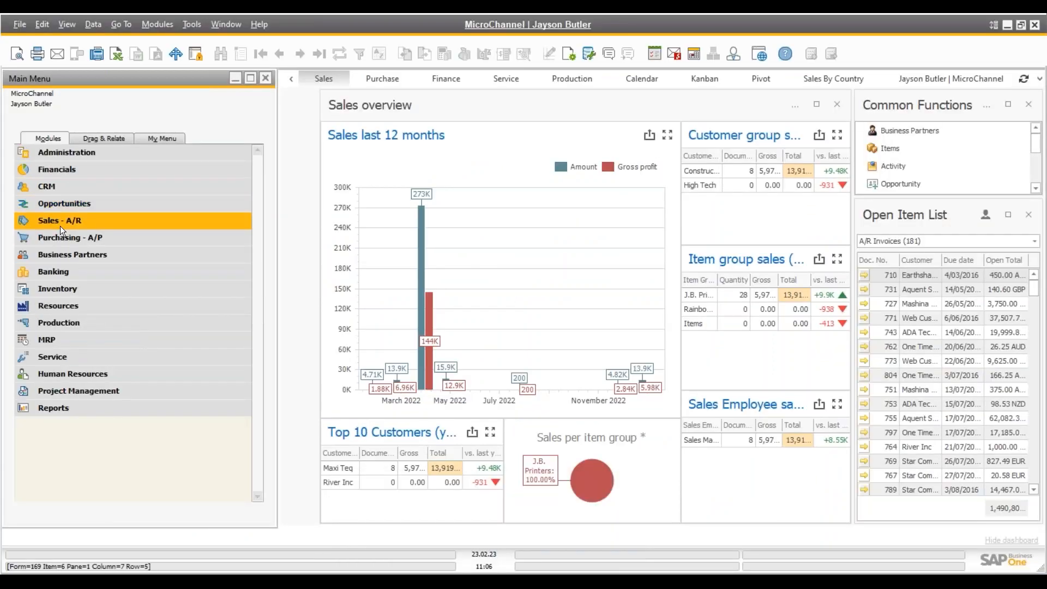
{"action": "left_click", "coordinate": [59, 237]}
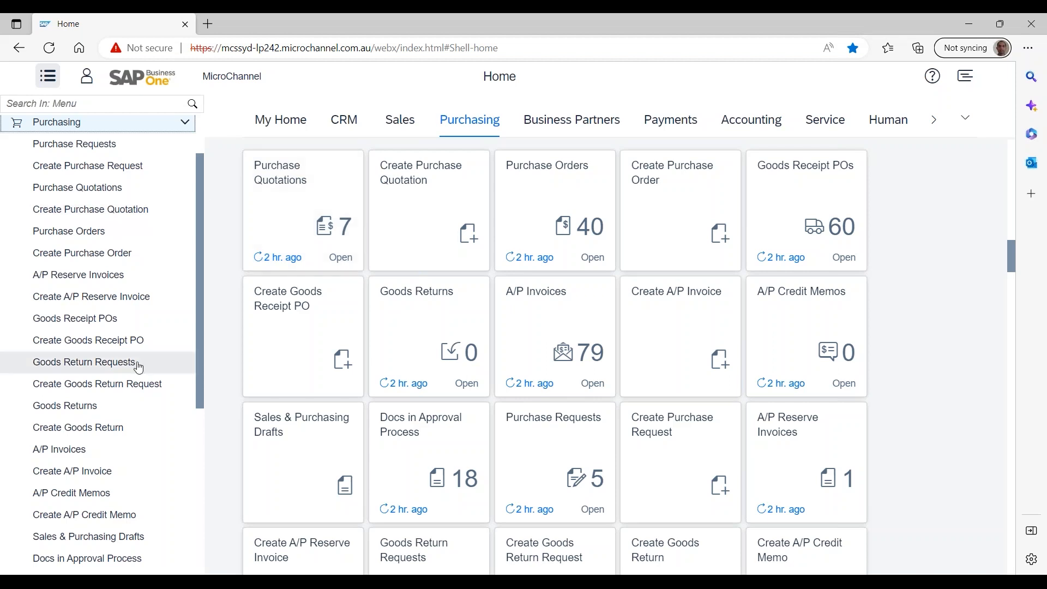
Back in the Web Client, review the Sales functions in the expanded navigation list and on the home page.
{"action": "scroll", "coordinate": [198, 147], "scroll_direction": "up", "scroll_amount": 2}
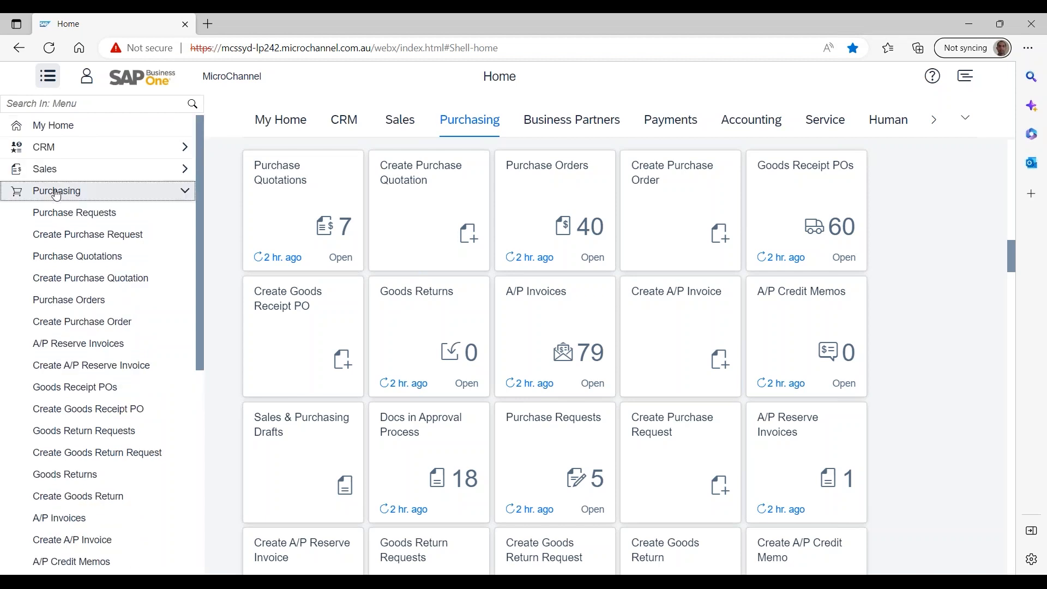
{"action": "left_click", "coordinate": [96, 175]}
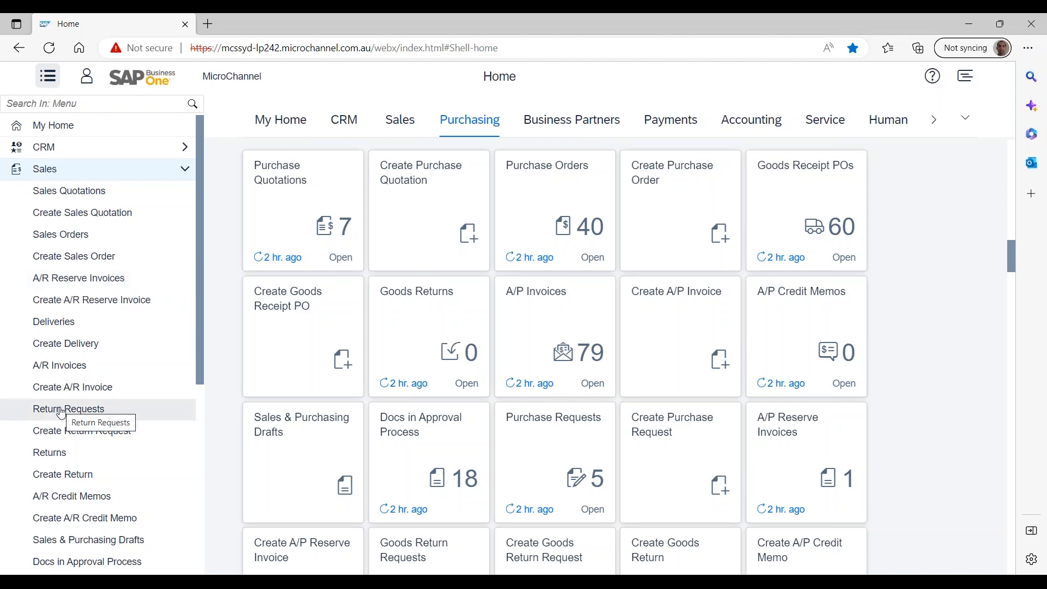
{"action": "left_click", "coordinate": [395, 126]}
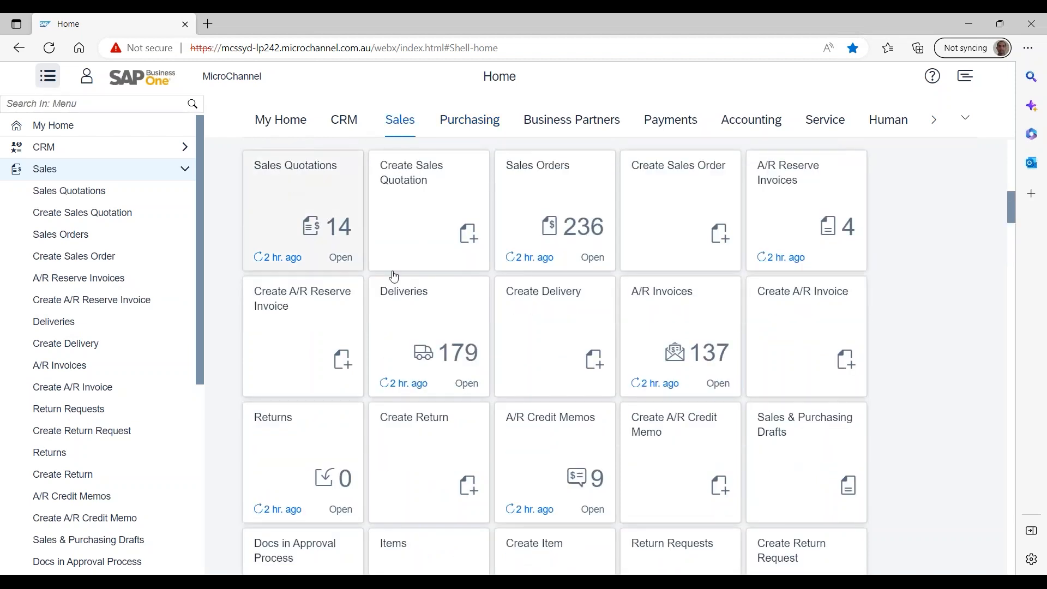
{"action": "scroll", "coordinate": [503, 299], "scroll_direction": "down", "scroll_amount": 2}
{"action": "scroll", "coordinate": [502, 300], "scroll_direction": "down", "scroll_amount": 1}
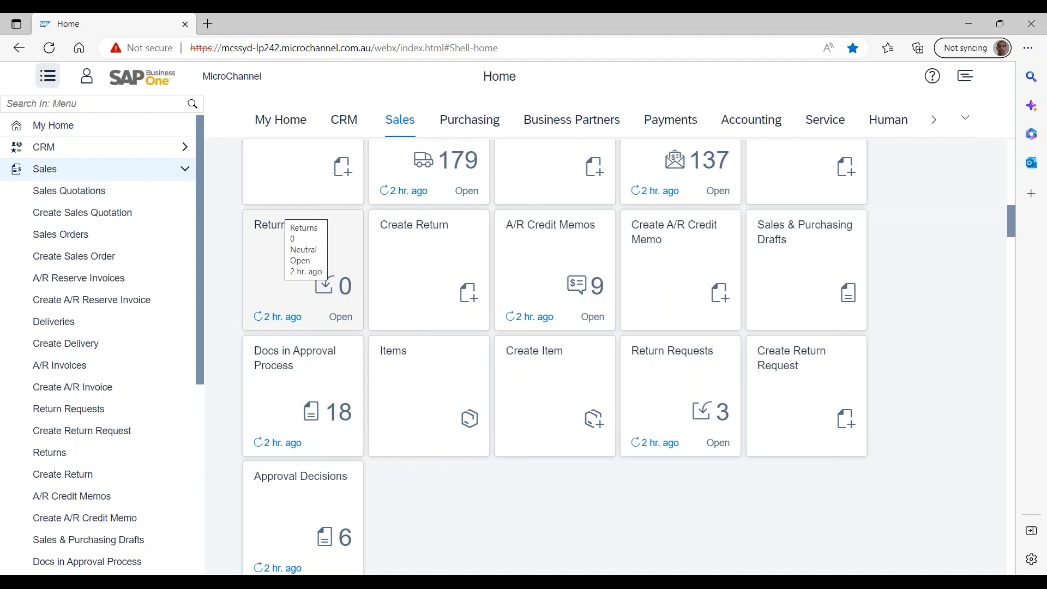
{"action": "left_click", "coordinate": [183, 170]}
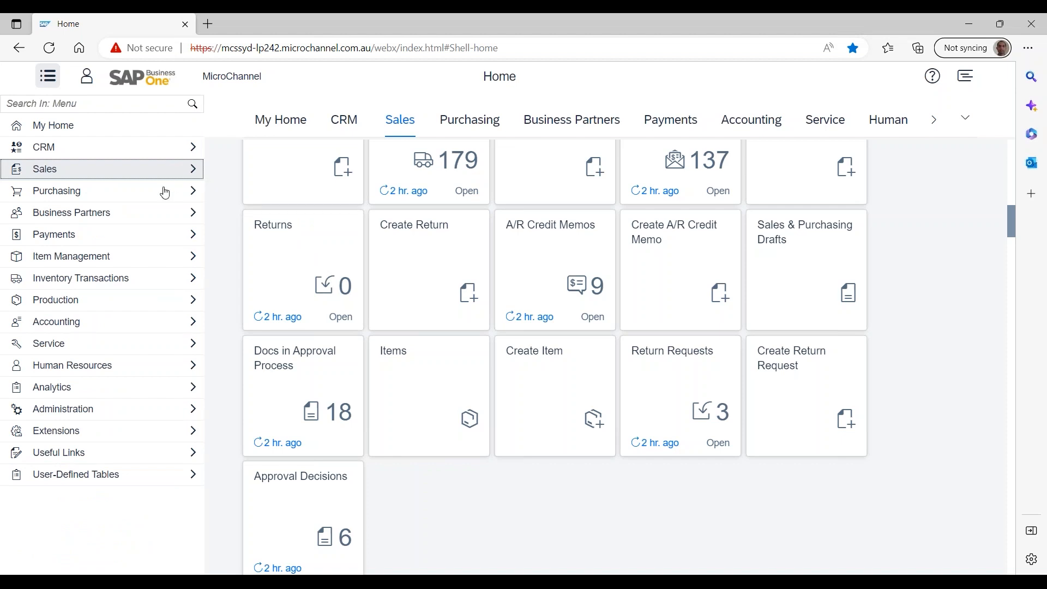
Open the Alternative Items list under Item Management and expand the alternatives of item A00001.
{"action": "left_click", "coordinate": [91, 262]}
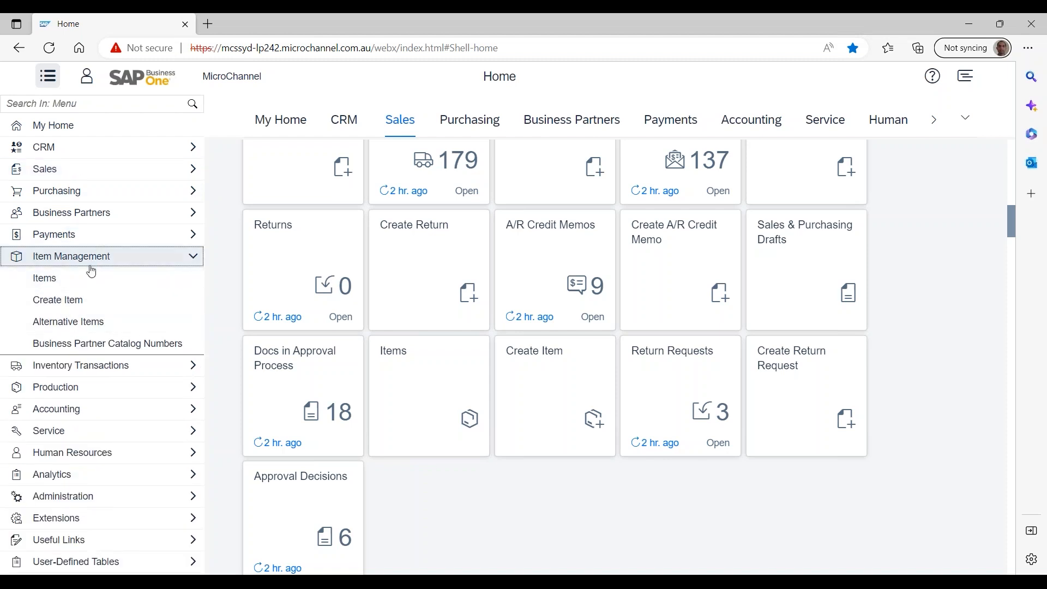
{"action": "left_click", "coordinate": [65, 326]}
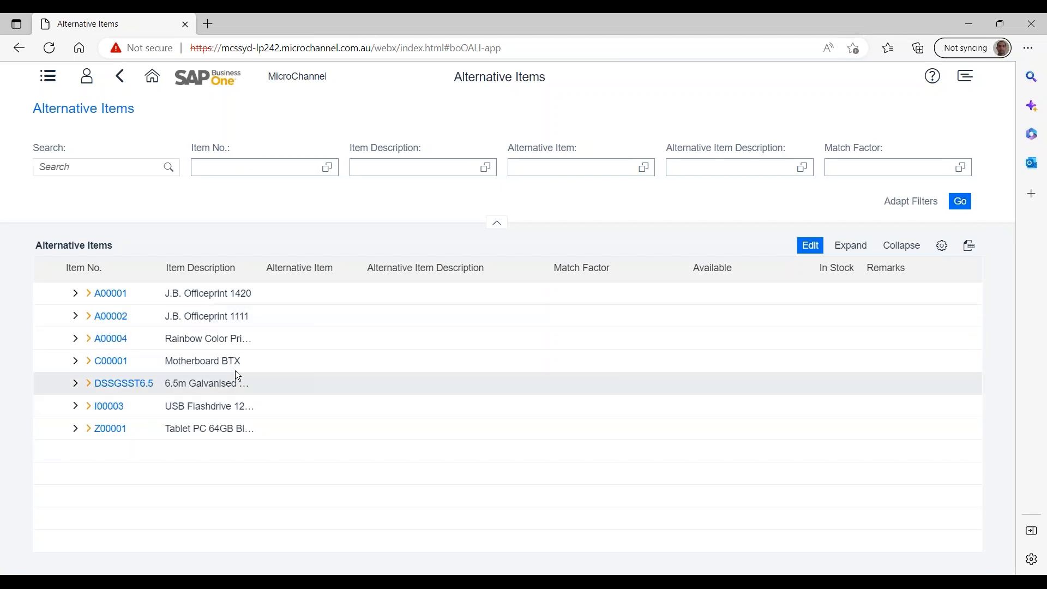
{"action": "left_click", "coordinate": [76, 293]}
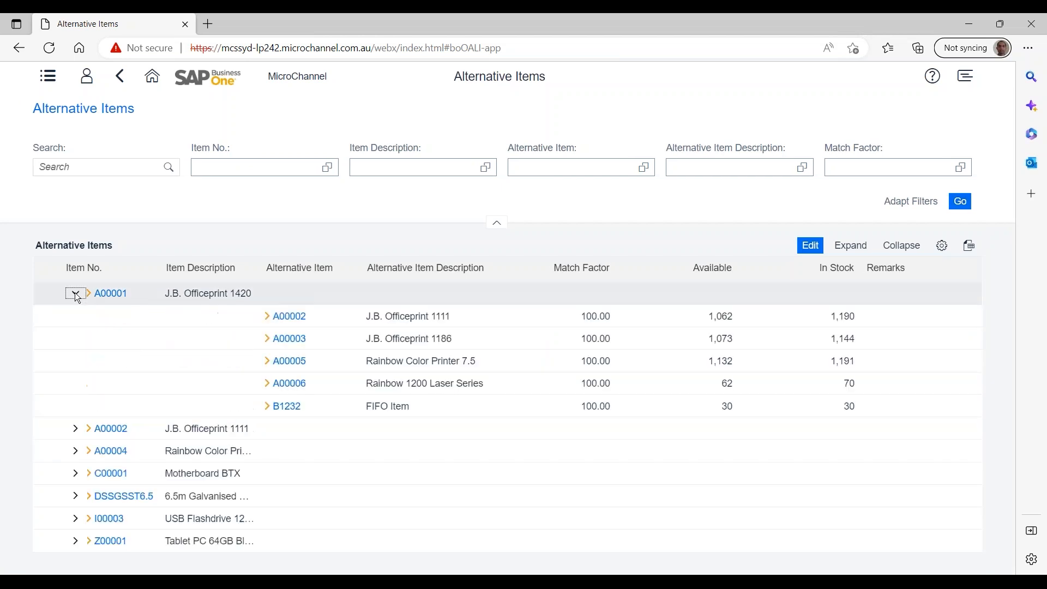
Add item A00004 as an alternative for item A00001 and return to the home page without saving.
{"action": "left_click", "coordinate": [811, 246]}
{"action": "left_click", "coordinate": [345, 429]}
{"action": "type", "text": "a"}
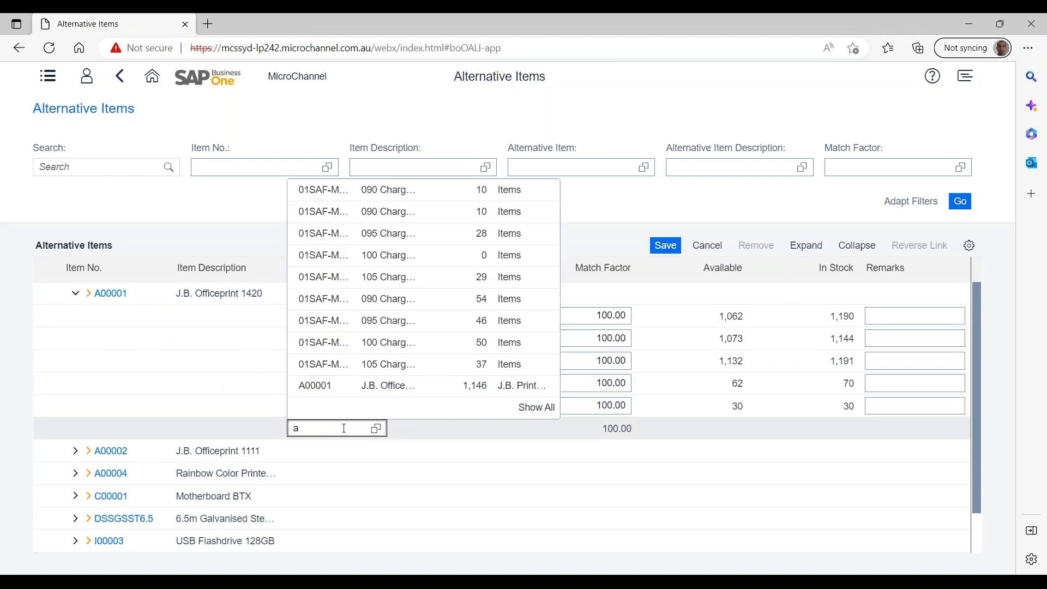
{"action": "type", "text": "000"}
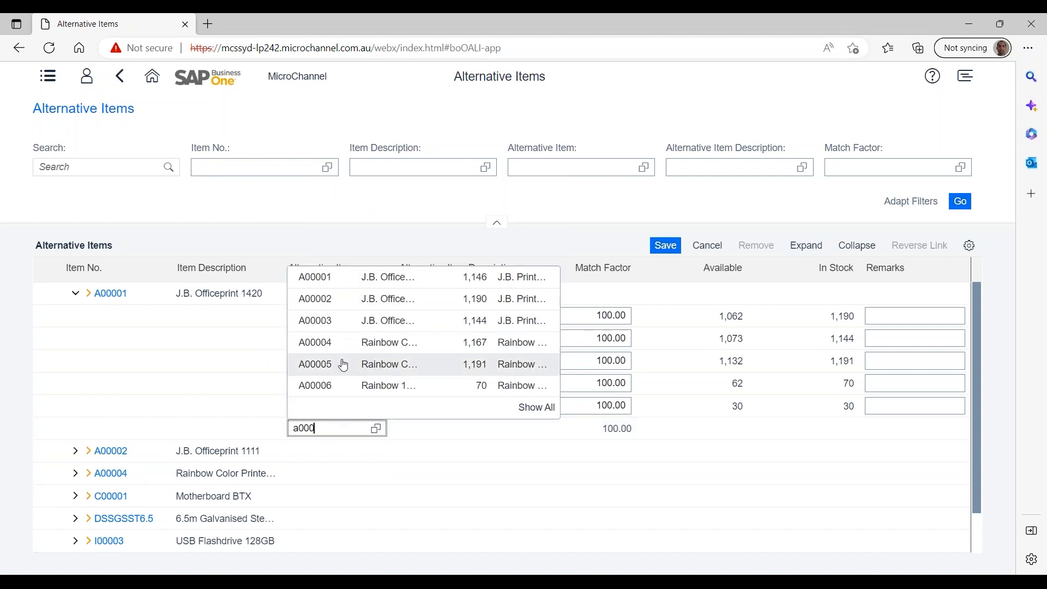
{"action": "left_click", "coordinate": [339, 344]}
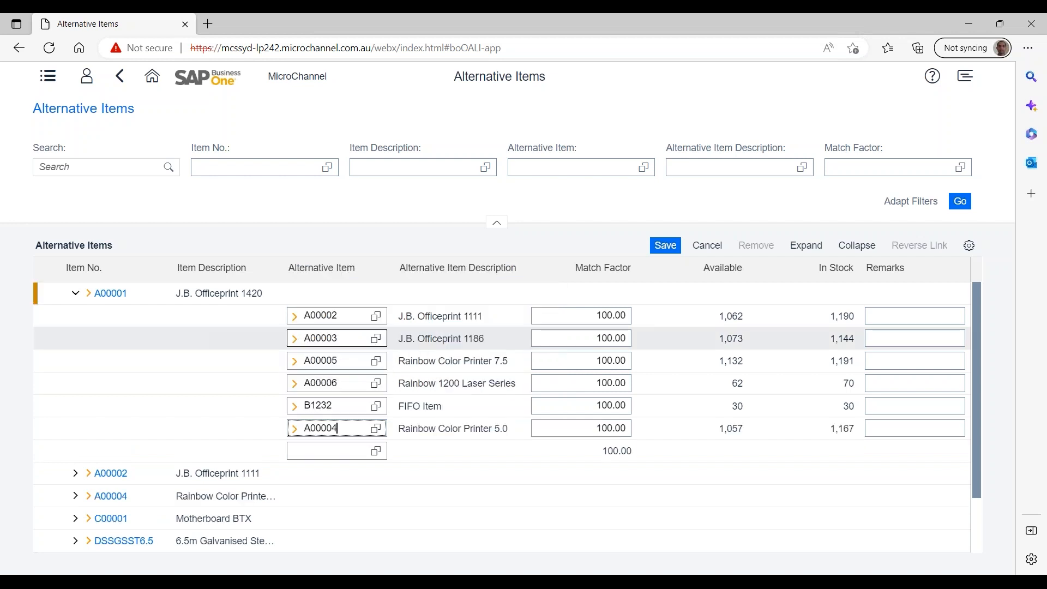
{"action": "left_click", "coordinate": [161, 88]}
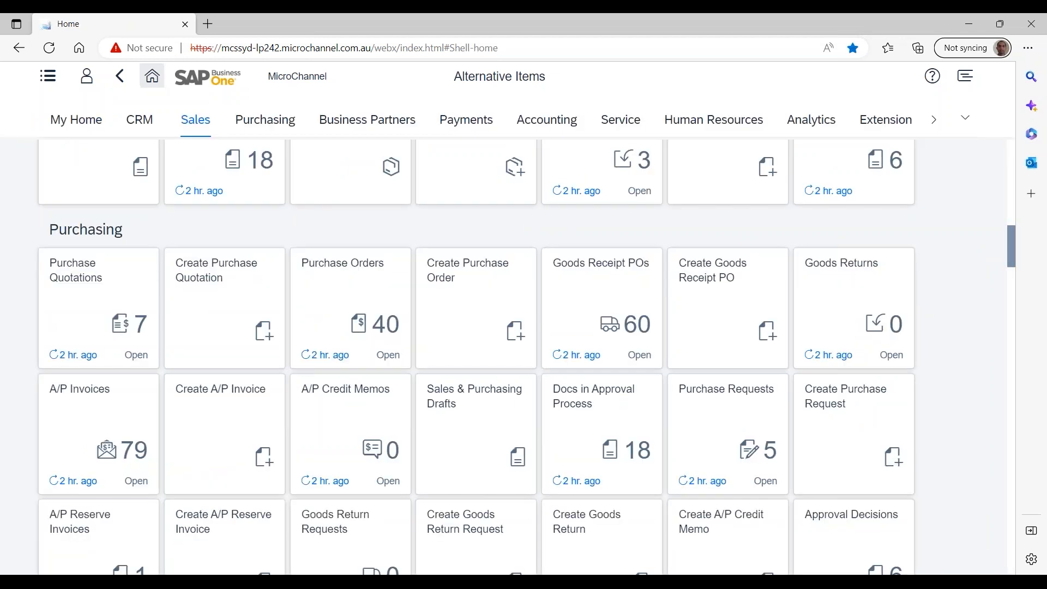
Start a new sales order from the sales orders list for customer Maxi Teq, accepting the exceeded credit limit.
{"action": "scroll", "coordinate": [229, 315], "scroll_direction": "up", "scroll_amount": 3}
{"action": "scroll", "coordinate": [231, 319], "scroll_direction": "up", "scroll_amount": 3}
{"action": "left_click", "coordinate": [342, 240]}
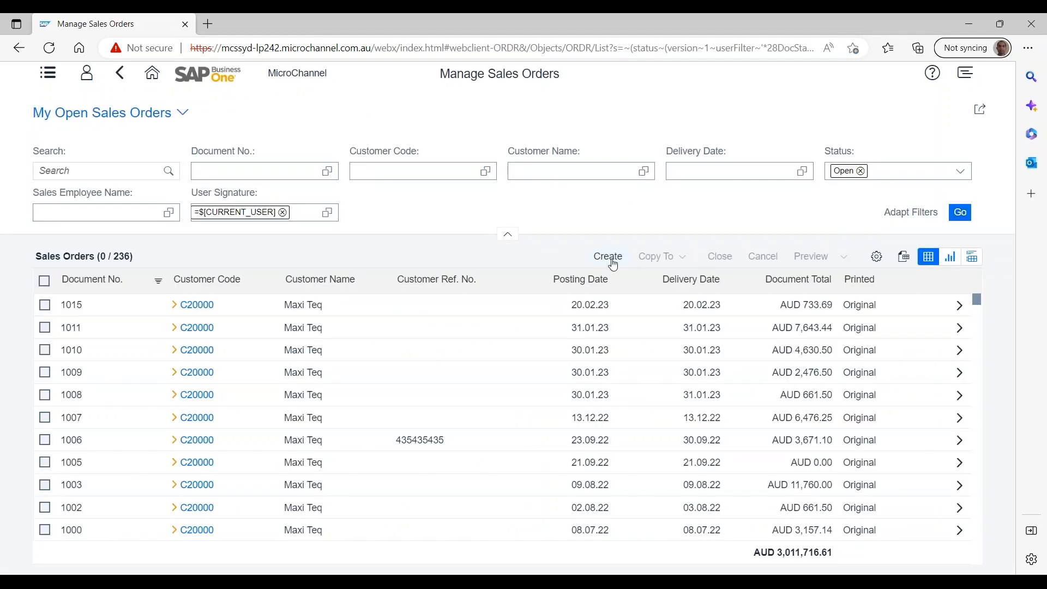
{"action": "left_click", "coordinate": [612, 261]}
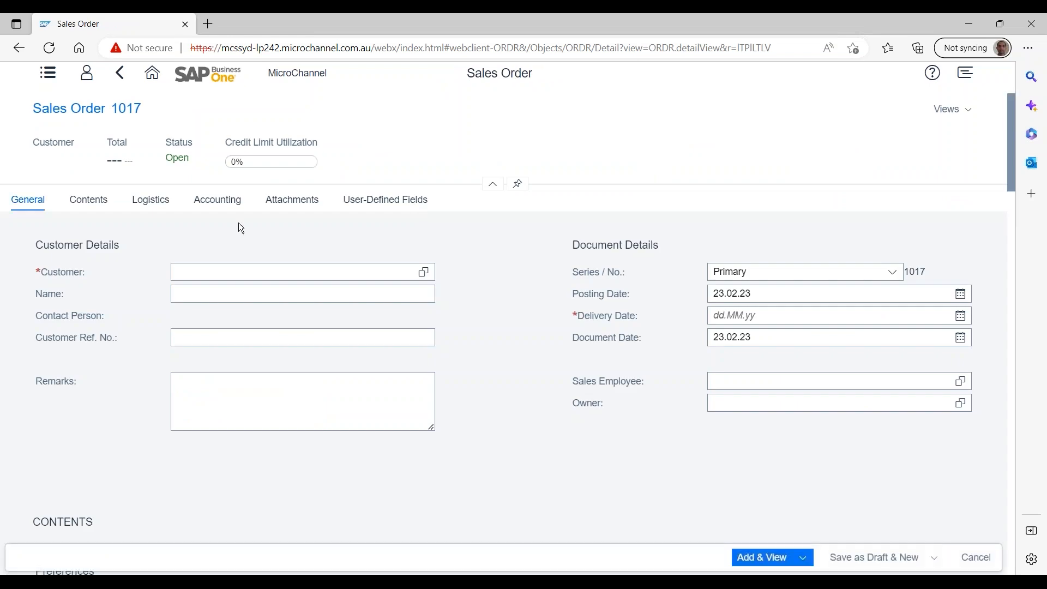
{"action": "left_click", "coordinate": [201, 271]}
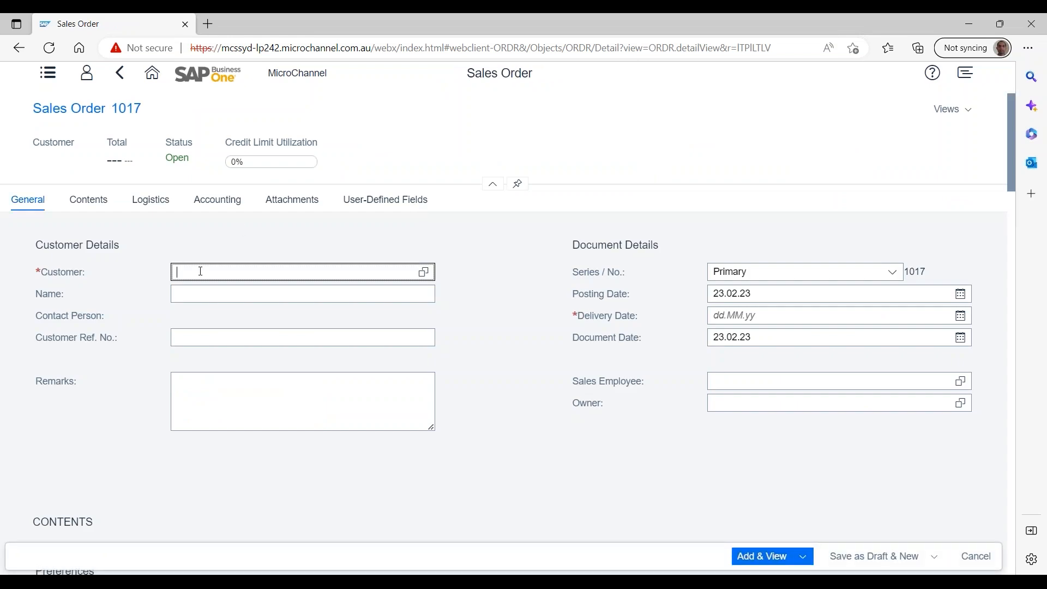
{"action": "type", "text": "max"}
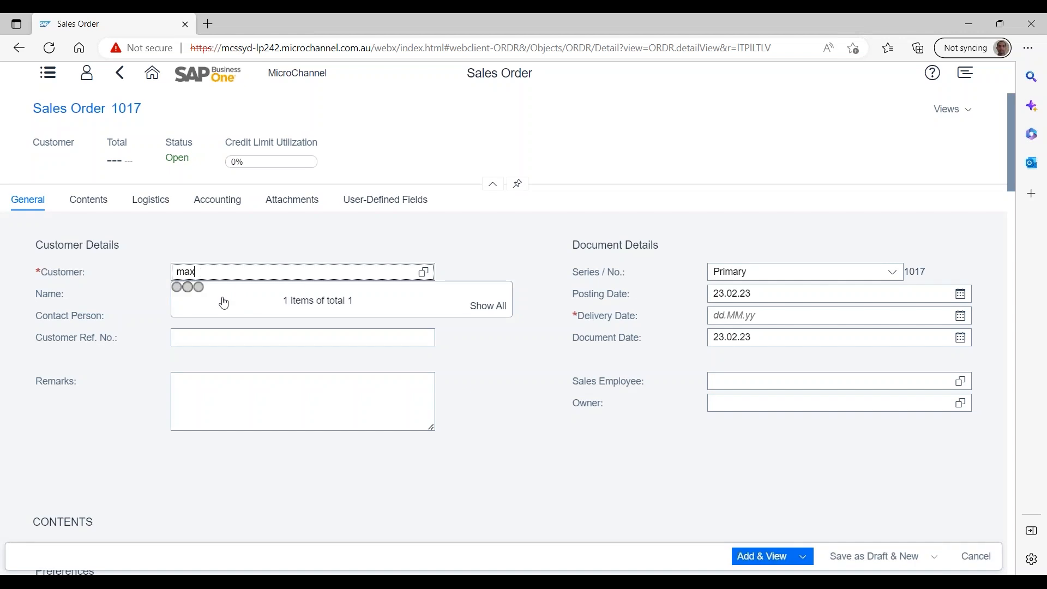
{"action": "left_click", "coordinate": [252, 293]}
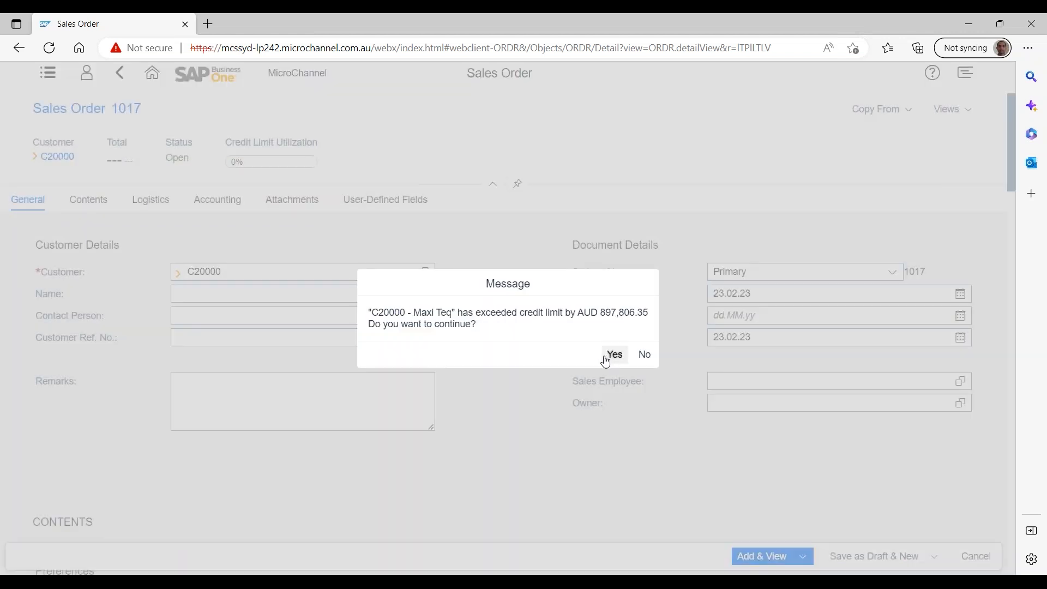
{"action": "left_click", "coordinate": [615, 355]}
Add item A00001 as the first line of the sales order's contents.
{"action": "scroll", "coordinate": [403, 470], "scroll_direction": "down", "scroll_amount": 10}
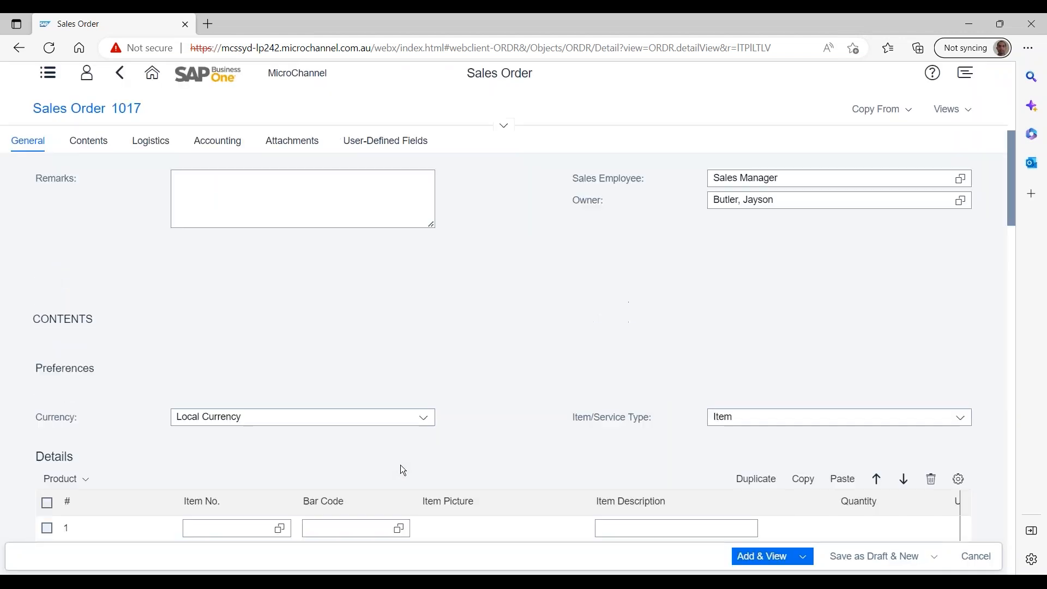
{"action": "left_click", "coordinate": [225, 198]}
{"action": "type", "text": "A00001"}
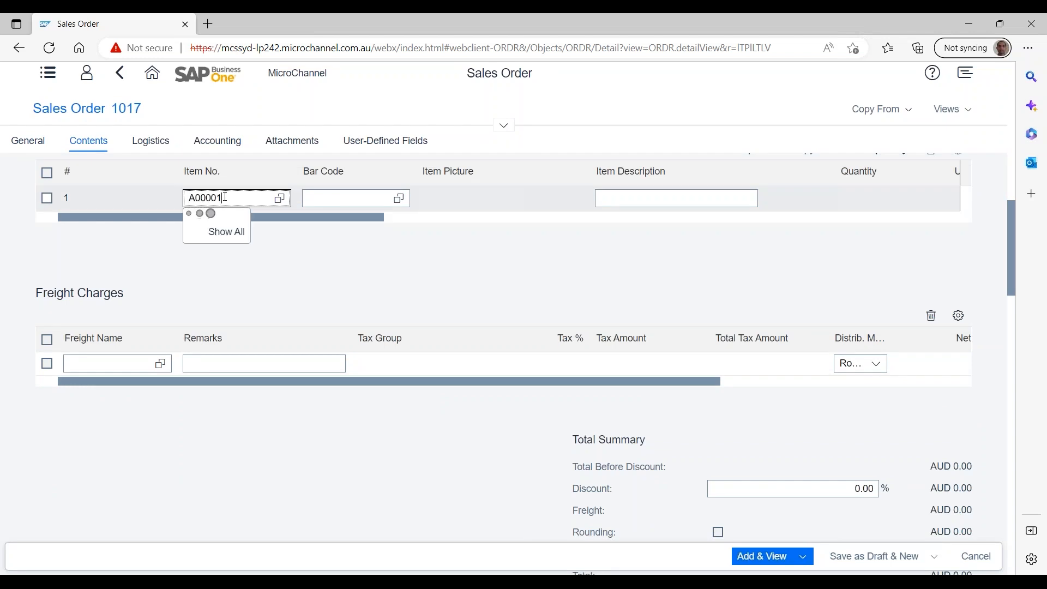
{"action": "key", "text": "Tab"}
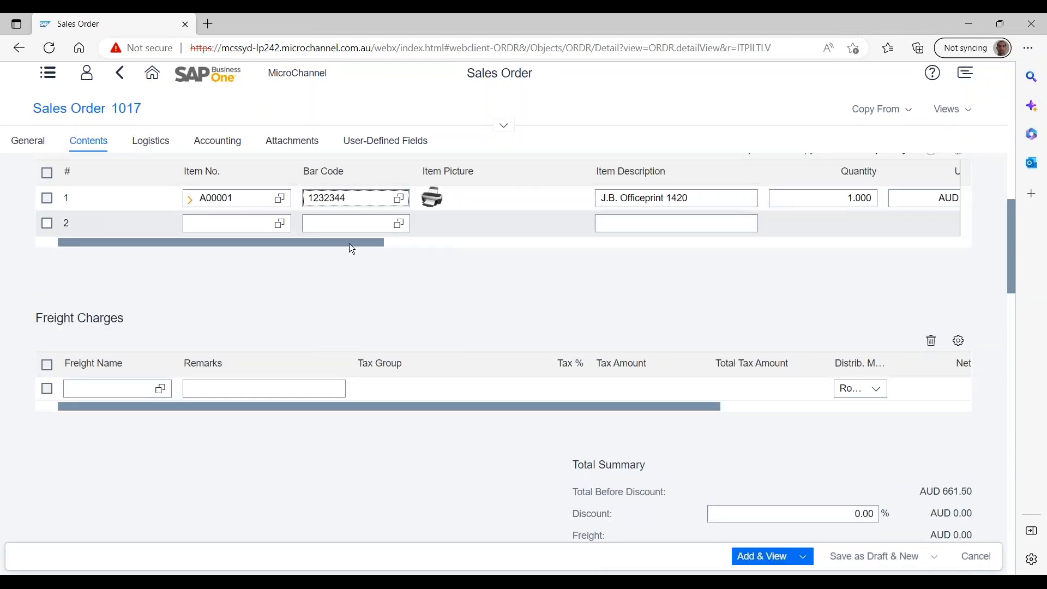
Replace item A00001 on the first order line with its alternative item A00003 and discard the unsaved sales order.
{"action": "left_click_drag", "start_coordinate": [336, 244], "coordinate": [958, 249]}
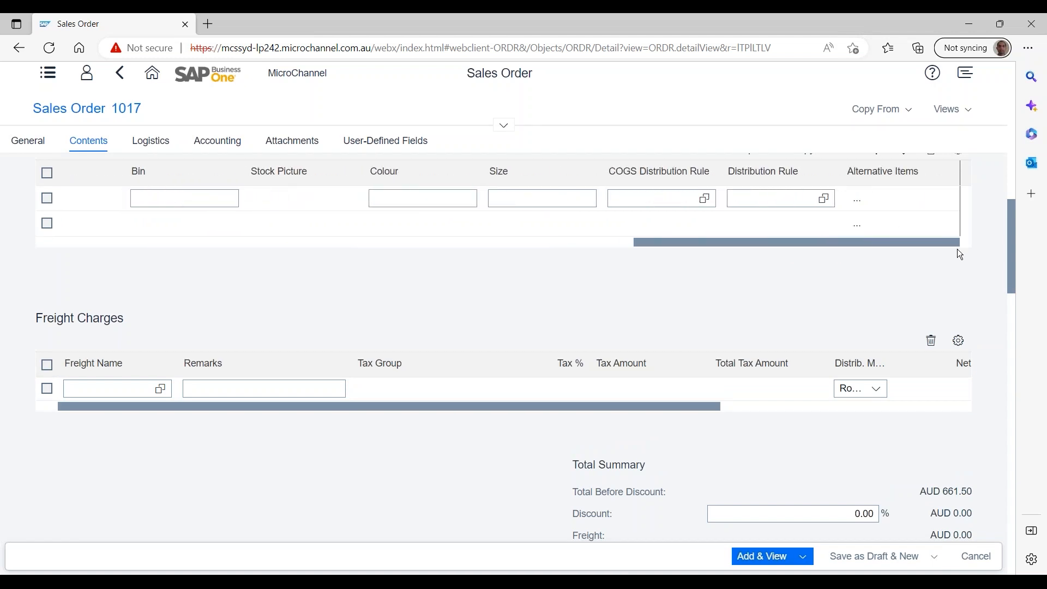
{"action": "left_click", "coordinate": [858, 203]}
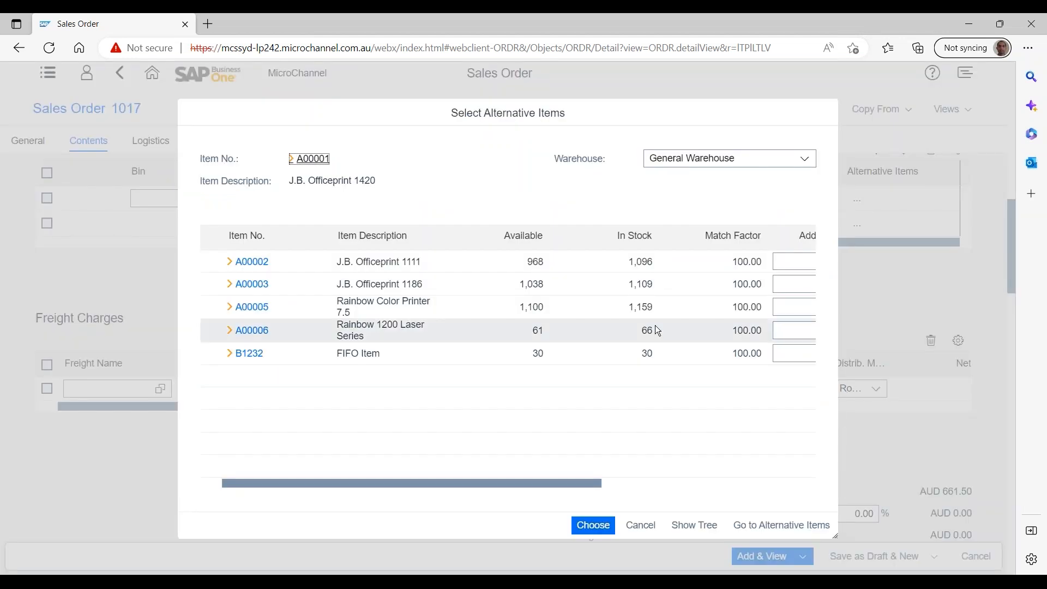
{"action": "left_click", "coordinate": [210, 286]}
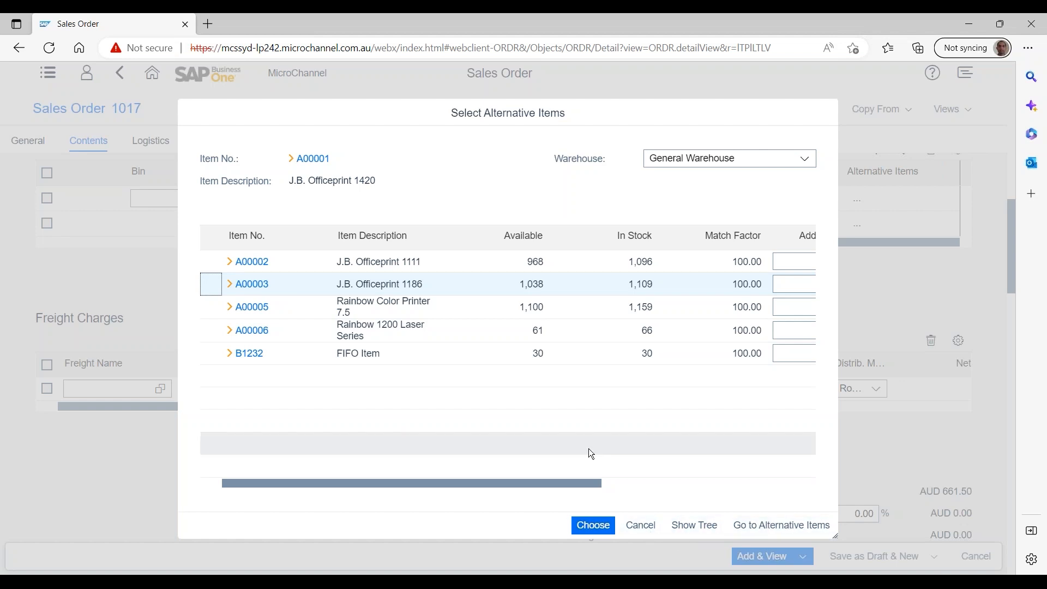
{"action": "left_click", "coordinate": [591, 526]}
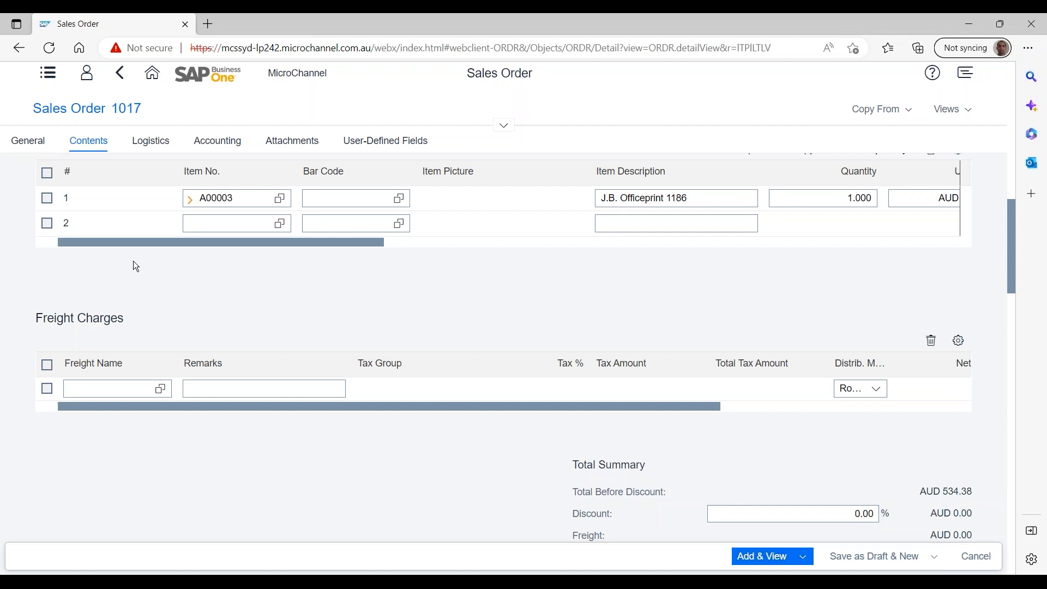
{"action": "left_click", "coordinate": [152, 72]}
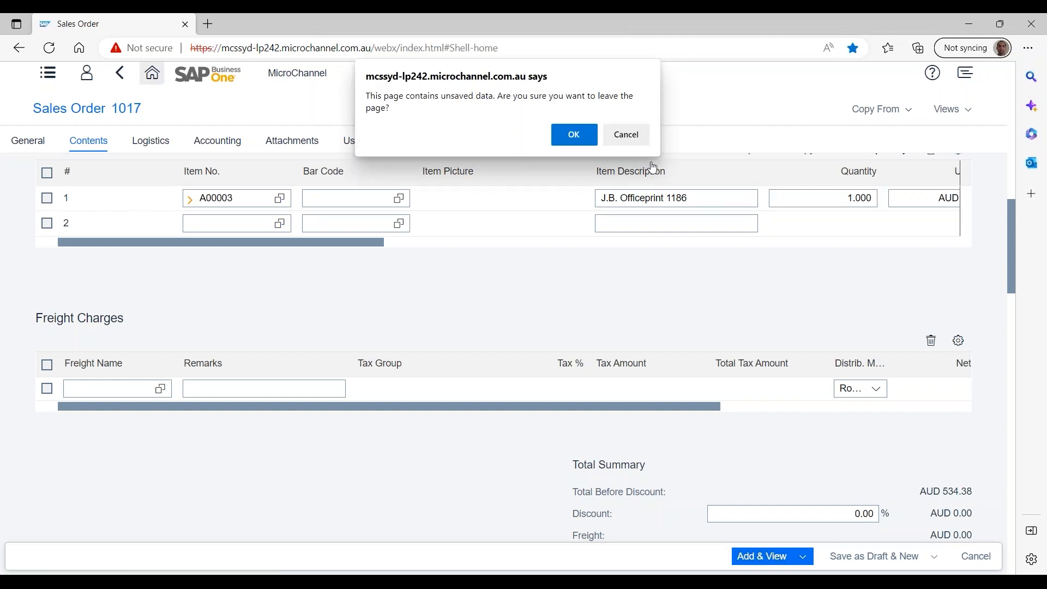
{"action": "left_click", "coordinate": [578, 136]}
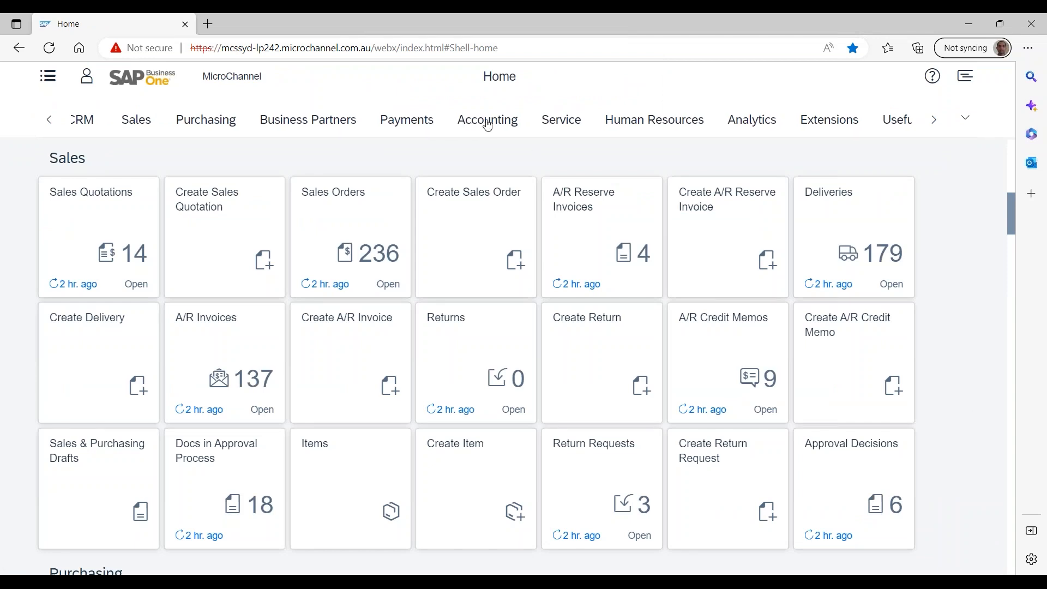
Open the journal entries list in Accounting and start a new journal entry.
{"action": "left_click", "coordinate": [488, 123]}
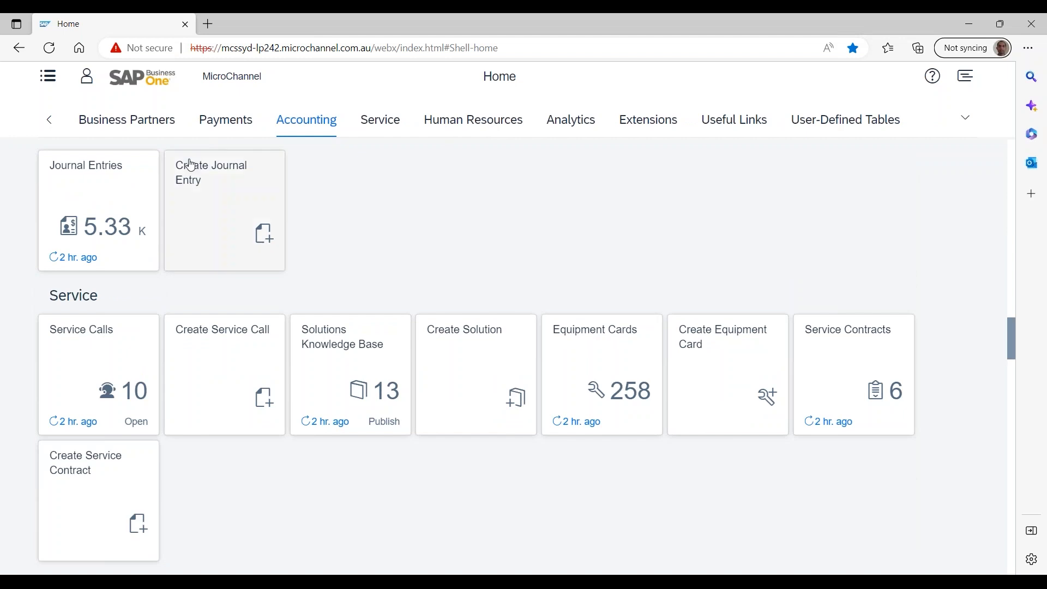
{"action": "left_click", "coordinate": [136, 178]}
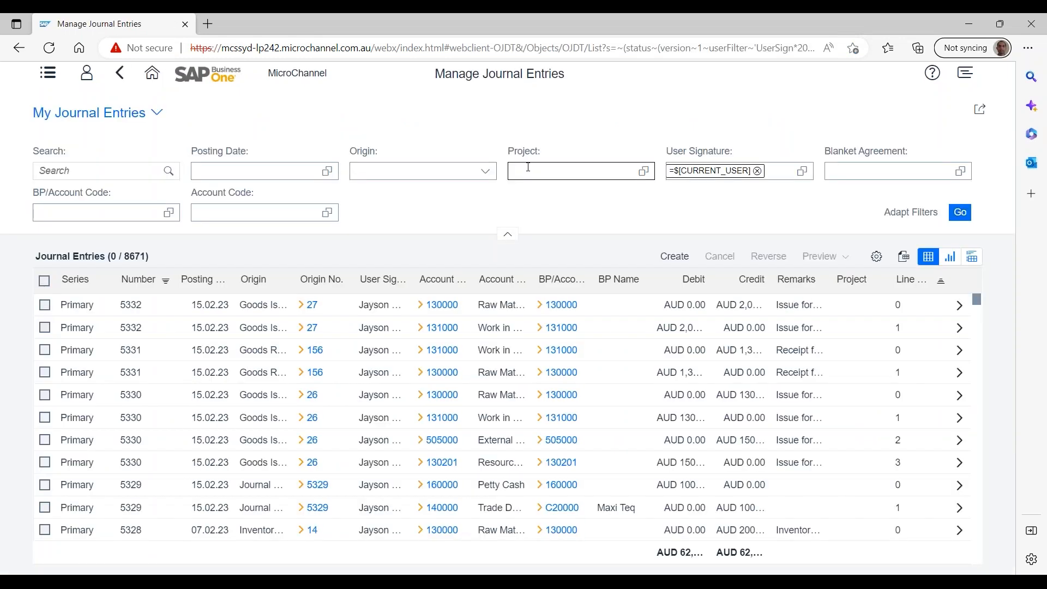
{"action": "left_click", "coordinate": [674, 257]}
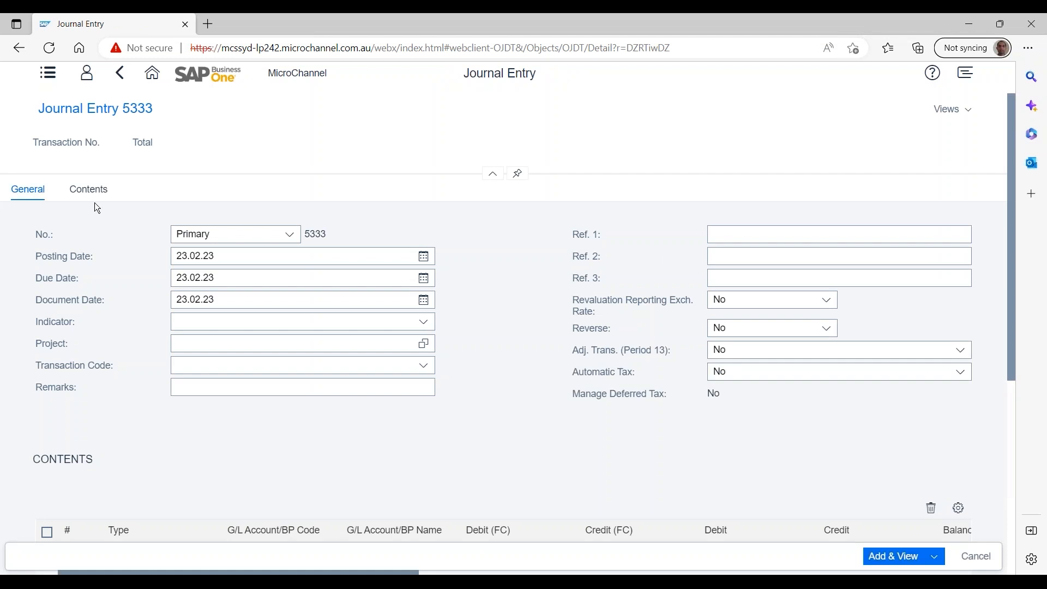
Enter G/L account 160000, Petty Cash, on the first line of the journal entry's contents.
{"action": "left_click", "coordinate": [90, 191]}
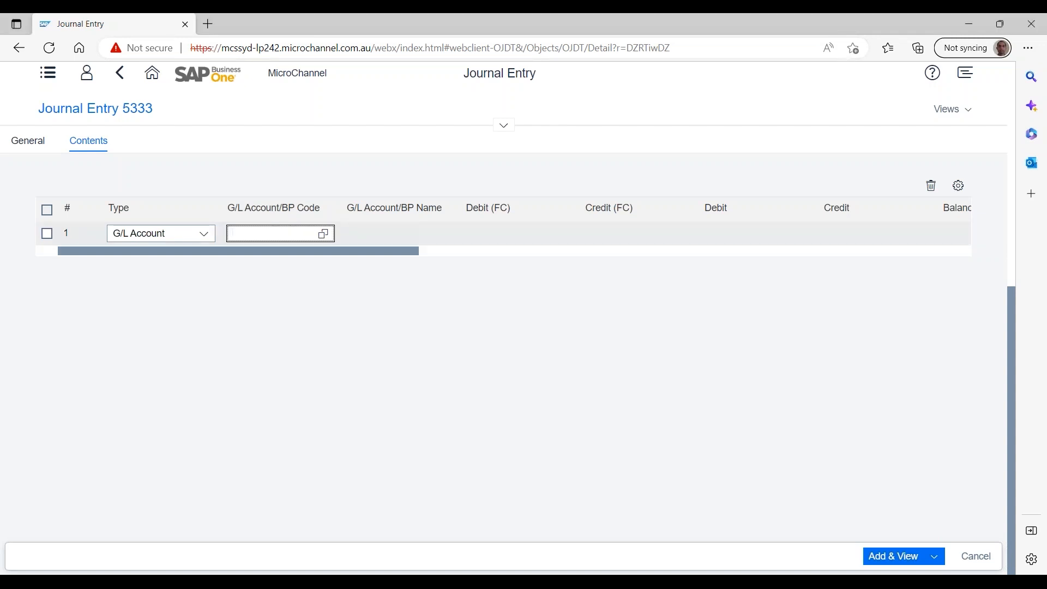
{"action": "type", "text": "16"}
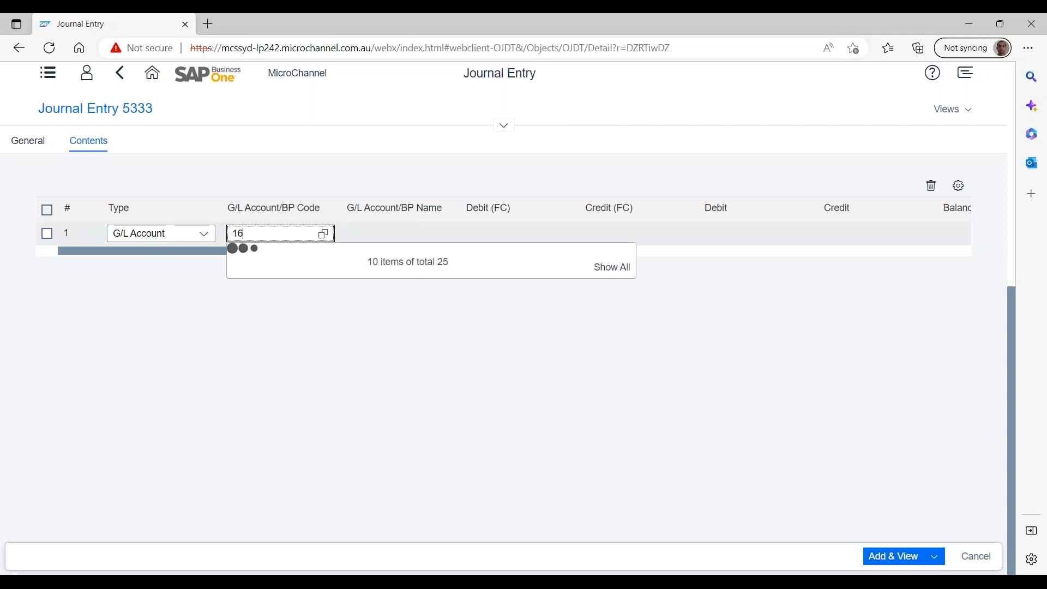
{"action": "left_click", "coordinate": [241, 254]}
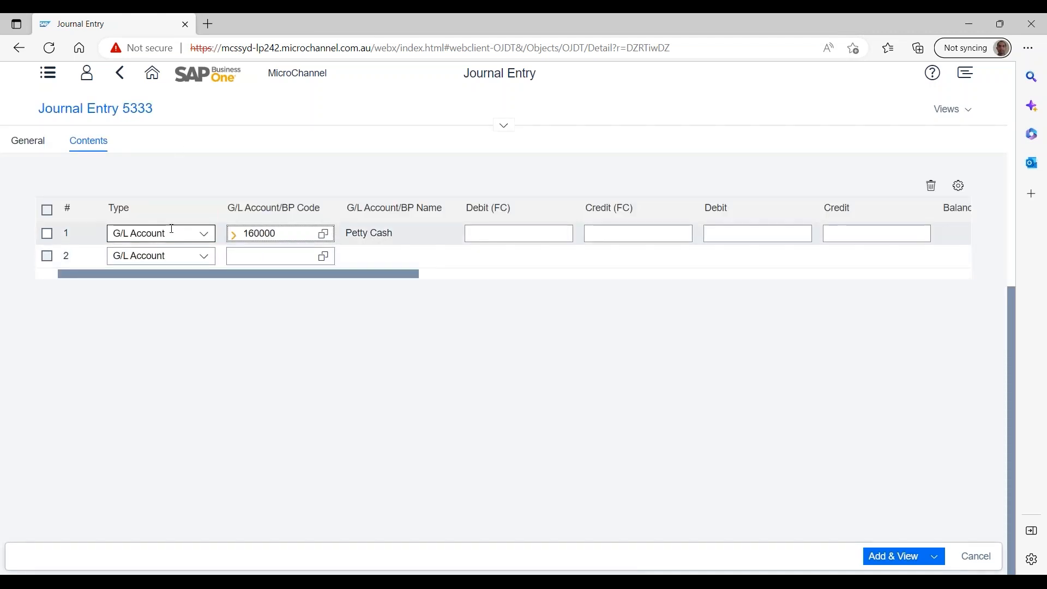
Set the second journal entry line's type to Business Partner and assign Acme Associates to it.
{"action": "left_click", "coordinate": [203, 261]}
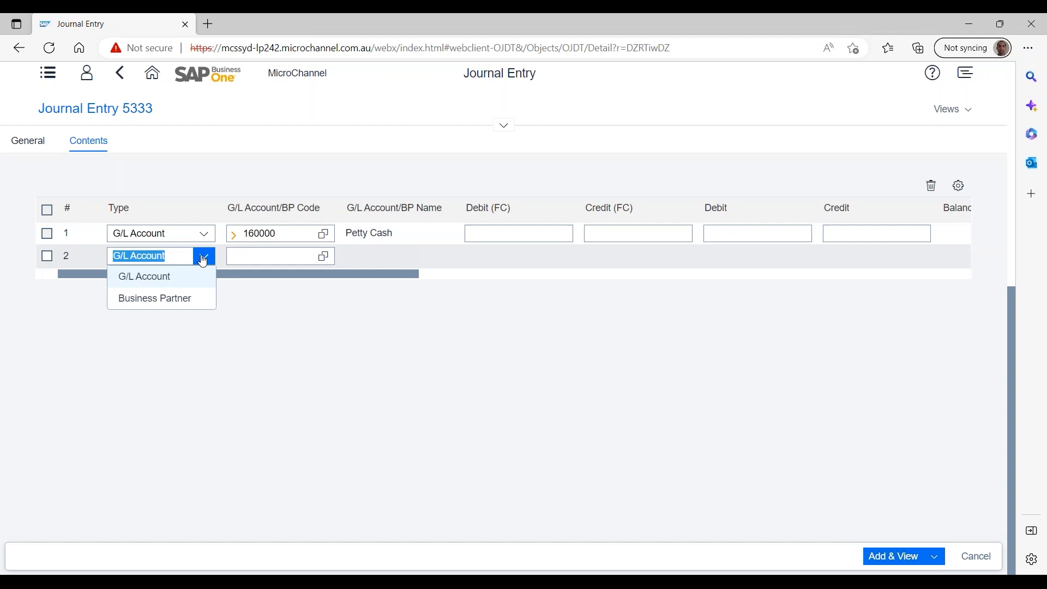
{"action": "left_click", "coordinate": [169, 308]}
{"action": "left_click", "coordinate": [269, 259]}
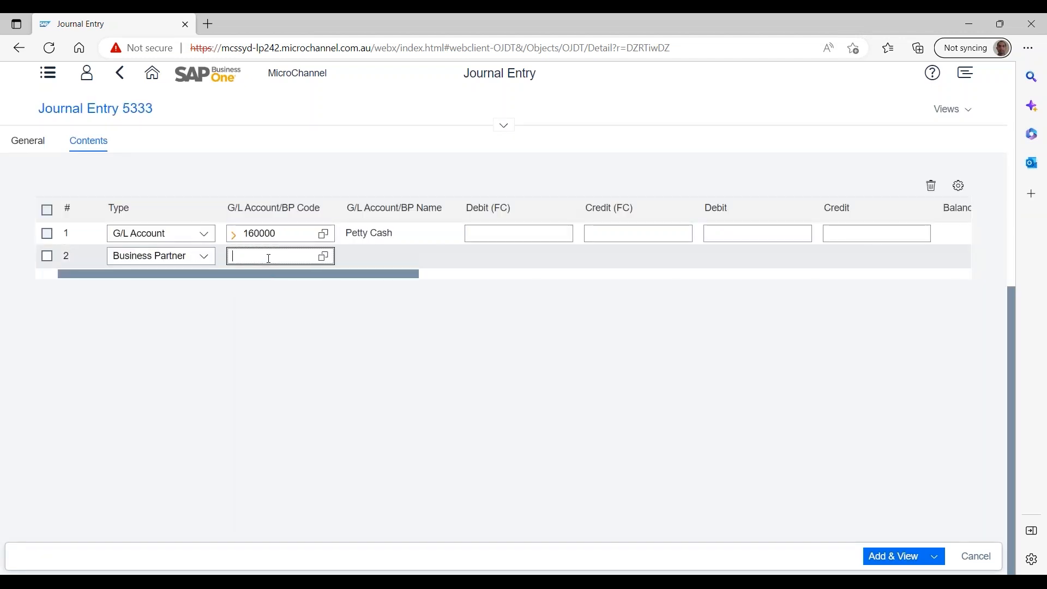
{"action": "type", "text": "acme"}
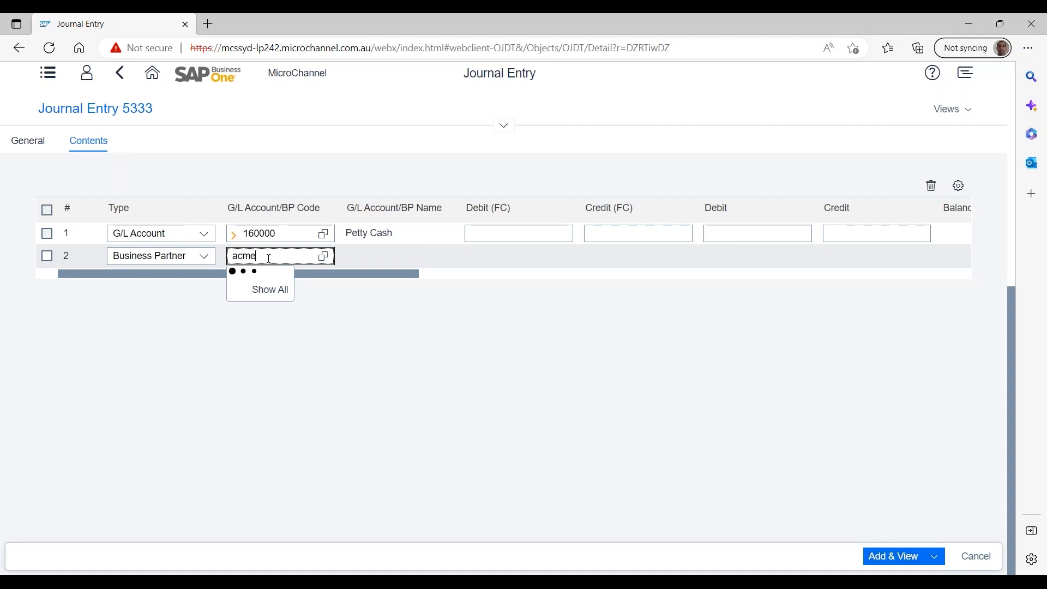
{"action": "left_click", "coordinate": [343, 281]}
Enter a debit of 100 for Petty Cash and a credit of 100 for Acme Associates, and discard the unsaved journal entry.
{"action": "left_click", "coordinate": [758, 241]}
{"action": "type", "text": "100"}
{"action": "key", "text": "Tab"}
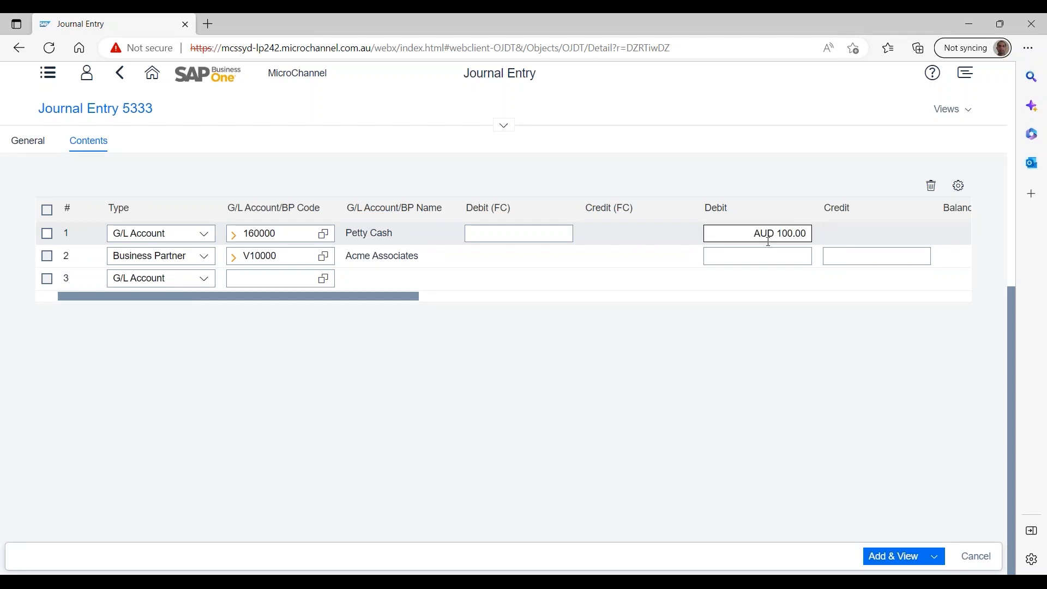
{"action": "left_click", "coordinate": [844, 261]}
{"action": "type", "text": "100"}
{"action": "key", "text": "Tab"}
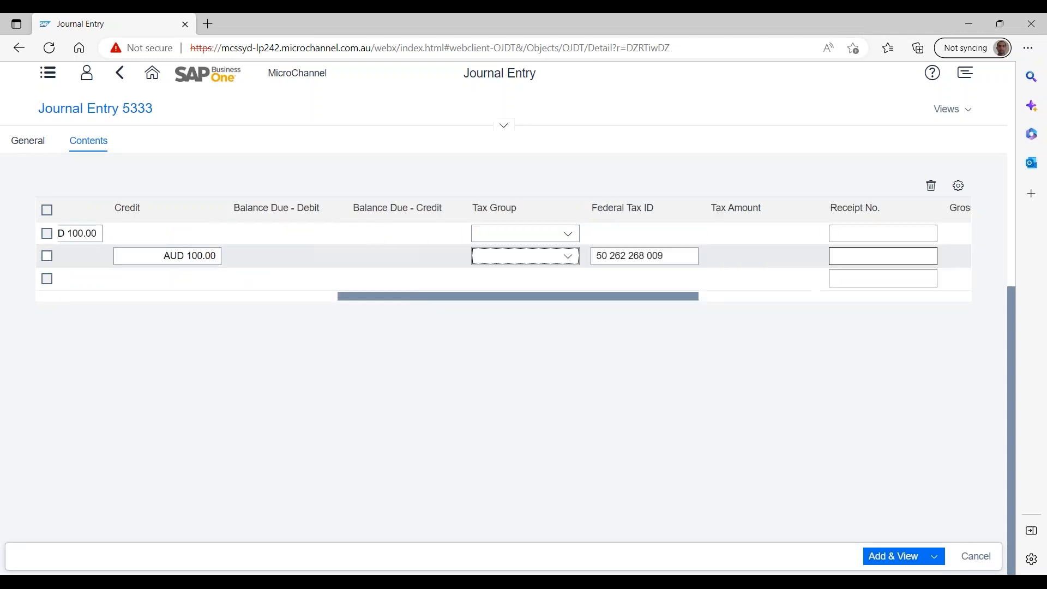
{"action": "left_click_drag", "start_coordinate": [662, 296], "coordinate": [251, 270]}
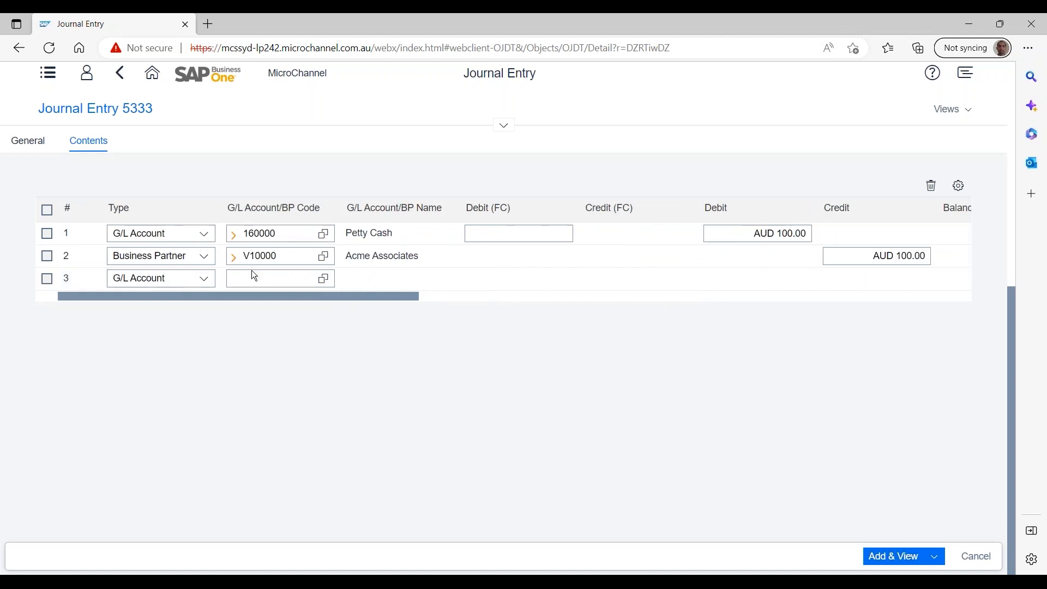
{"action": "left_click", "coordinate": [252, 276]}
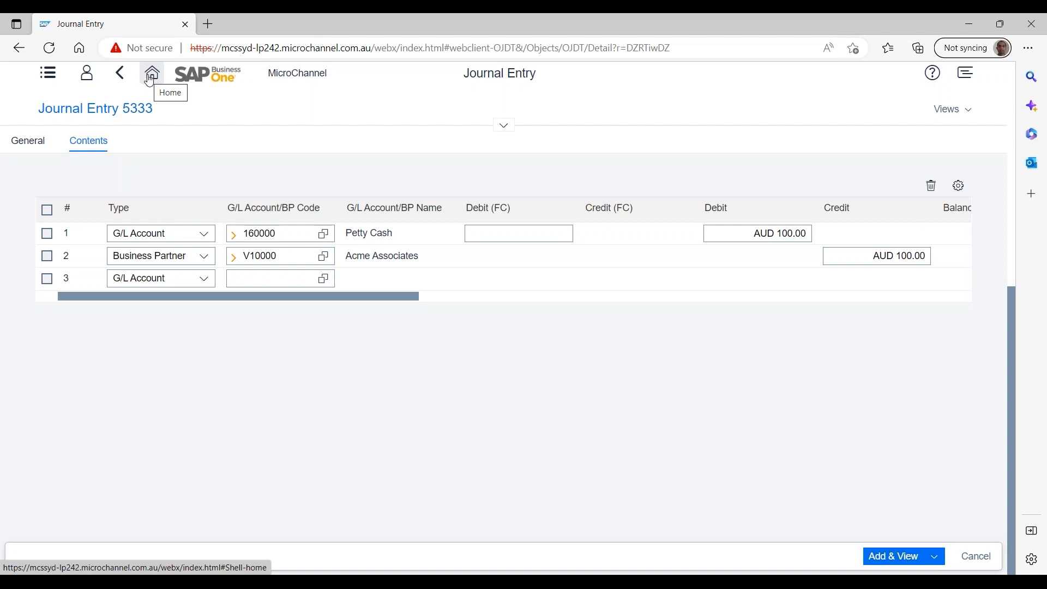
{"action": "left_click", "coordinate": [149, 79]}
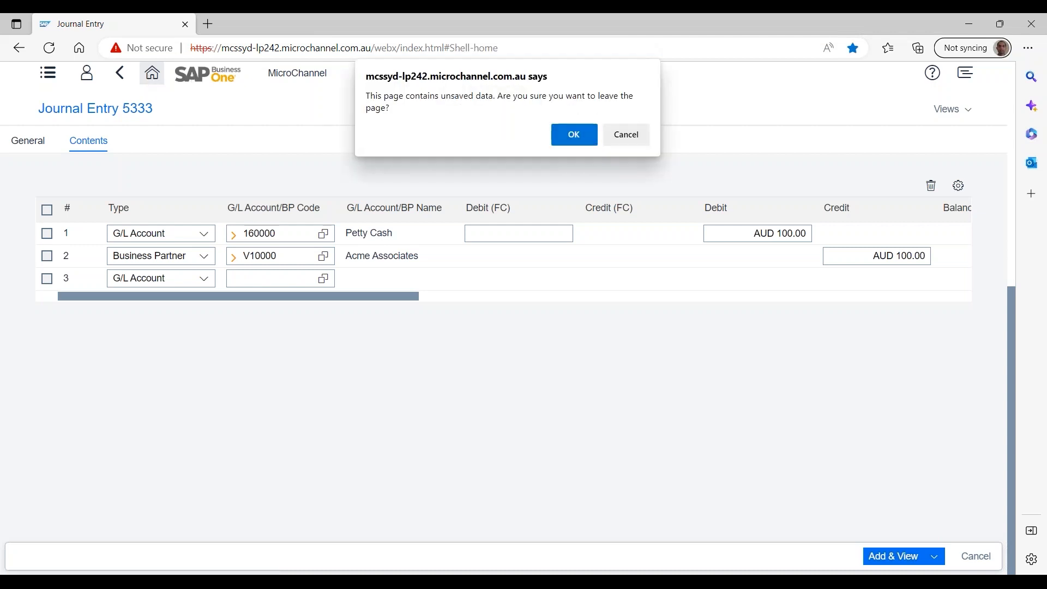
{"action": "left_click", "coordinate": [594, 134]}
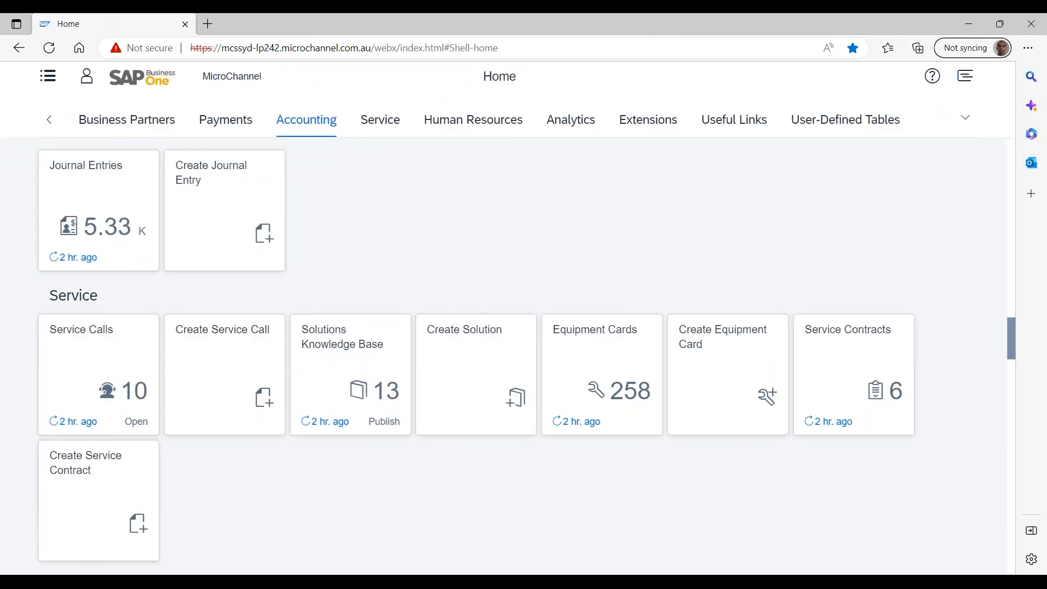
Open the first active equipment card, serial number A6-000288, from the Service area and view its address and service calls.
{"action": "left_click", "coordinate": [378, 123]}
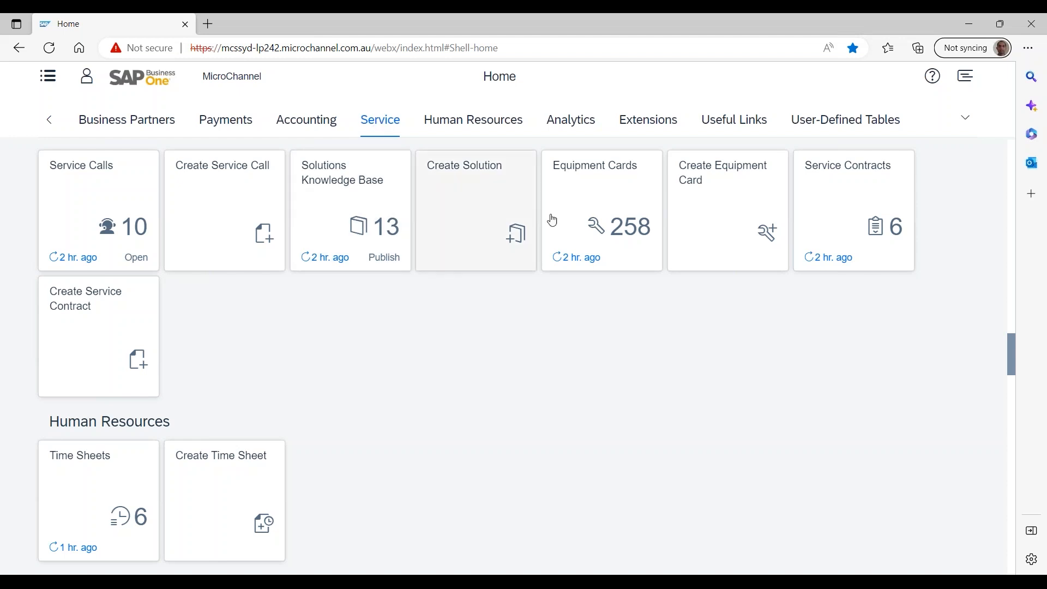
{"action": "left_click", "coordinate": [613, 197]}
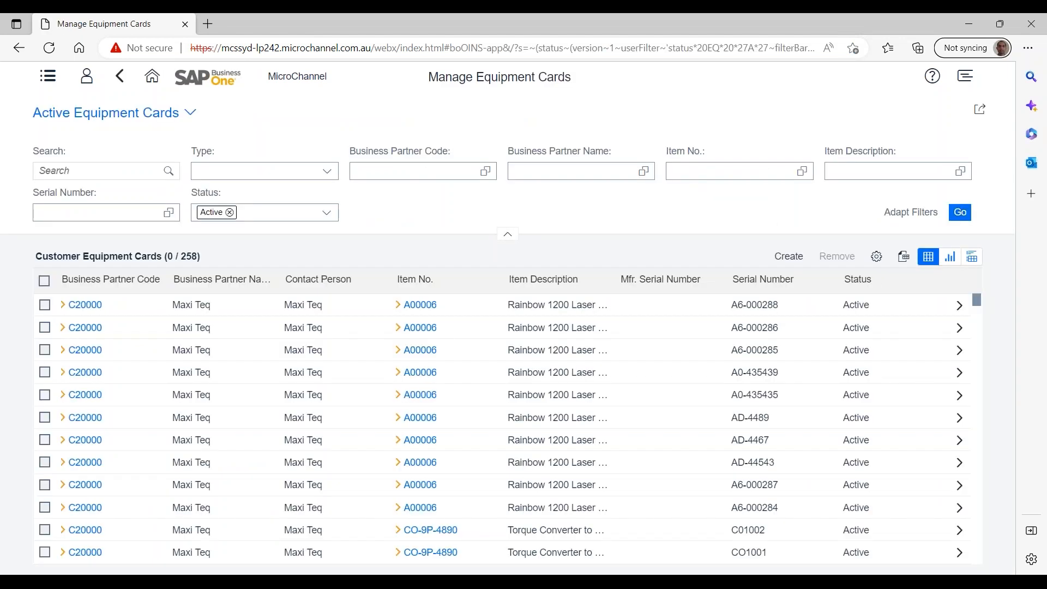
{"action": "left_click", "coordinate": [468, 301]}
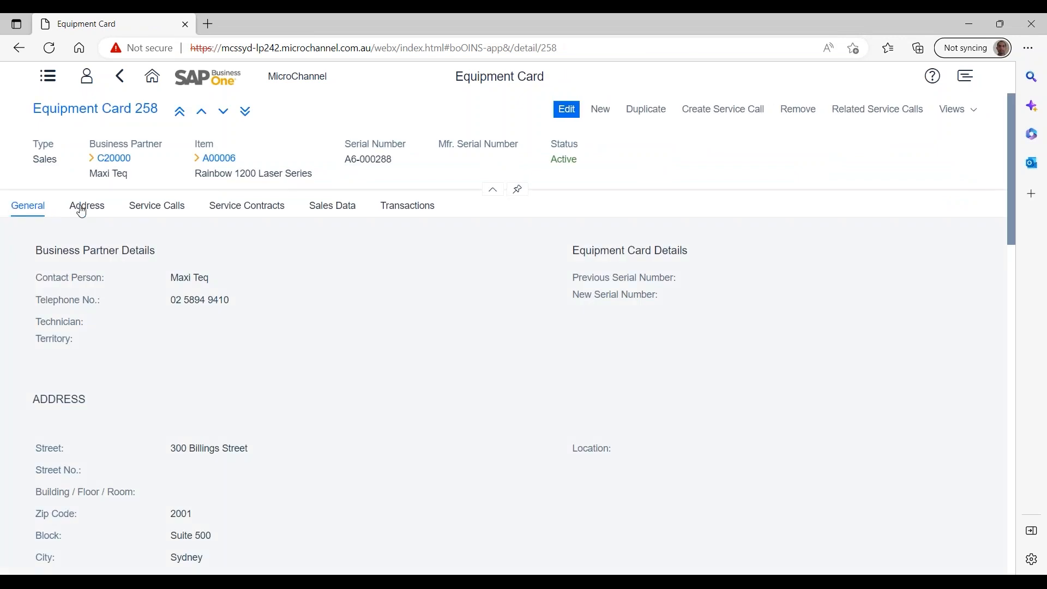
{"action": "left_click", "coordinate": [81, 211]}
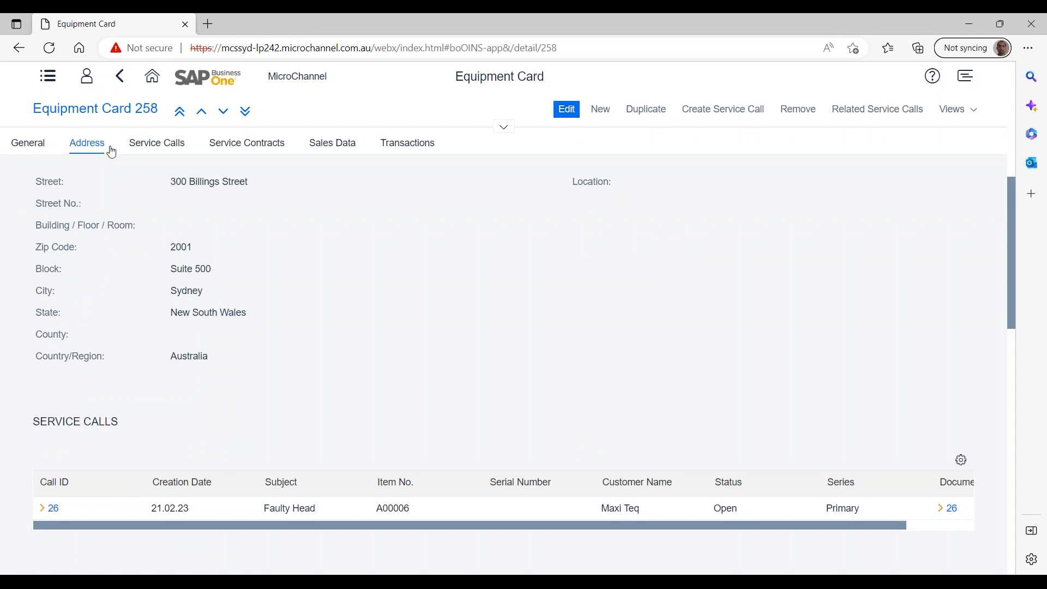
{"action": "left_click", "coordinate": [161, 149]}
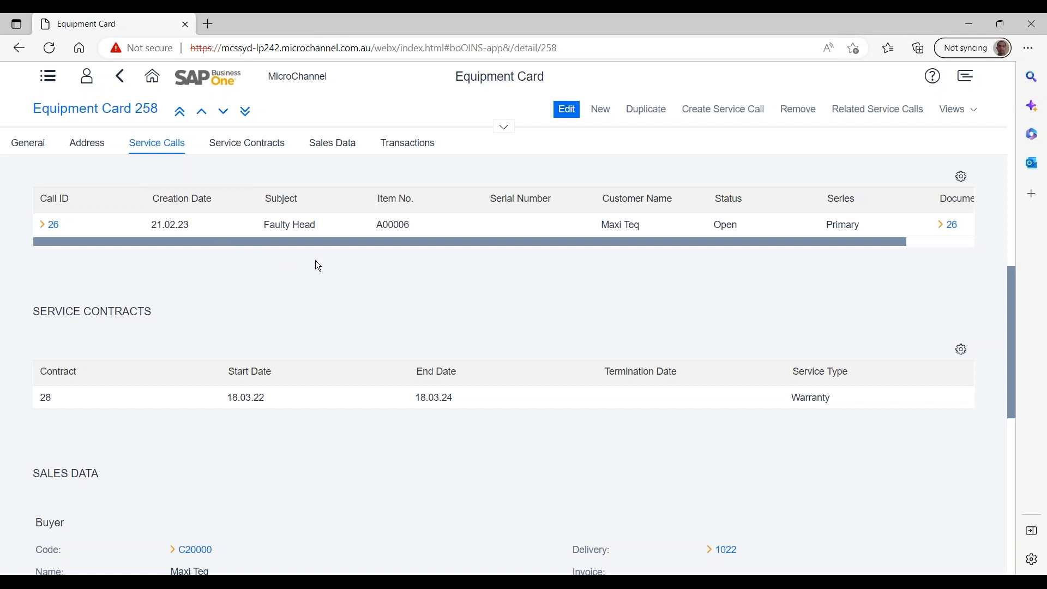
Open service call 26, Faulty Head, from the equipment card's service calls in the current tab.
{"action": "left_click", "coordinate": [54, 229]}
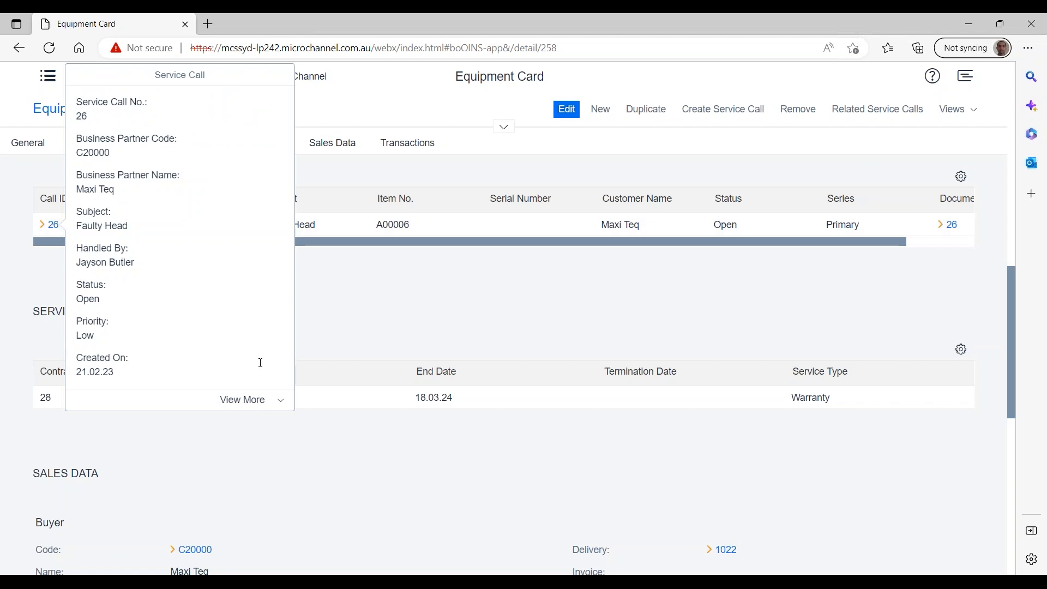
{"action": "left_click", "coordinate": [284, 408]}
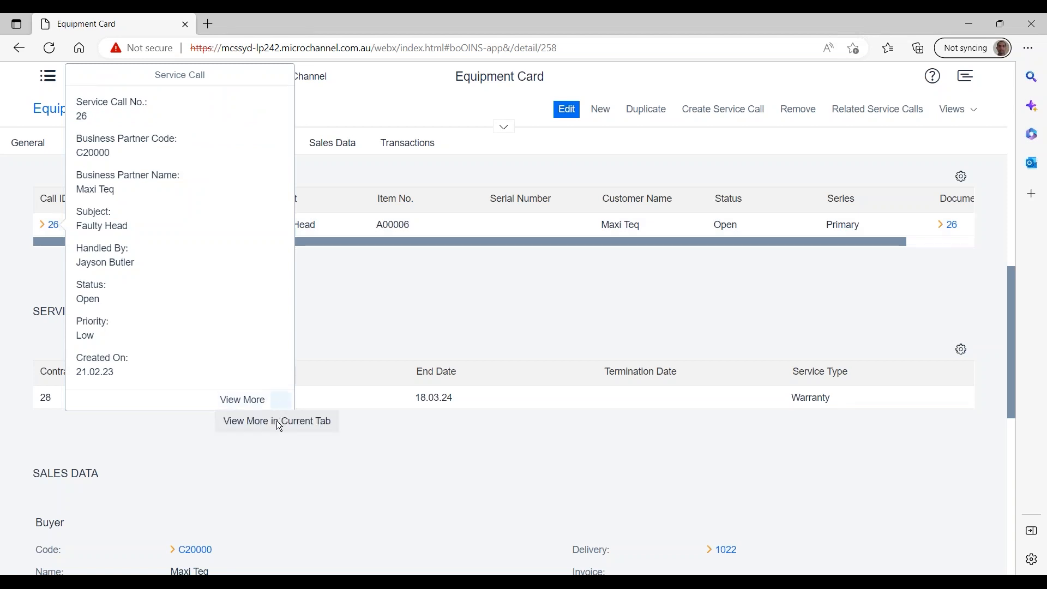
{"action": "left_click", "coordinate": [256, 401]}
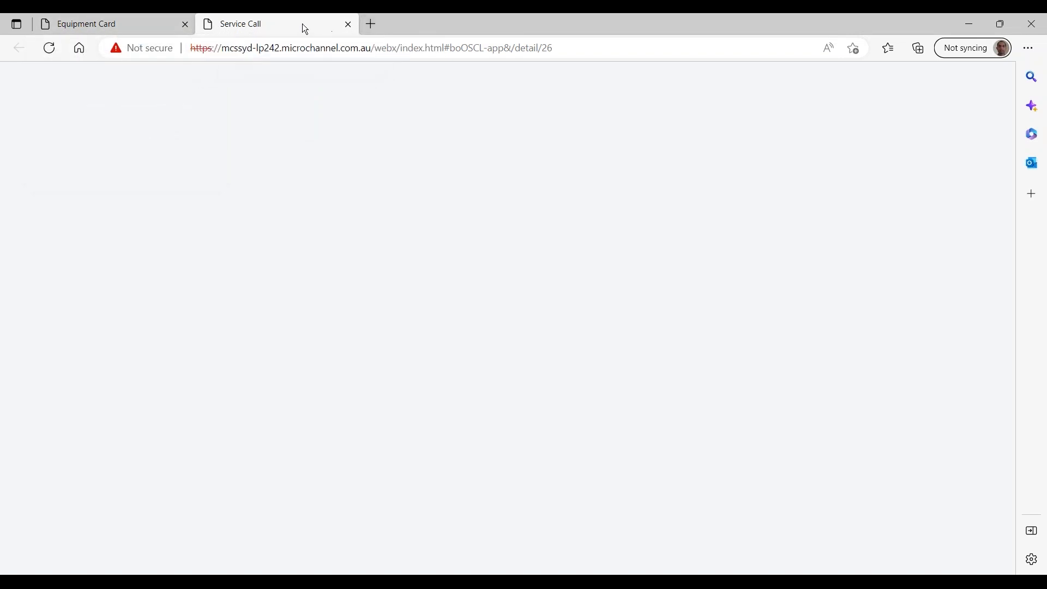
{"action": "mouse_move", "coordinate": [182, 20]}
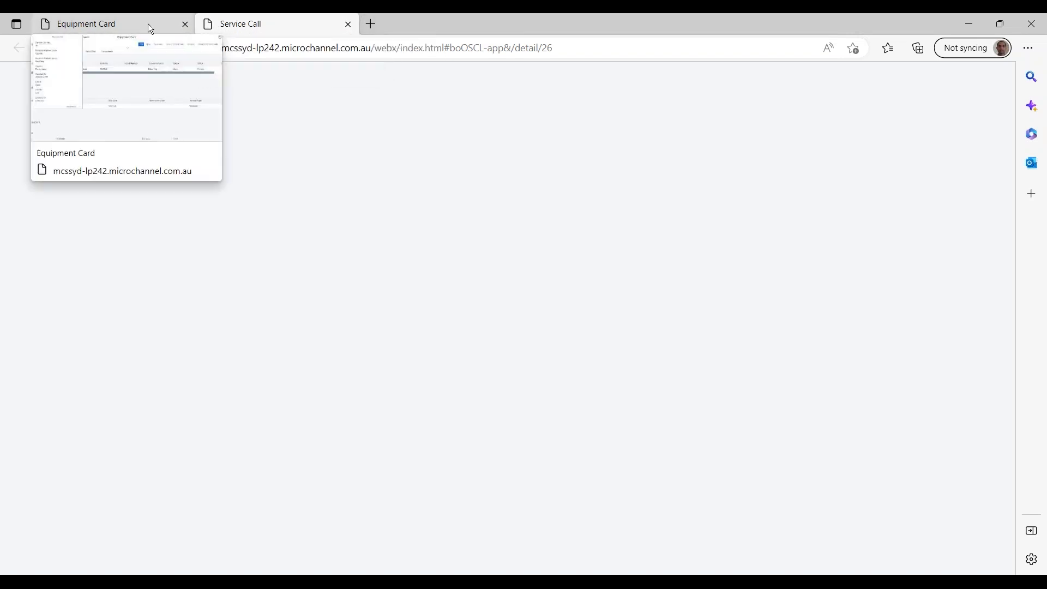
{"action": "left_click", "coordinate": [348, 25]}
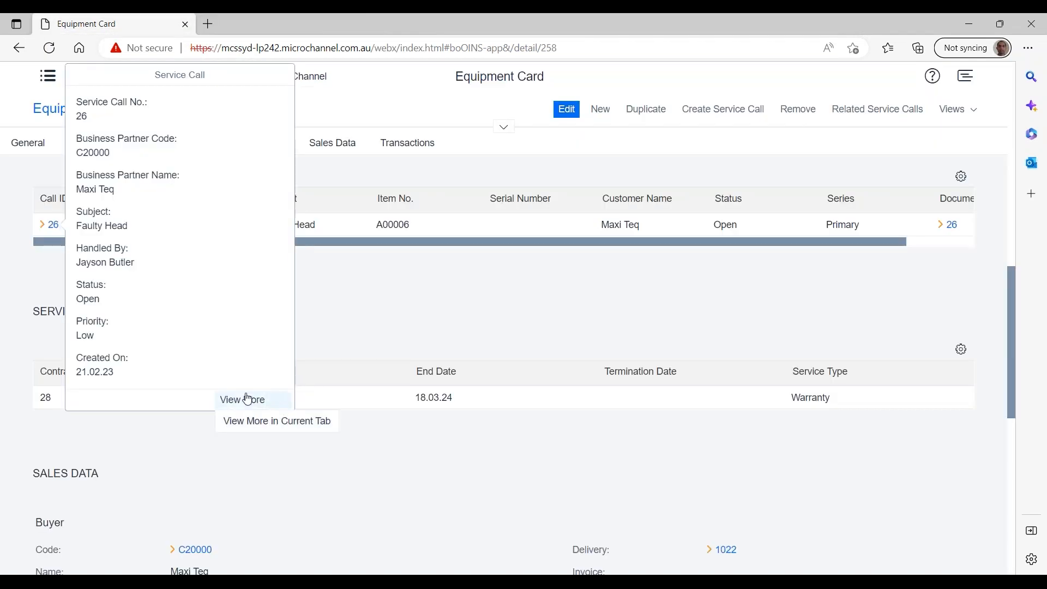
{"action": "left_click", "coordinate": [252, 420]}
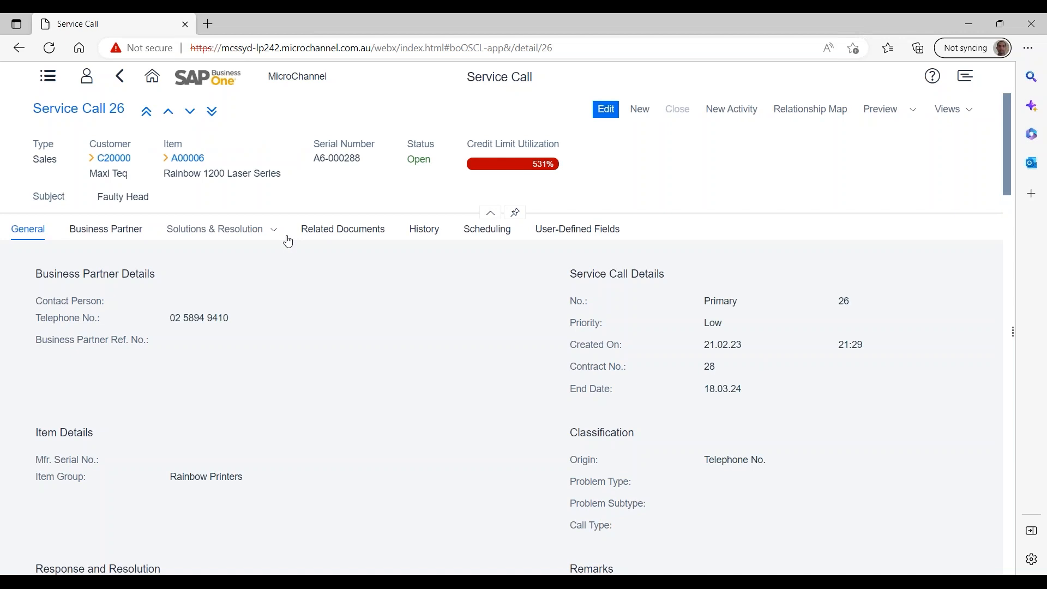
Look through the service call's sections from the general details down to the user-defined fields.
{"action": "scroll", "coordinate": [288, 241], "scroll_direction": "down", "scroll_amount": 2}
{"action": "scroll", "coordinate": [288, 242], "scroll_direction": "up", "scroll_amount": 2}
{"action": "scroll", "coordinate": [502, 355], "scroll_direction": "down", "scroll_amount": 2}
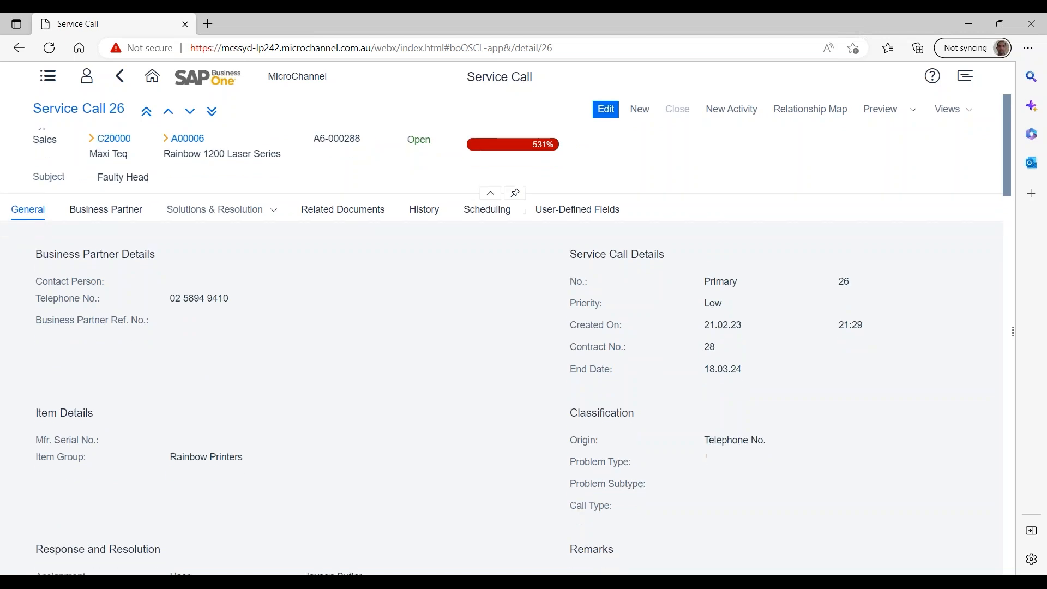
{"action": "scroll", "coordinate": [502, 354], "scroll_direction": "down", "scroll_amount": 8}
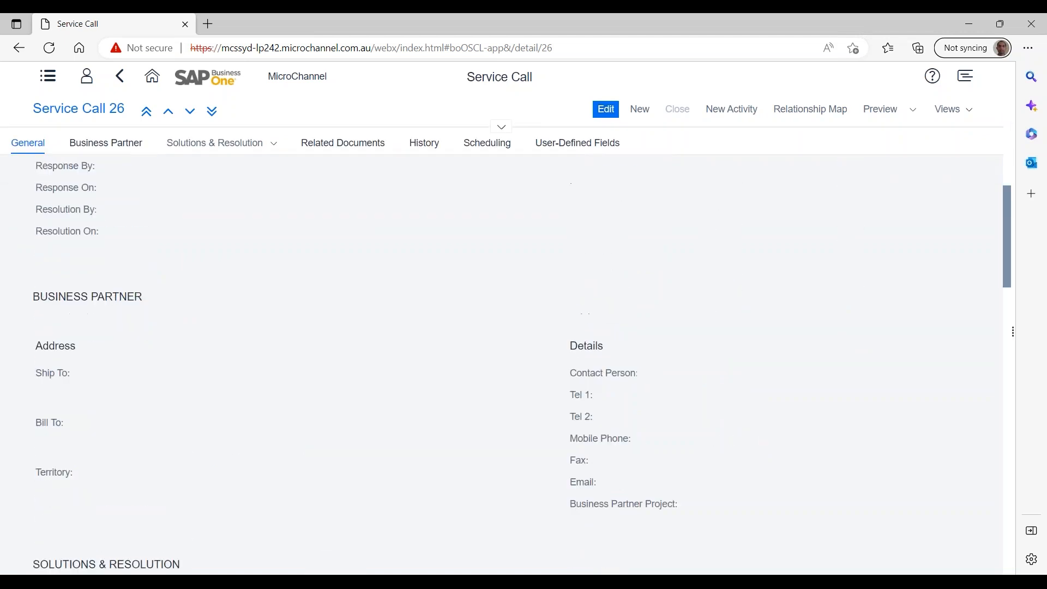
{"action": "scroll", "coordinate": [502, 355], "scroll_direction": "down", "scroll_amount": 5}
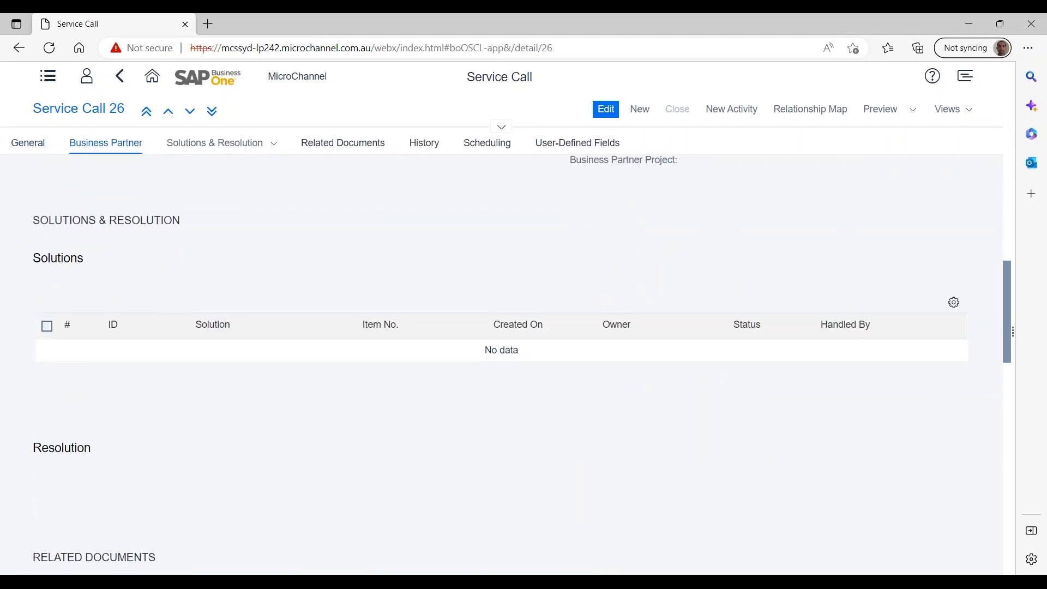
{"action": "scroll", "coordinate": [242, 219], "scroll_direction": "down", "scroll_amount": 8}
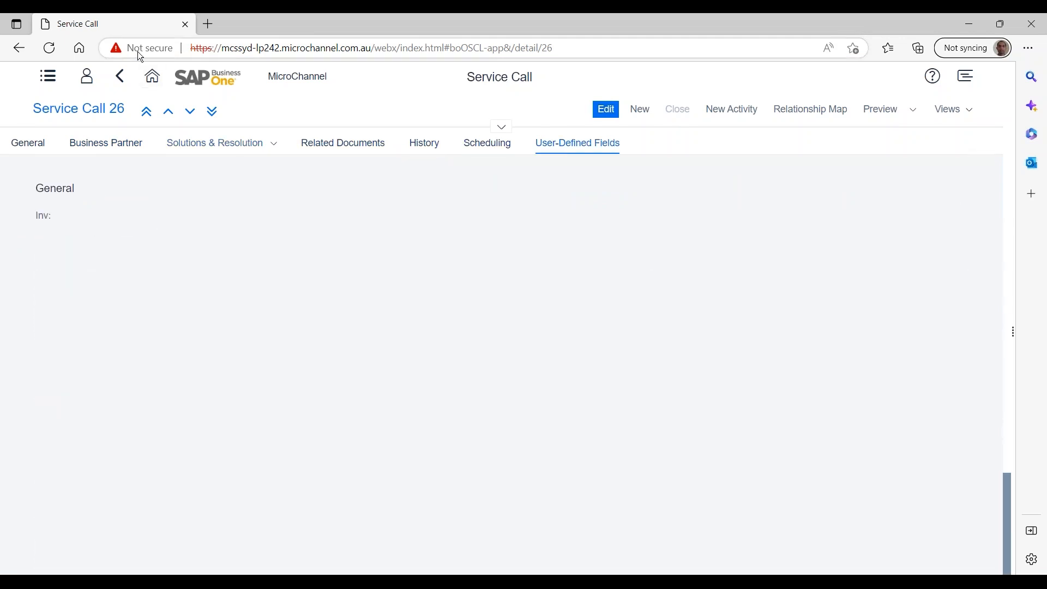
Return to the equipment card and review its service contracts, sales data and transactions.
{"action": "left_click", "coordinate": [120, 76]}
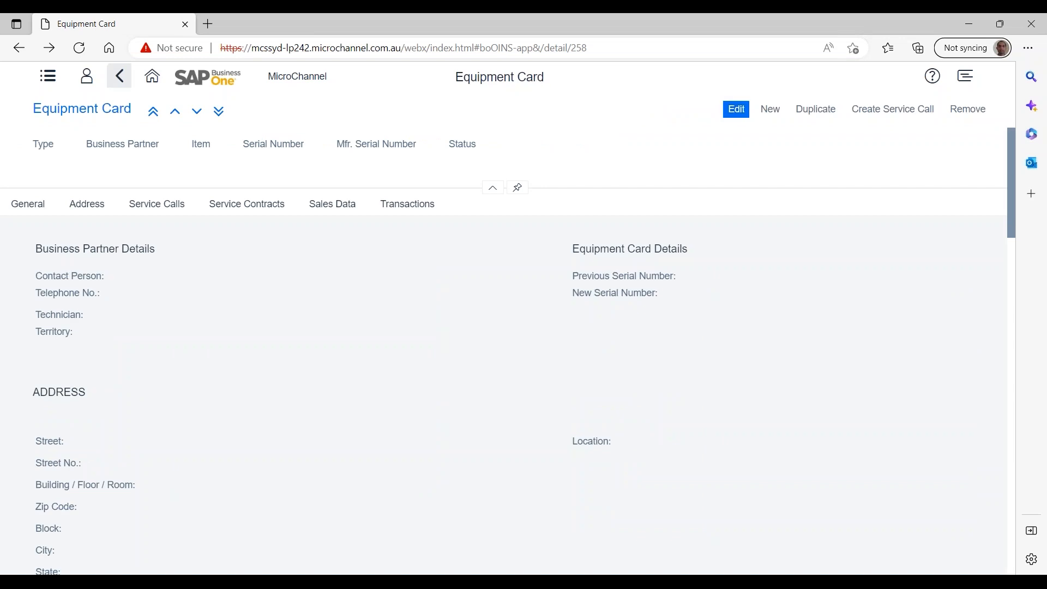
{"action": "left_click", "coordinate": [265, 216]}
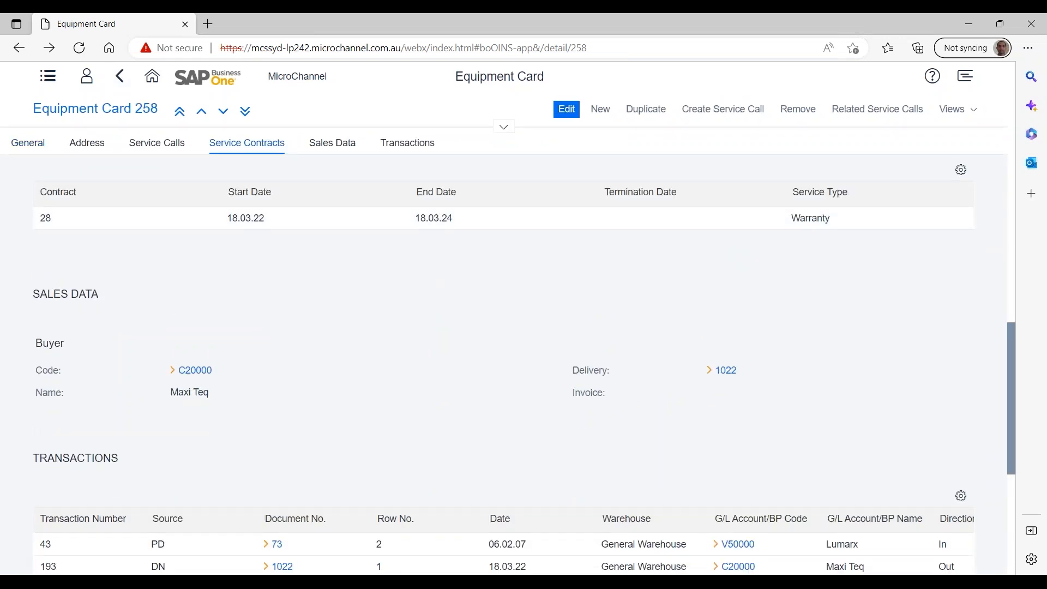
{"action": "scroll", "coordinate": [327, 382], "scroll_direction": "down", "scroll_amount": 3}
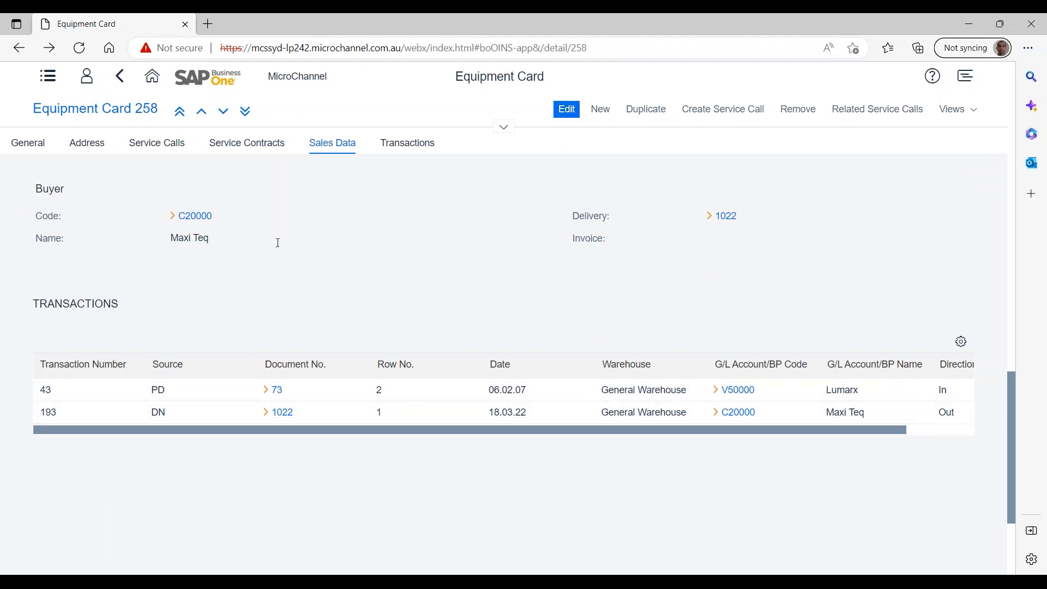
{"action": "scroll", "coordinate": [278, 243], "scroll_direction": "up", "scroll_amount": 5}
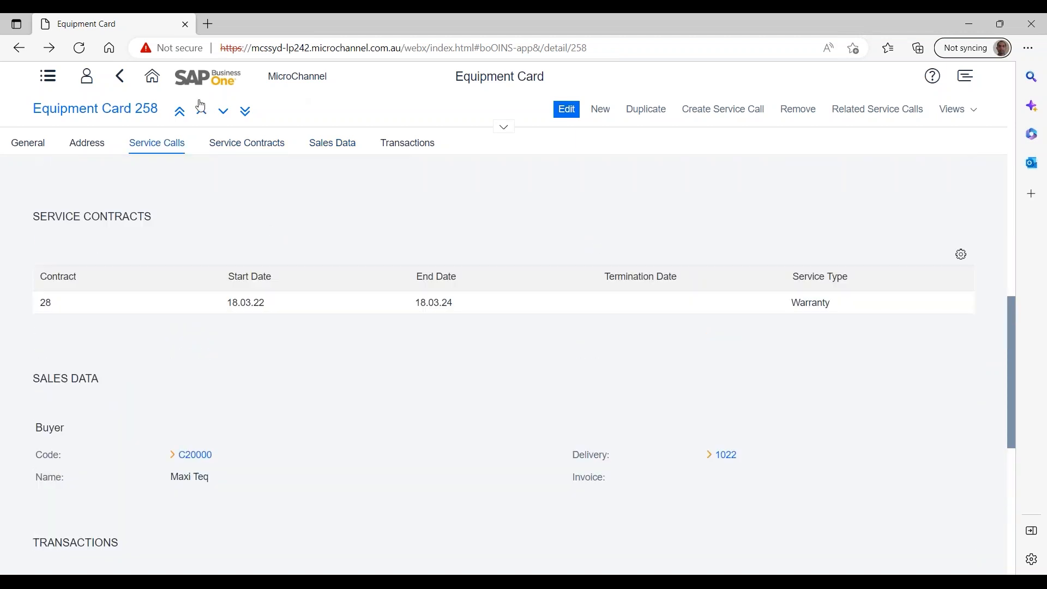
Go back to the home page and open service contract 28 from the list of valid service contracts.
{"action": "left_click", "coordinate": [152, 76]}
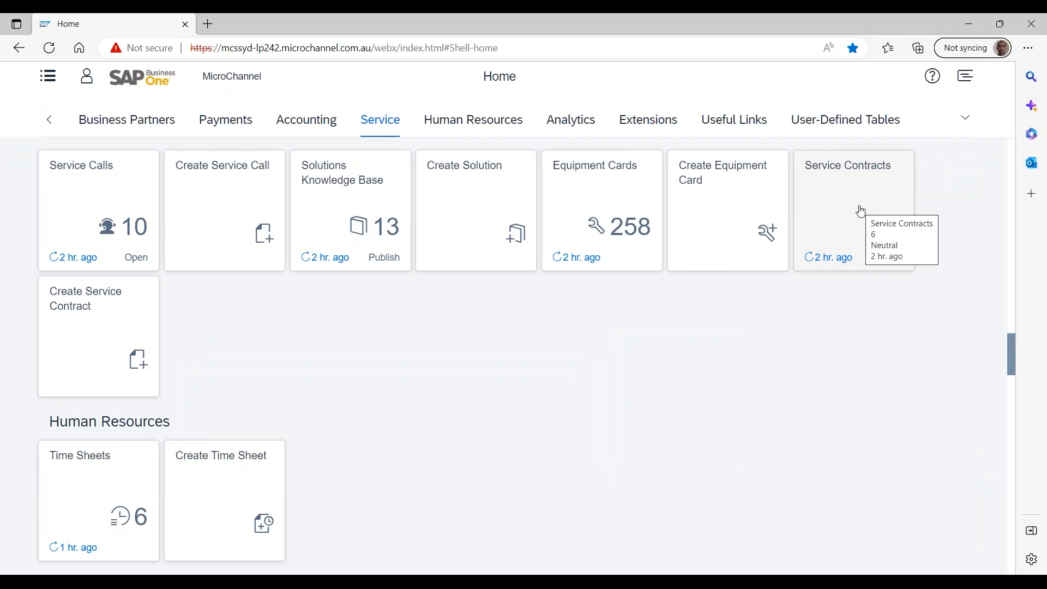
{"action": "left_click", "coordinate": [861, 211]}
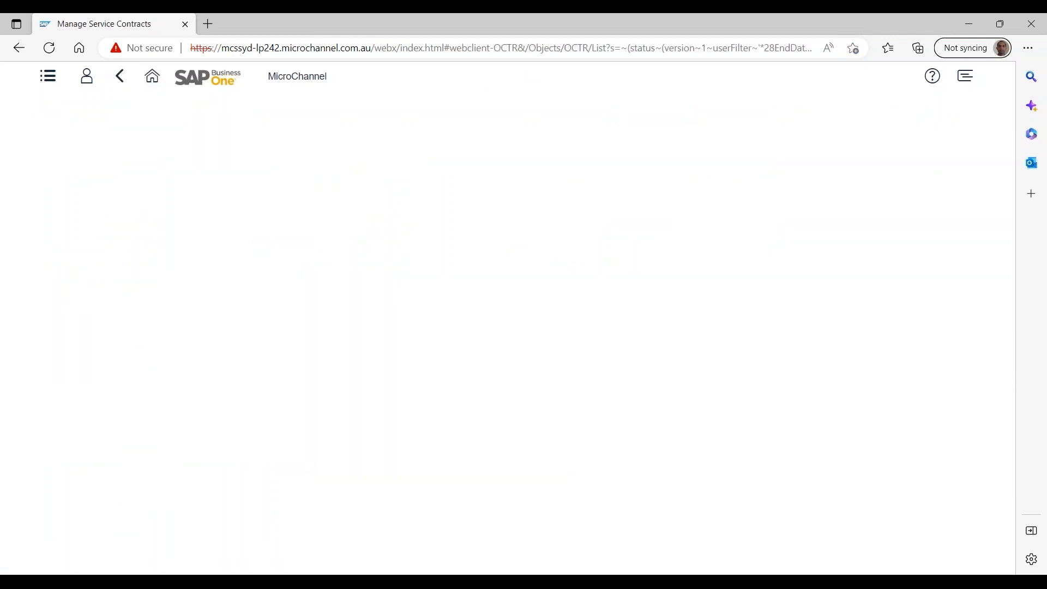
{"action": "double_click", "coordinate": [85, 263]}
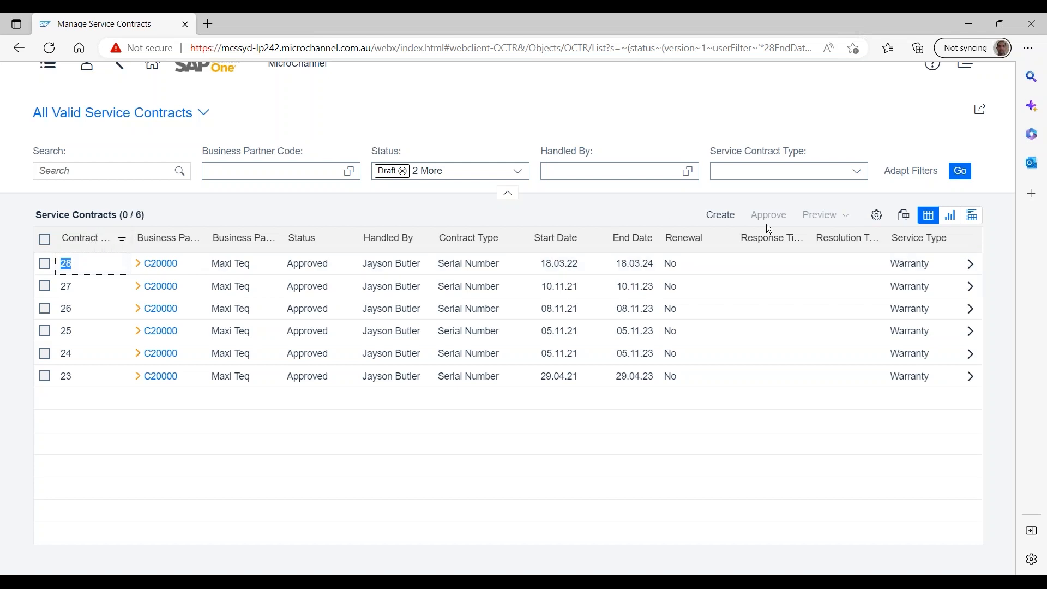
{"action": "left_click", "coordinate": [971, 273]}
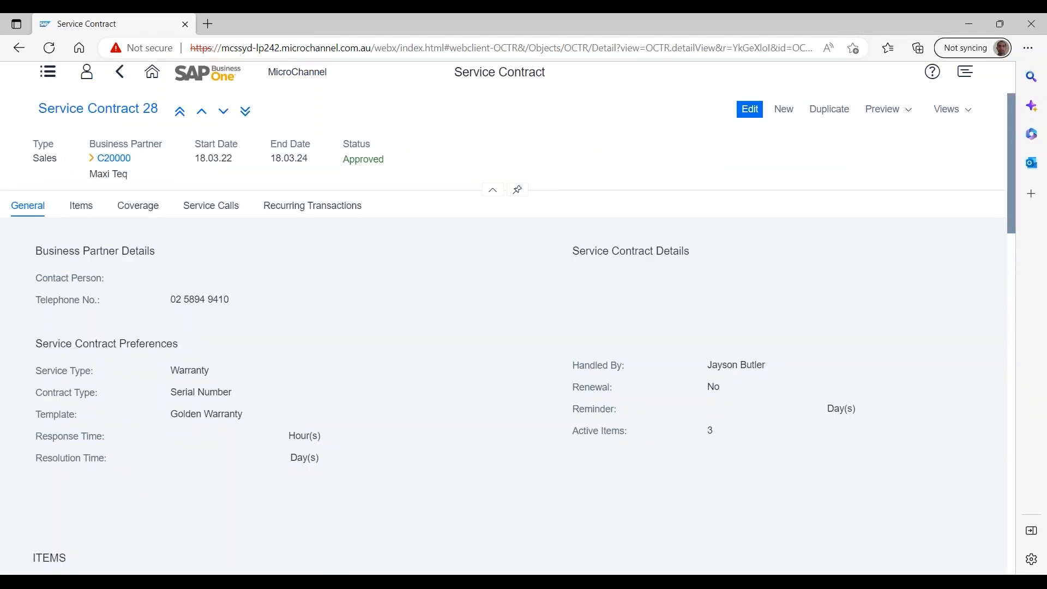
Review the service contract's items, coverage and service calls.
{"action": "left_click", "coordinate": [80, 211]}
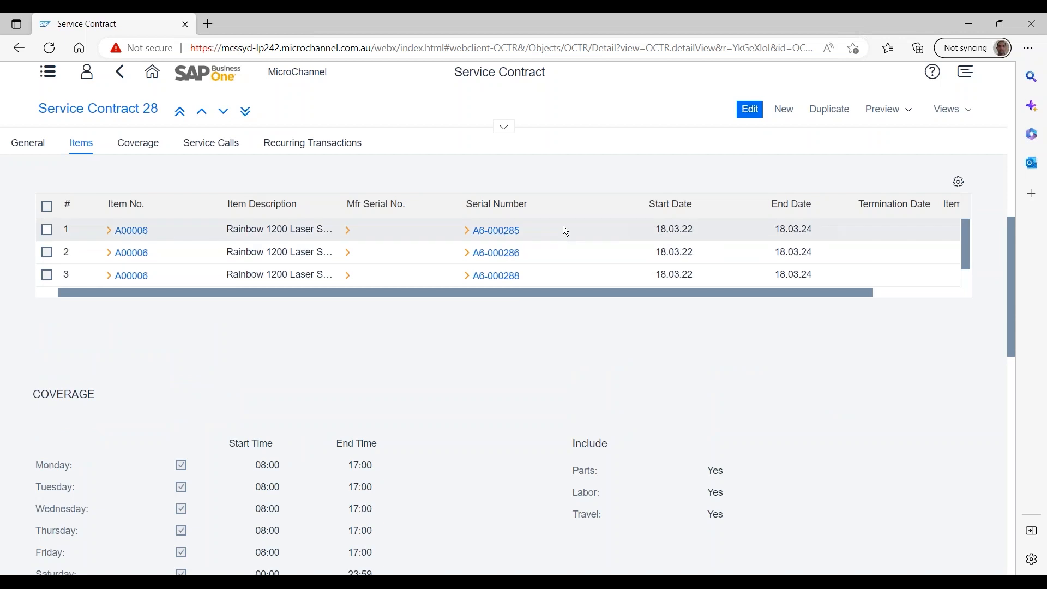
{"action": "left_click", "coordinate": [123, 148]}
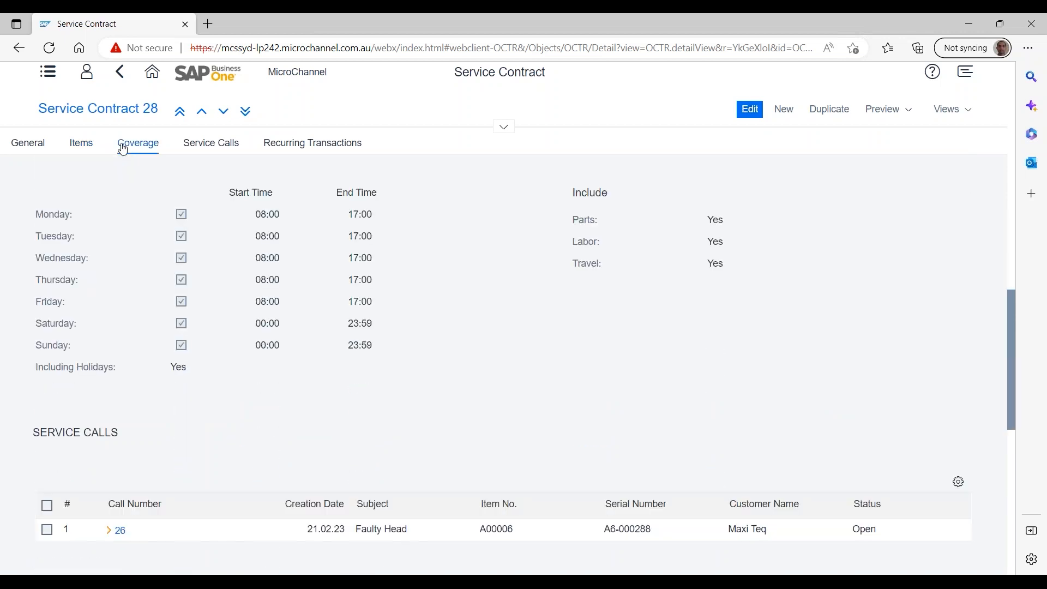
{"action": "left_click", "coordinate": [185, 146]}
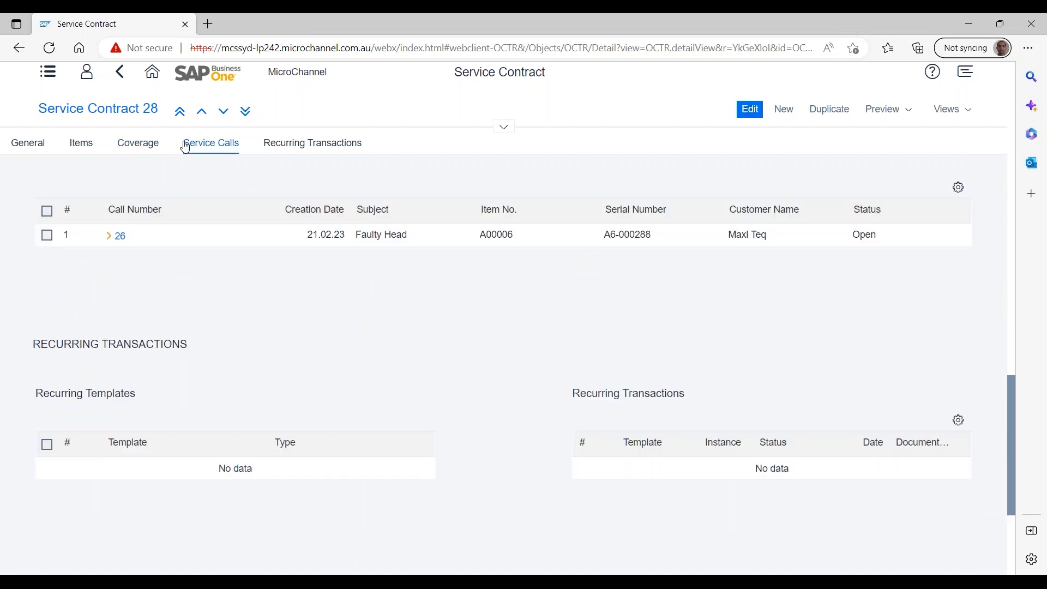
Return to the home page and start a new sales order in the Google Chrome session.
{"action": "left_click", "coordinate": [152, 71]}
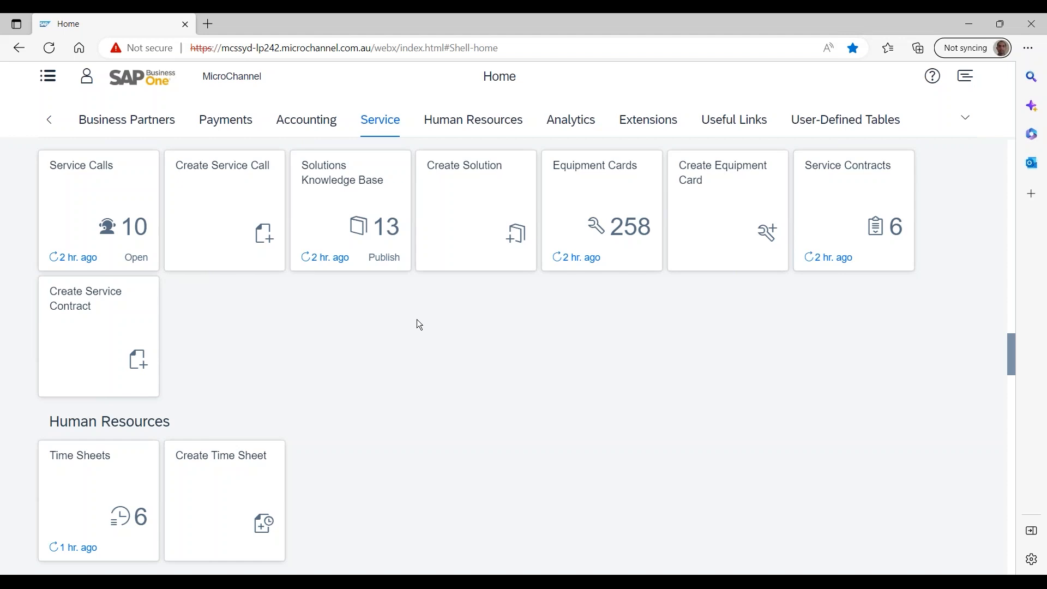
{"action": "mouse_move", "coordinate": [348, 574]}
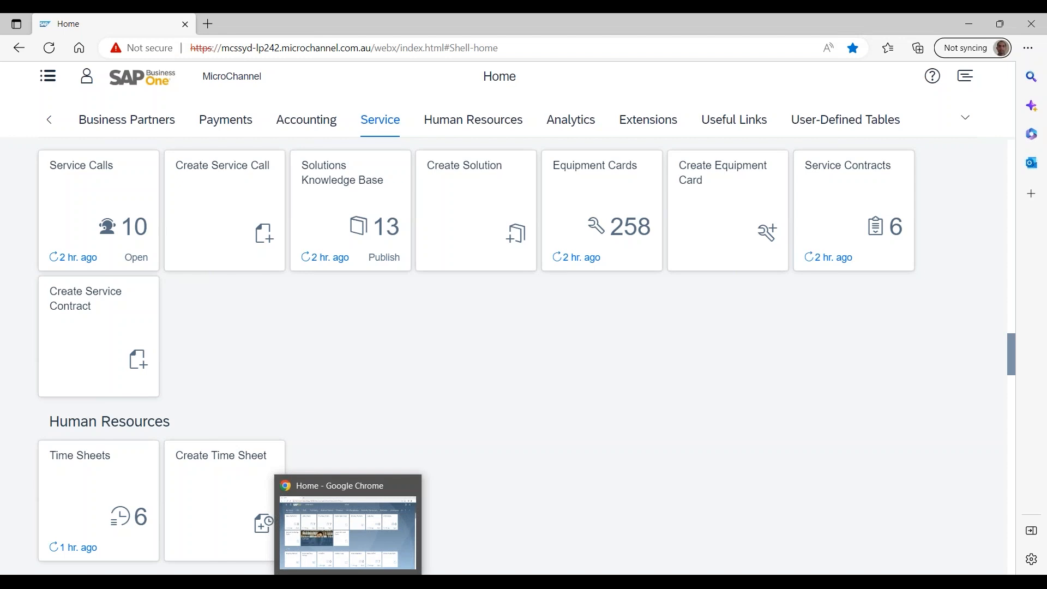
{"action": "left_click", "coordinate": [349, 537]}
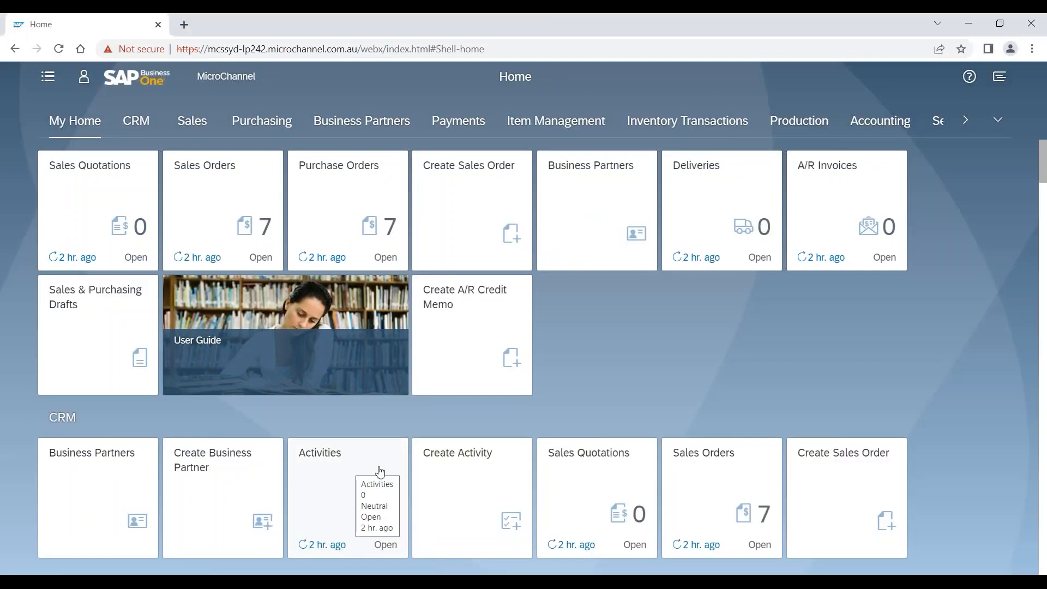
{"action": "left_click", "coordinate": [467, 195]}
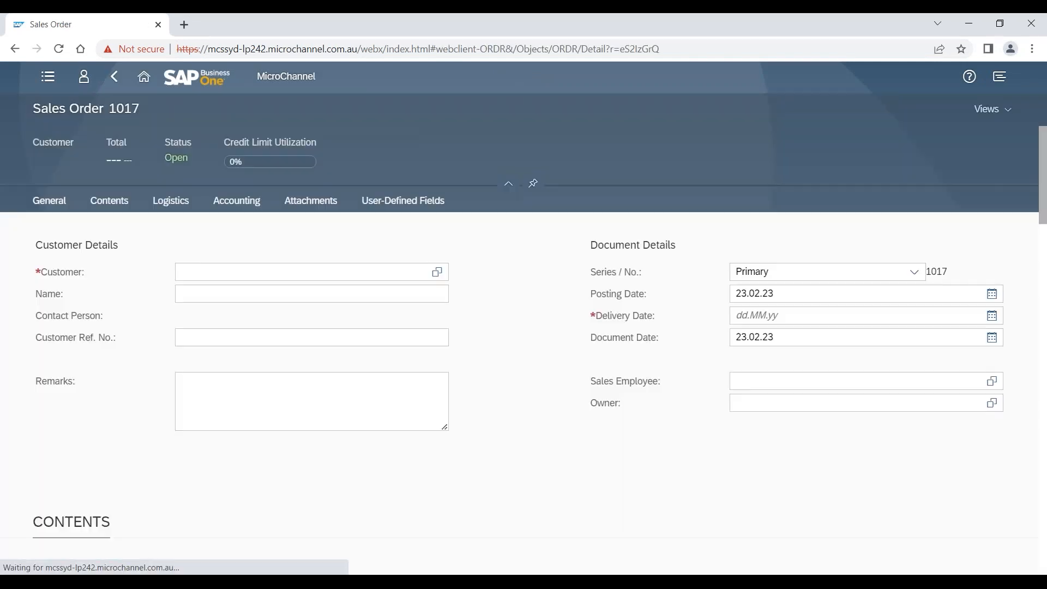
Choose Maxi Teq as the sales order's customer, continue despite the exceeded credit limit, and set the delivery date to 24.02.23.
{"action": "left_click", "coordinate": [252, 272]}
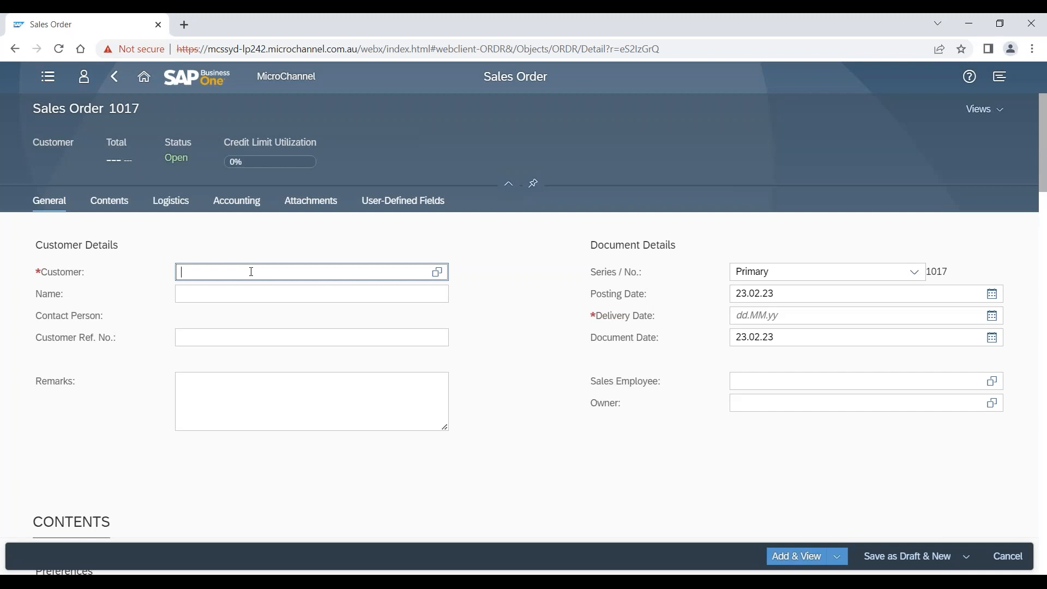
{"action": "type", "text": "max"}
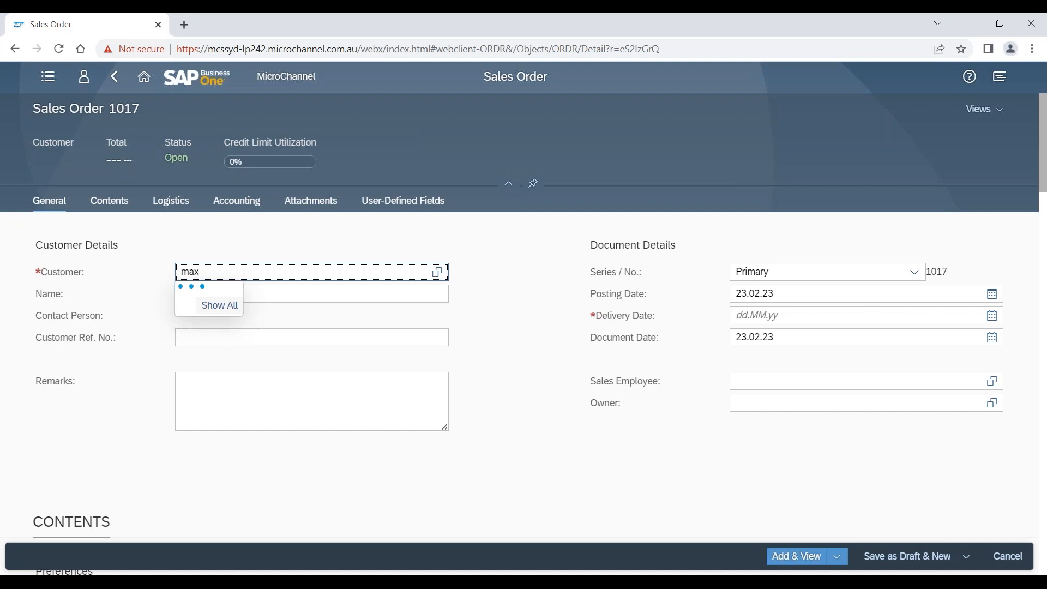
{"action": "left_click", "coordinate": [326, 297]}
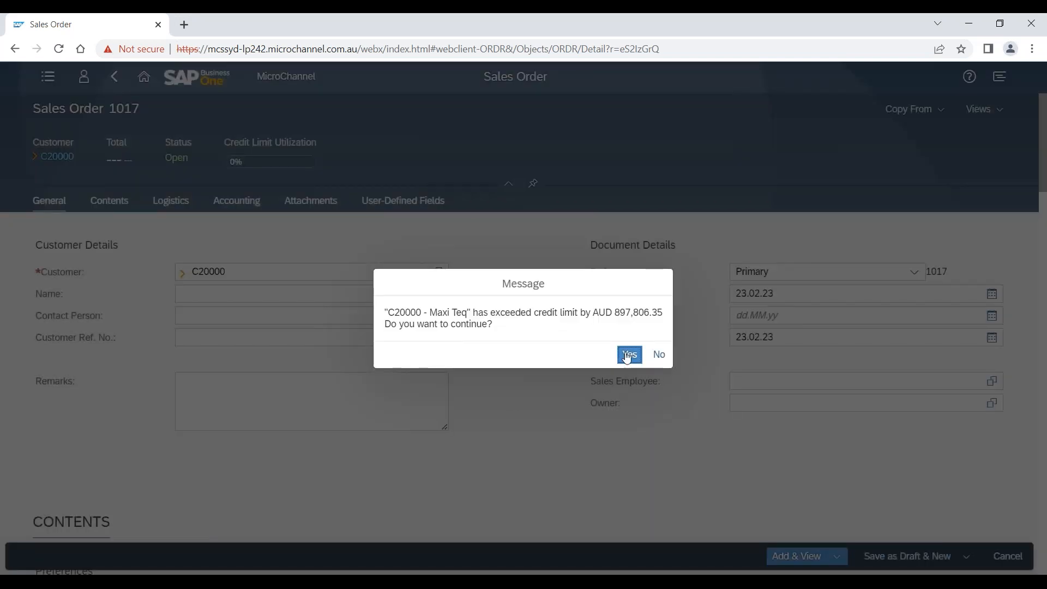
{"action": "left_click", "coordinate": [629, 355]}
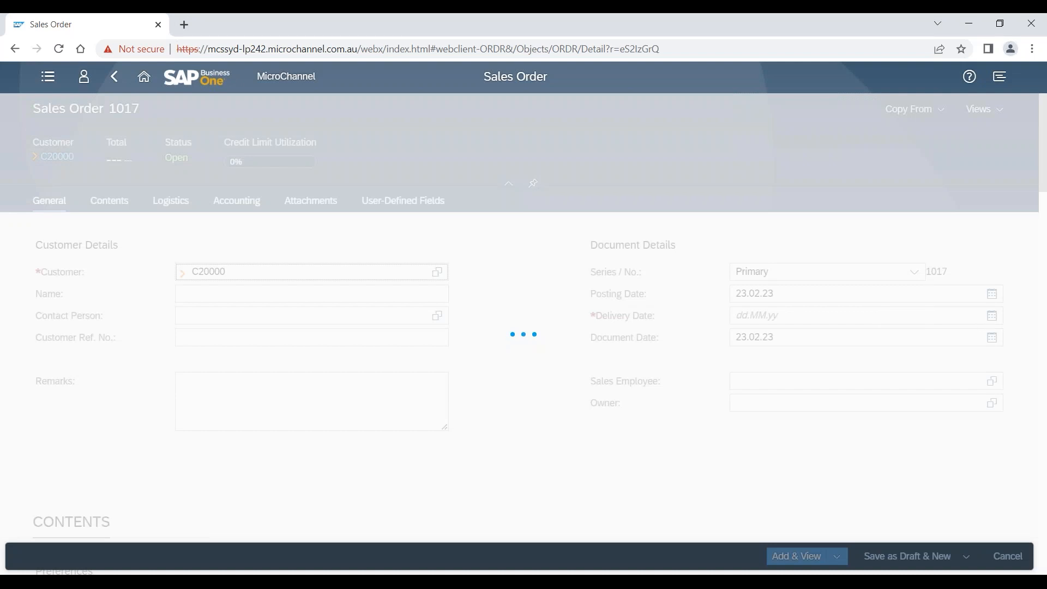
{"action": "left_click", "coordinate": [992, 325]}
{"action": "left_click", "coordinate": [882, 464]}
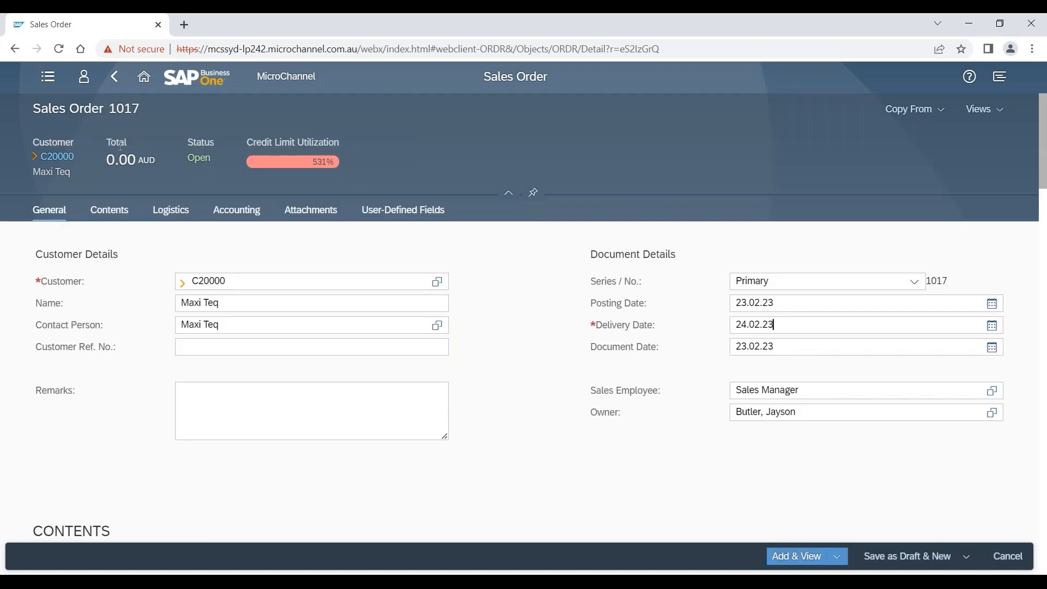
Enter item A00001 in the order's first line and add the order, accepting the credit limit and authorization messages.
{"action": "left_click", "coordinate": [105, 218]}
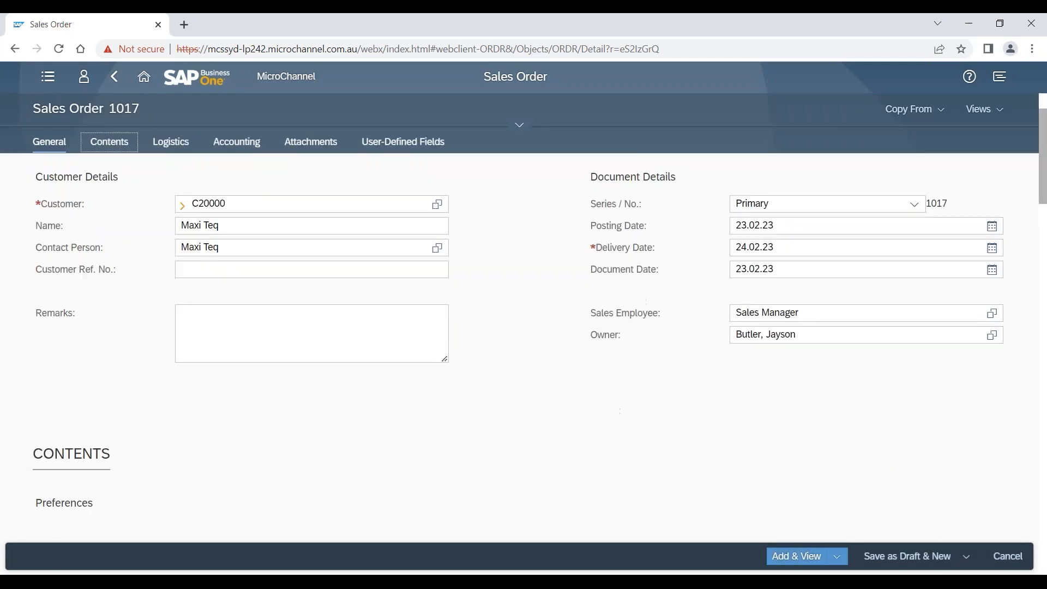
{"action": "type", "text": "a00001"}
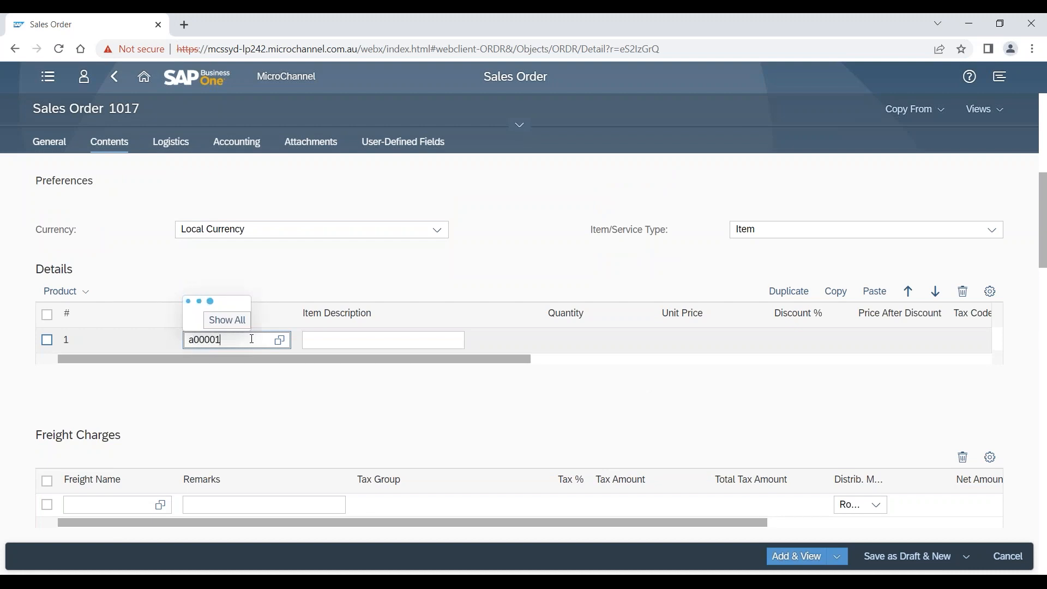
{"action": "key", "text": "Tab"}
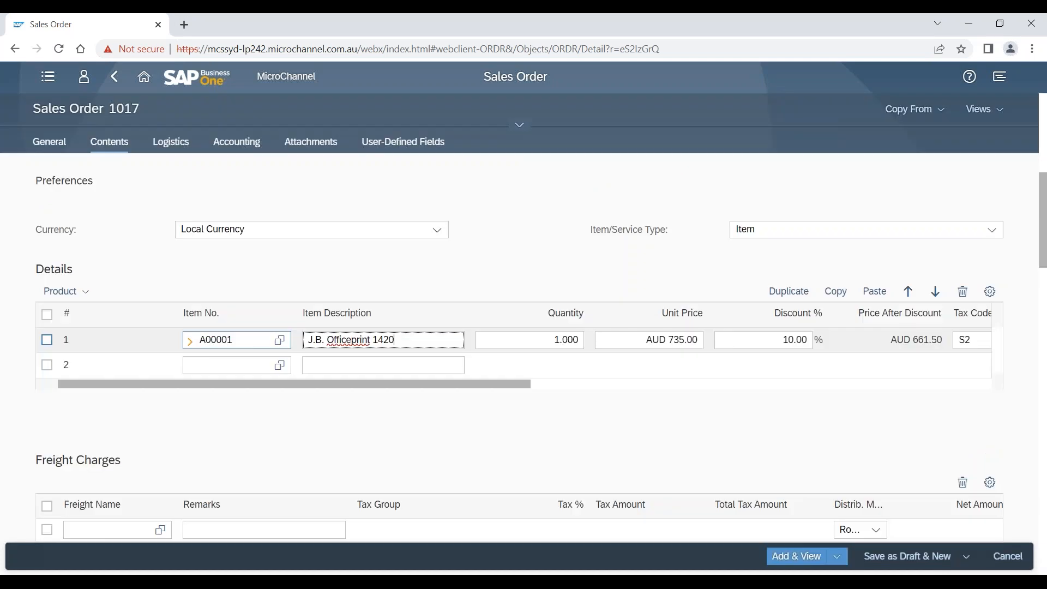
{"action": "left_click", "coordinate": [814, 560]}
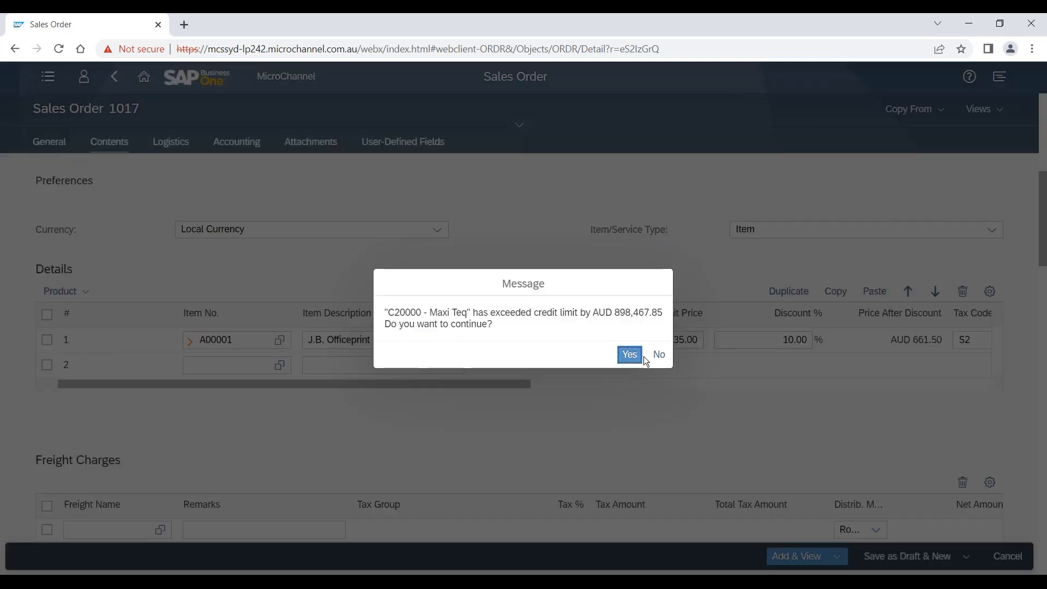
{"action": "left_click", "coordinate": [629, 355]}
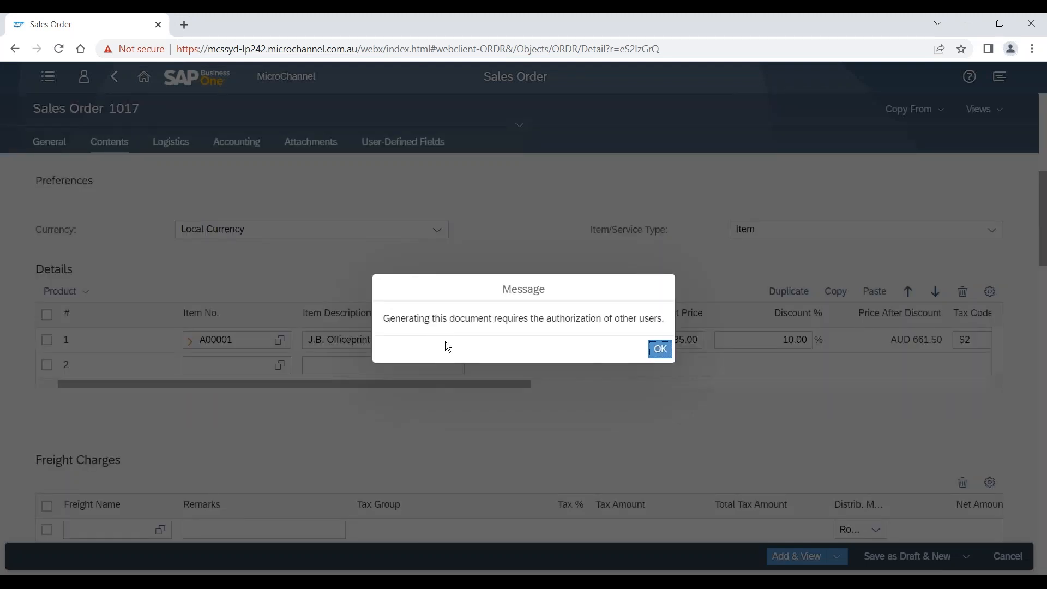
{"action": "left_click", "coordinate": [660, 350]}
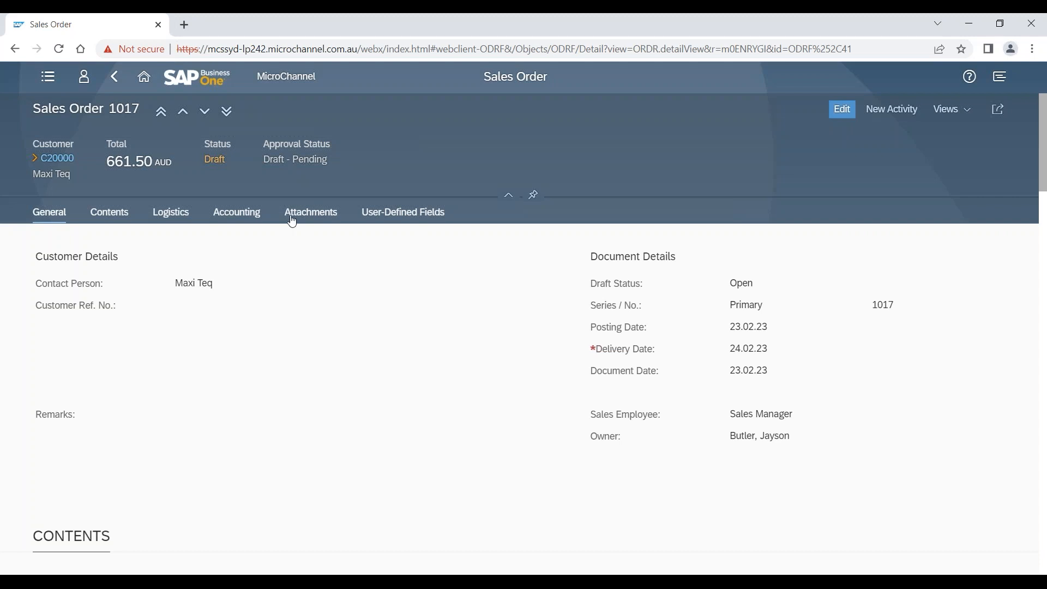
Open the Sales list of documents in the approval process to check the submitted sales order draft.
{"action": "left_click", "coordinate": [213, 155]}
{"action": "left_click", "coordinate": [47, 80]}
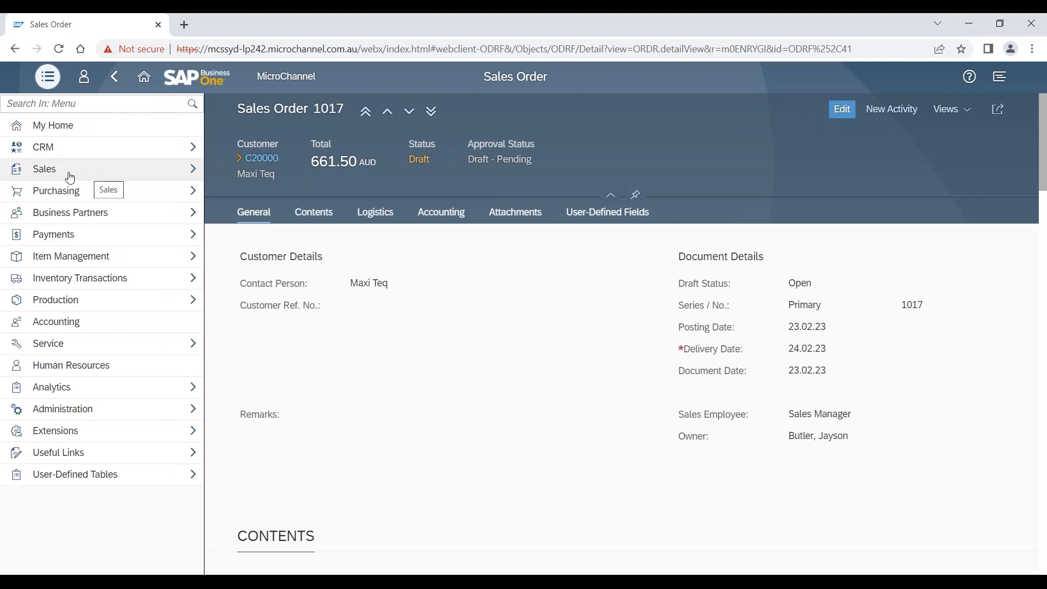
{"action": "left_click", "coordinate": [64, 169]}
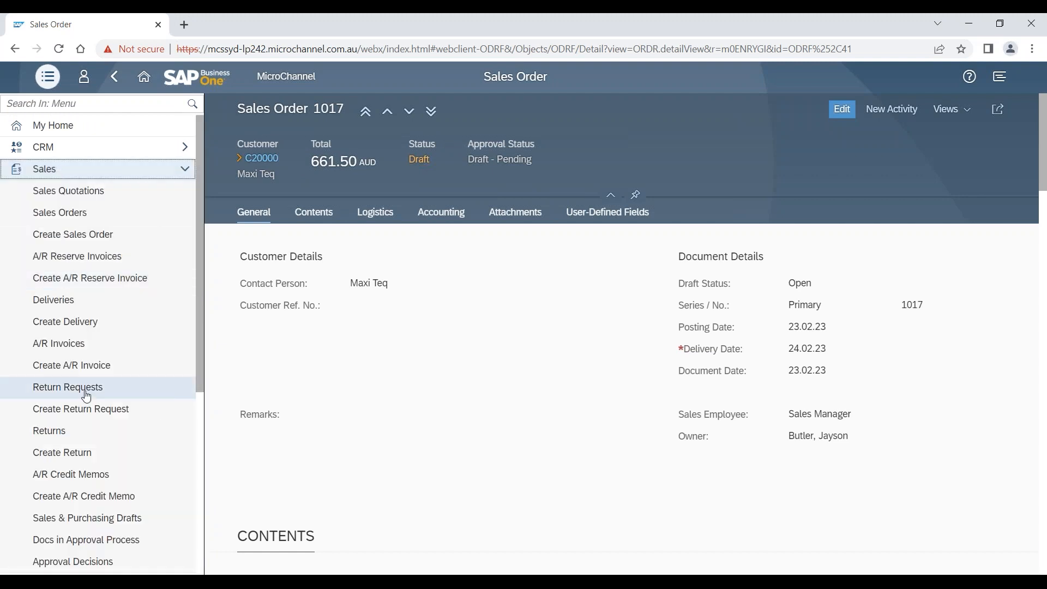
{"action": "left_click", "coordinate": [82, 540]}
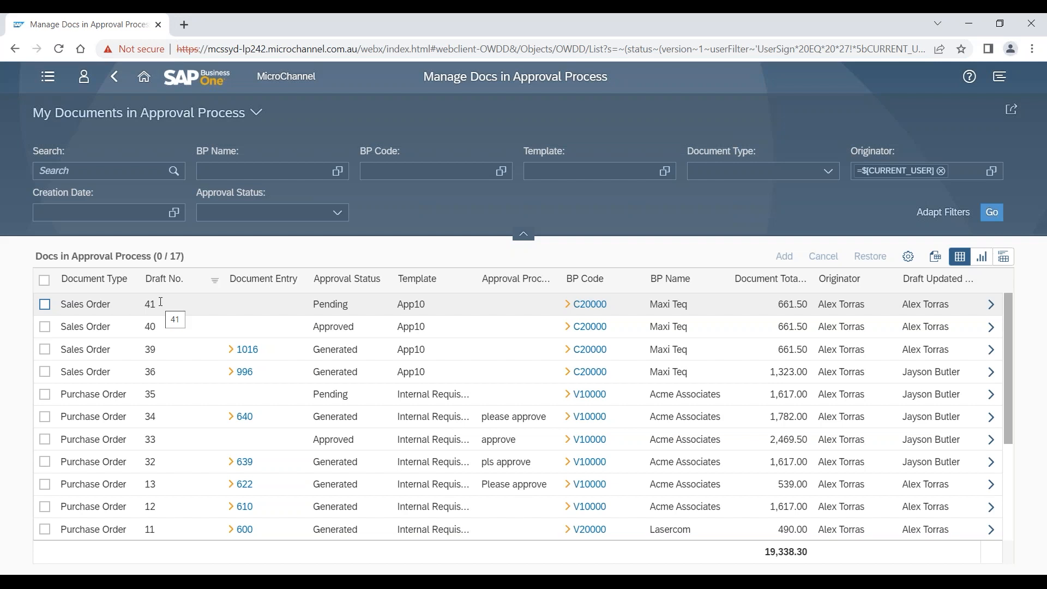
Switch to the Microsoft Edge session and open the Sales approval decisions listing pending requests.
{"action": "mouse_move", "coordinate": [315, 554]}
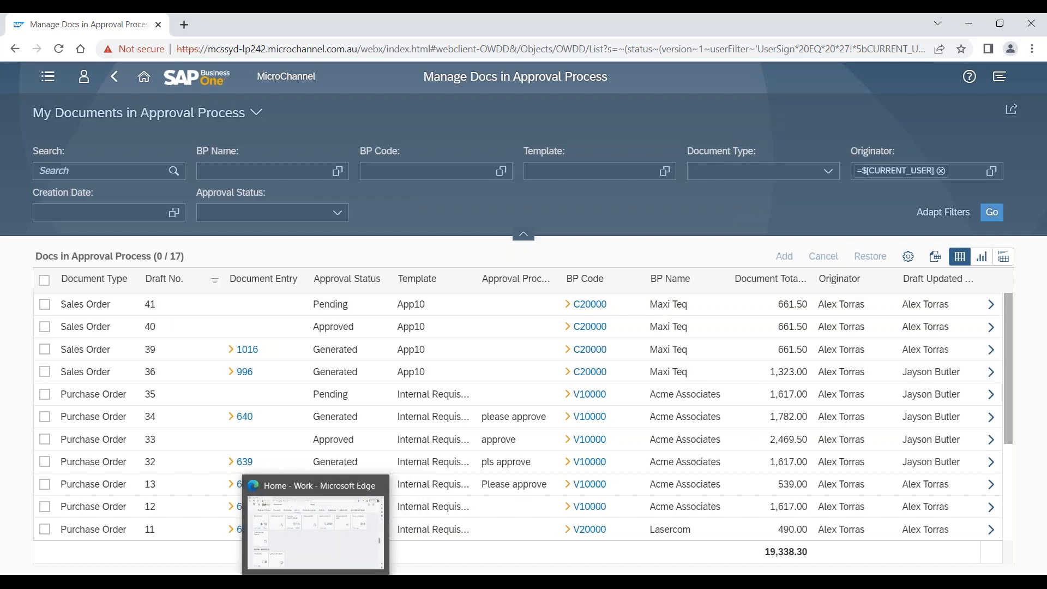
{"action": "left_click", "coordinate": [315, 555]}
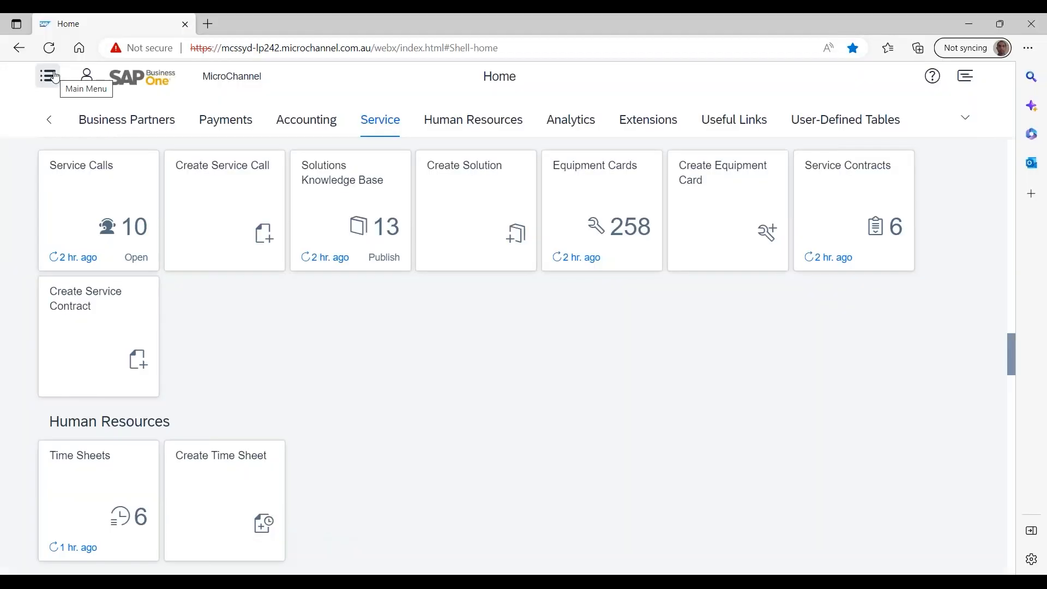
{"action": "left_click", "coordinate": [53, 77]}
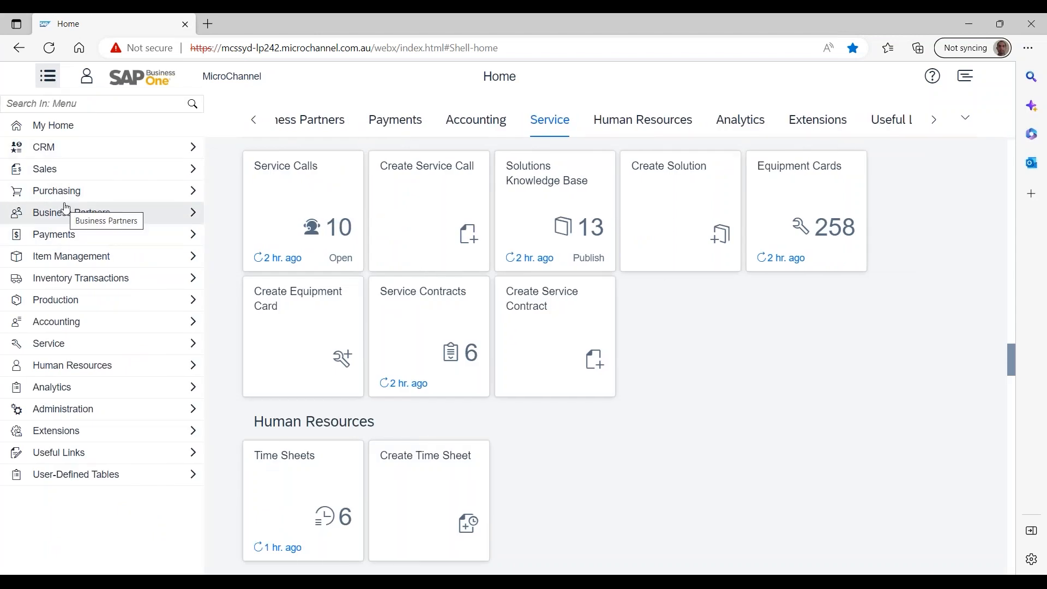
{"action": "left_click", "coordinate": [65, 171]}
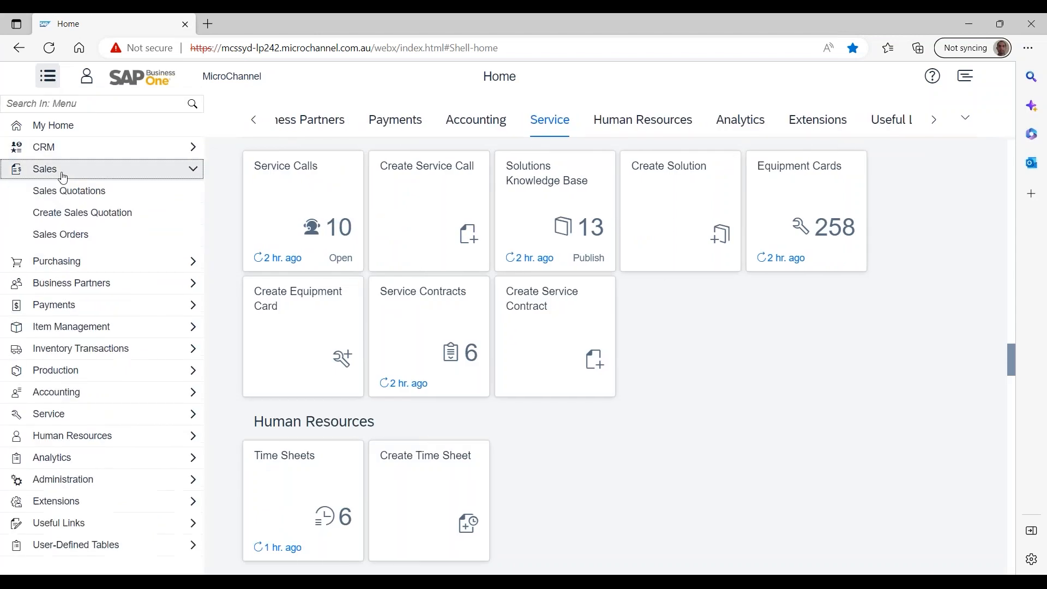
{"action": "scroll", "coordinate": [86, 361], "scroll_direction": "down", "scroll_amount": 1}
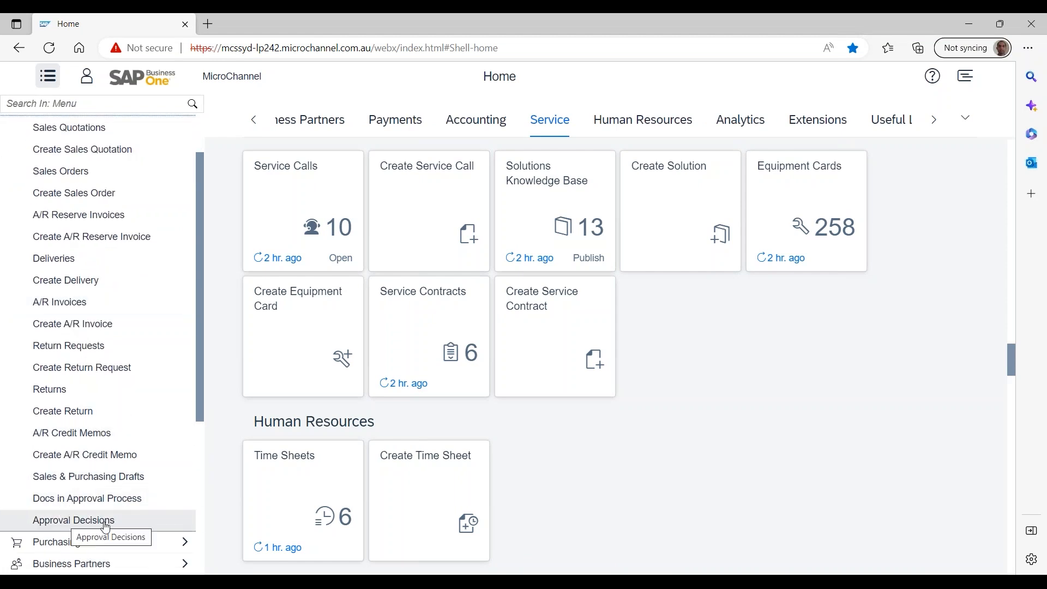
{"action": "left_click", "coordinate": [65, 526]}
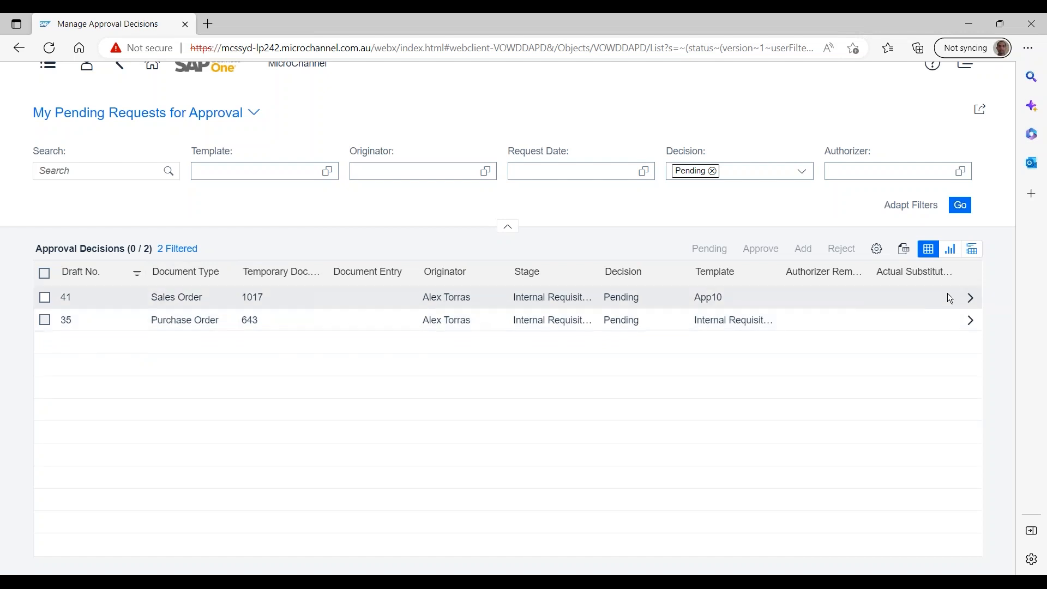
Review the general details and contents of the pending sales order draft, and return to the approval decisions.
{"action": "left_click", "coordinate": [972, 297]}
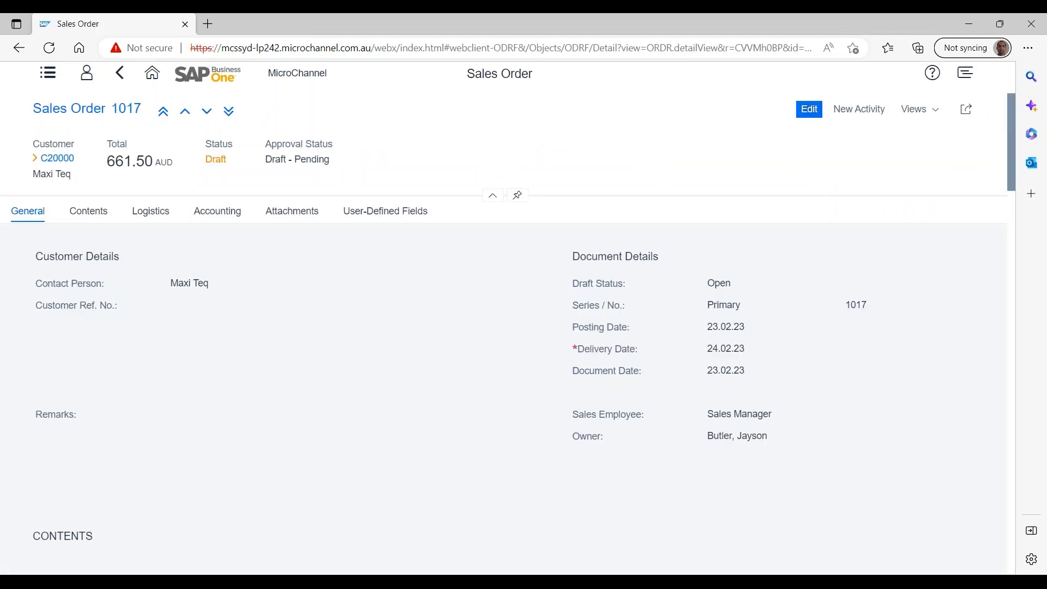
{"action": "scroll", "coordinate": [892, 326], "scroll_direction": "down", "scroll_amount": 10}
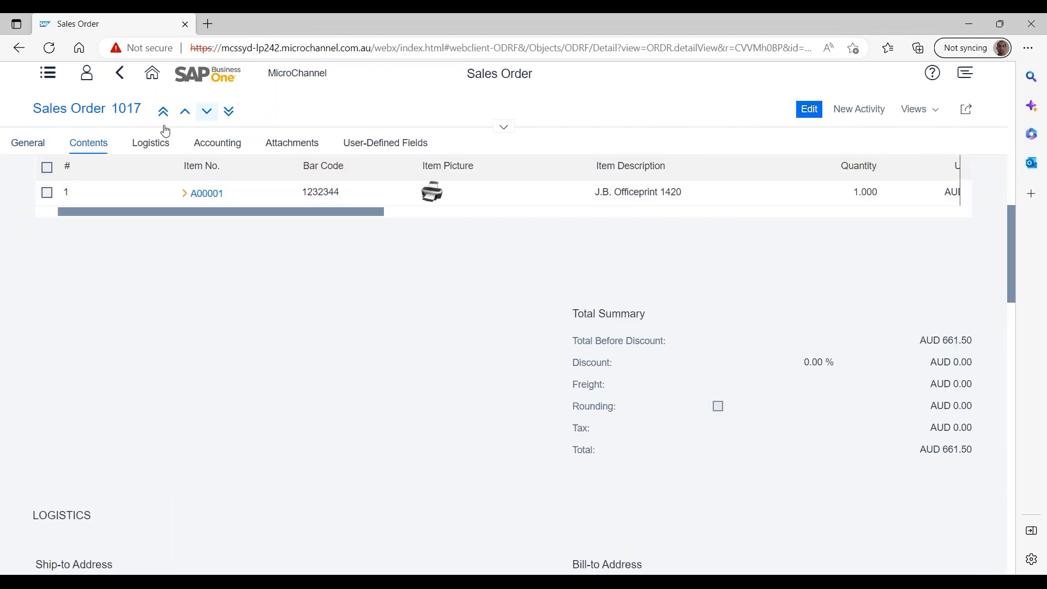
{"action": "left_click", "coordinate": [119, 77]}
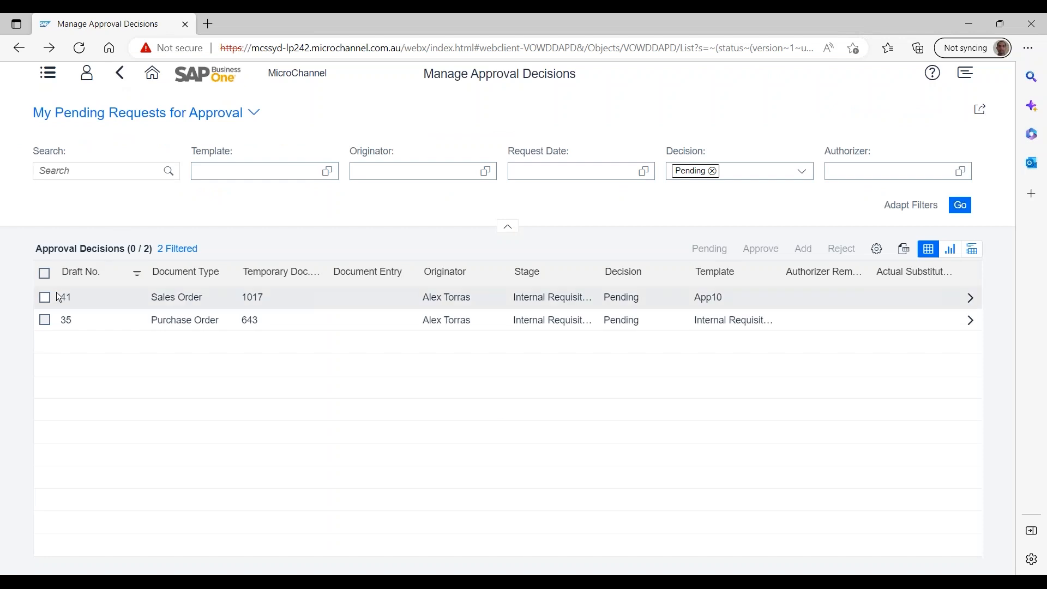
Approve the pending sales order draft with the remark "ok to go".
{"action": "left_click", "coordinate": [45, 298]}
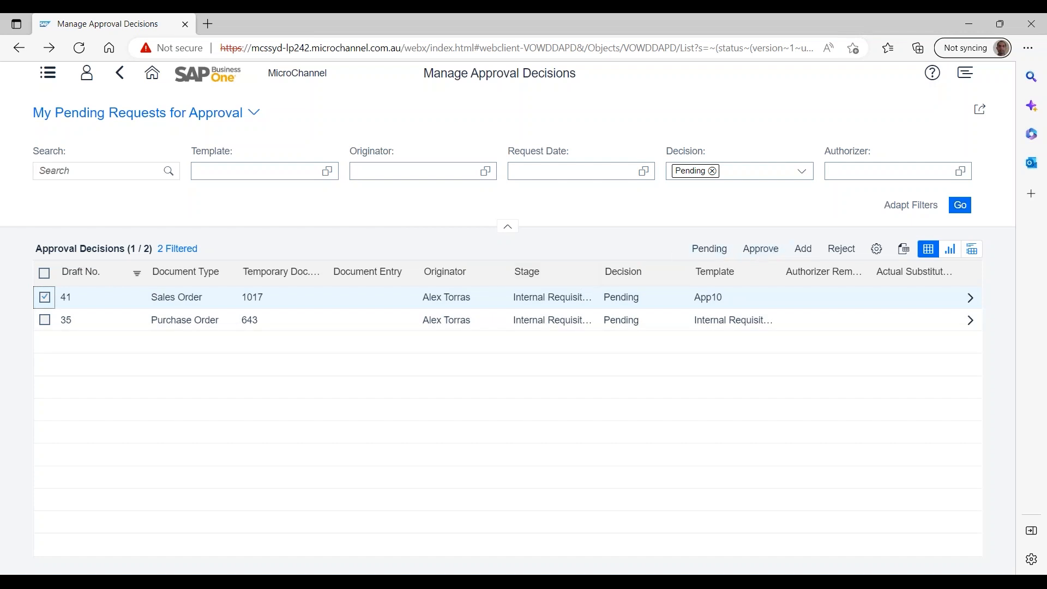
{"action": "left_click", "coordinate": [760, 250]}
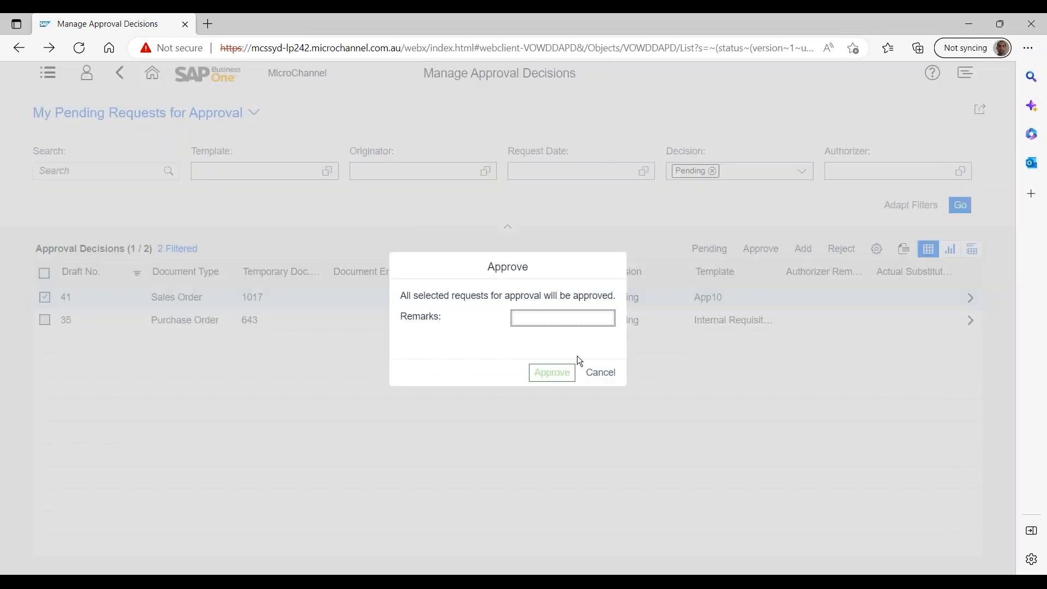
{"action": "type", "text": "ok to go"}
{"action": "left_click", "coordinate": [552, 374]}
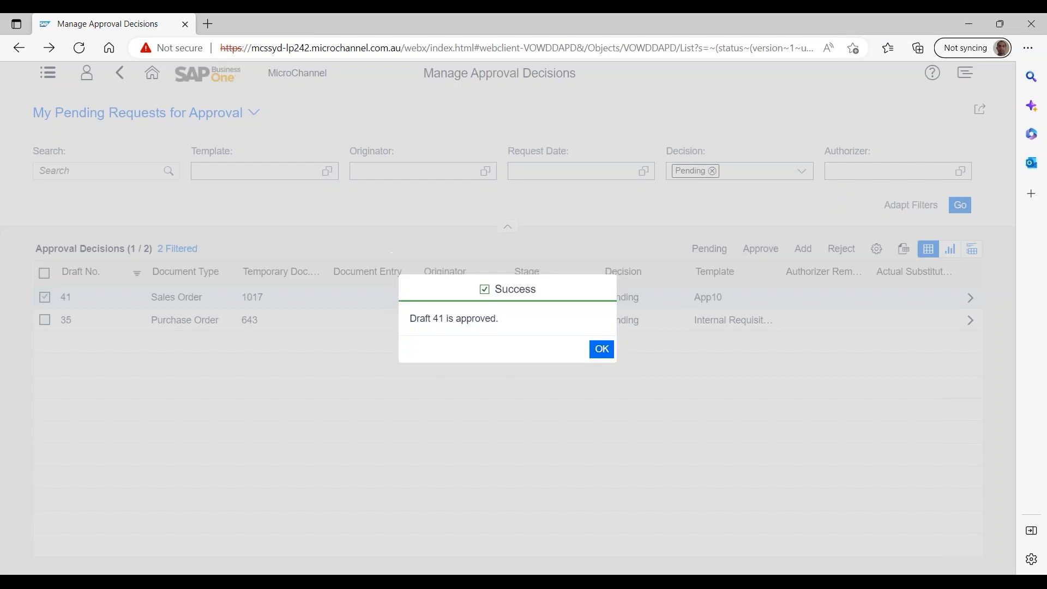
{"action": "left_click", "coordinate": [599, 354]}
{"action": "left_click", "coordinate": [600, 354]}
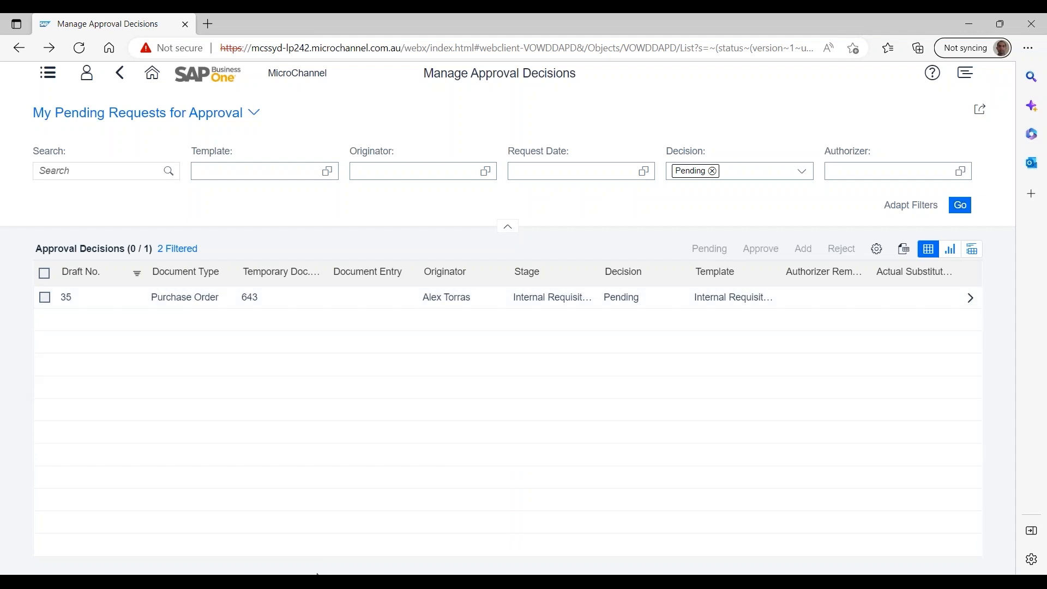
Switch back to the Google Chrome session, select the newly approved sales order draft, and view the approval notifications.
{"action": "mouse_move", "coordinate": [315, 583]}
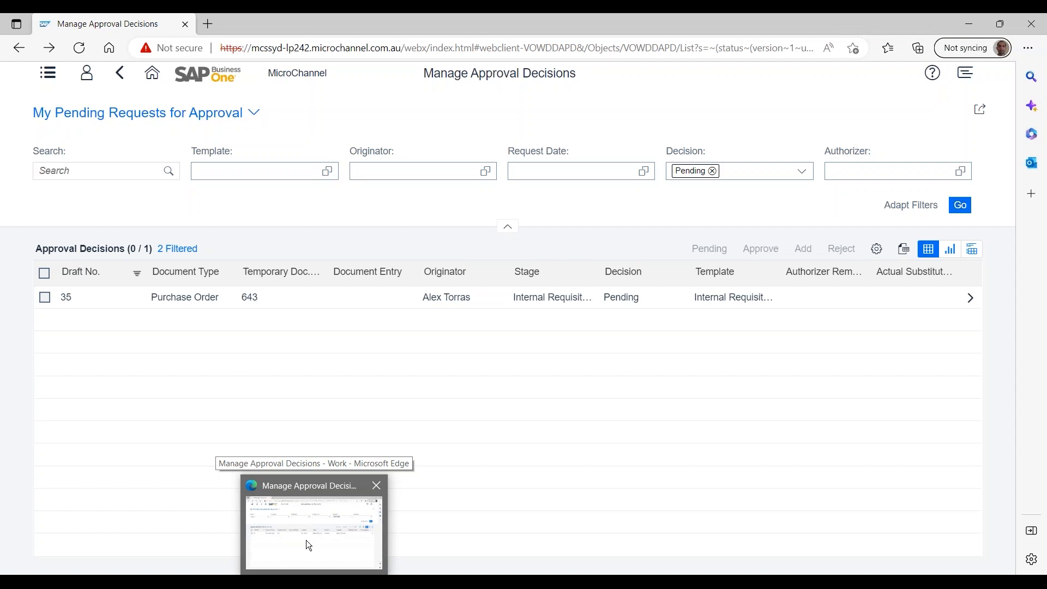
{"action": "mouse_move", "coordinate": [348, 583]}
{"action": "left_click", "coordinate": [348, 523]}
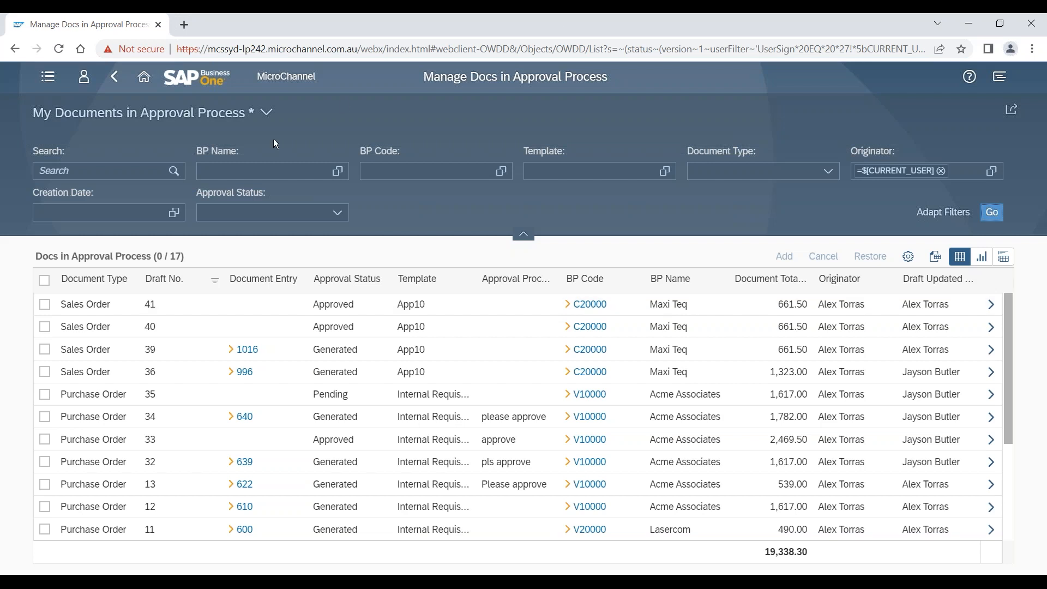
{"action": "left_click", "coordinate": [45, 304]}
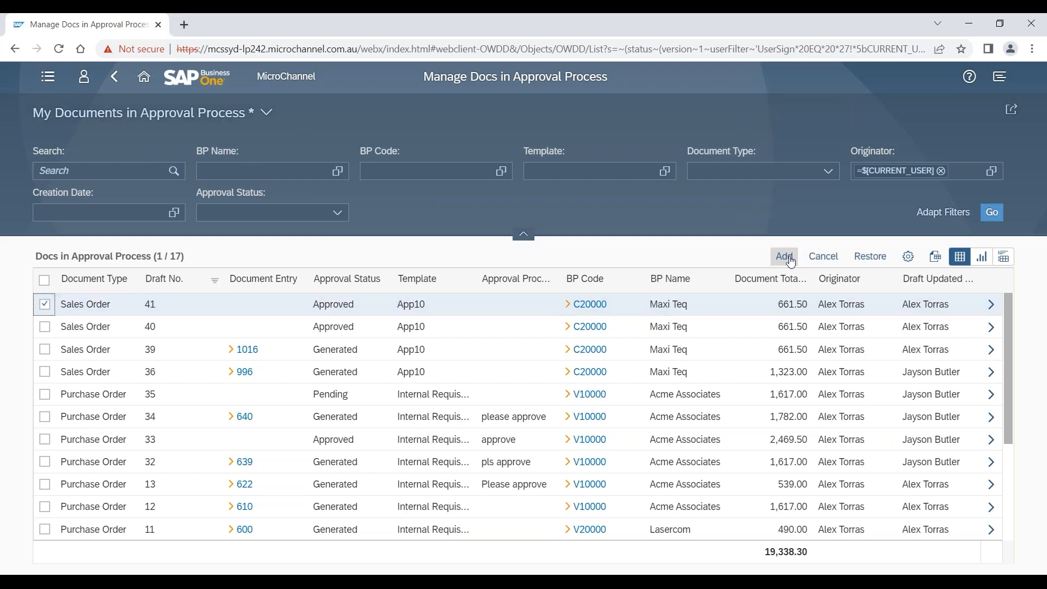
{"action": "left_click", "coordinate": [999, 78]}
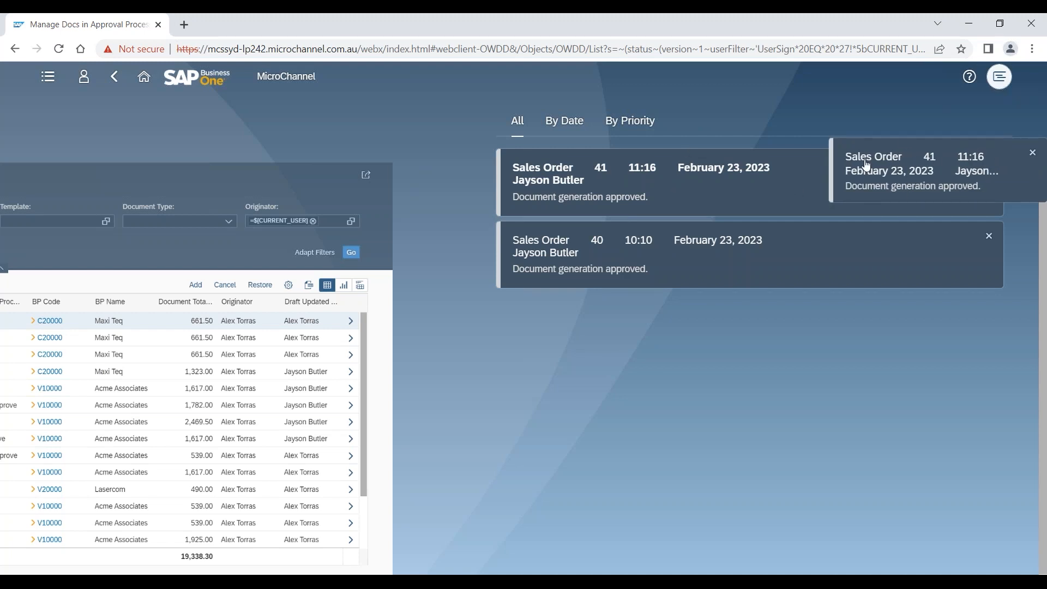
Open the approved sales order draft from its approval notification, review its details and contents, and return to the documents in approval process.
{"action": "left_click", "coordinate": [997, 82]}
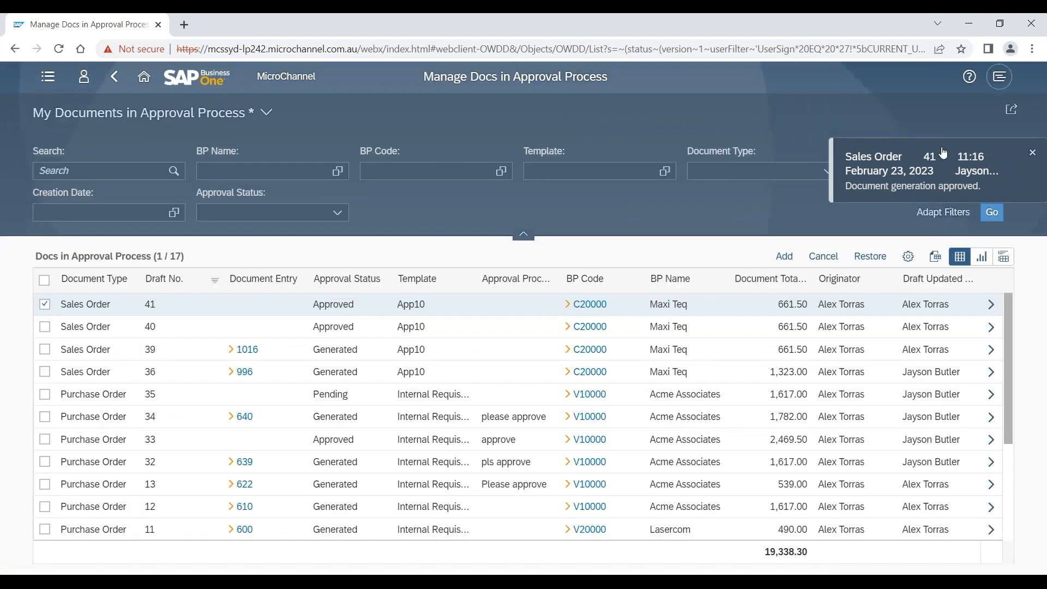
{"action": "left_click", "coordinate": [893, 176]}
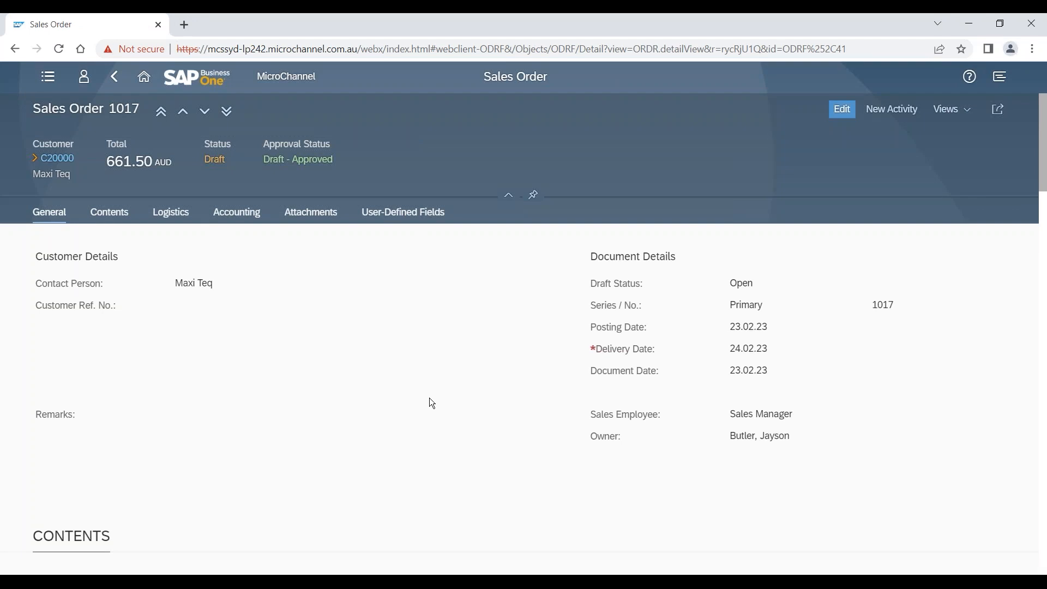
{"action": "scroll", "coordinate": [432, 403], "scroll_direction": "down", "scroll_amount": 20}
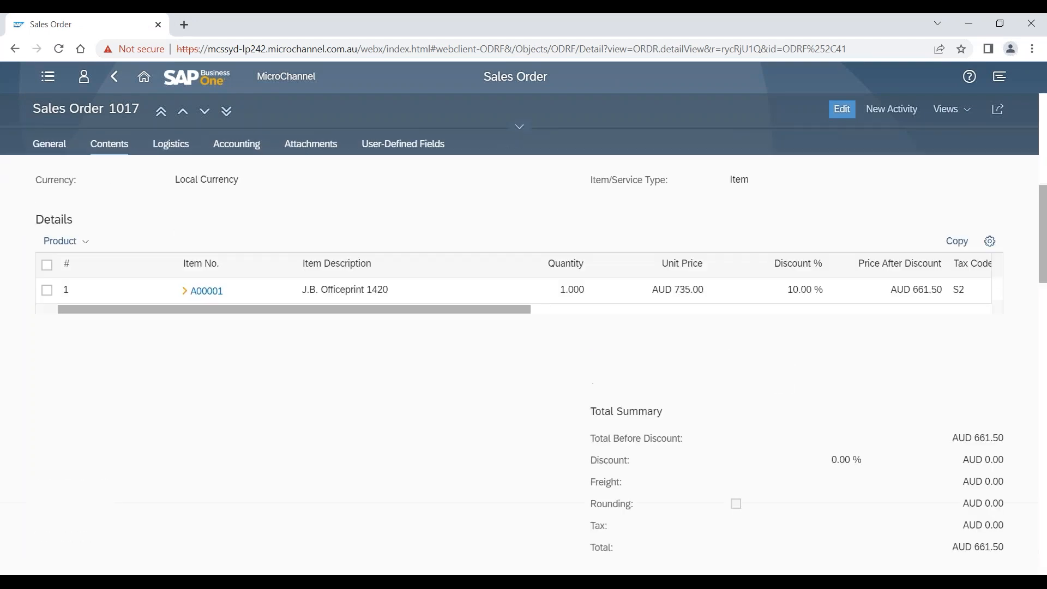
{"action": "scroll", "coordinate": [269, 254], "scroll_direction": "down", "scroll_amount": 5}
{"action": "scroll", "coordinate": [269, 254], "scroll_direction": "up", "scroll_amount": 20}
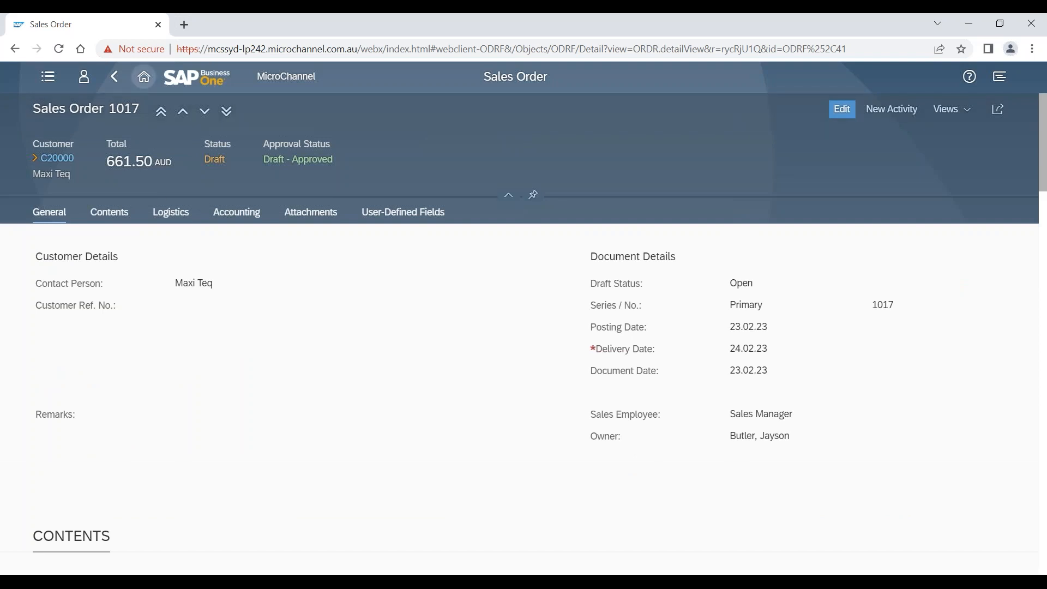
{"action": "left_click", "coordinate": [115, 76]}
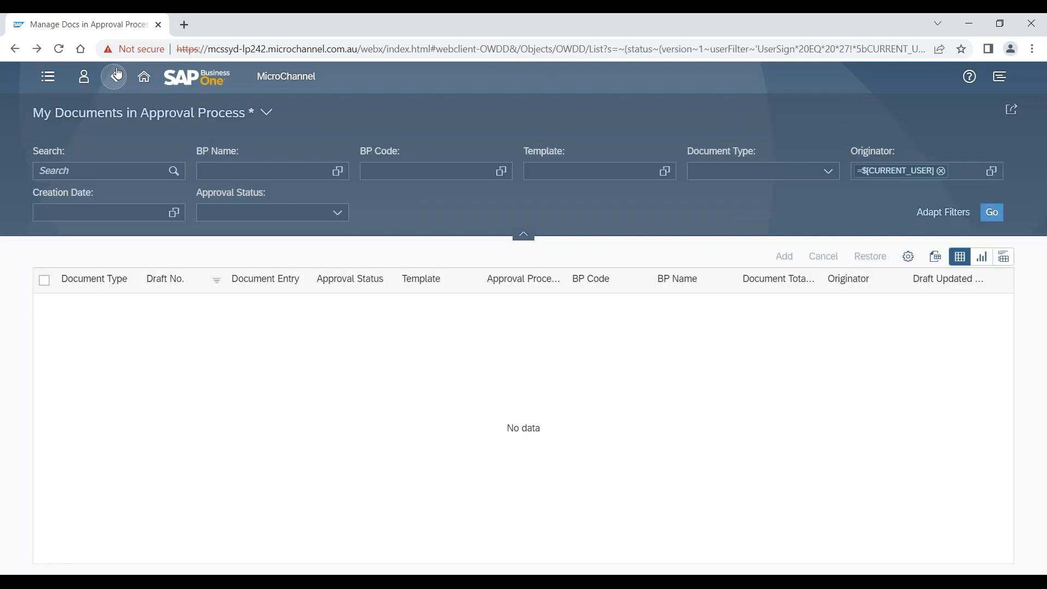
Add the newly approved sales order draft as a document, accepting the draft closure and exceeded credit limit.
{"action": "left_click", "coordinate": [45, 304]}
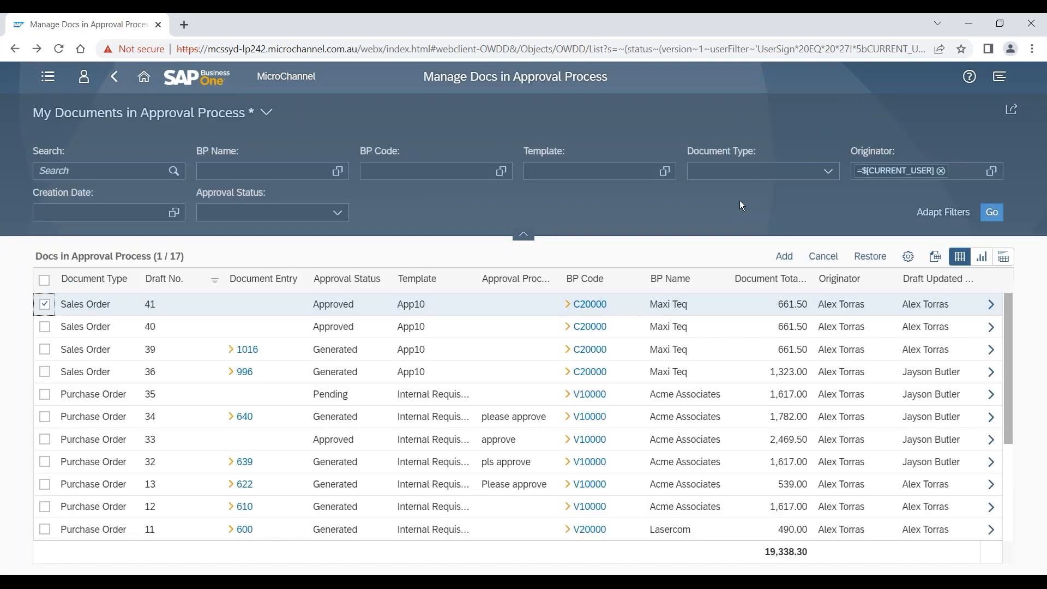
{"action": "left_click", "coordinate": [787, 262]}
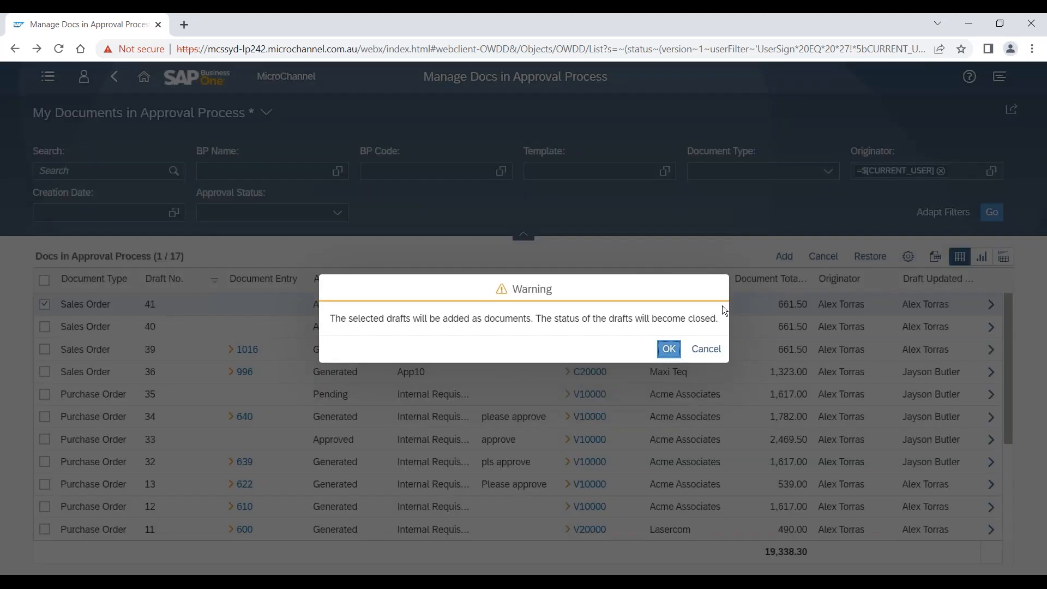
{"action": "left_click", "coordinate": [668, 349]}
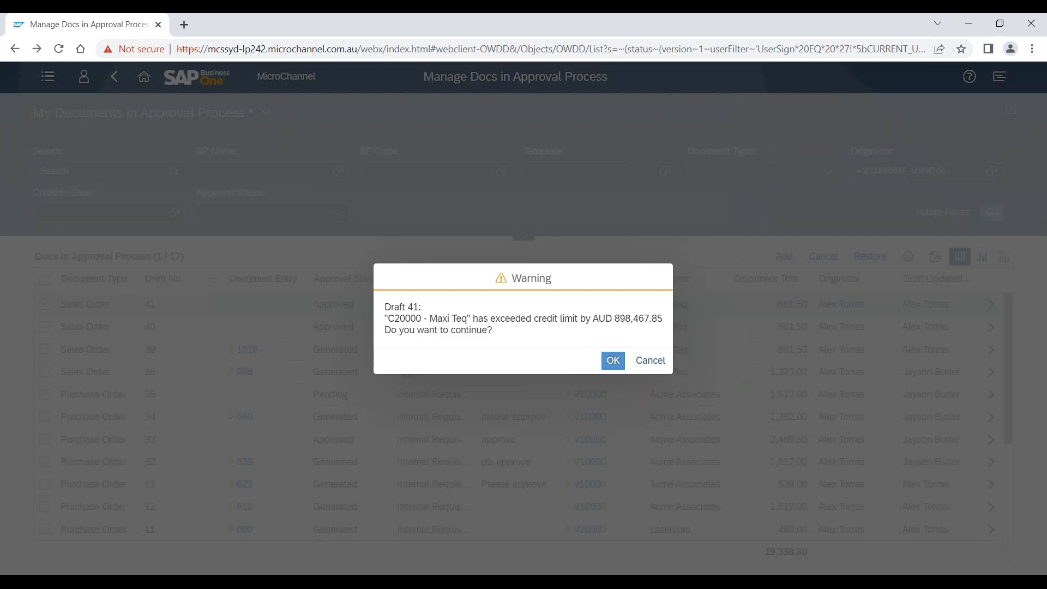
{"action": "left_click", "coordinate": [613, 360]}
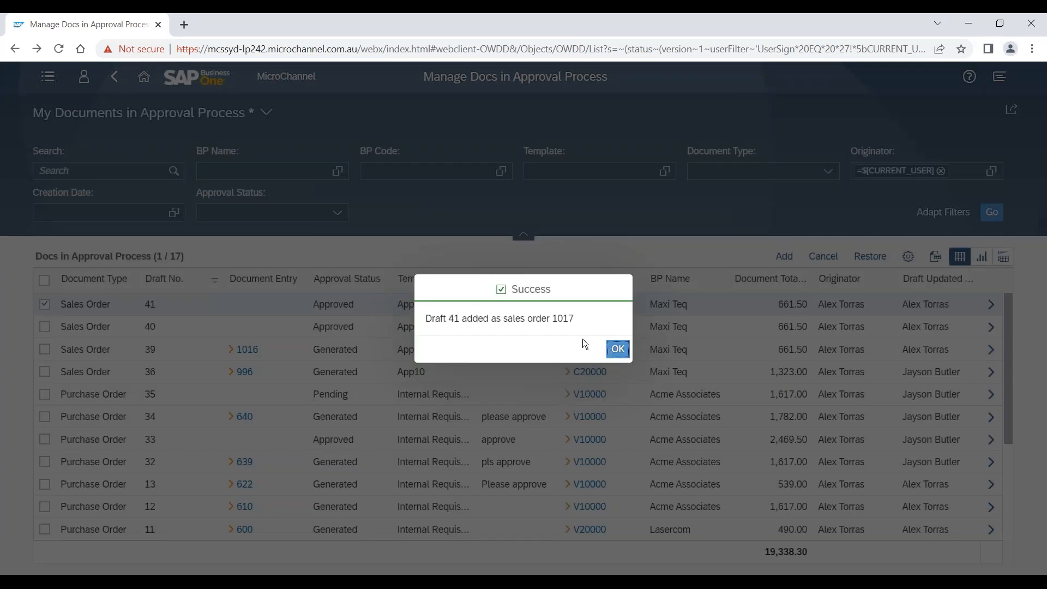
{"action": "left_click", "coordinate": [617, 349]}
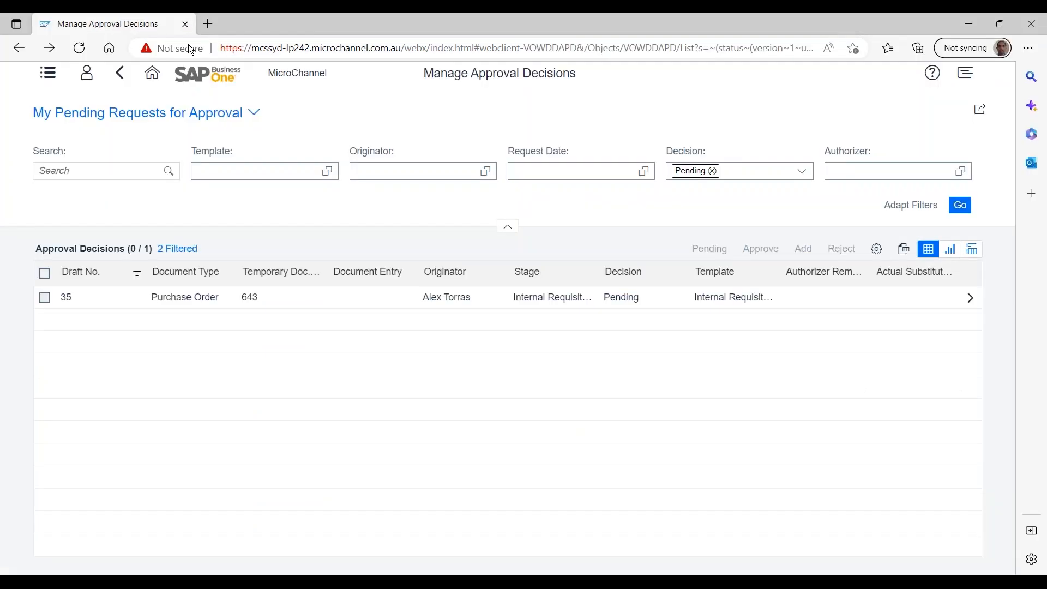
Open the list of open sales deliveries from the home page, and open the Maxi Teq delivery dated 09.08.22.
{"action": "left_click", "coordinate": [154, 81]}
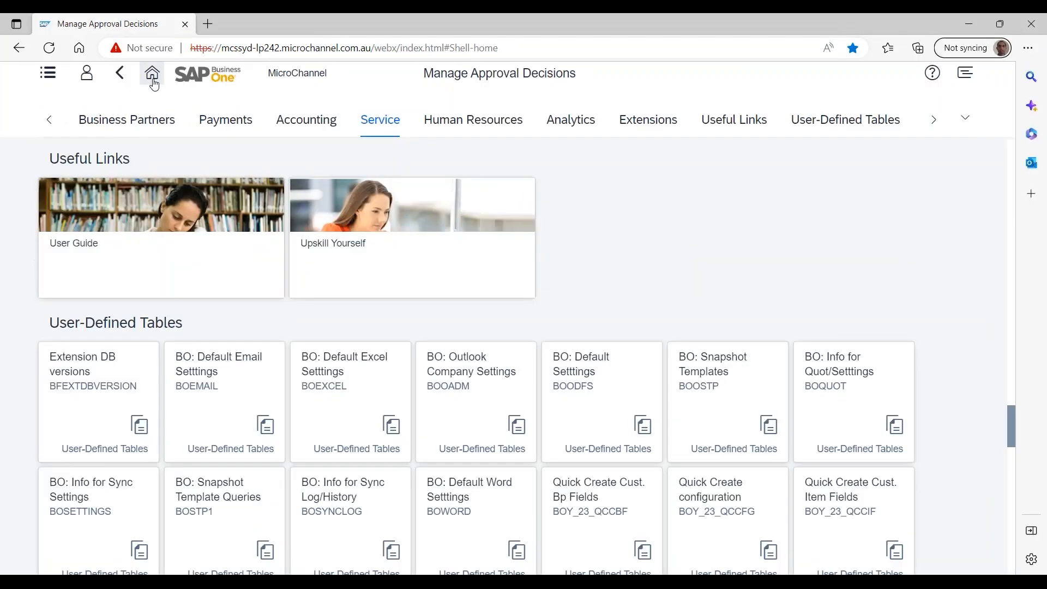
{"action": "left_click", "coordinate": [49, 119]}
{"action": "left_click", "coordinate": [184, 128]}
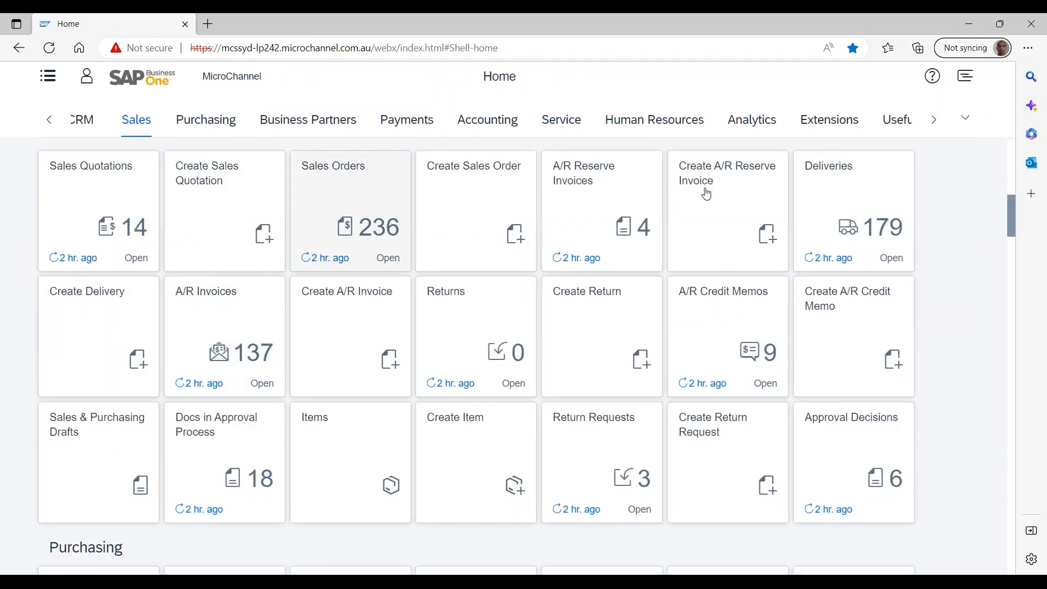
{"action": "left_click", "coordinate": [841, 209]}
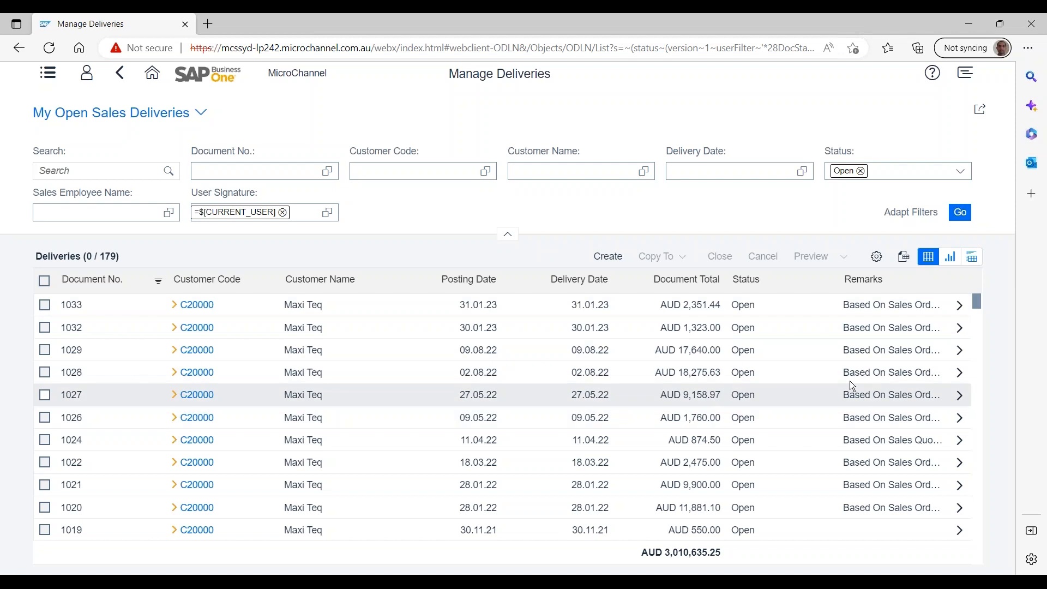
{"action": "left_click", "coordinate": [958, 355]}
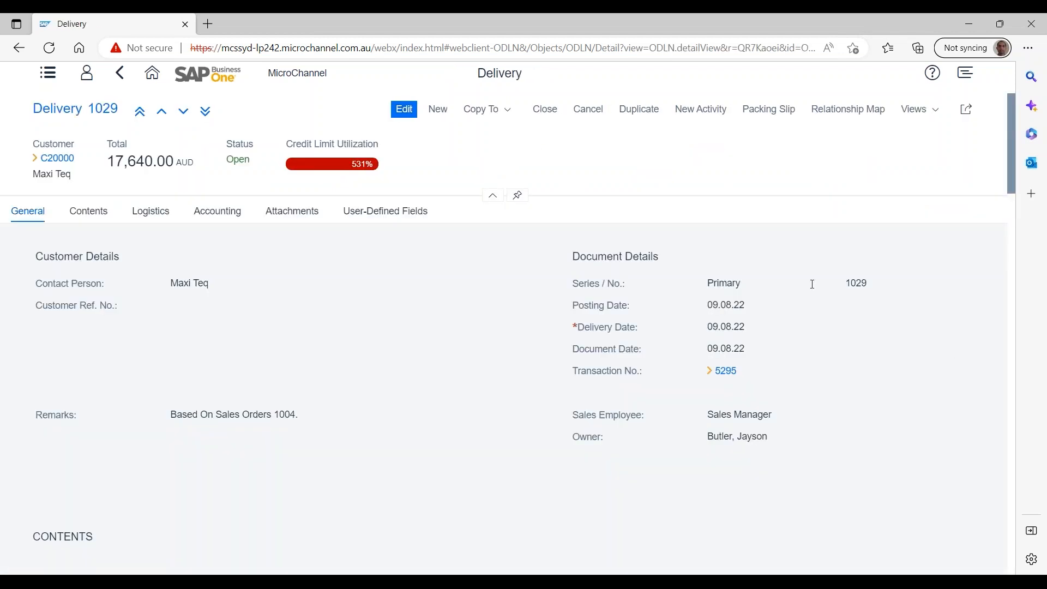
Examine the item allocations of the Box, Pallet and Container packages in the delivery's packing slip, and return to the deliveries list.
{"action": "left_click", "coordinate": [784, 110]}
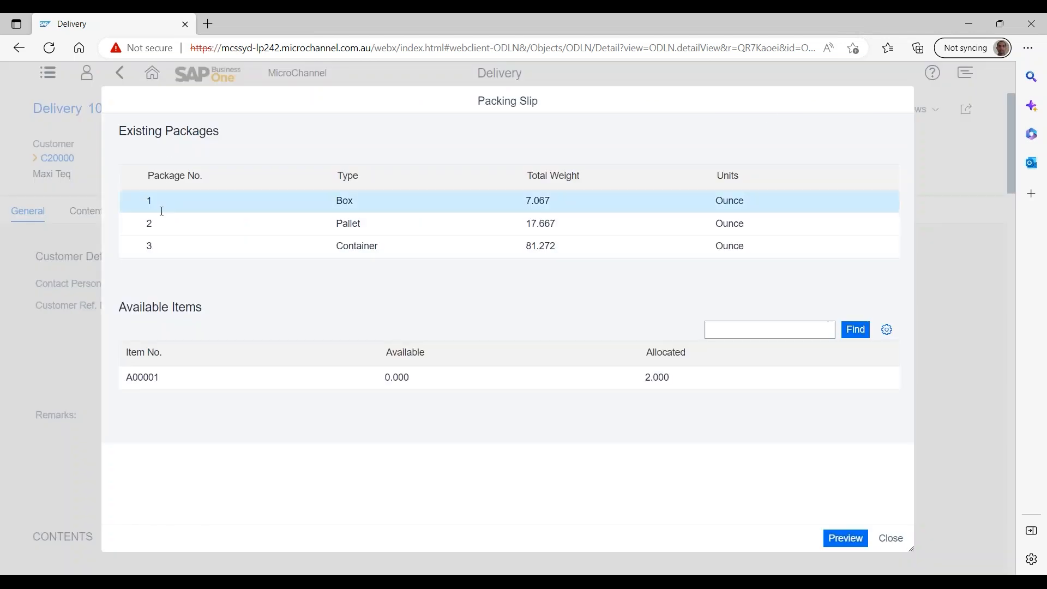
{"action": "left_click", "coordinate": [132, 201]}
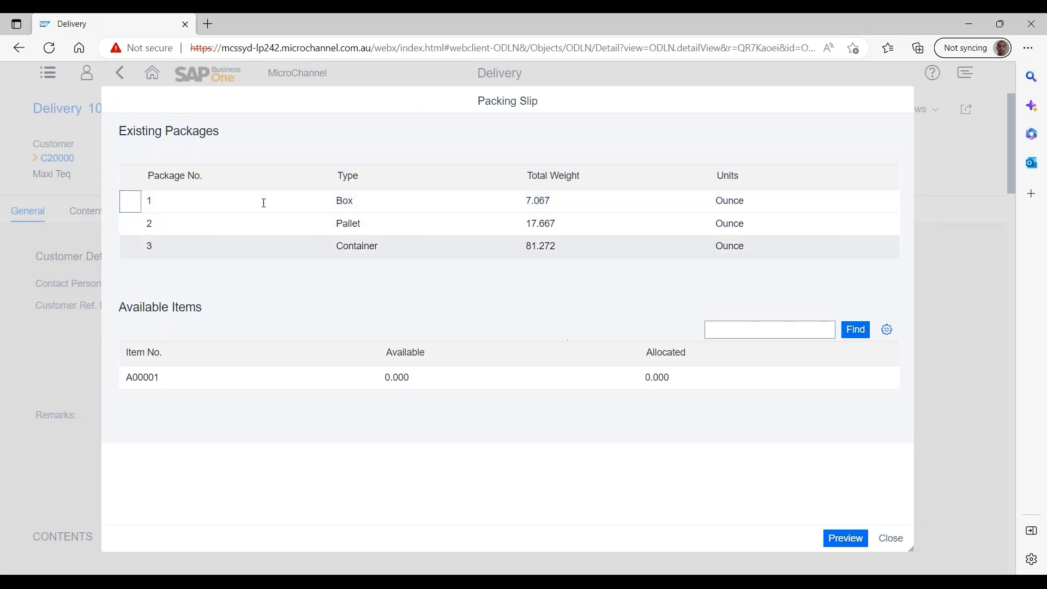
{"action": "left_click", "coordinate": [130, 200]}
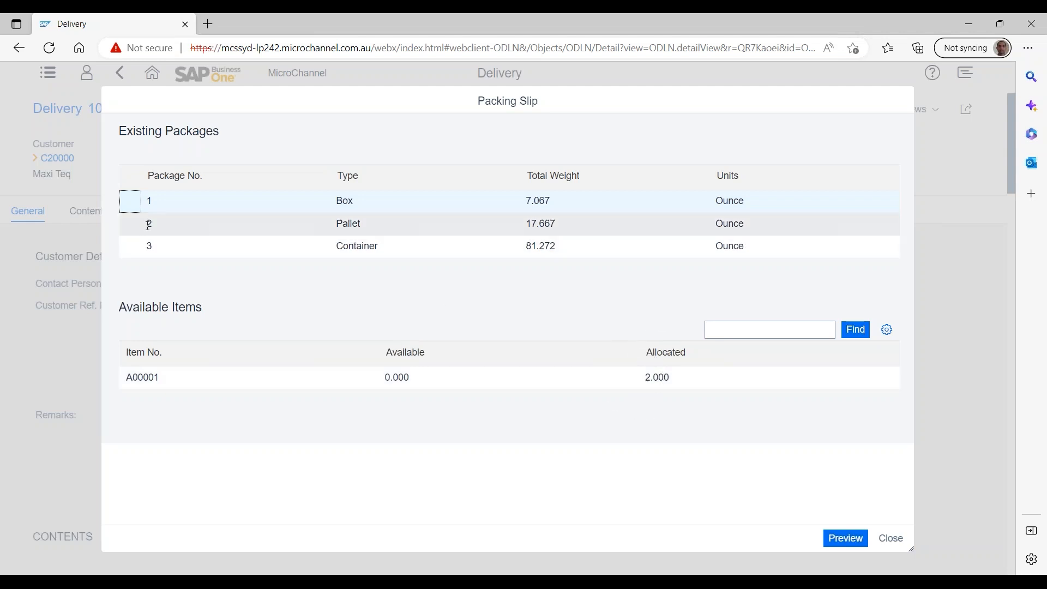
{"action": "left_click", "coordinate": [127, 226]}
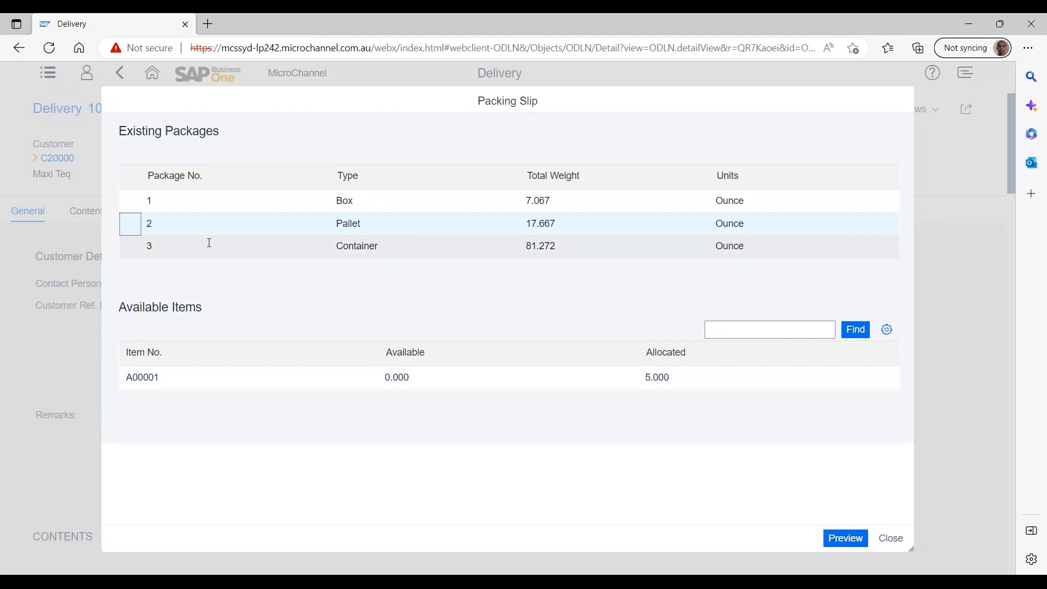
{"action": "left_click", "coordinate": [127, 252]}
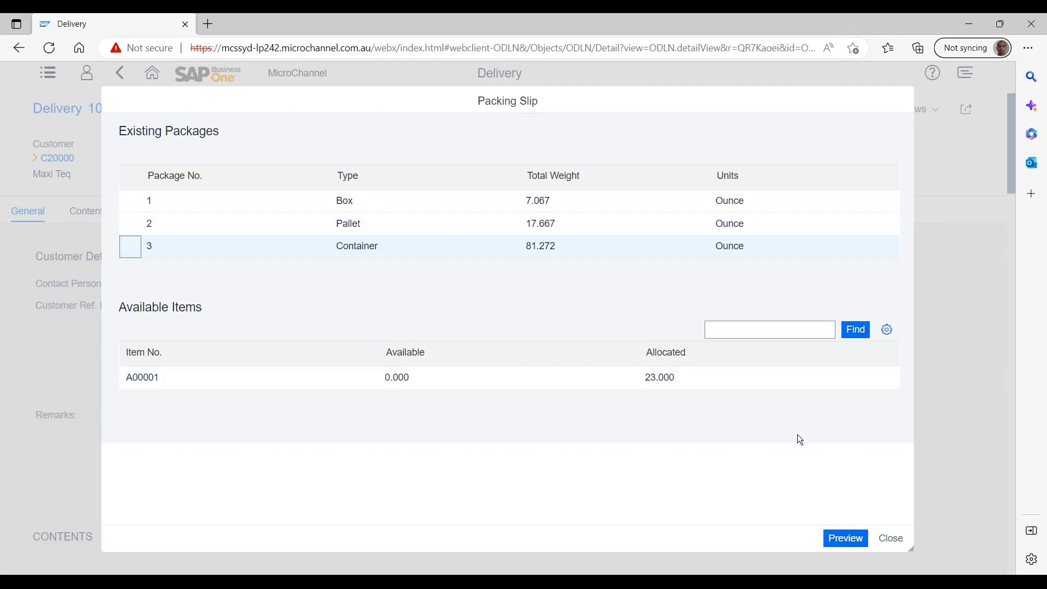
{"action": "left_click", "coordinate": [887, 540]}
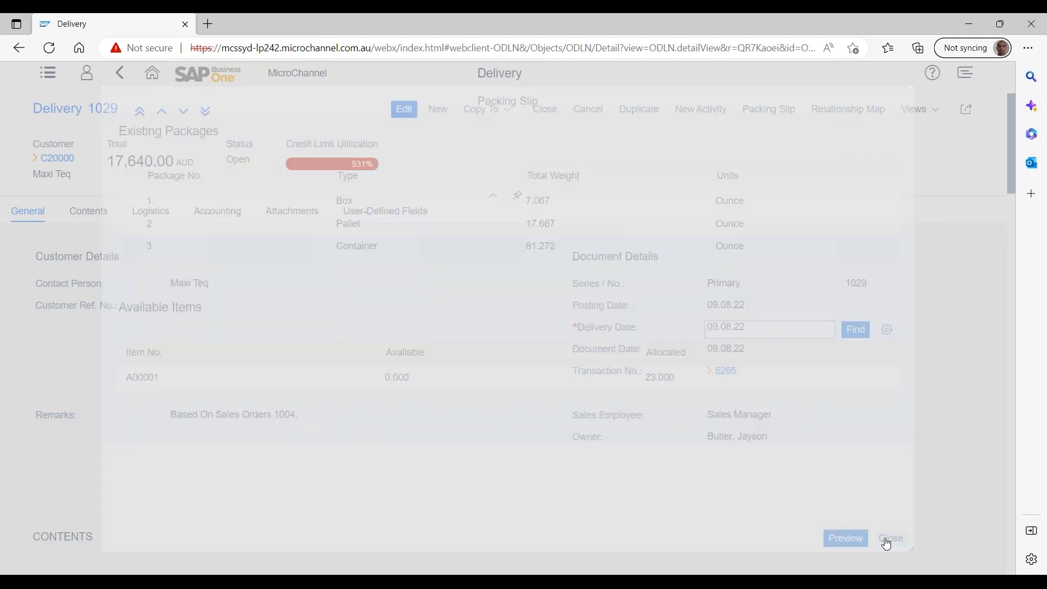
{"action": "left_click", "coordinate": [120, 74]}
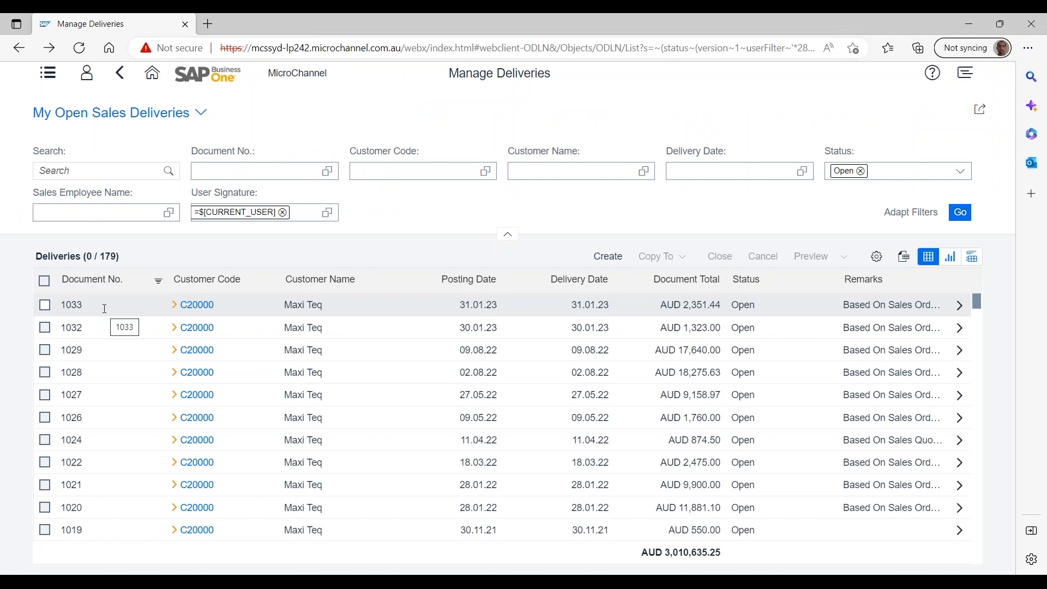
Open the delivery dated 31.01.23 and view its packing slip.
{"action": "left_click", "coordinate": [104, 309]}
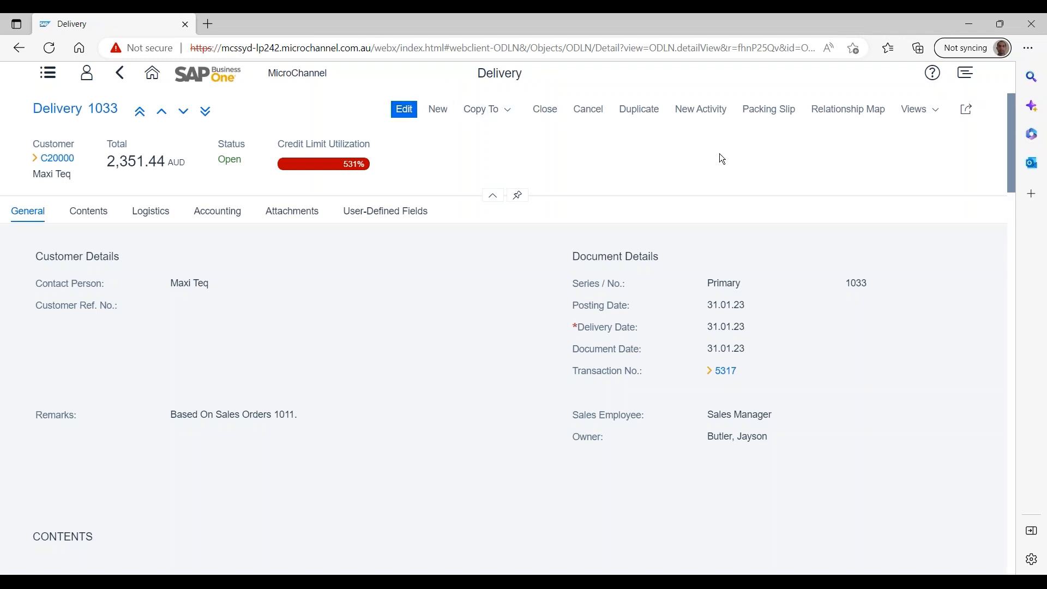
{"action": "left_click", "coordinate": [771, 111]}
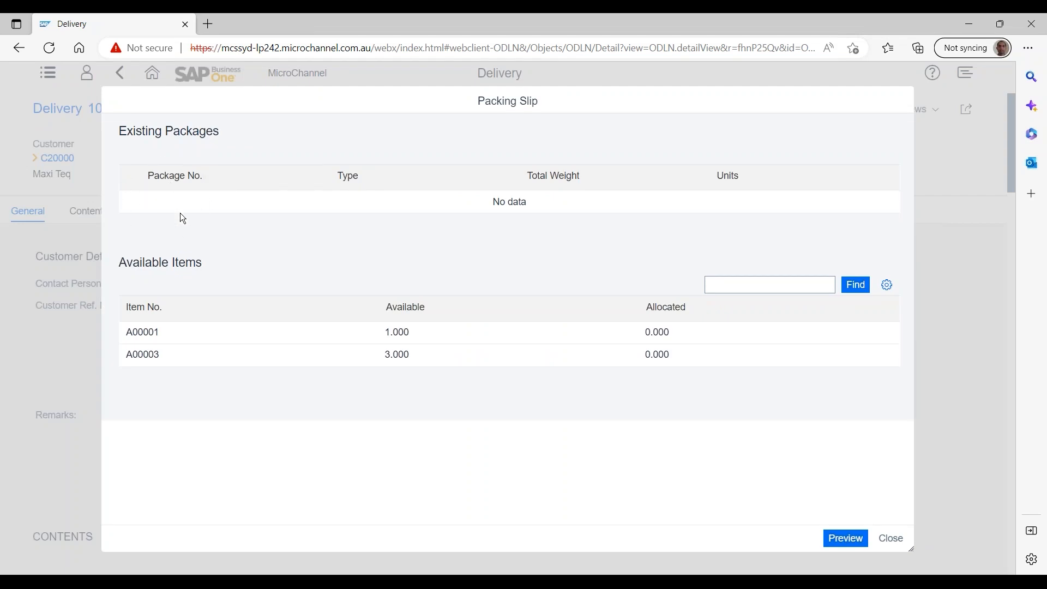
{"action": "left_click", "coordinate": [891, 540]}
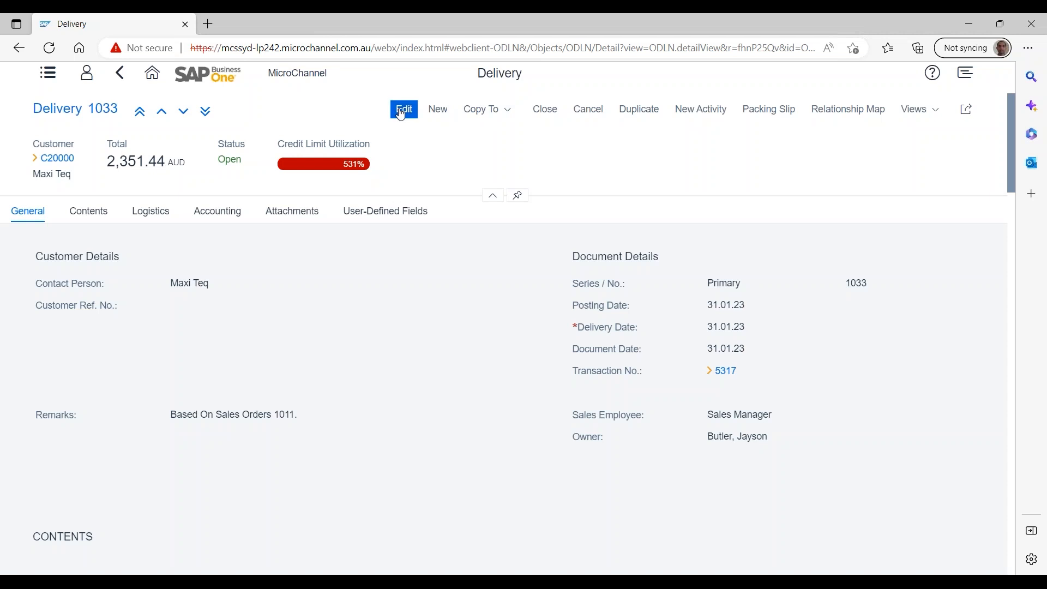
Put the delivery in edit mode and set the type of package 1 to Box in its packing slip.
{"action": "left_click", "coordinate": [402, 111]}
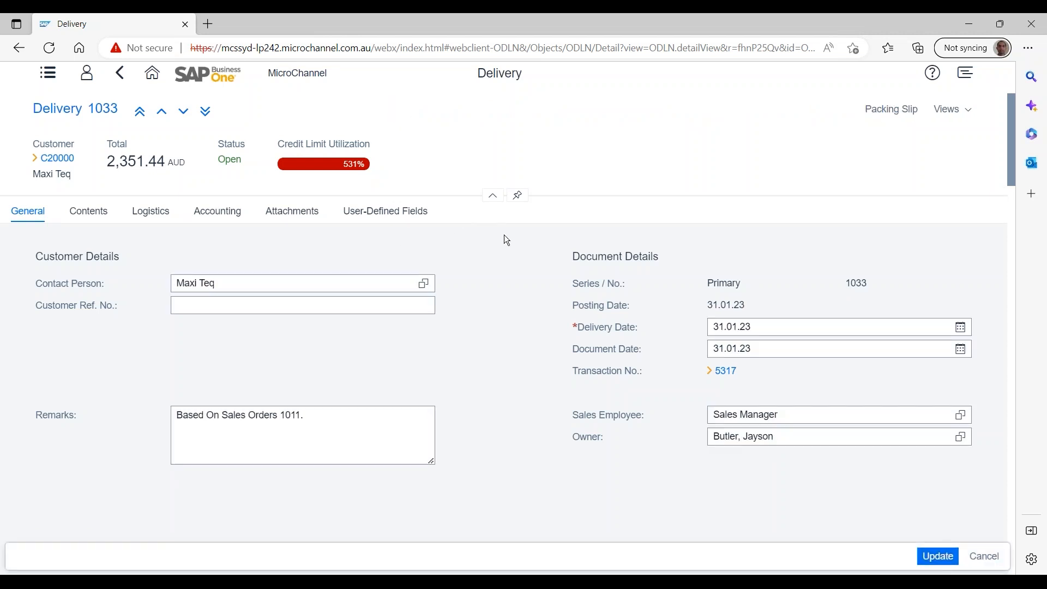
{"action": "scroll", "coordinate": [506, 240], "scroll_direction": "down", "scroll_amount": 3}
{"action": "scroll", "coordinate": [505, 240], "scroll_direction": "up", "scroll_amount": 3}
{"action": "left_click", "coordinate": [880, 110]}
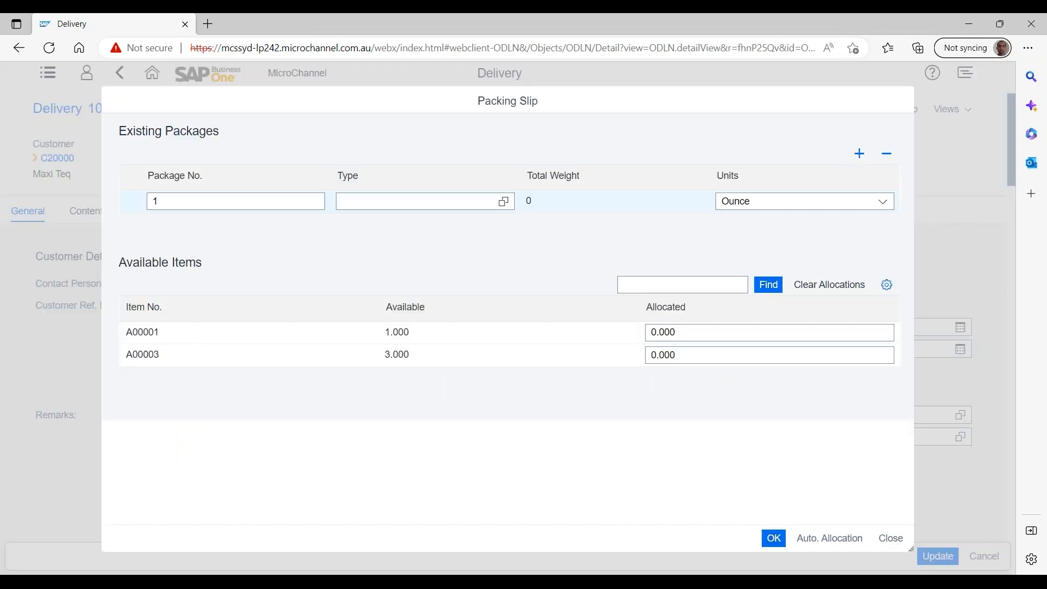
{"action": "left_click", "coordinate": [503, 202]}
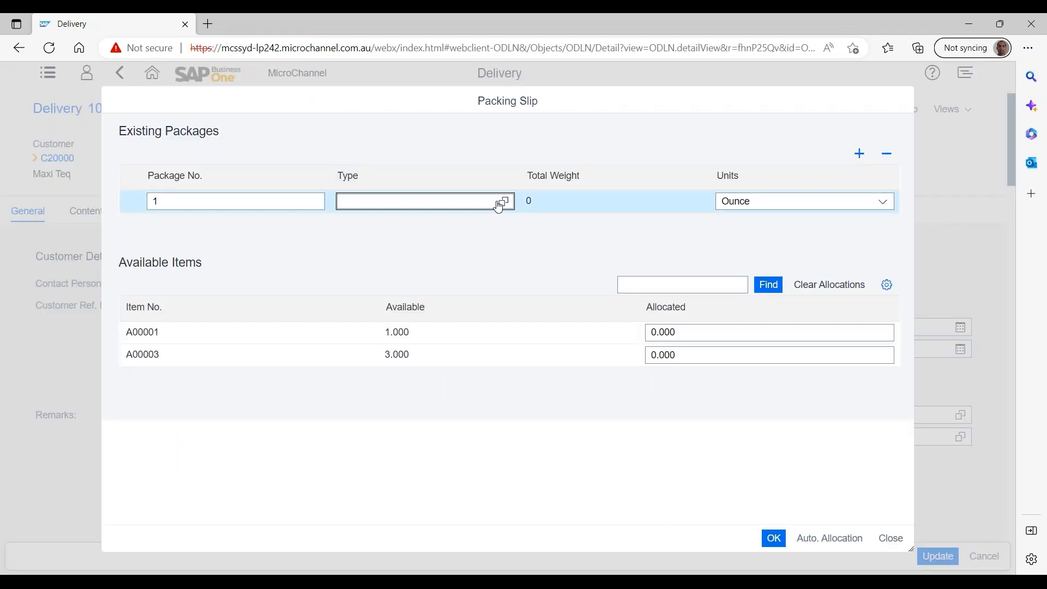
{"action": "left_click", "coordinate": [213, 294]}
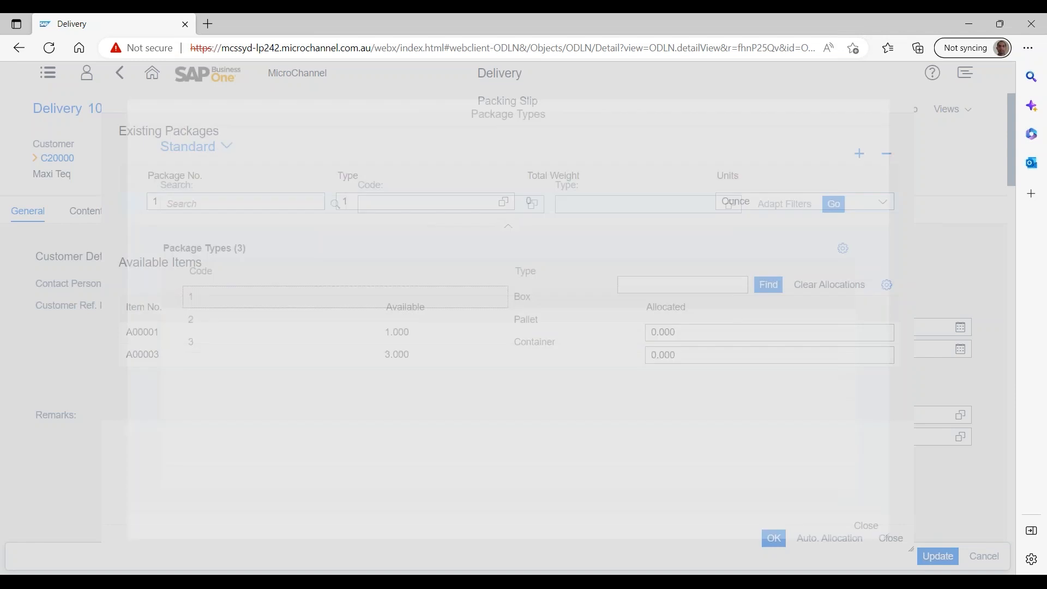
Allocate a quantity of 1 each of items A00001 and A00003 to package 1.
{"action": "left_click", "coordinate": [733, 334]}
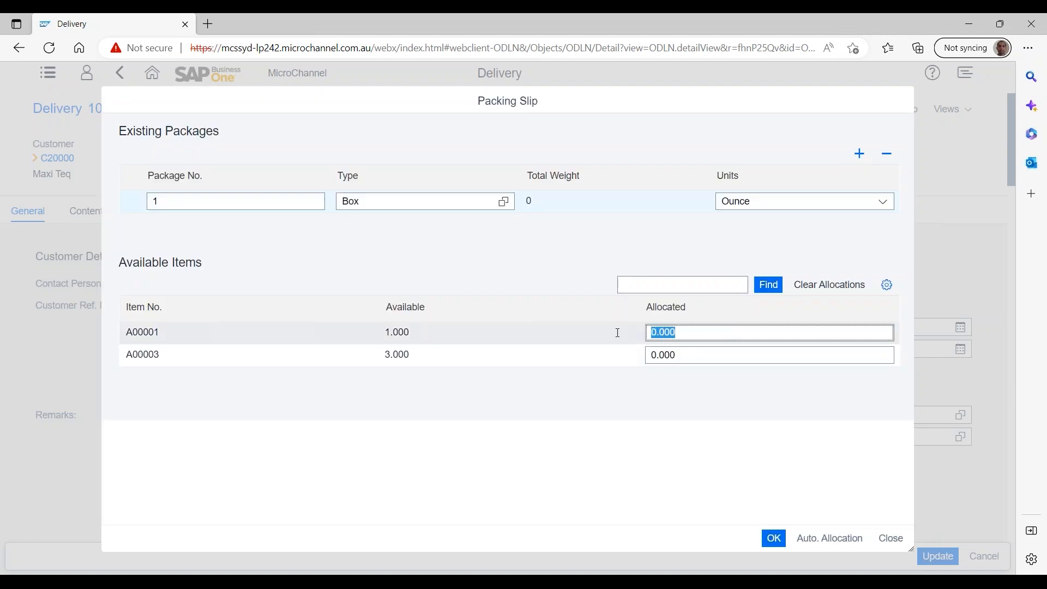
{"action": "type", "text": "1"}
{"action": "left_click", "coordinate": [680, 351]}
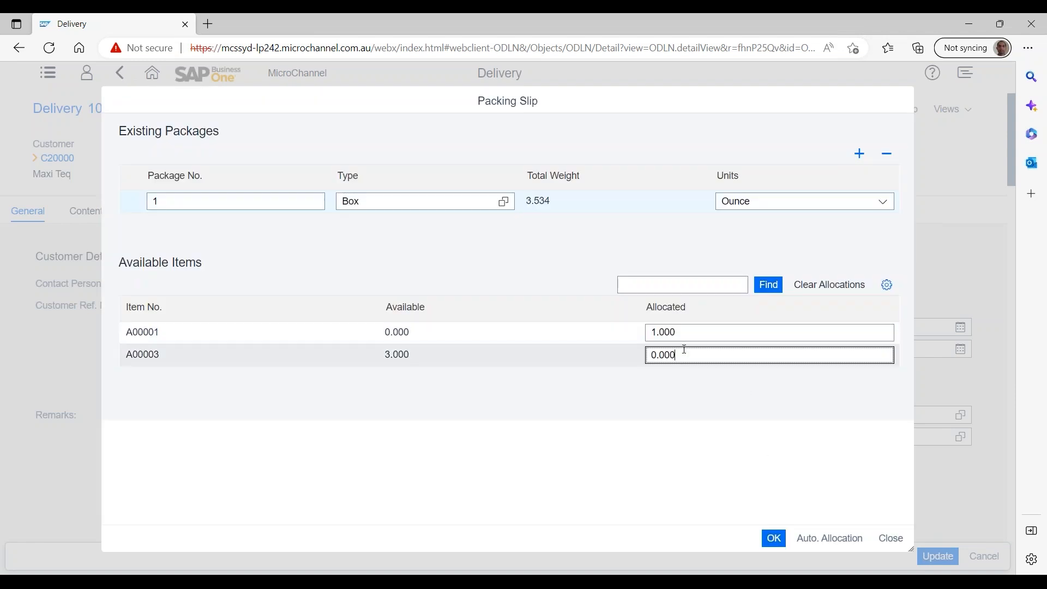
{"action": "type", "text": "1"}
{"action": "key", "text": "Return"}
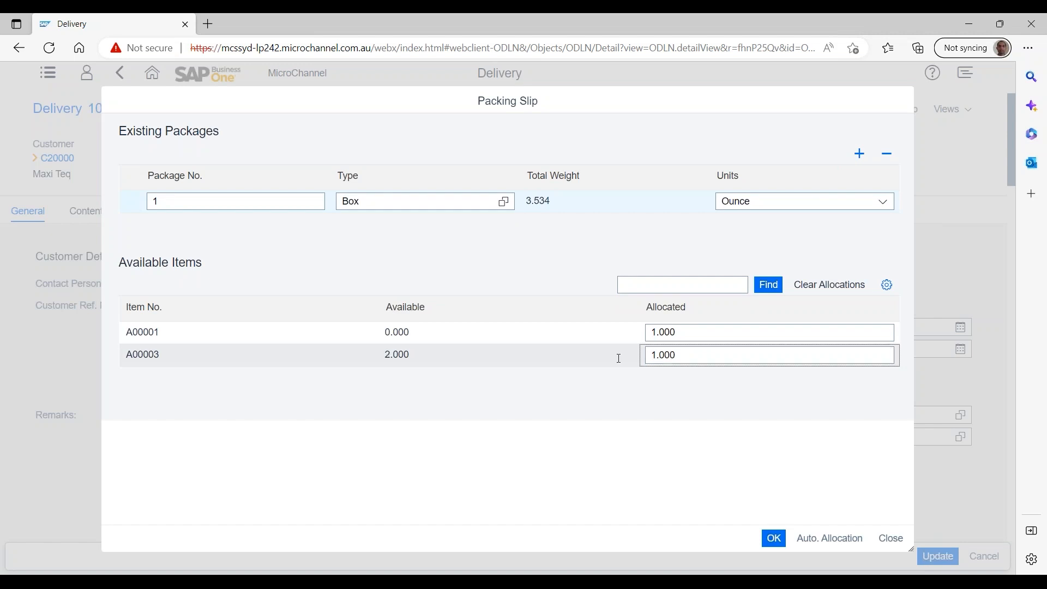
Add a second package of type Box and allocate a quantity of 2 of item A00003 to it.
{"action": "left_click", "coordinate": [861, 158]}
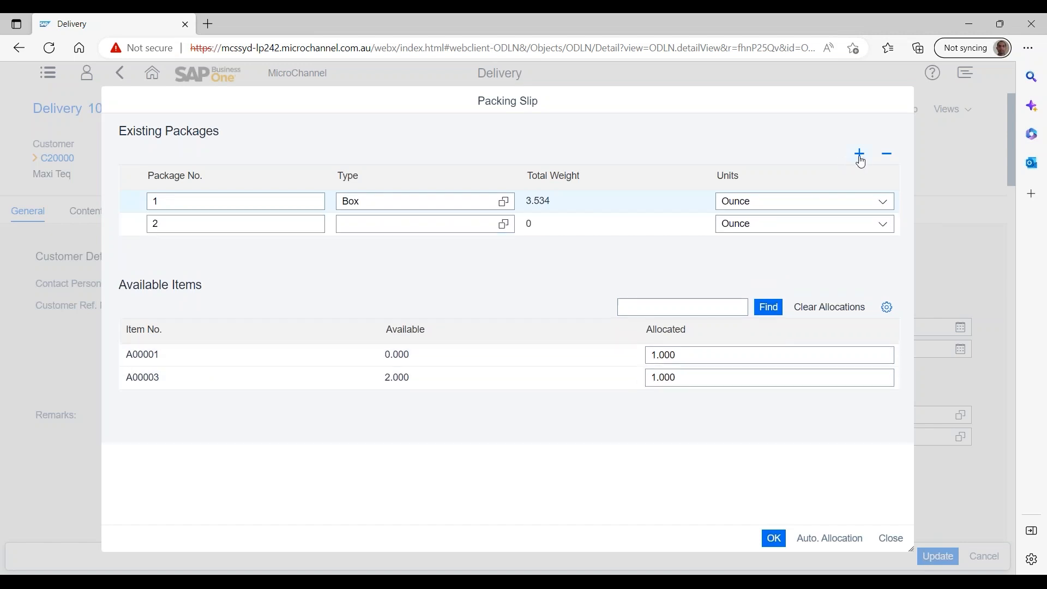
{"action": "left_click", "coordinate": [505, 227]}
{"action": "left_click", "coordinate": [410, 300]}
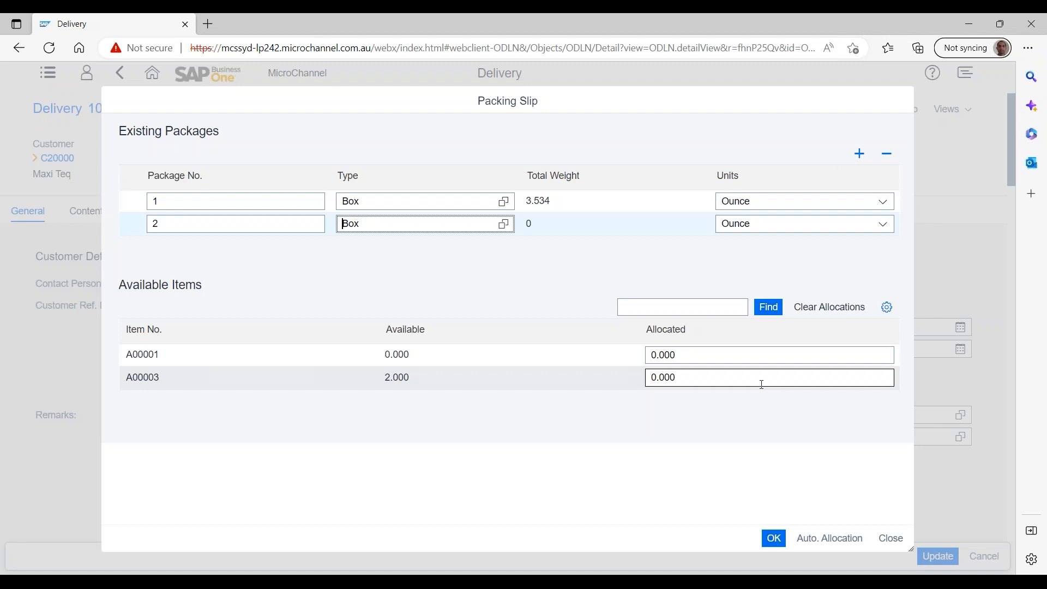
{"action": "left_click_drag", "start_coordinate": [711, 377], "coordinate": [623, 375]}
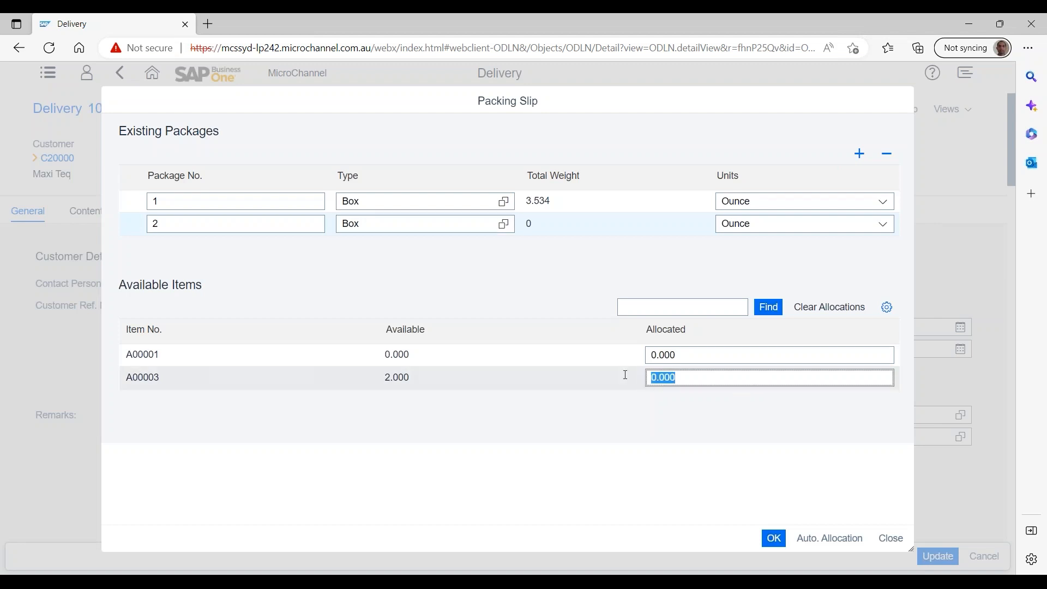
{"action": "type", "text": "2"}
{"action": "key", "text": "Return"}
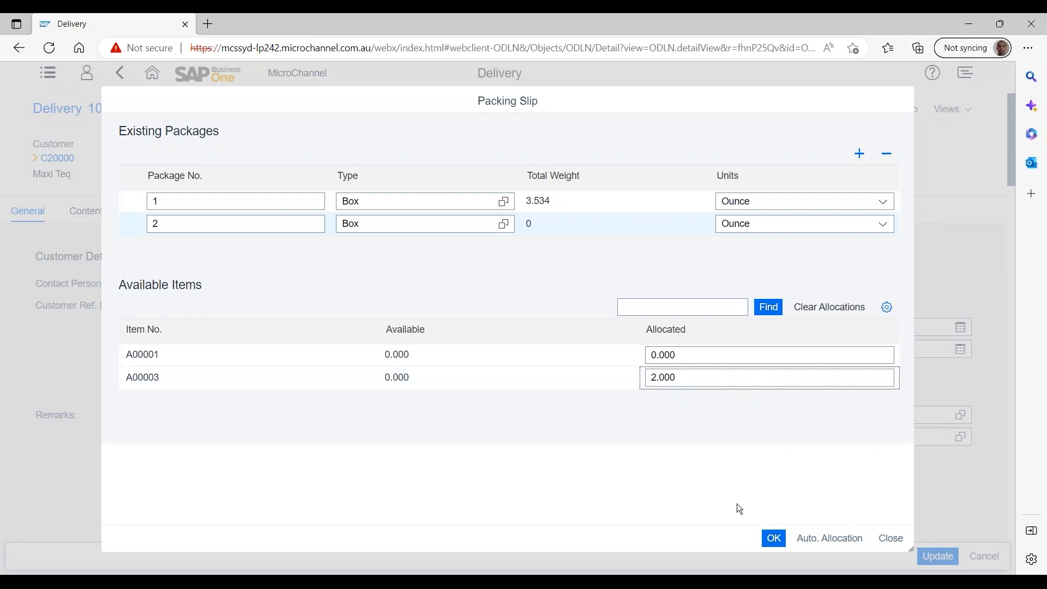
Confirm the package allocations in the packing slip and try to update the delivery.
{"action": "left_click", "coordinate": [775, 540]}
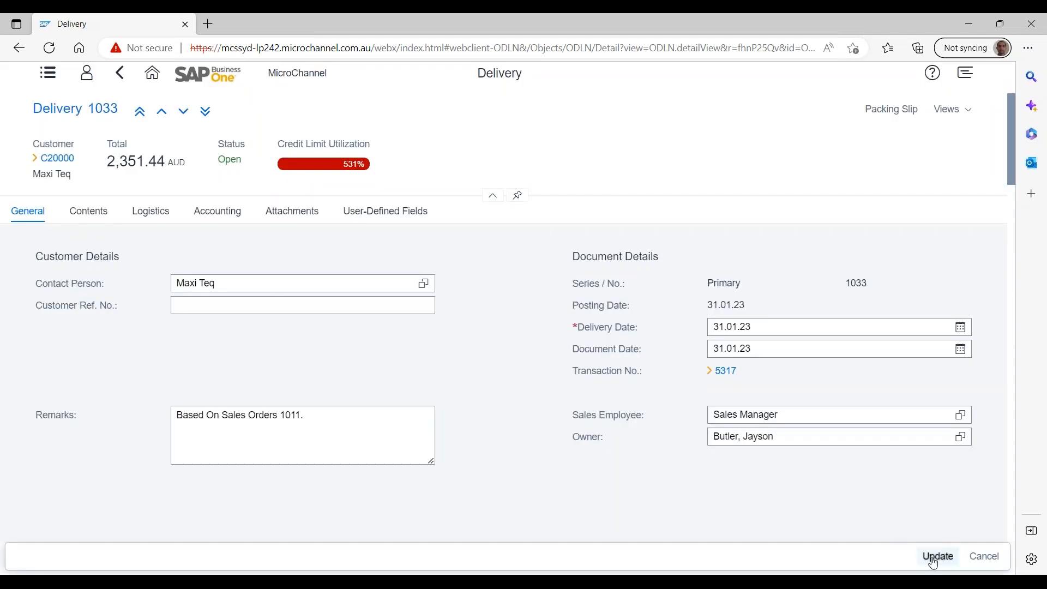
{"action": "left_click", "coordinate": [934, 563]}
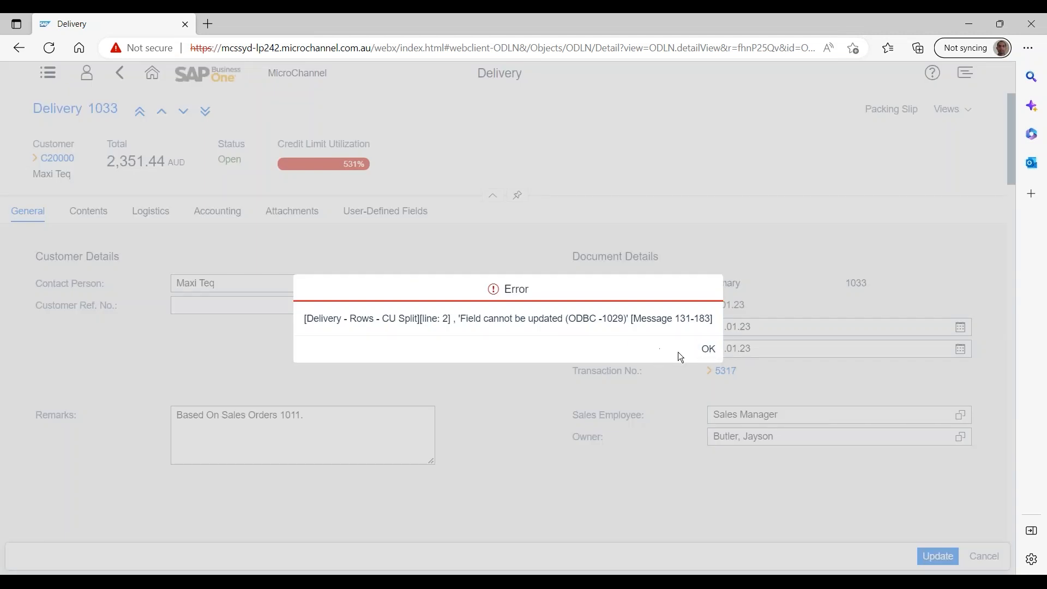
{"action": "left_click", "coordinate": [709, 349]}
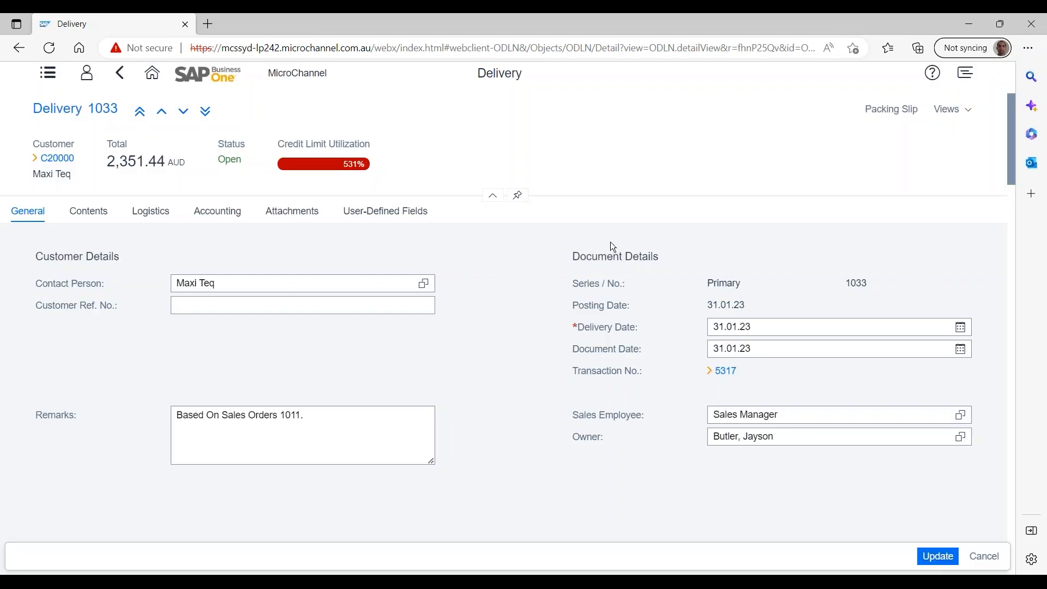
Review the package allocations in the delivery's packing slip again and return to the home page.
{"action": "left_click", "coordinate": [885, 108]}
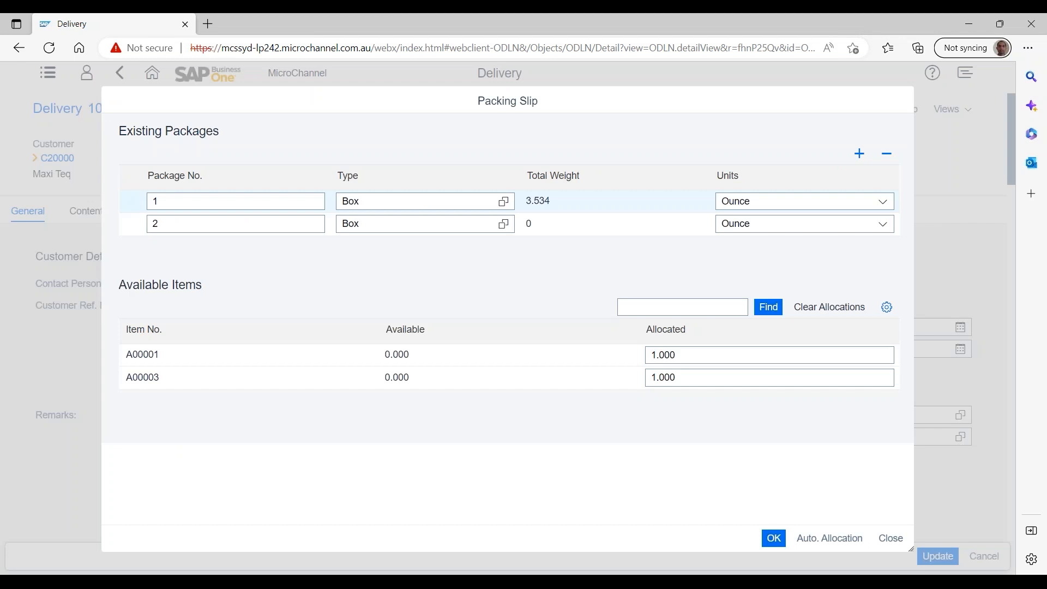
{"action": "left_click", "coordinate": [891, 539]}
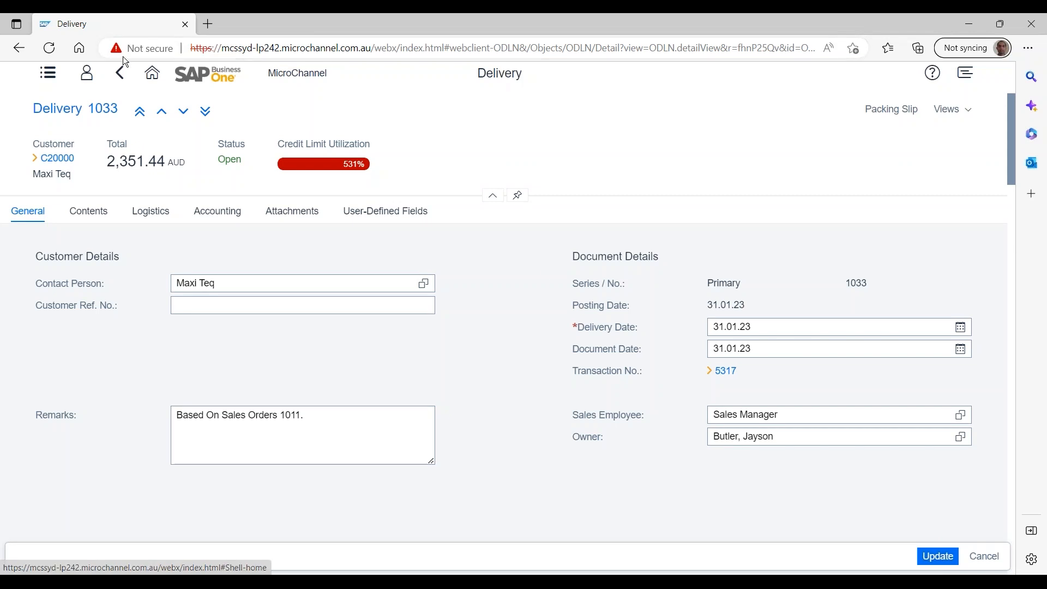
{"action": "left_click", "coordinate": [152, 73]}
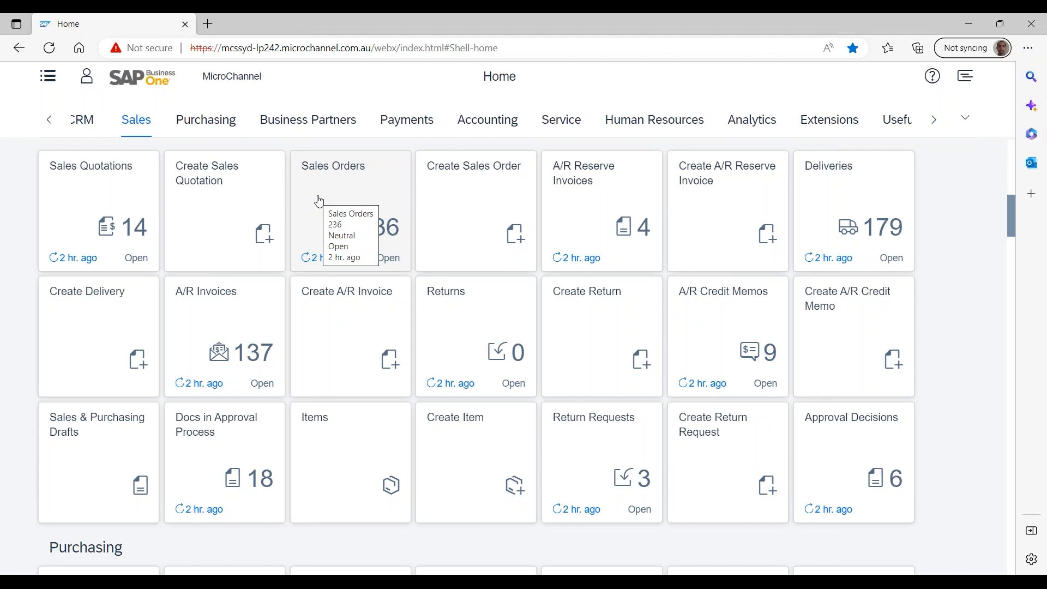
Start a new sales order for customer Maxi Teq and accept continuing over the credit limit.
{"action": "left_click", "coordinate": [444, 206]}
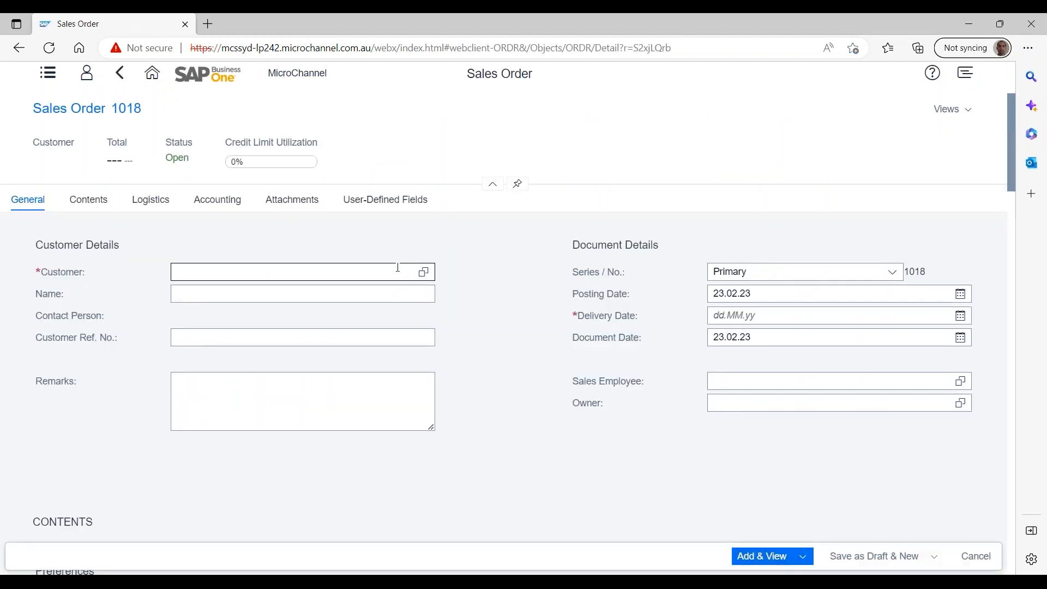
{"action": "left_click", "coordinate": [424, 272]}
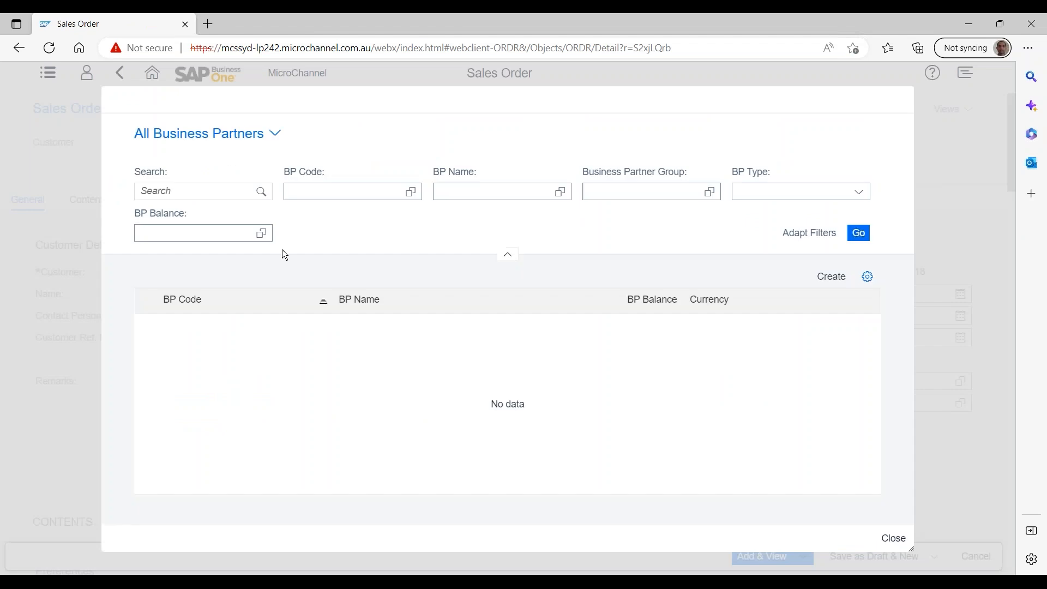
{"action": "left_click", "coordinate": [179, 334]}
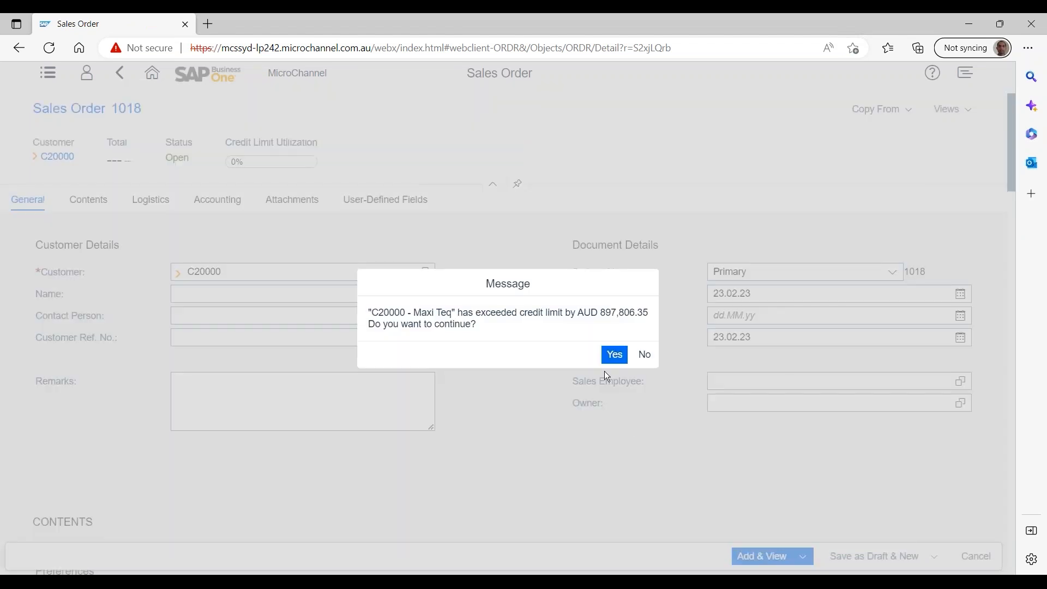
{"action": "left_click", "coordinate": [614, 355]}
Add item A00001 to the first content line of the sales order.
{"action": "scroll", "coordinate": [486, 454], "scroll_direction": "down", "scroll_amount": 3}
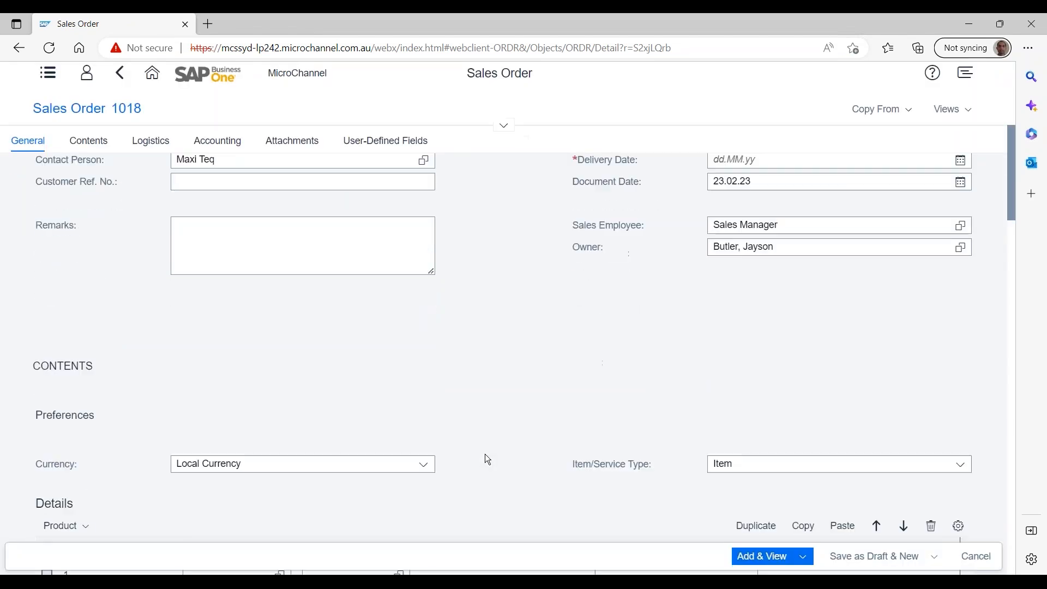
{"action": "scroll", "coordinate": [462, 404], "scroll_direction": "down", "scroll_amount": 3}
{"action": "left_click", "coordinate": [238, 390]}
{"action": "type", "text": "A"}
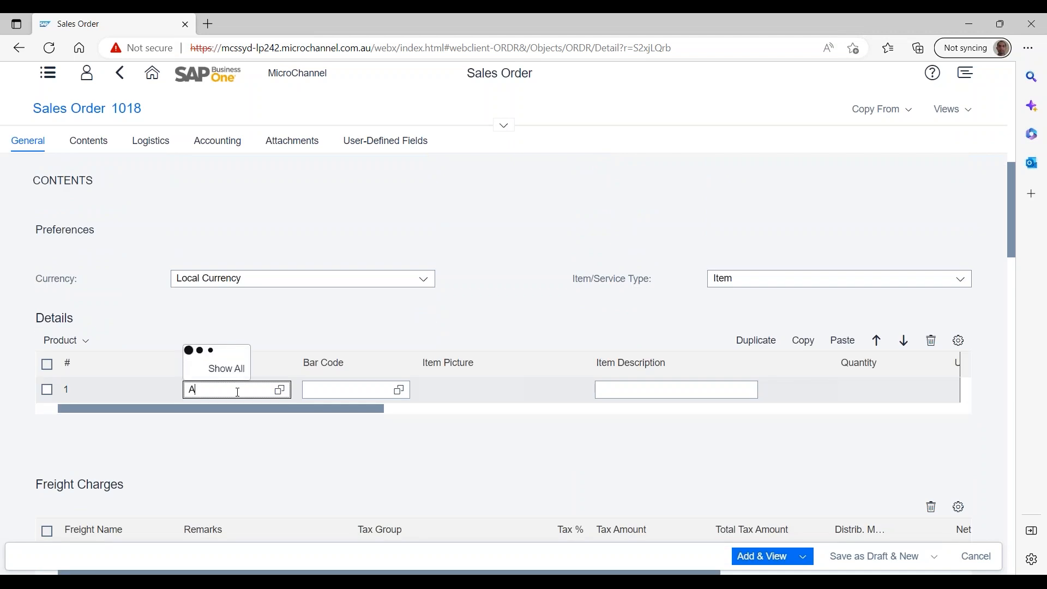
{"action": "type", "text": "00001"}
{"action": "key", "text": "Tab"}
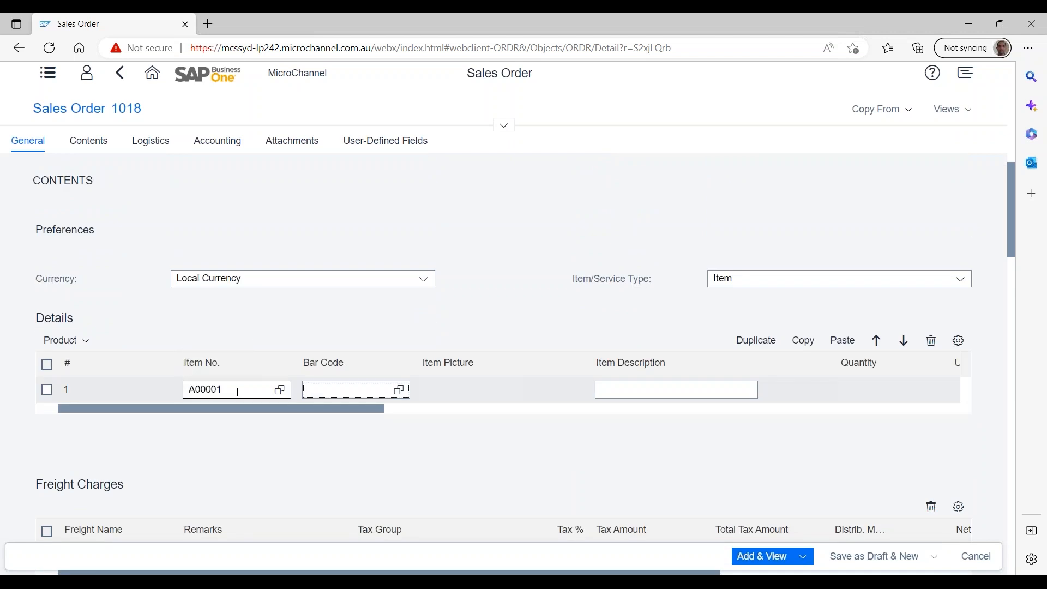
Set the line's COGS distribution rule to 01_Sales for Departments and 11_App for Line of Business.
{"action": "left_click_drag", "start_coordinate": [272, 435], "coordinate": [869, 448]}
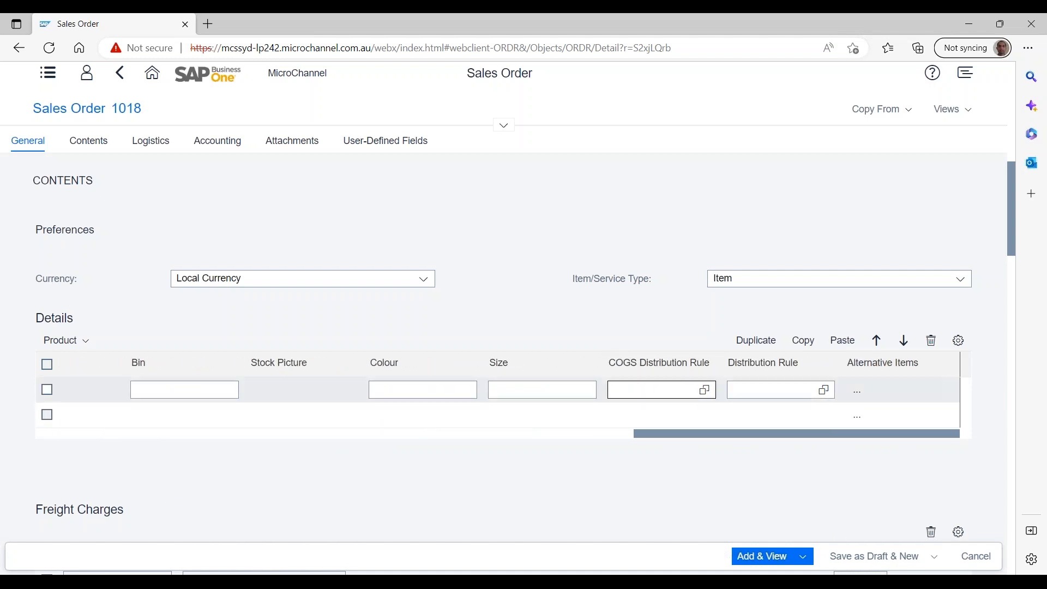
{"action": "left_click", "coordinate": [706, 391]}
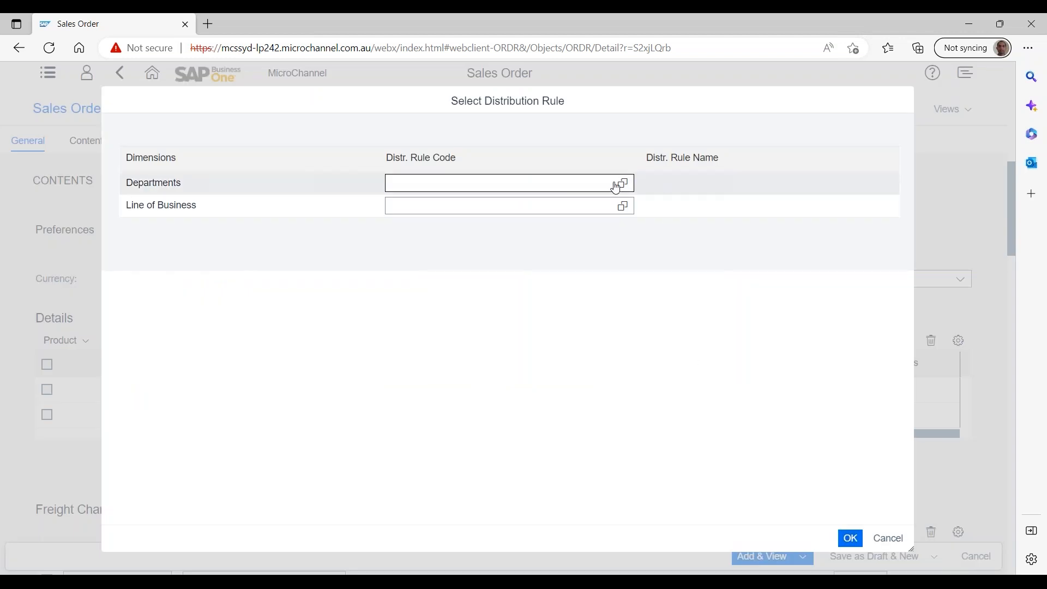
{"action": "left_click", "coordinate": [624, 185]}
{"action": "left_click", "coordinate": [435, 302]}
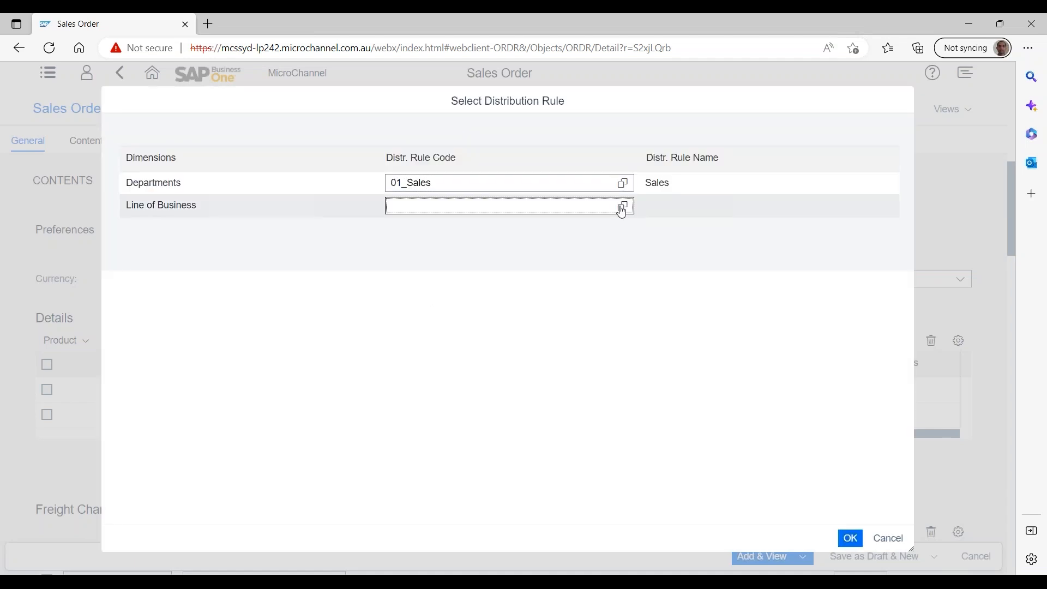
{"action": "left_click", "coordinate": [622, 211]}
{"action": "left_click", "coordinate": [343, 305]}
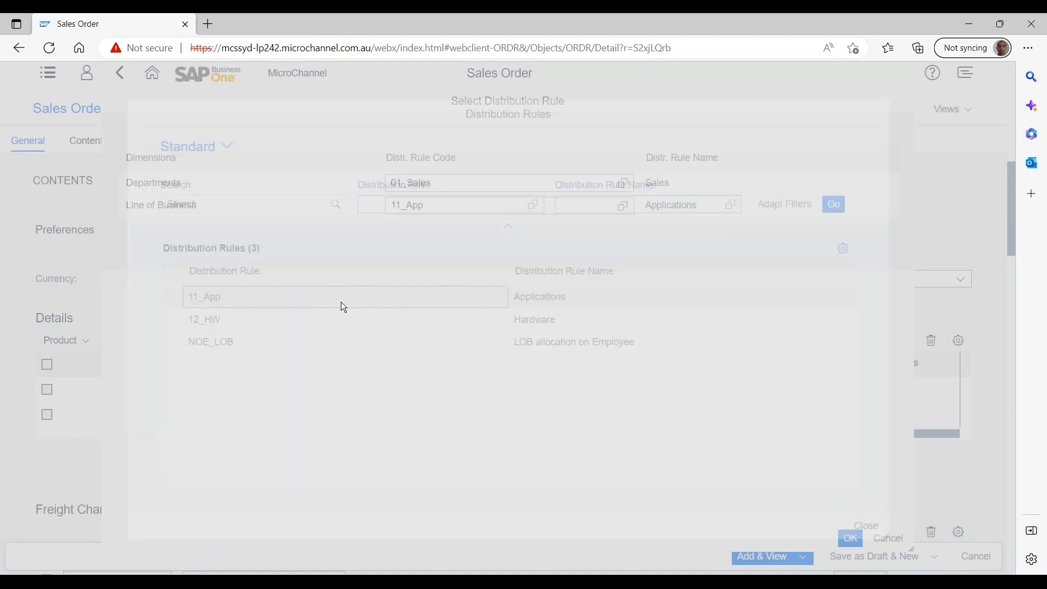
{"action": "left_click", "coordinate": [852, 544]}
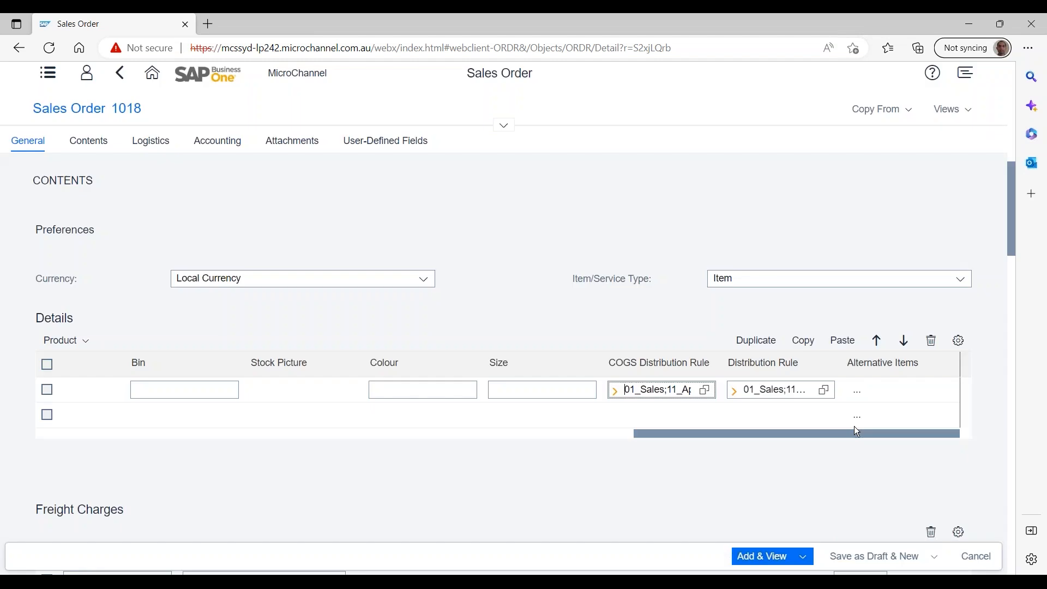
Clear the line's distribution rule and enter it again directly as 01_Sales;11_App.
{"action": "left_click_drag", "start_coordinate": [750, 388], "coordinate": [812, 390]}
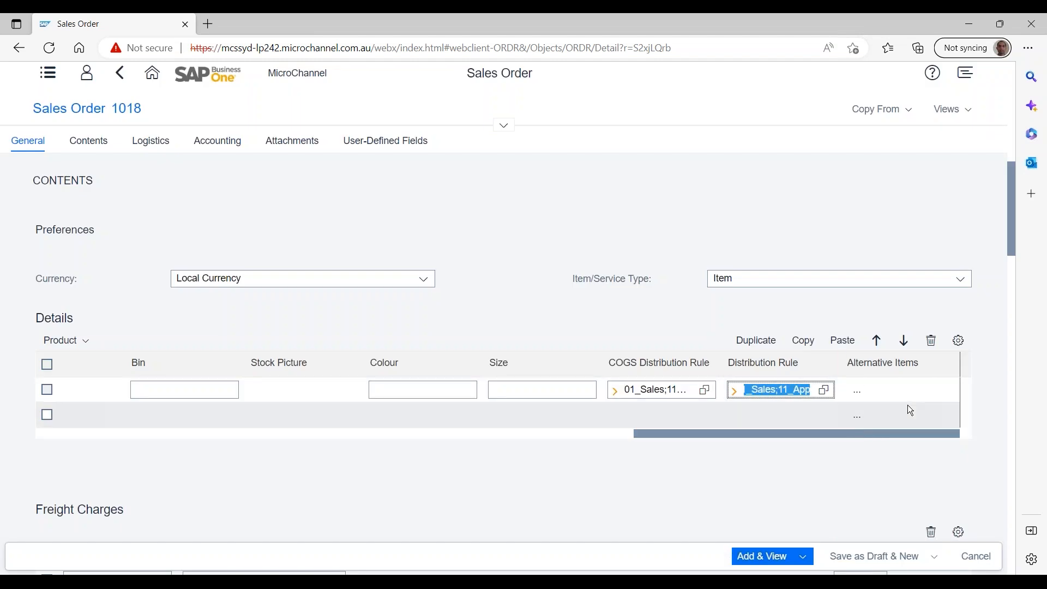
{"action": "key", "text": "Delete"}
{"action": "left_click", "coordinate": [653, 389]}
{"action": "left_click", "coordinate": [759, 390]}
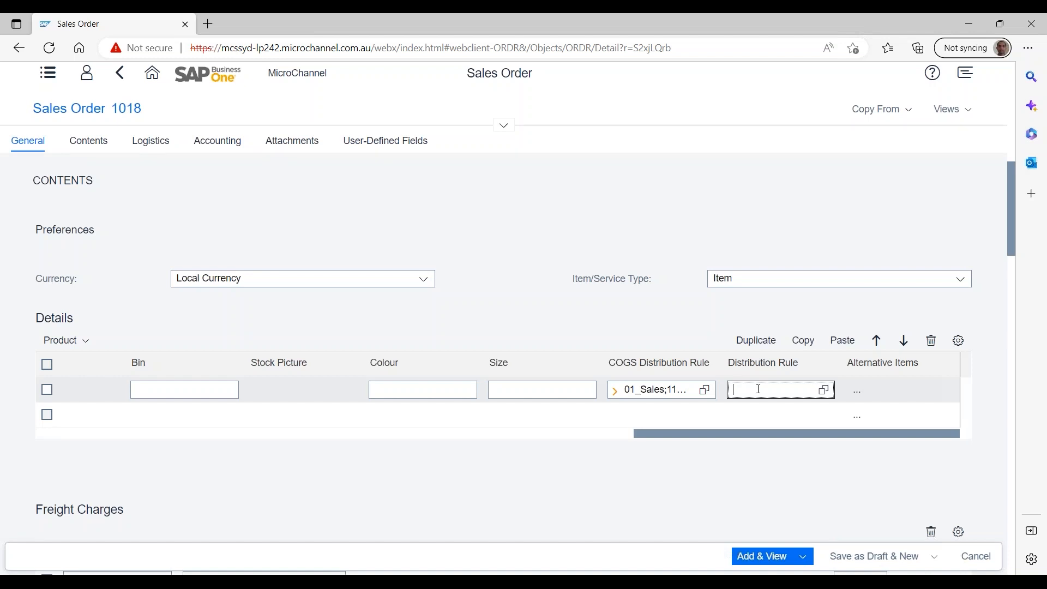
{"action": "type", "text": "01_Sales;11_App"}
{"action": "key", "text": "Tab"}
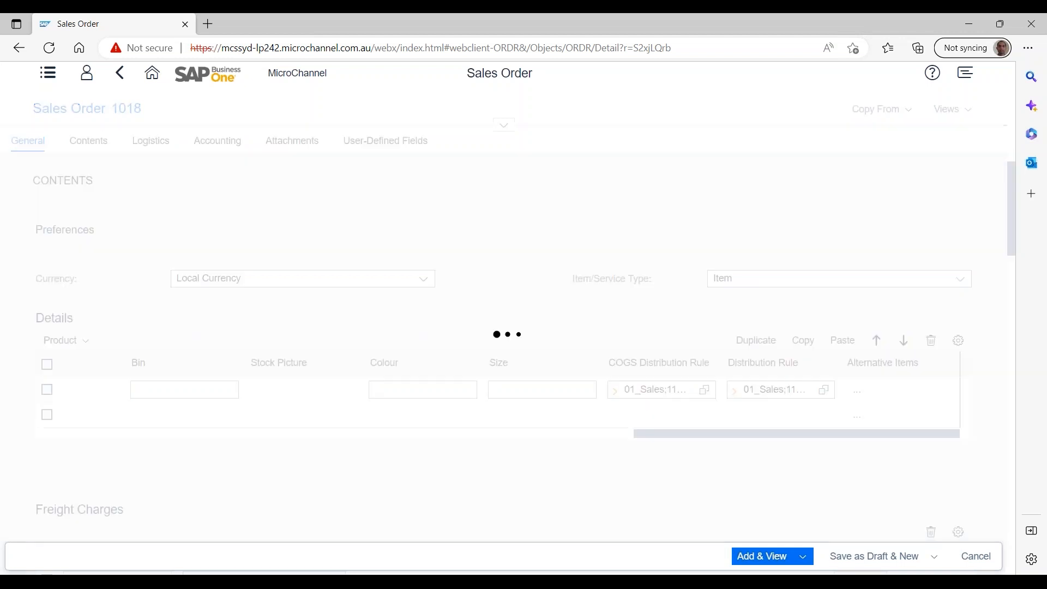
Change the line's distribution rule to the incorrect value 01_Sale;11_App and view its dimension details.
{"action": "left_click", "coordinate": [779, 390]}
{"action": "key", "text": "BackSpace"}
{"action": "left_click", "coordinate": [768, 447]}
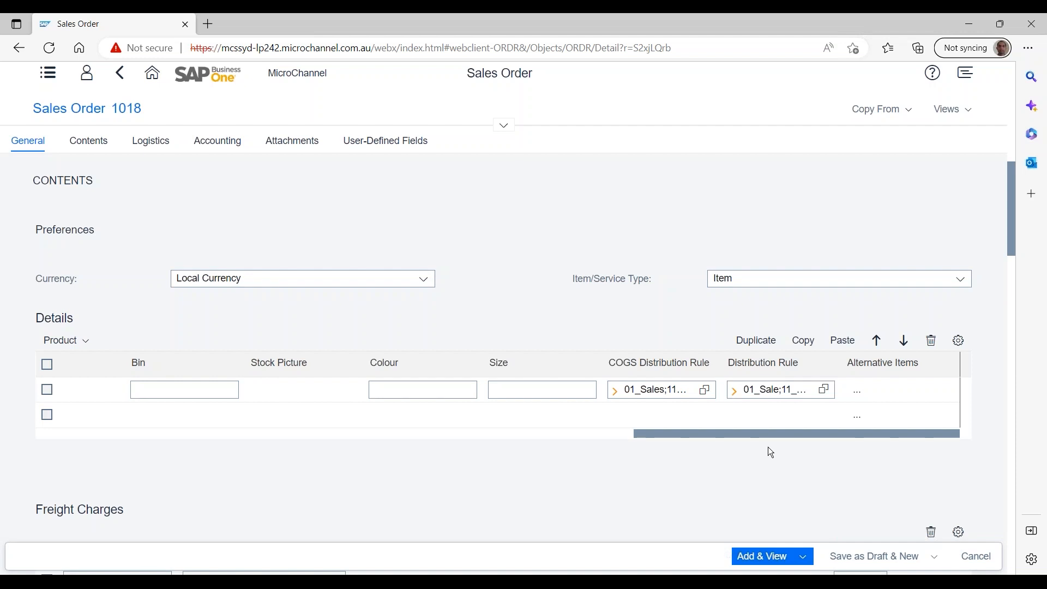
{"action": "left_click", "coordinate": [736, 398]}
{"action": "left_click", "coordinate": [736, 397]}
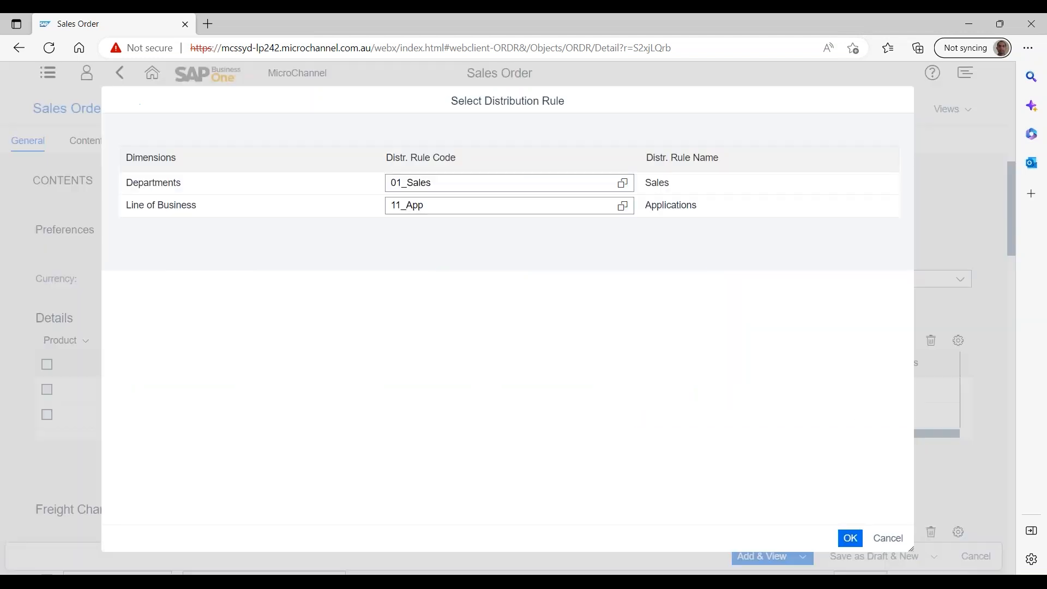
{"action": "left_click", "coordinate": [888, 539]}
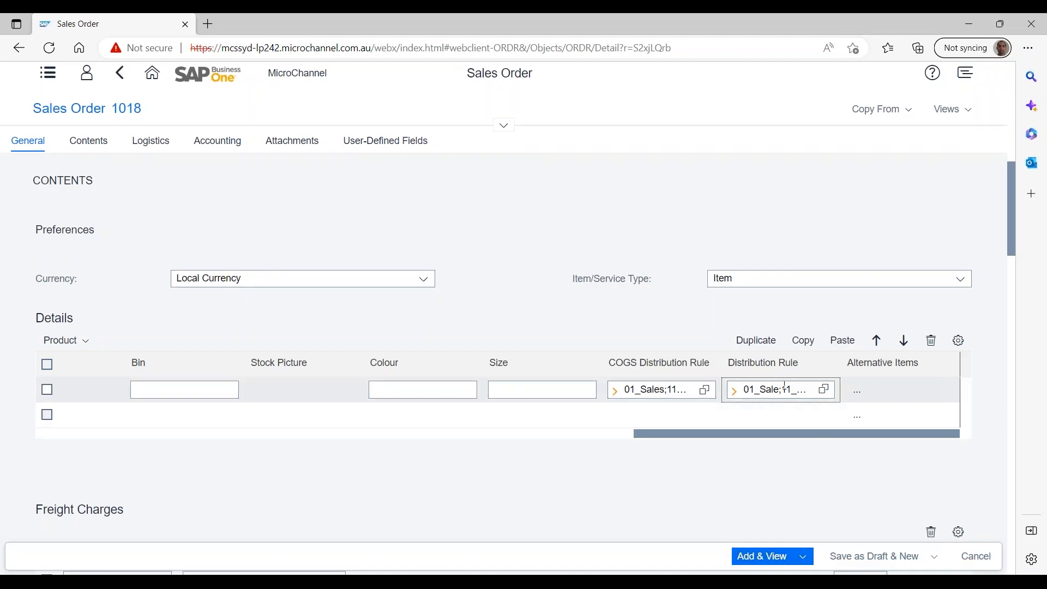
Restore the line's distribution rule to 01_Sales and 11_App, and leave the sales order without saving.
{"action": "left_click", "coordinate": [781, 389]}
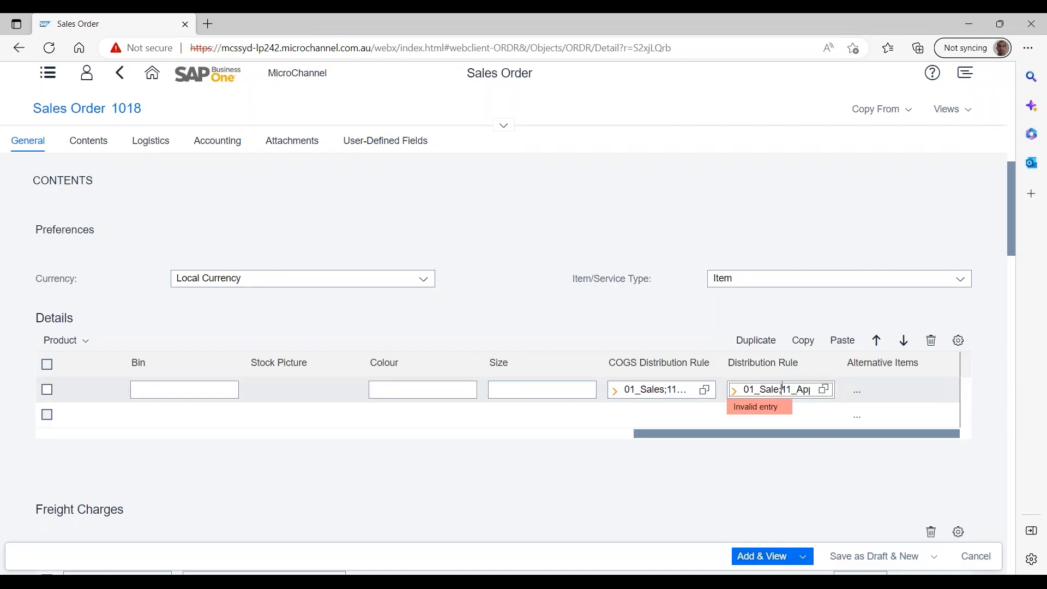
{"action": "left_click", "coordinate": [784, 423]}
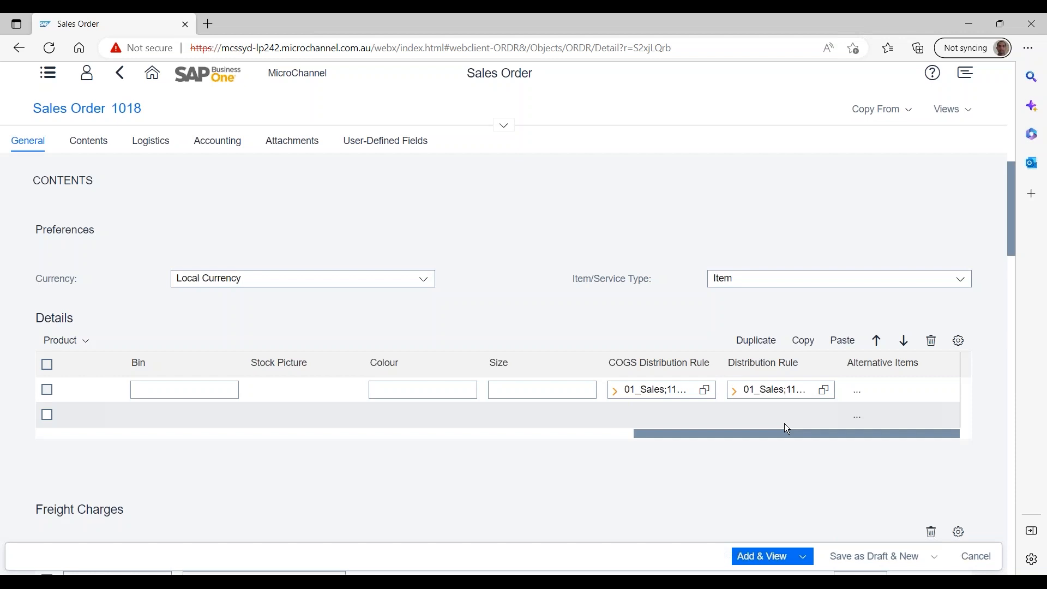
{"action": "left_click", "coordinate": [120, 73]}
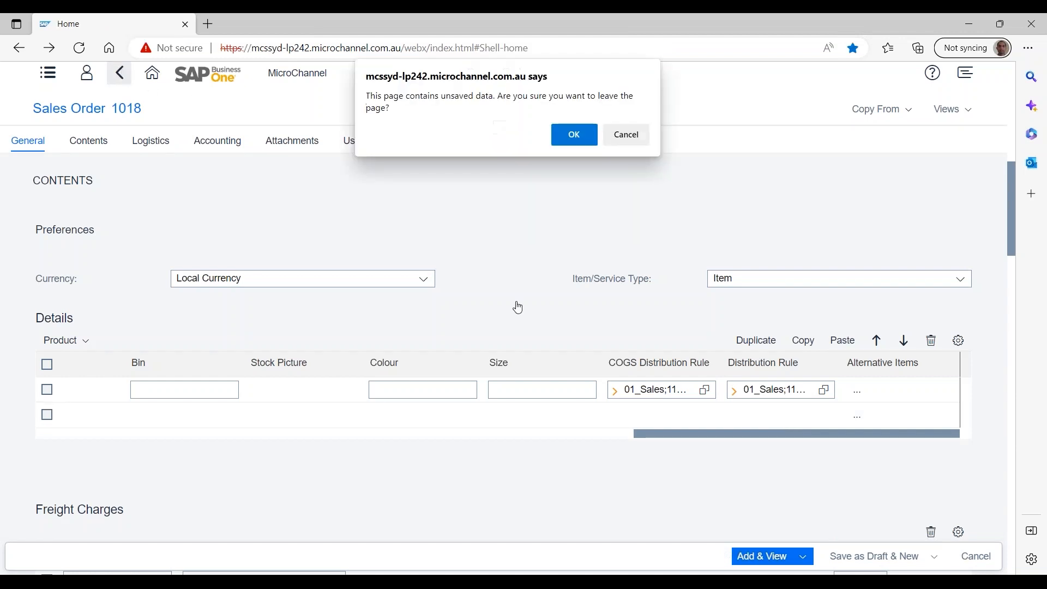
{"action": "left_click", "coordinate": [573, 135]}
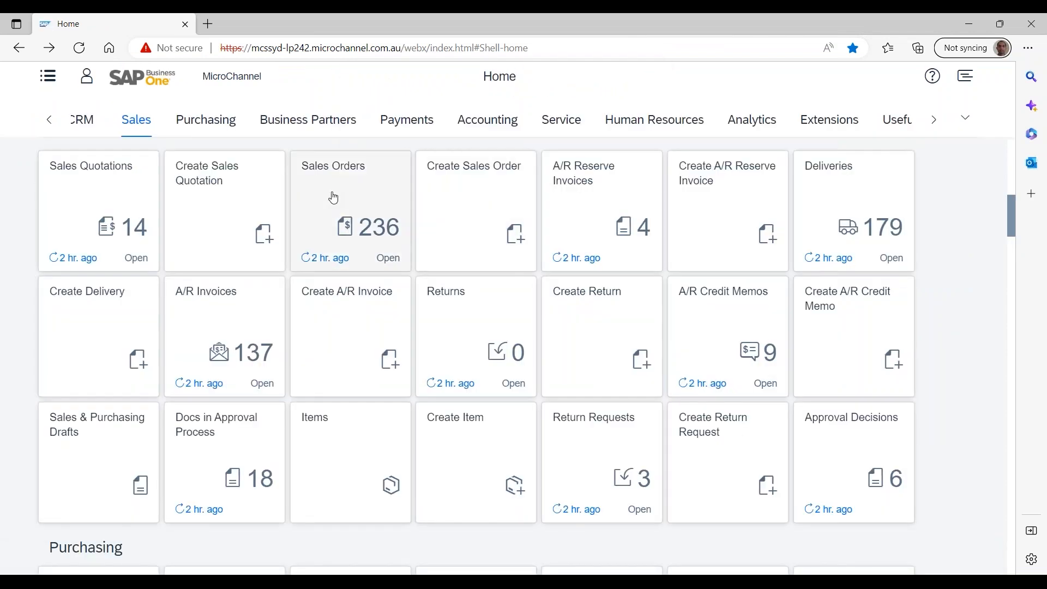
Open the list of open sales orders and select the first nine orders.
{"action": "left_click", "coordinate": [333, 197]}
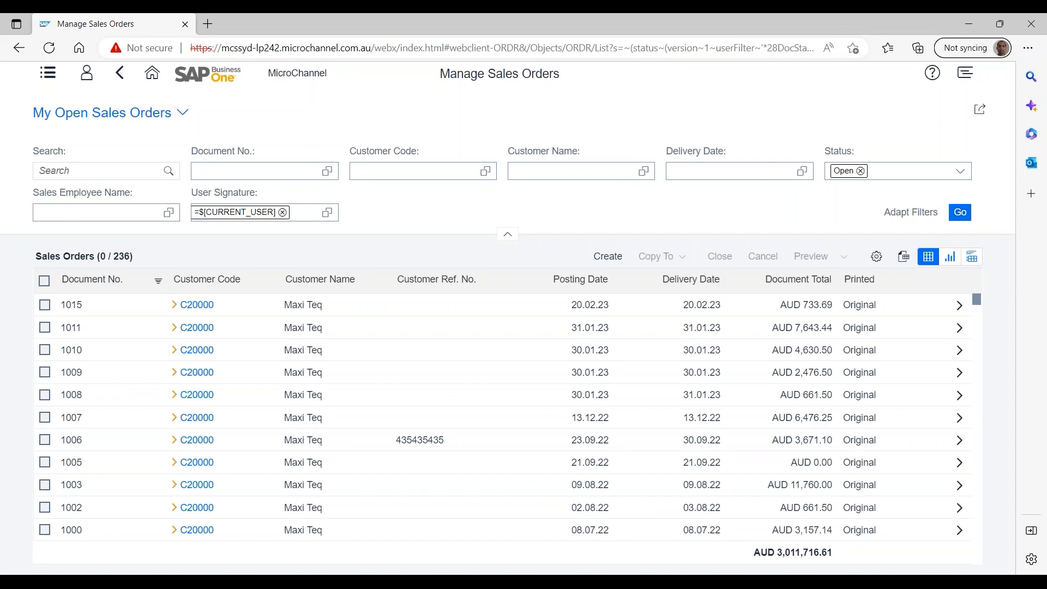
{"action": "left_click", "coordinate": [46, 305]}
{"action": "left_click", "coordinate": [45, 327]}
{"action": "left_click", "coordinate": [45, 349]}
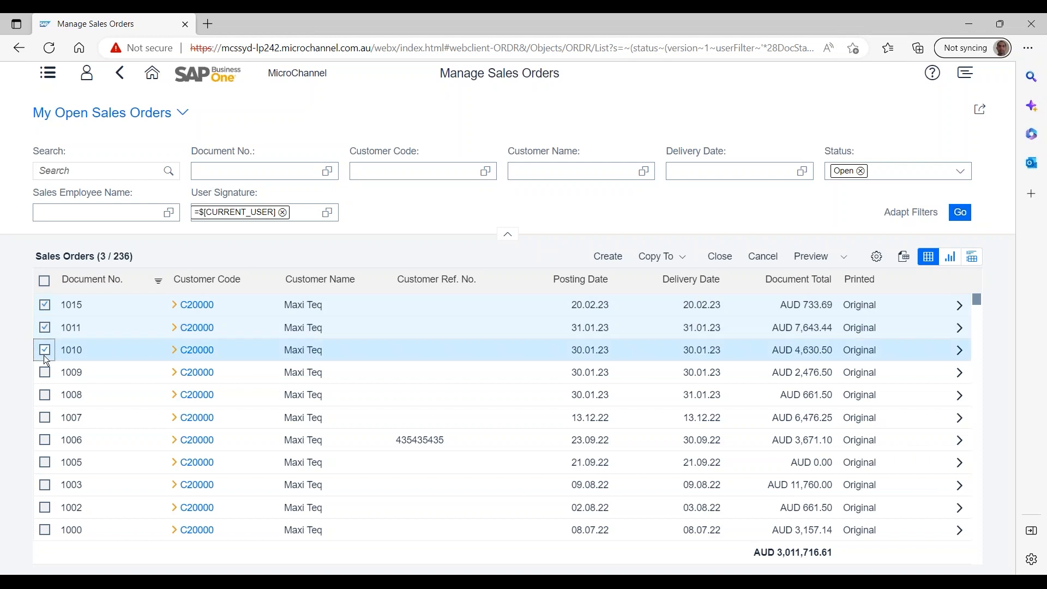
{"action": "left_click", "coordinate": [44, 372]}
{"action": "left_click", "coordinate": [45, 394]}
{"action": "left_click", "coordinate": [45, 418]}
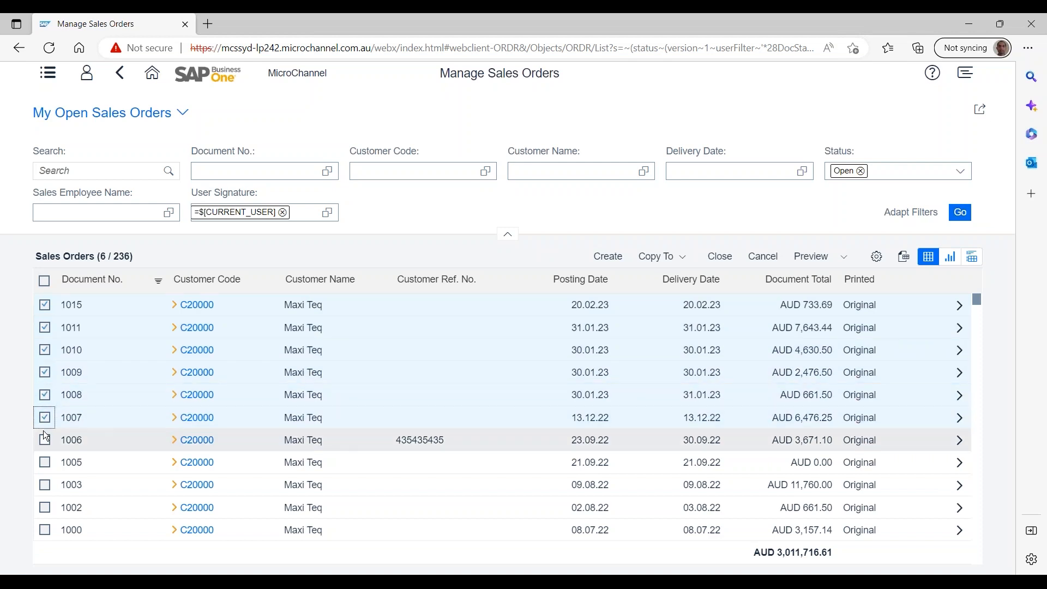
{"action": "left_click", "coordinate": [45, 439]}
{"action": "left_click", "coordinate": [45, 463]}
{"action": "left_click", "coordinate": [45, 485]}
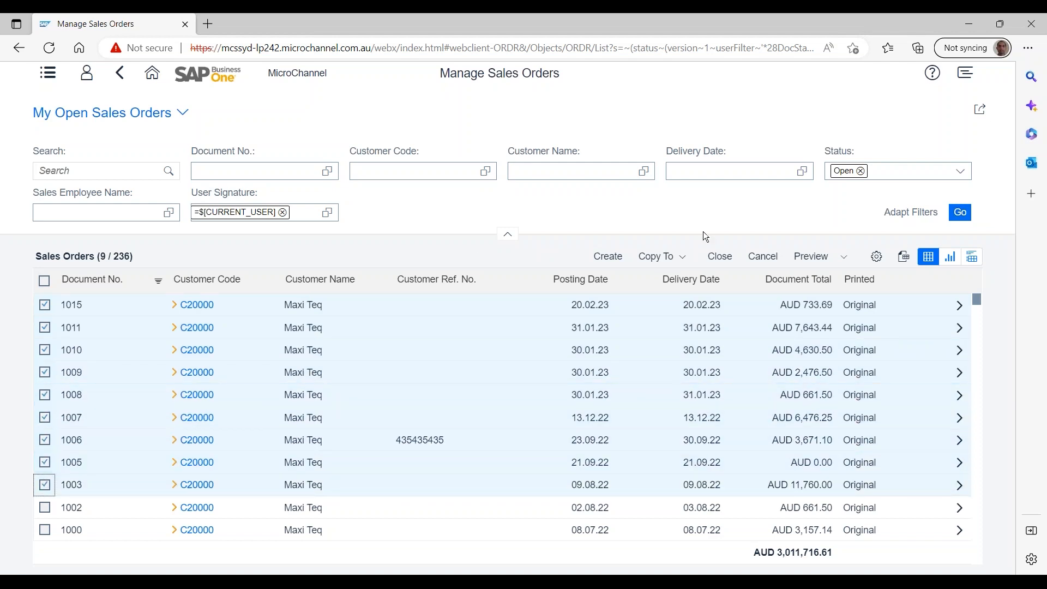
Choose Multiple Emails with PDF Attachments in the email options for the selected orders, and close them without sending.
{"action": "left_click", "coordinate": [980, 110]}
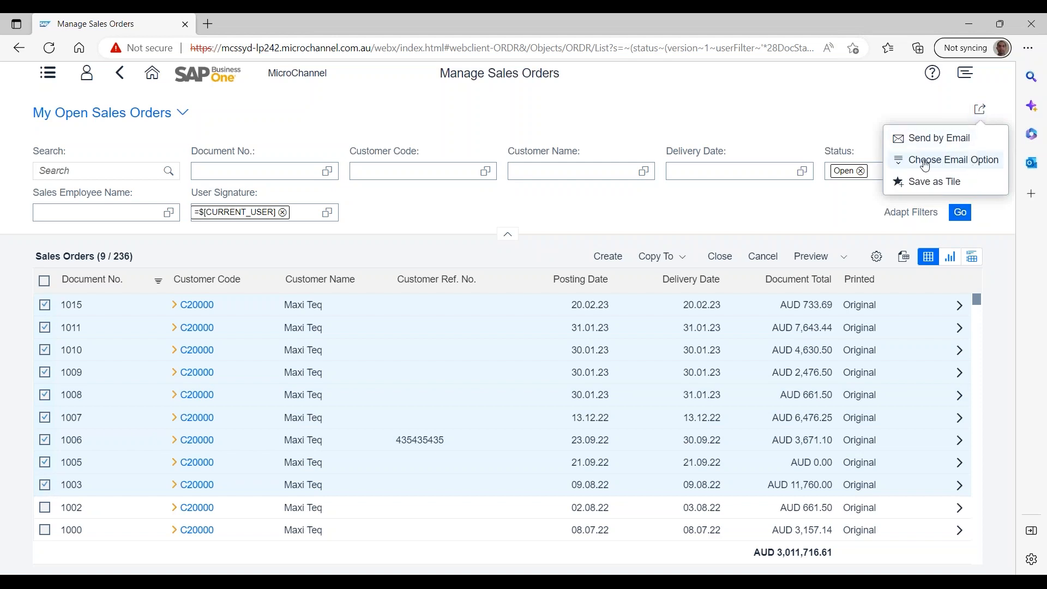
{"action": "left_click", "coordinate": [925, 163]}
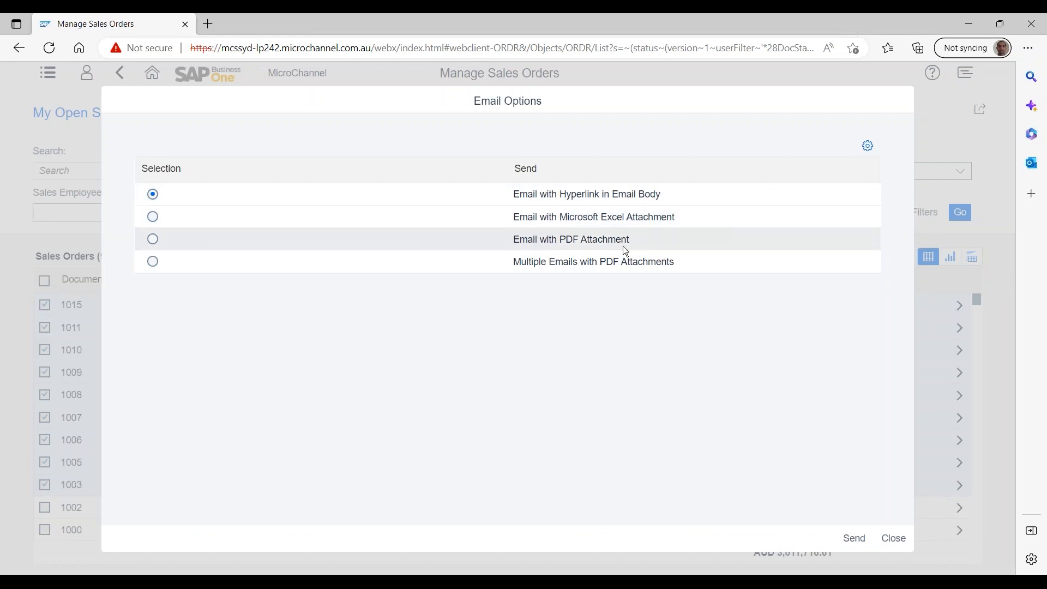
{"action": "left_click", "coordinate": [154, 262]}
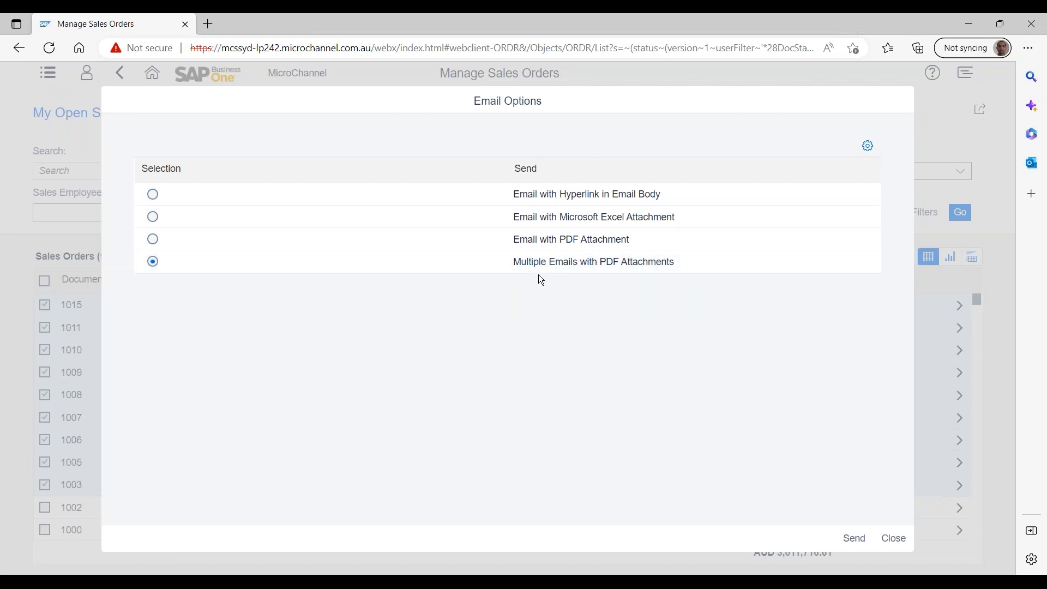
{"action": "left_click", "coordinate": [894, 543]}
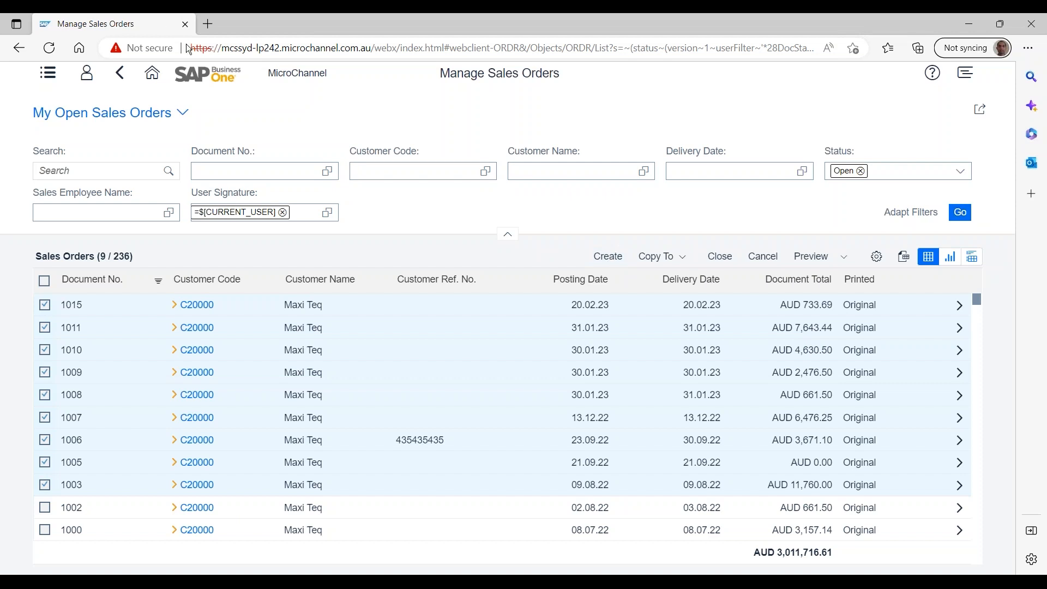
Return to the home page and show the available Inventory Transactions functions.
{"action": "left_click", "coordinate": [148, 81]}
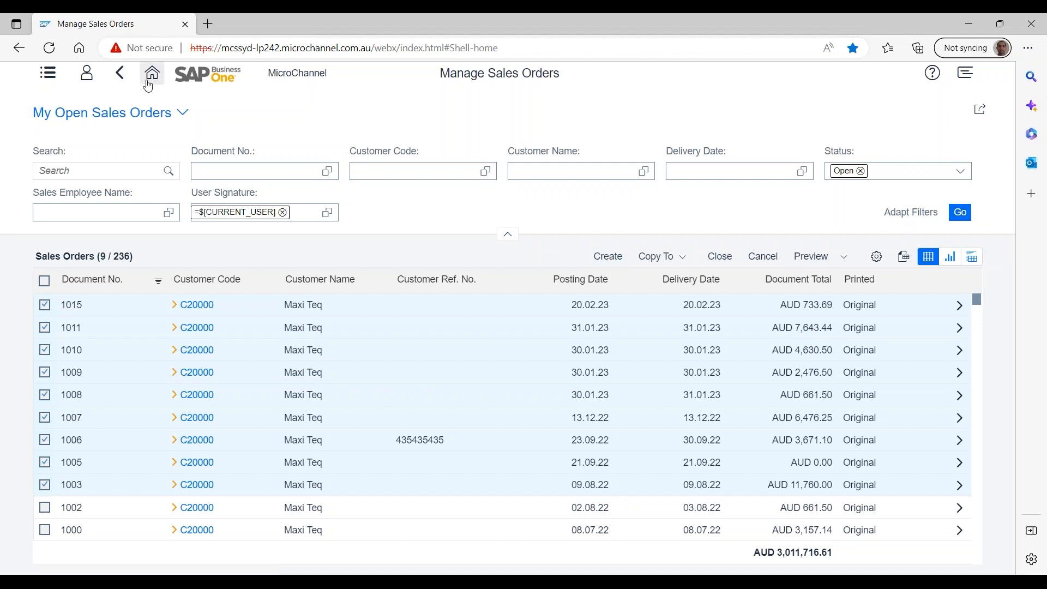
{"action": "left_click", "coordinate": [50, 84]}
{"action": "left_click", "coordinate": [63, 278]}
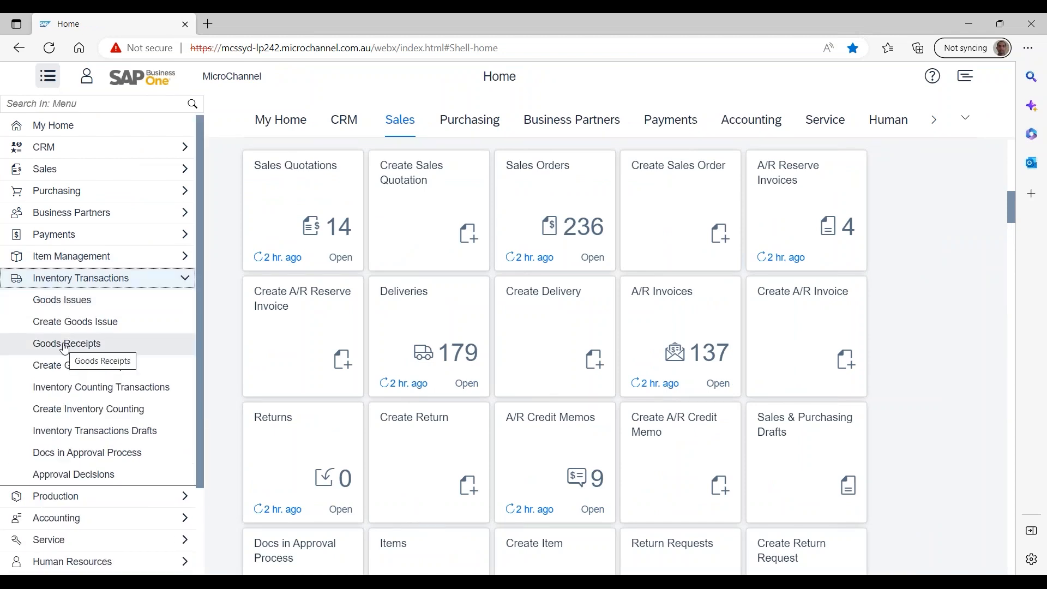
Examine the general and contents sections of a new blank goods issue and return to the home page without saving it.
{"action": "left_click", "coordinate": [88, 302]}
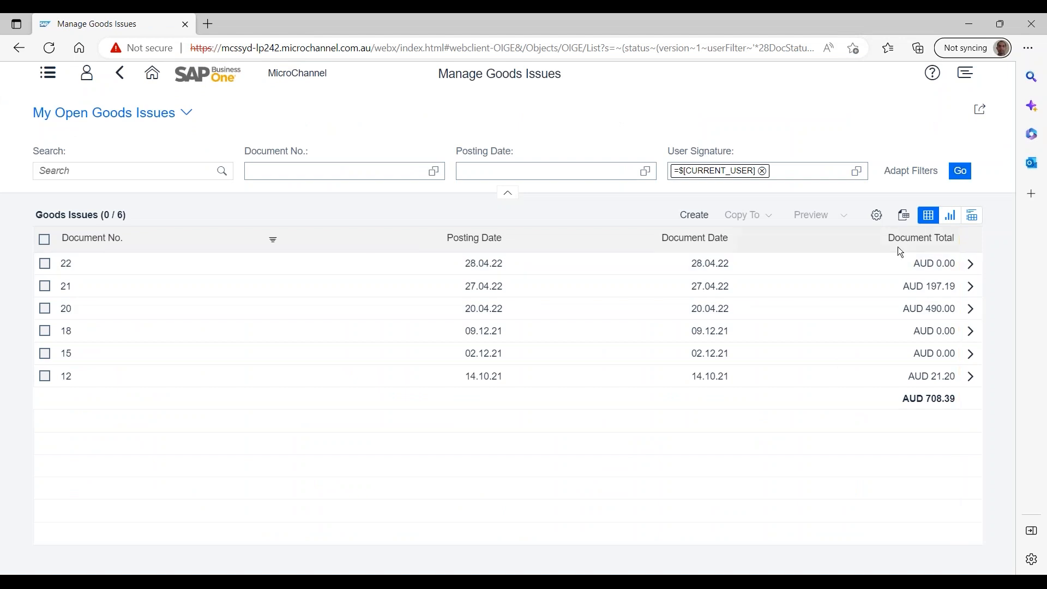
{"action": "left_click", "coordinate": [695, 216]}
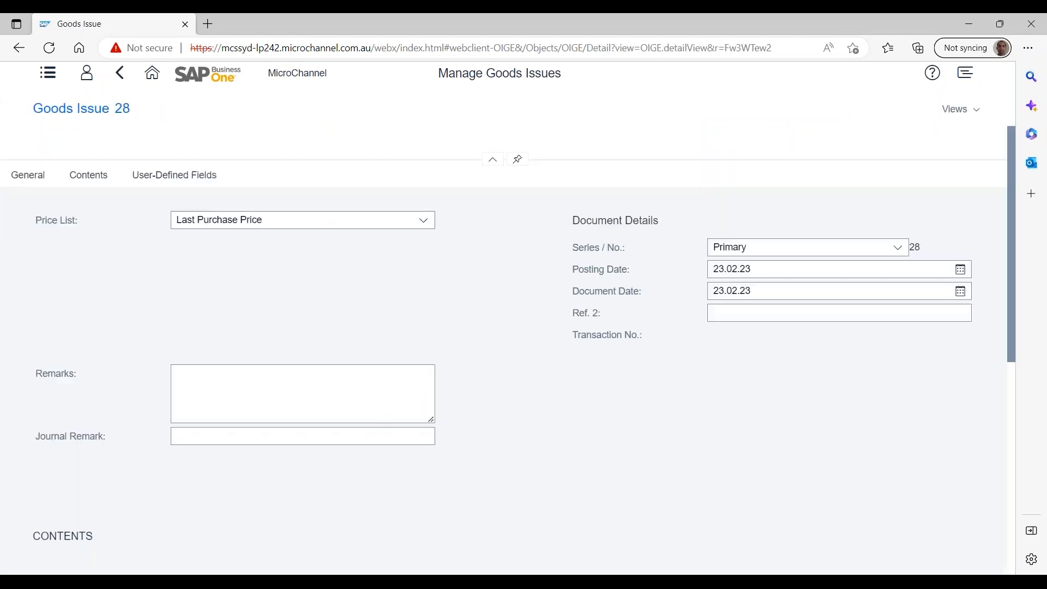
{"action": "scroll", "coordinate": [508, 380], "scroll_direction": "down", "scroll_amount": 3}
{"action": "scroll", "coordinate": [507, 381], "scroll_direction": "up", "scroll_amount": 3}
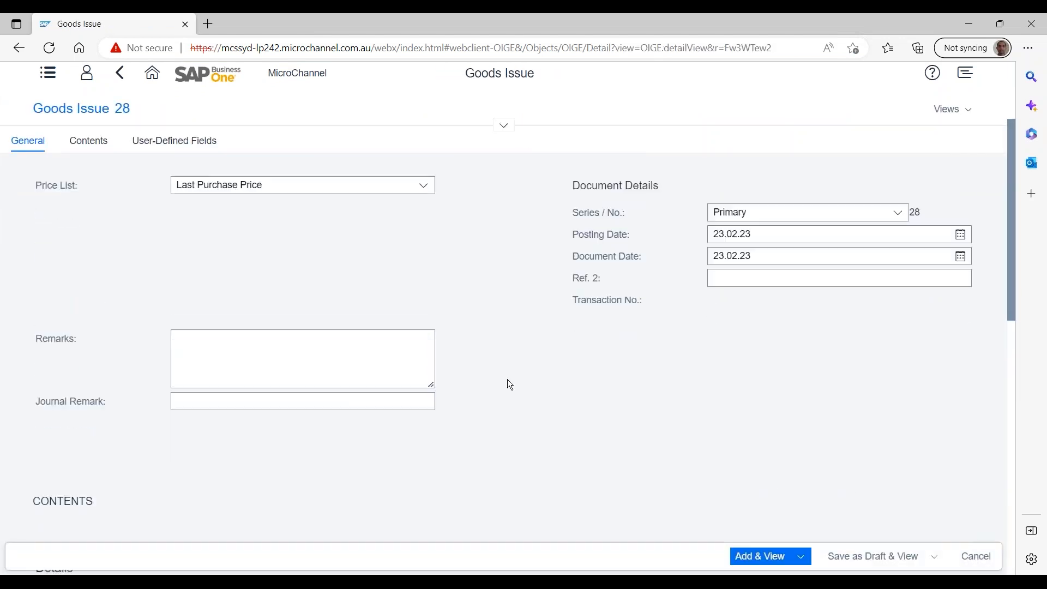
{"action": "scroll", "coordinate": [510, 385], "scroll_direction": "down", "scroll_amount": 5}
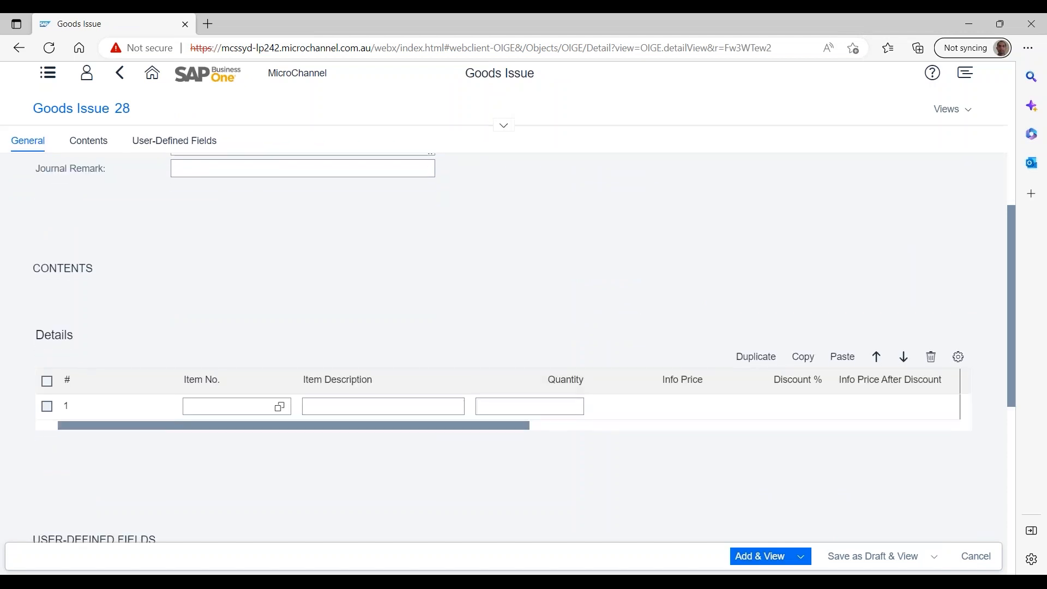
{"action": "left_click", "coordinate": [152, 72]}
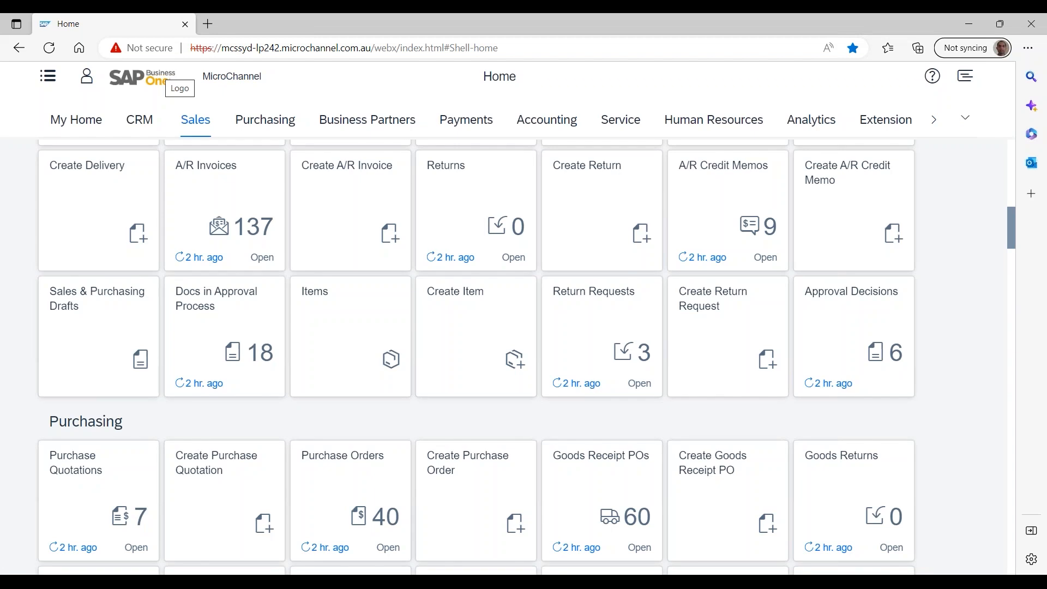
Create a new inventory counting document and look at the available counting types, keeping Single Counter.
{"action": "left_click", "coordinate": [44, 76]}
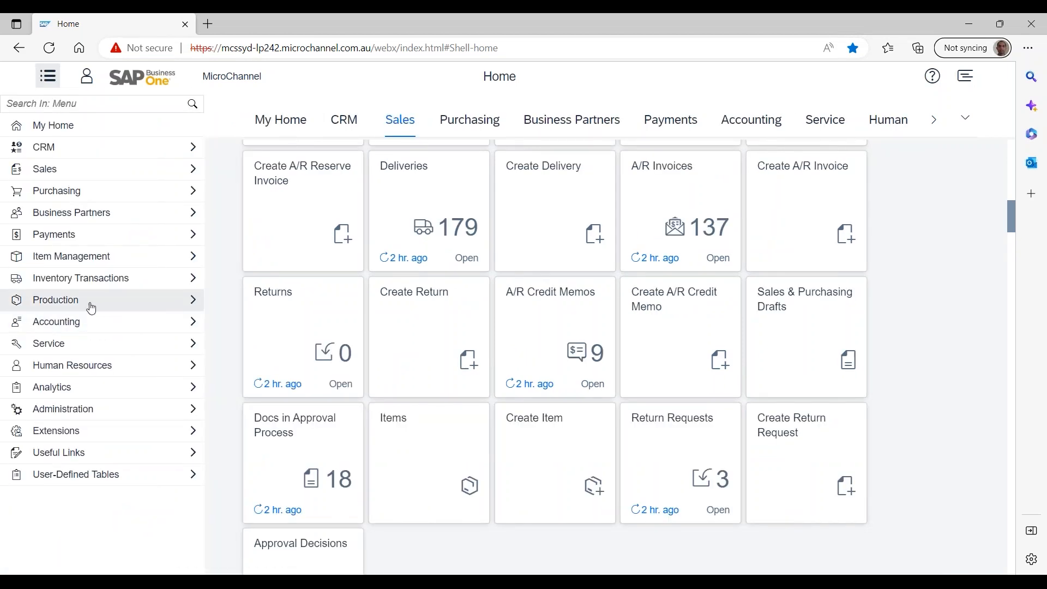
{"action": "left_click", "coordinate": [116, 280]}
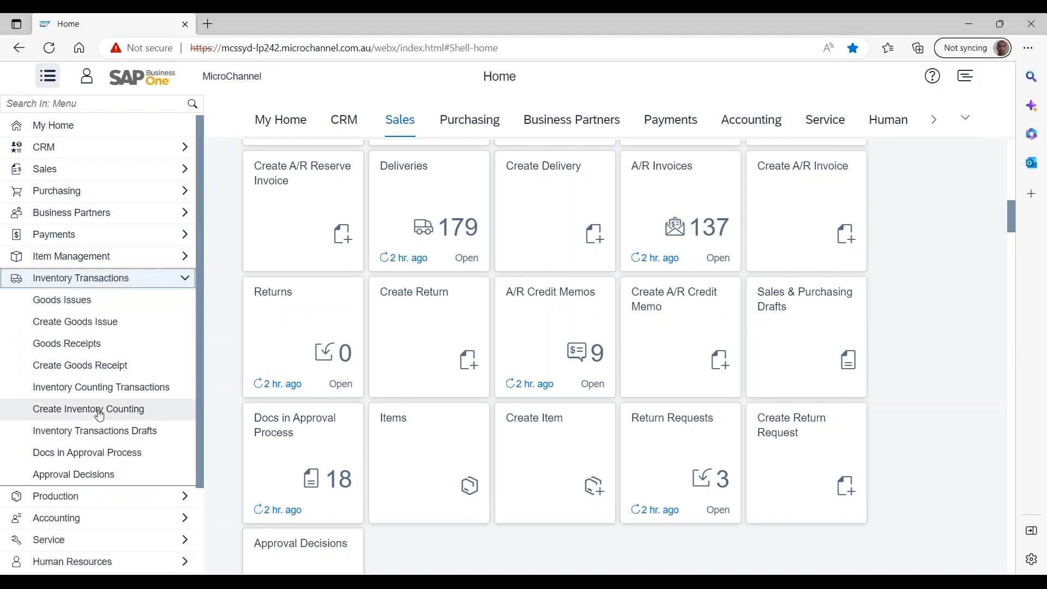
{"action": "left_click", "coordinate": [69, 410]}
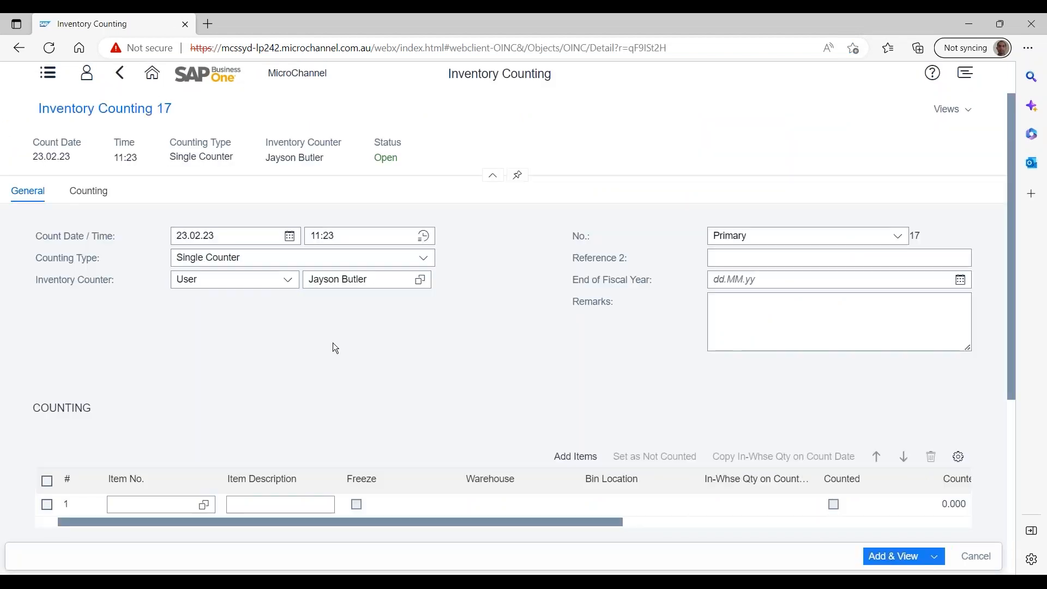
{"action": "left_click", "coordinate": [424, 259]}
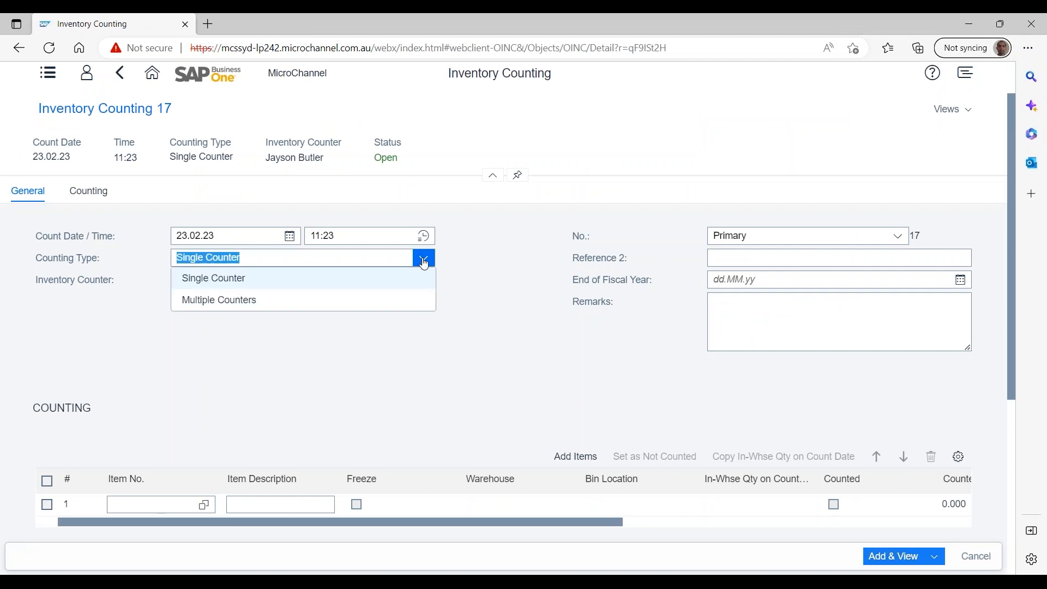
{"action": "left_click", "coordinate": [499, 279]}
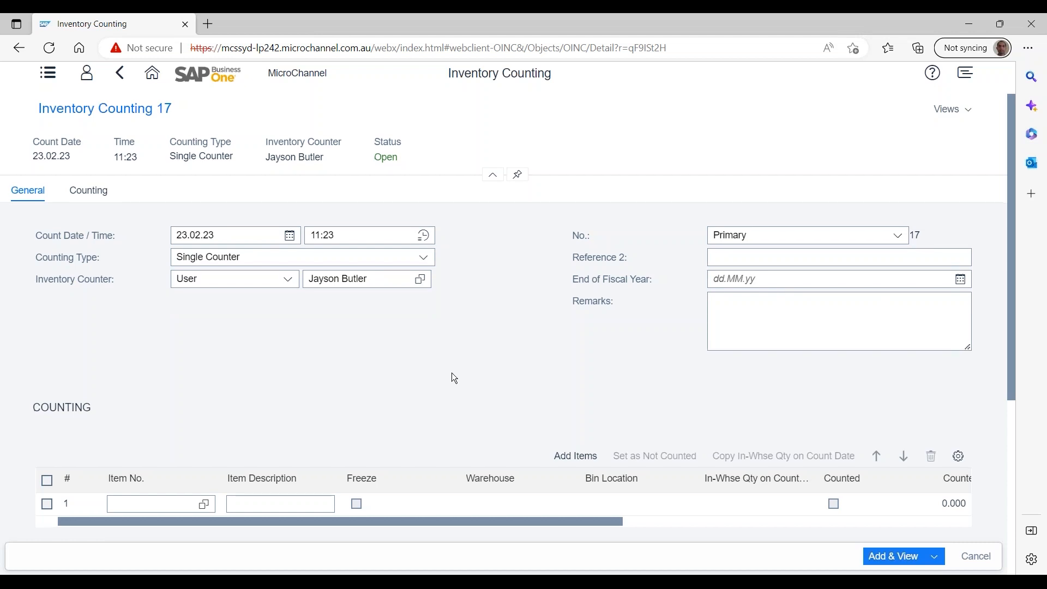
Open the Add Items selection for the count and choose Sydney Bin Warehouse 05 instead of General Warehouse 01.
{"action": "scroll", "coordinate": [454, 378], "scroll_direction": "down", "scroll_amount": 2}
{"action": "left_click", "coordinate": [183, 393]}
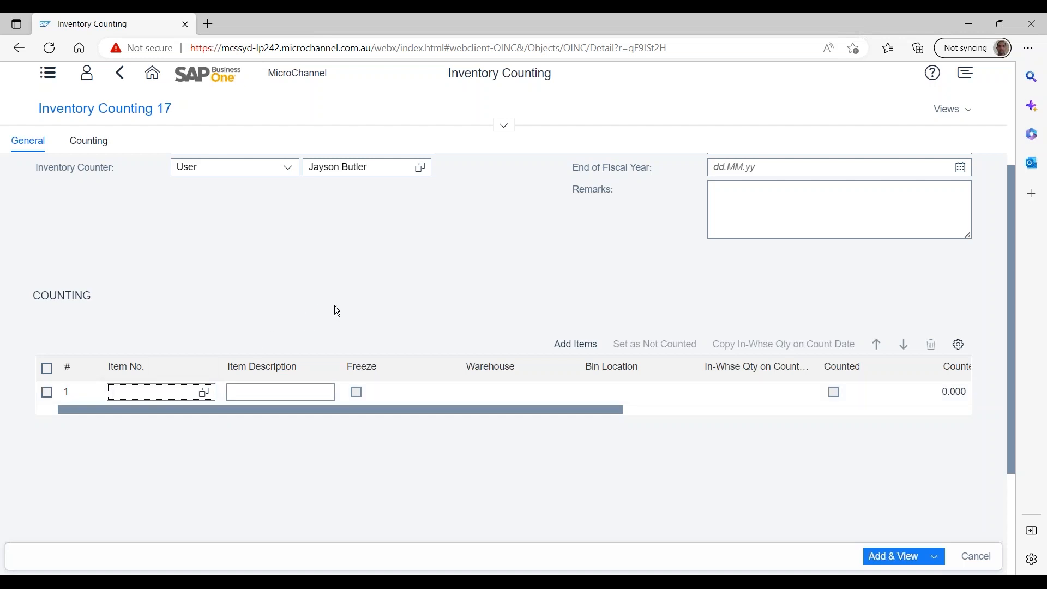
{"action": "left_click", "coordinate": [588, 344]}
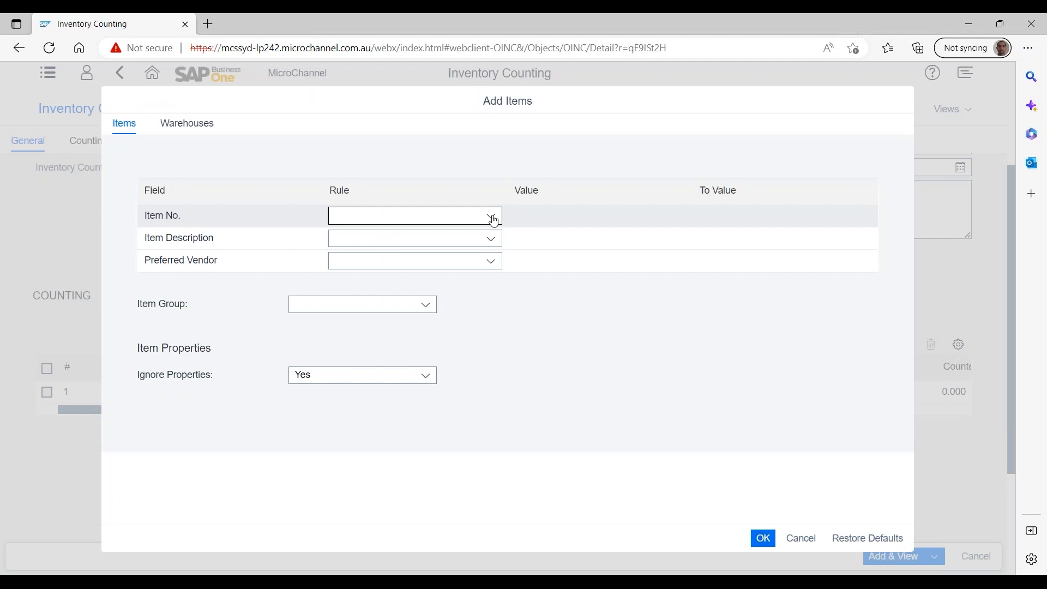
{"action": "left_click", "coordinate": [197, 126]}
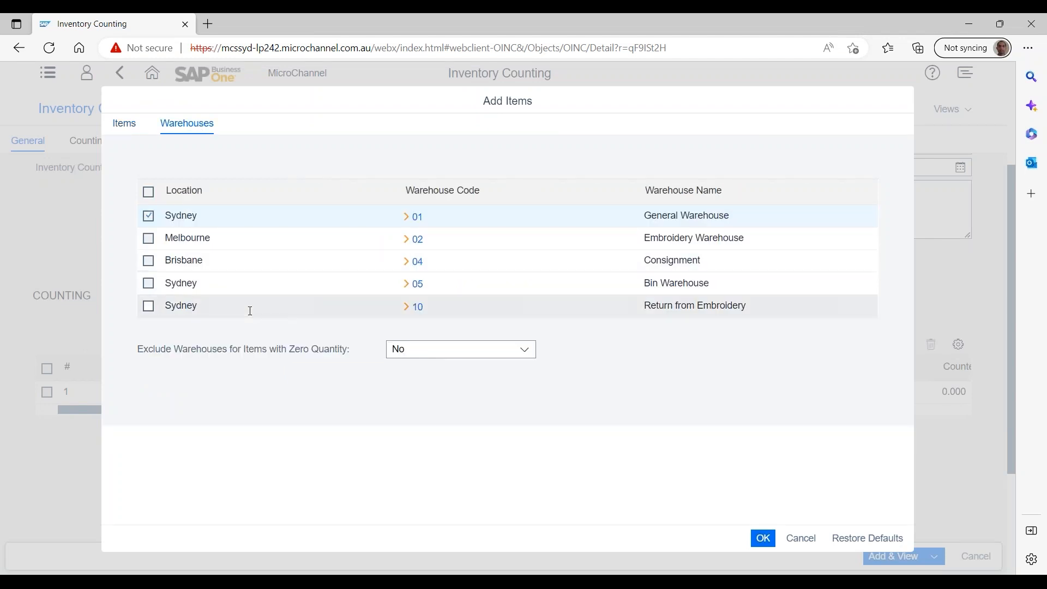
{"action": "left_click", "coordinate": [148, 216]}
{"action": "left_click", "coordinate": [148, 282]}
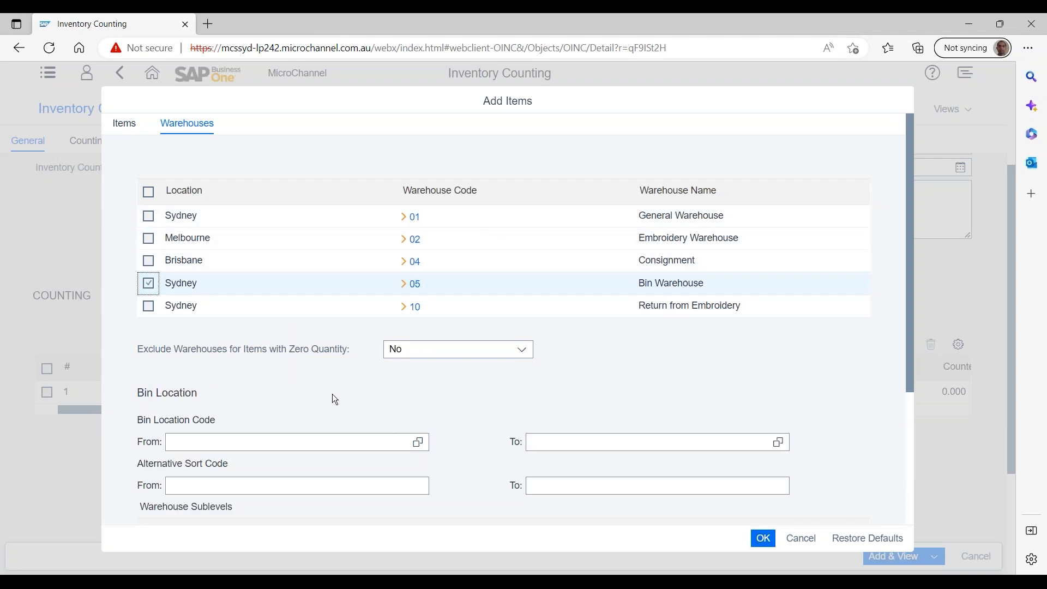
Set the bin location code range from 05-A01-S01-L01 to 05-A01-S03-L02.
{"action": "left_click", "coordinate": [417, 441]}
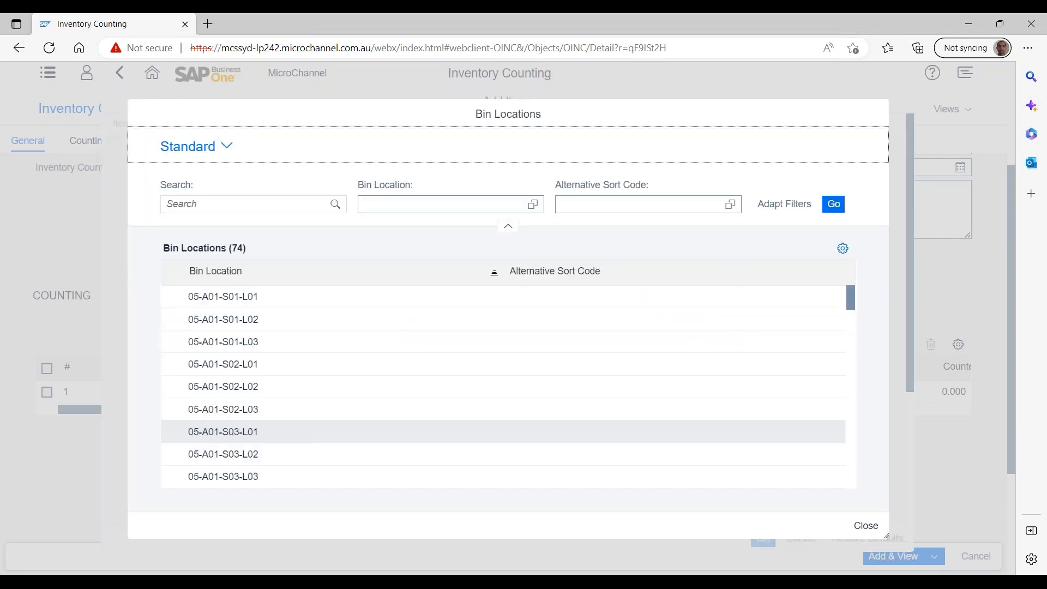
{"action": "left_click", "coordinate": [247, 295]}
{"action": "left_click", "coordinate": [780, 443]}
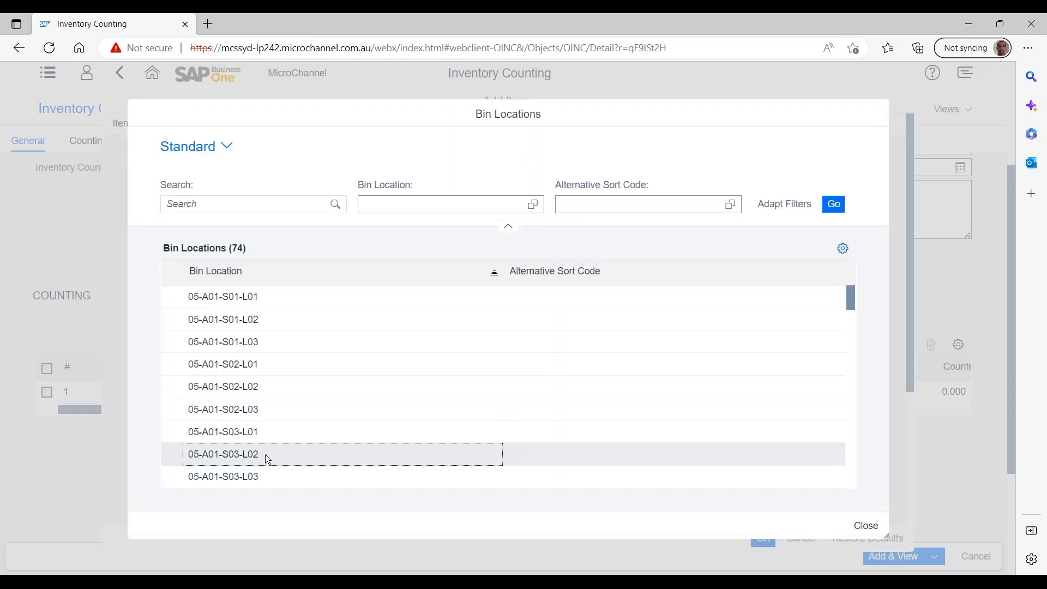
{"action": "left_click", "coordinate": [266, 453]}
{"action": "scroll", "coordinate": [277, 458], "scroll_direction": "down", "scroll_amount": 3}
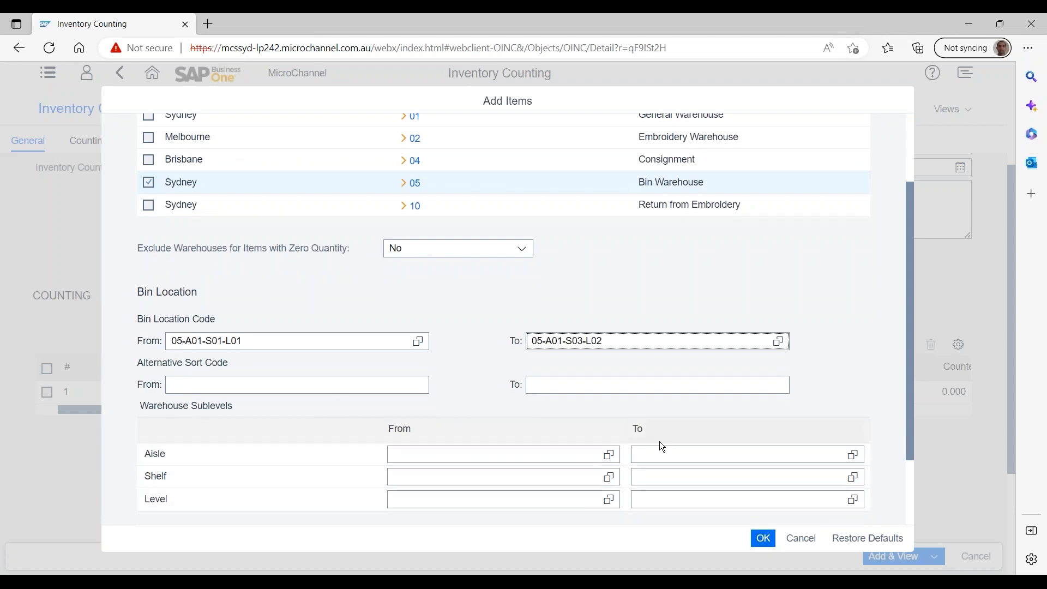
Add the items matching the warehouse and bin selection to the counting lines and save the inventory counting document.
{"action": "left_click", "coordinate": [764, 538]}
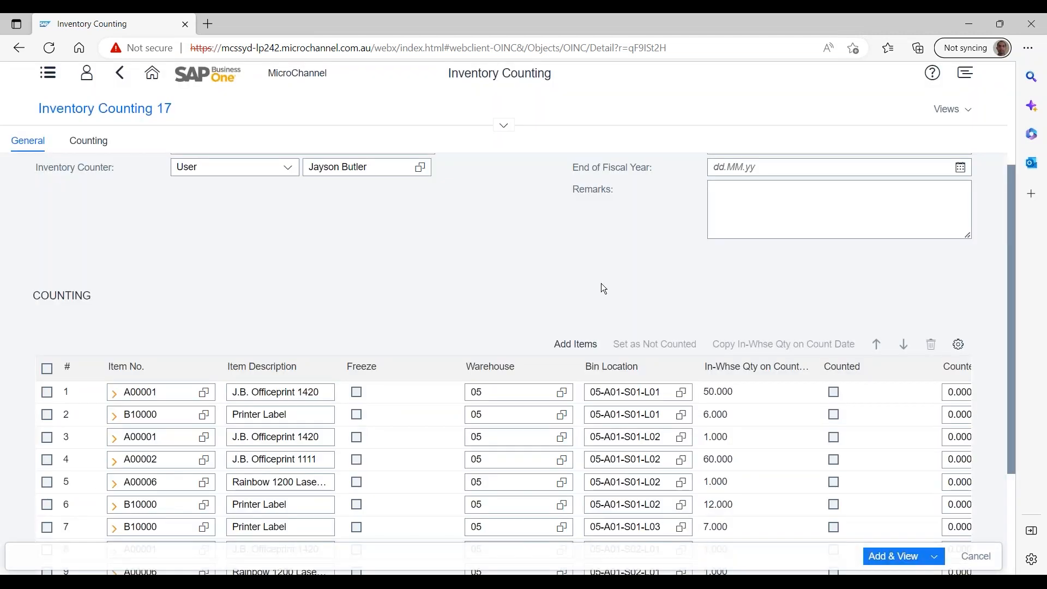
{"action": "scroll", "coordinate": [602, 283], "scroll_direction": "down", "scroll_amount": 3}
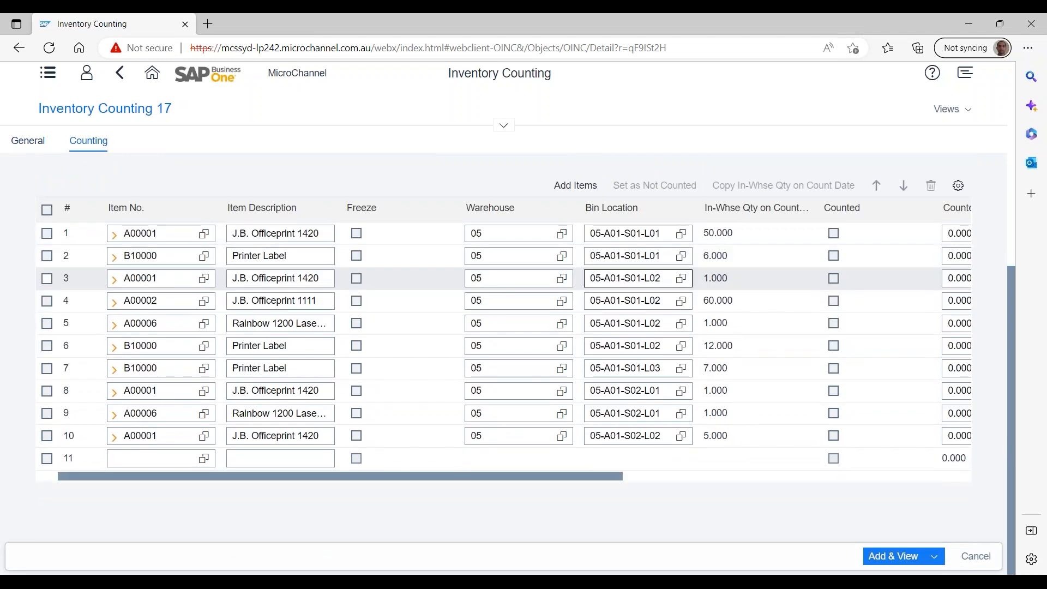
{"action": "left_click", "coordinate": [895, 556]}
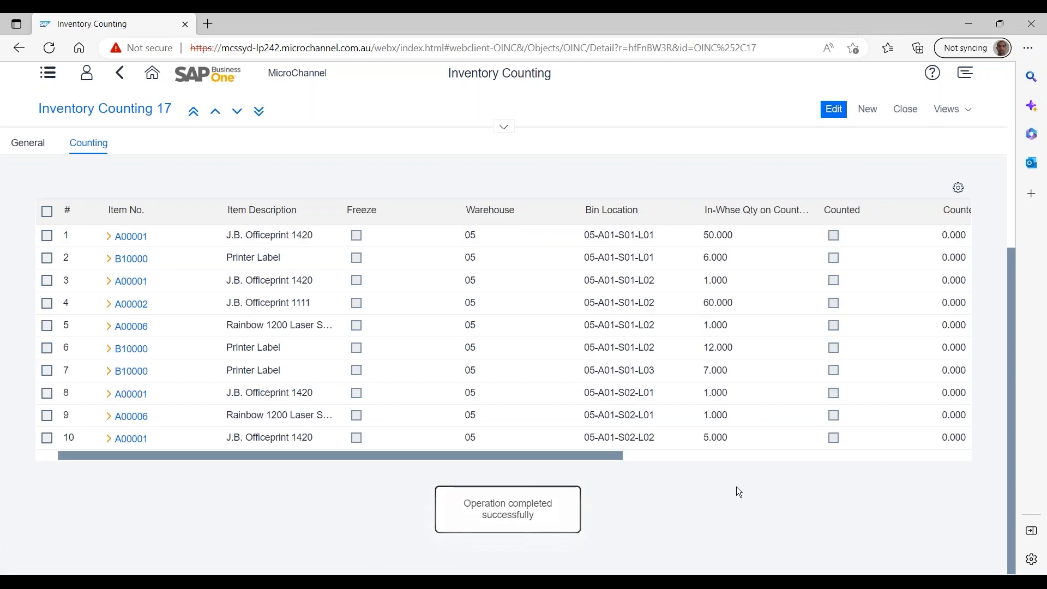
Record counted quantities of 49 on line 1 and 7 on line 2 of the inventory counting, and update the document.
{"action": "left_click_drag", "start_coordinate": [617, 459], "coordinate": [947, 461]}
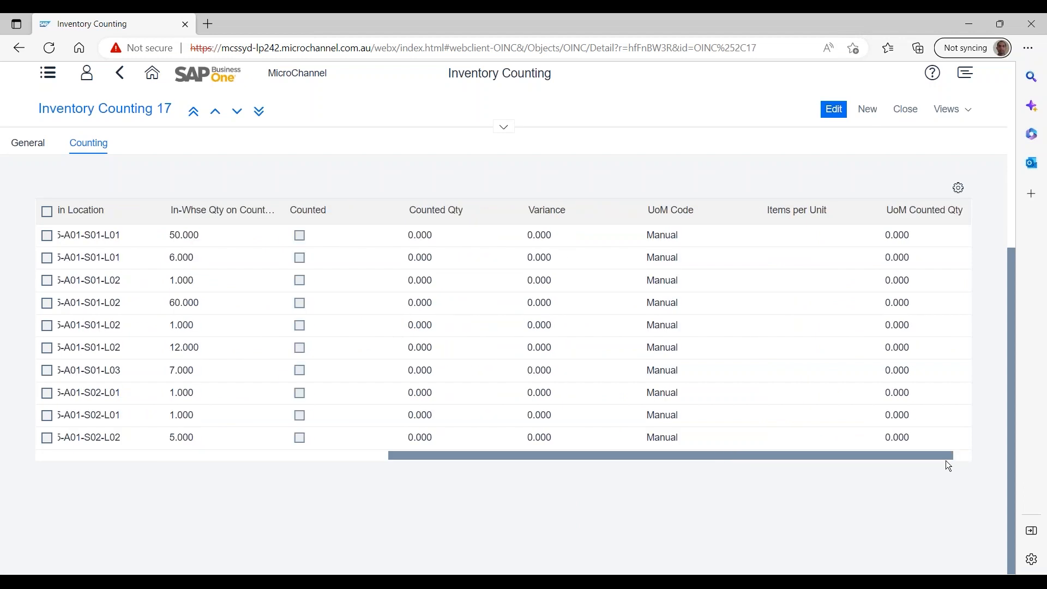
{"action": "left_click", "coordinate": [832, 110]}
{"action": "left_click", "coordinate": [410, 236]}
{"action": "type", "text": "49"}
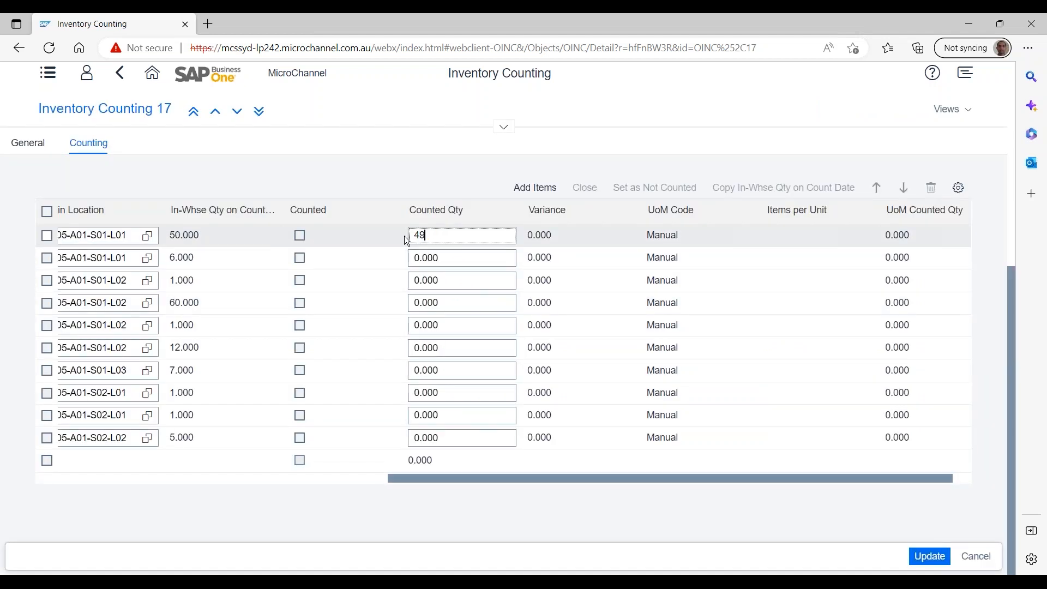
{"action": "left_click", "coordinate": [452, 258]}
{"action": "type", "text": "7"}
{"action": "left_click", "coordinate": [414, 281]}
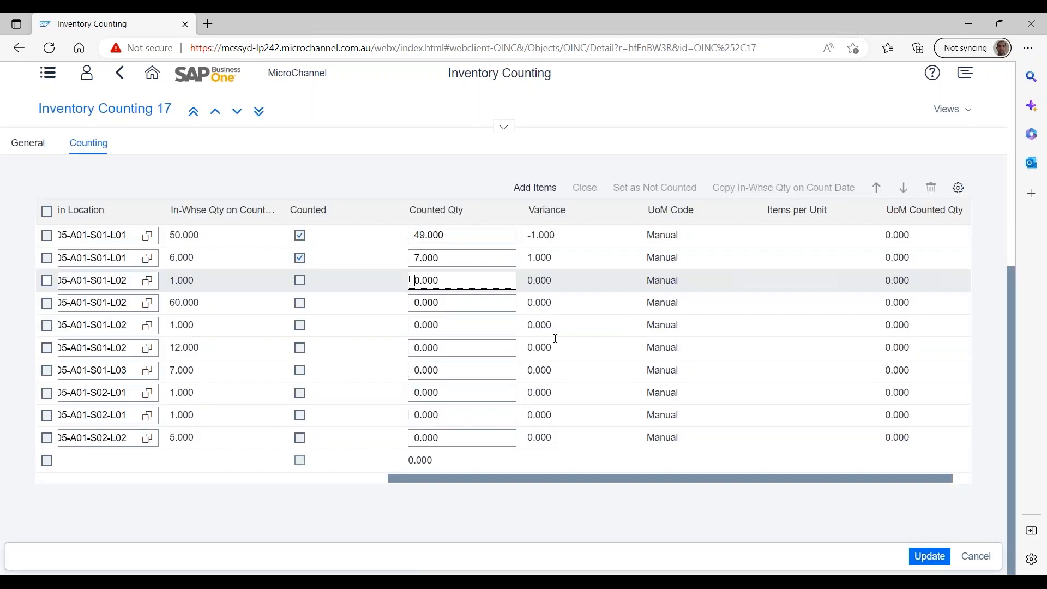
{"action": "left_click", "coordinate": [923, 560]}
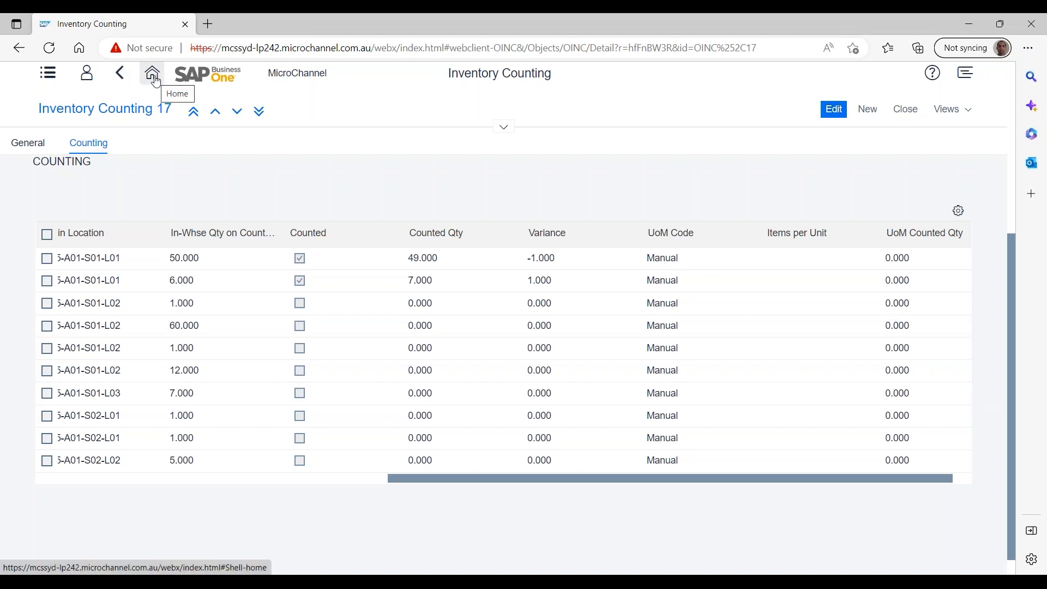
Open the list of inventory counting transactions to review the counting lines and variances.
{"action": "left_click", "coordinate": [47, 72]}
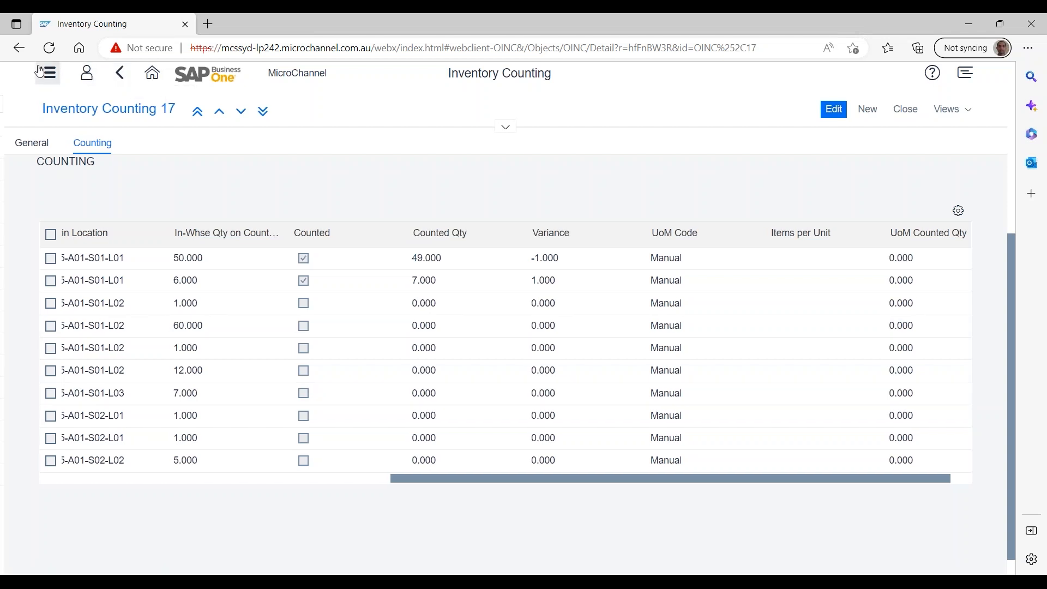
{"action": "left_click", "coordinate": [101, 282]}
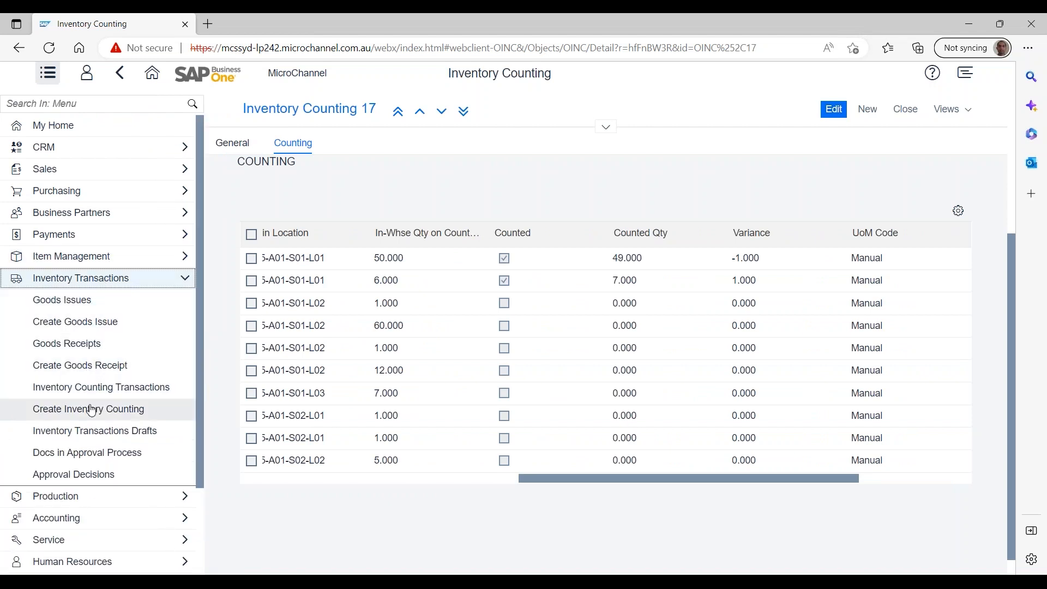
{"action": "left_click", "coordinate": [101, 387]}
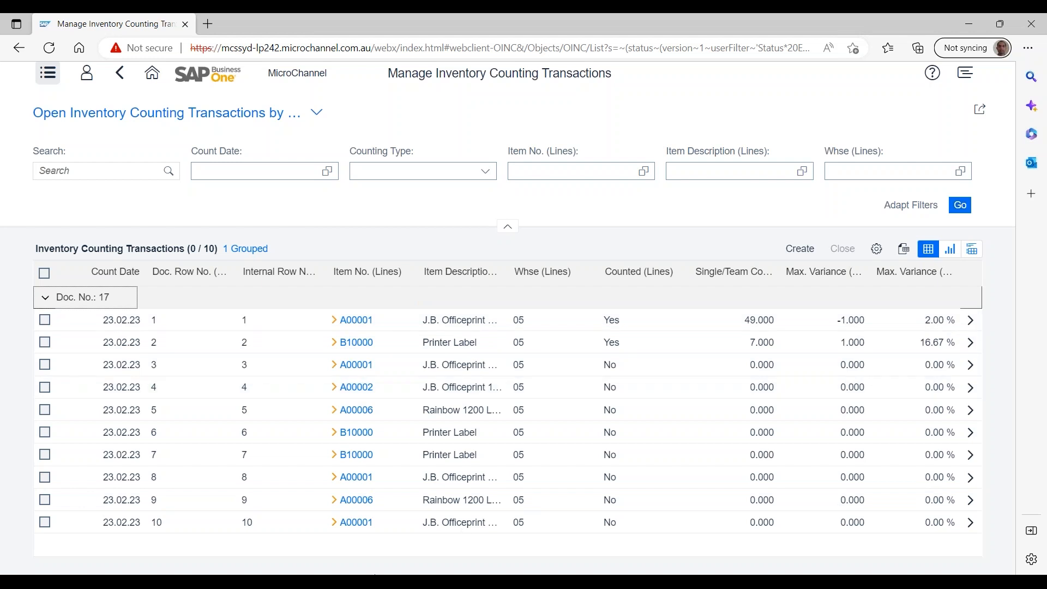
Switch to the SAP Business One desktop client, examine the same inventory counting document there, and close it without changes.
{"action": "mouse_move", "coordinate": [484, 582]}
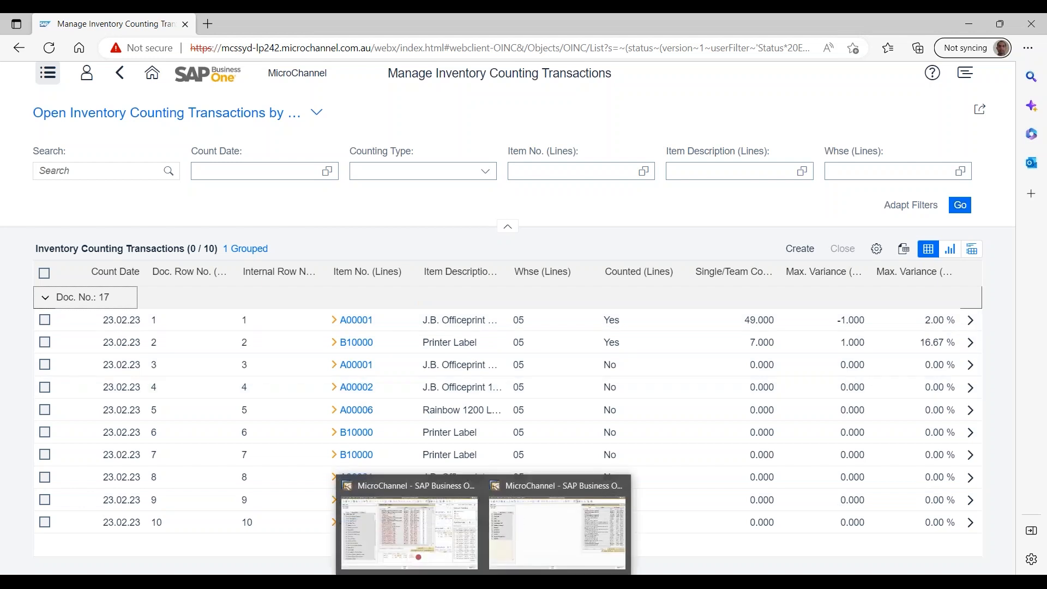
{"action": "left_click", "coordinate": [413, 514]}
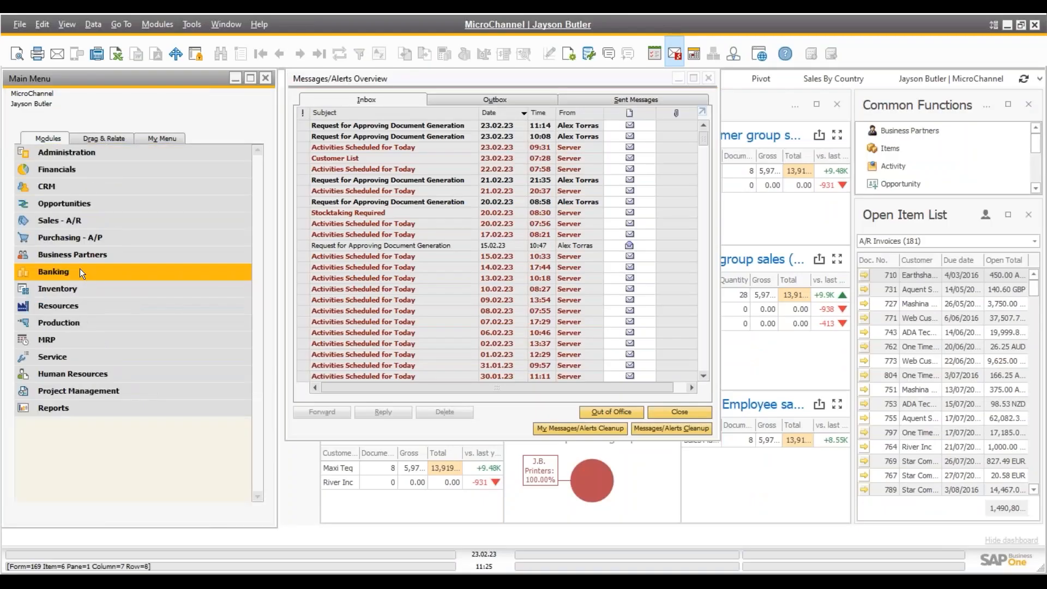
{"action": "left_click", "coordinate": [57, 288]}
{"action": "left_click", "coordinate": [84, 389]}
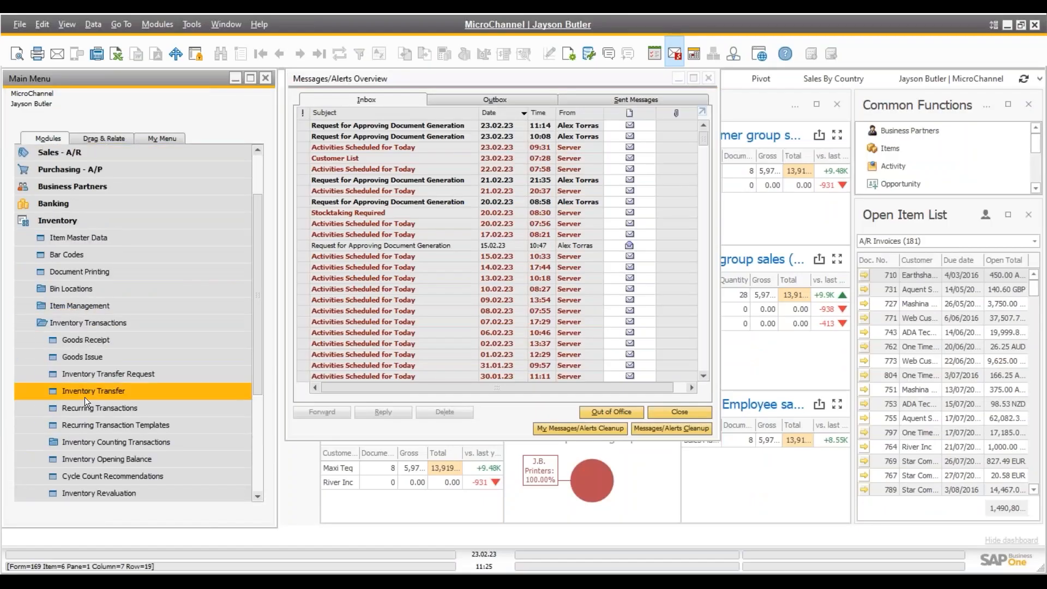
{"action": "left_click", "coordinate": [86, 439]}
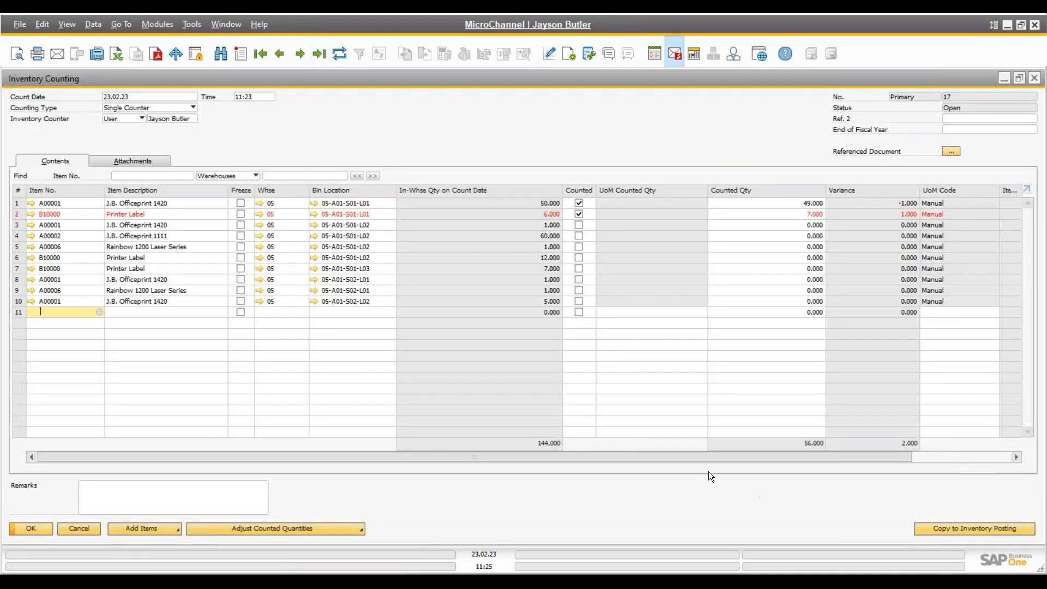
{"action": "left_click", "coordinate": [90, 528]}
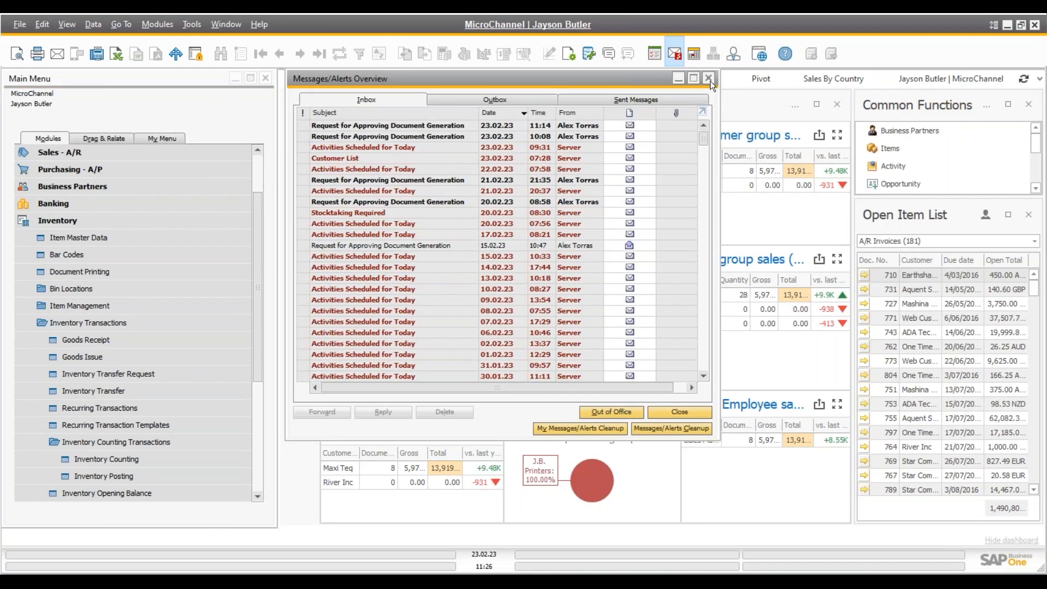
Close the messages and alerts overview, collapse the Inventory module, and switch back to the SAP Business One web client.
{"action": "left_click", "coordinate": [709, 79]}
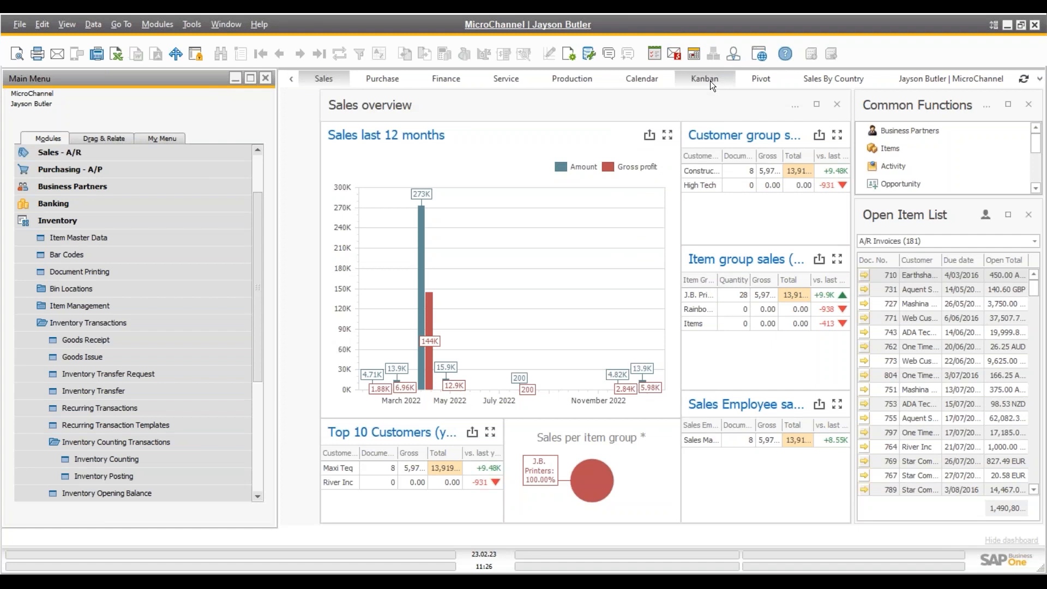
{"action": "left_click", "coordinate": [60, 210]}
{"action": "left_click", "coordinate": [41, 268]}
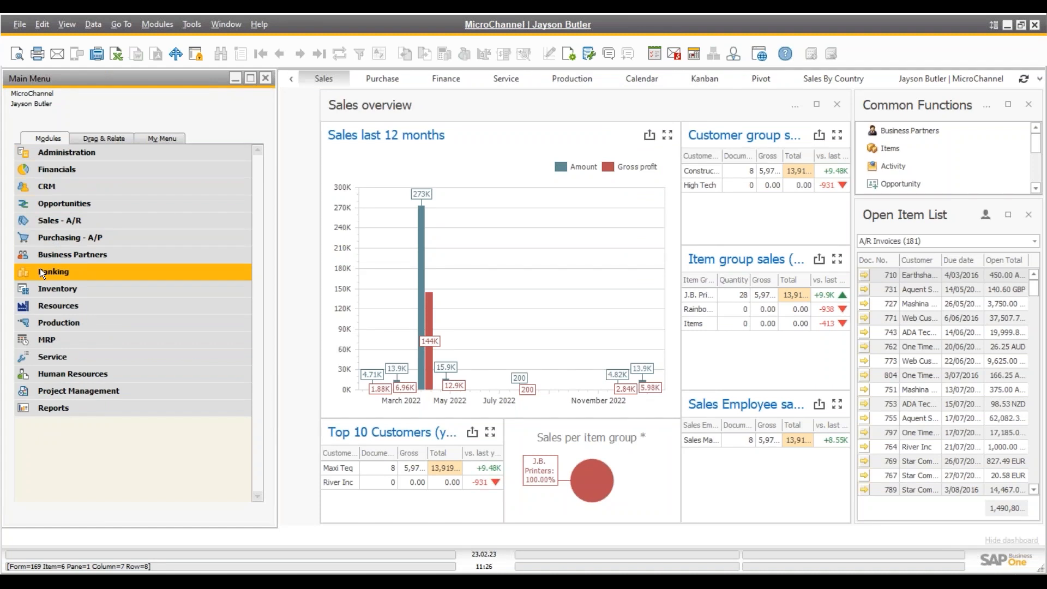
{"action": "key", "text": "alt+Tab"}
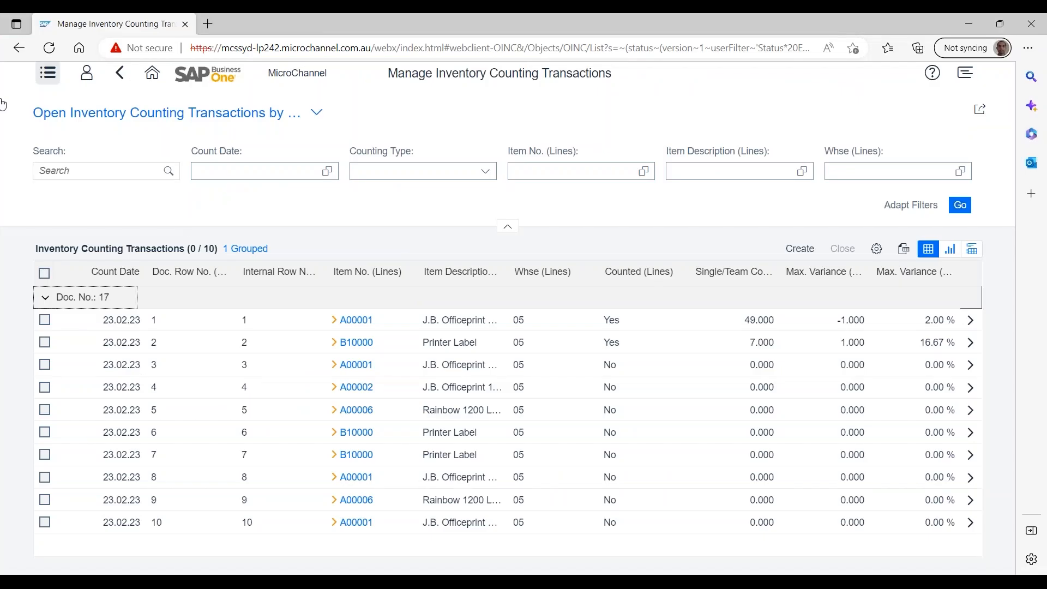
Open the list of bills of materials from the production area and show it in the Grouped Bills of Materials view.
{"action": "left_click", "coordinate": [152, 72]}
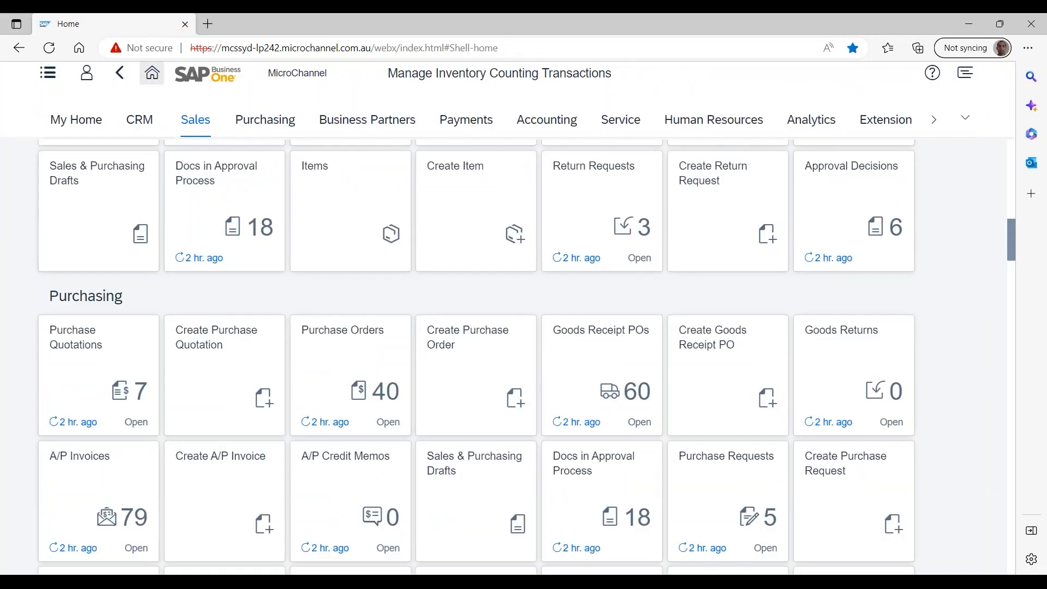
{"action": "left_click", "coordinate": [48, 78]}
{"action": "left_click", "coordinate": [73, 305]}
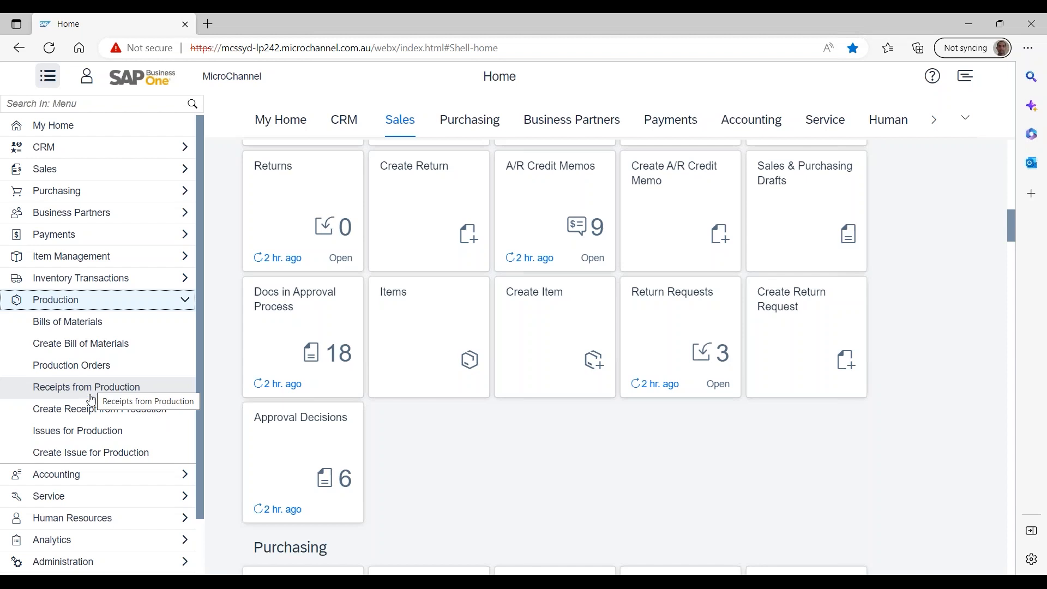
{"action": "left_click", "coordinate": [81, 321]}
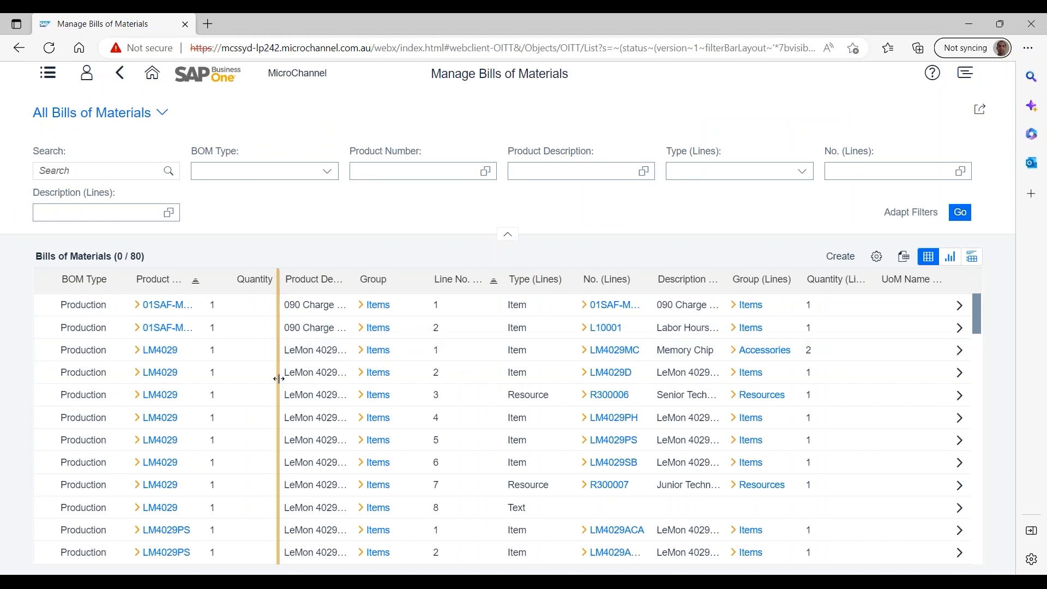
{"action": "left_click", "coordinate": [162, 113]}
{"action": "left_click", "coordinate": [88, 192]}
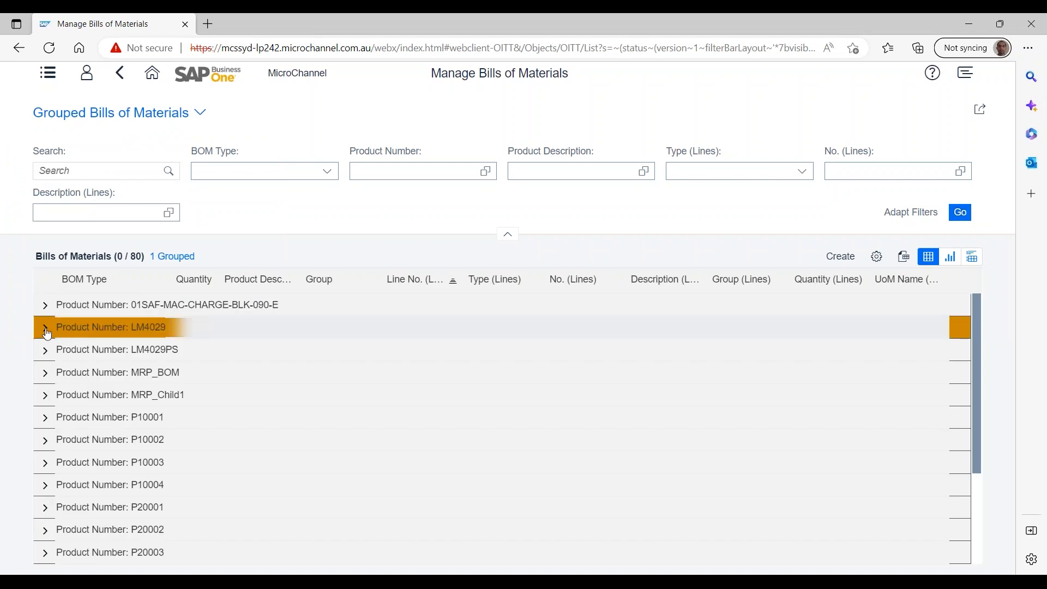
Expand product LM4029 and open its bill of materials to examine the route stages, items and resources in its contents.
{"action": "left_click", "coordinate": [46, 327]}
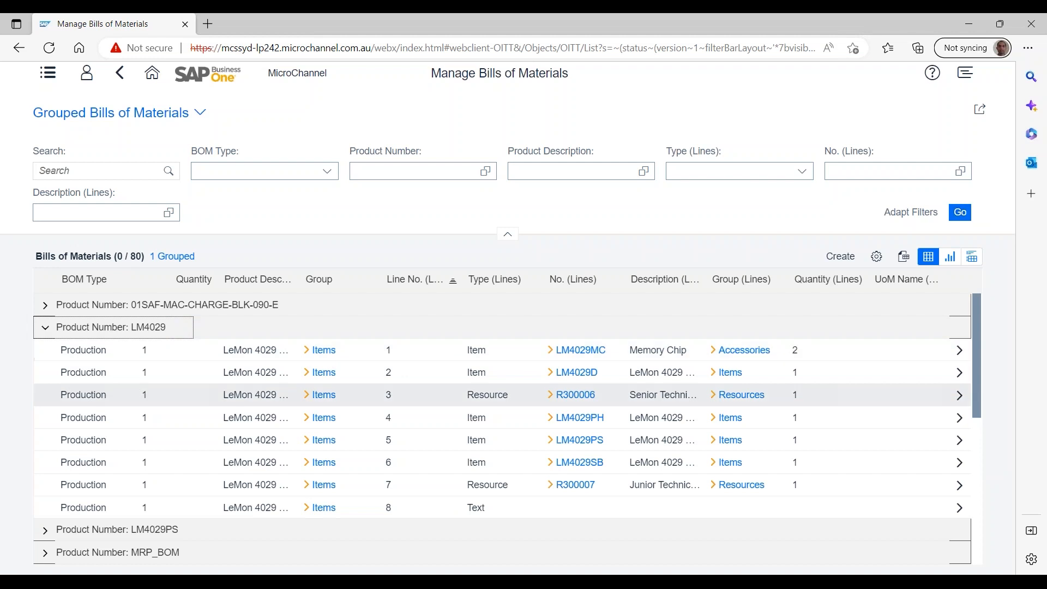
{"action": "left_click", "coordinate": [908, 354]}
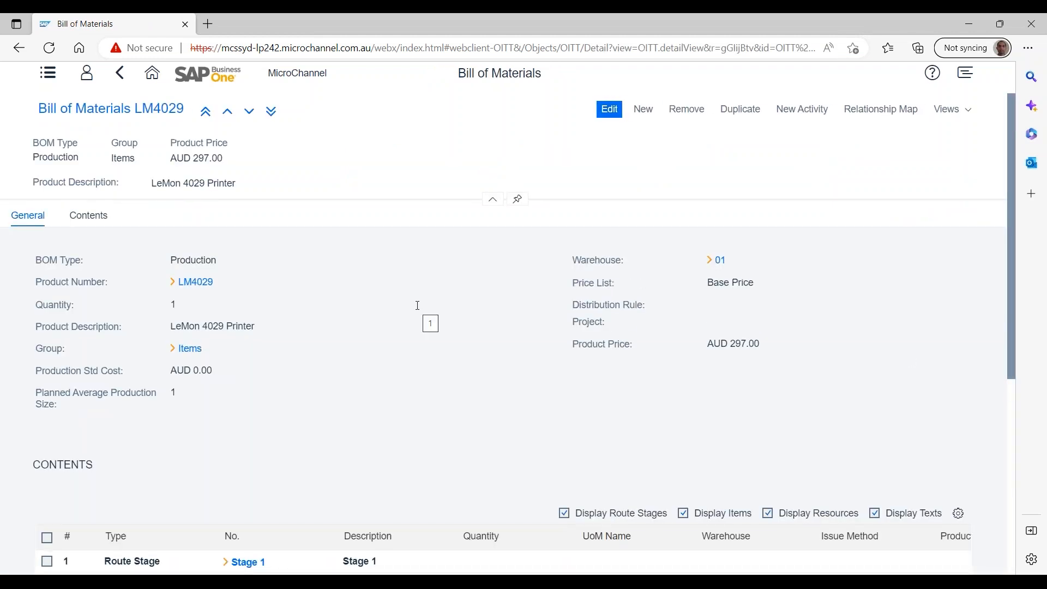
{"action": "scroll", "coordinate": [418, 306], "scroll_direction": "down", "scroll_amount": 5}
{"action": "scroll", "coordinate": [524, 360], "scroll_direction": "down", "scroll_amount": 2}
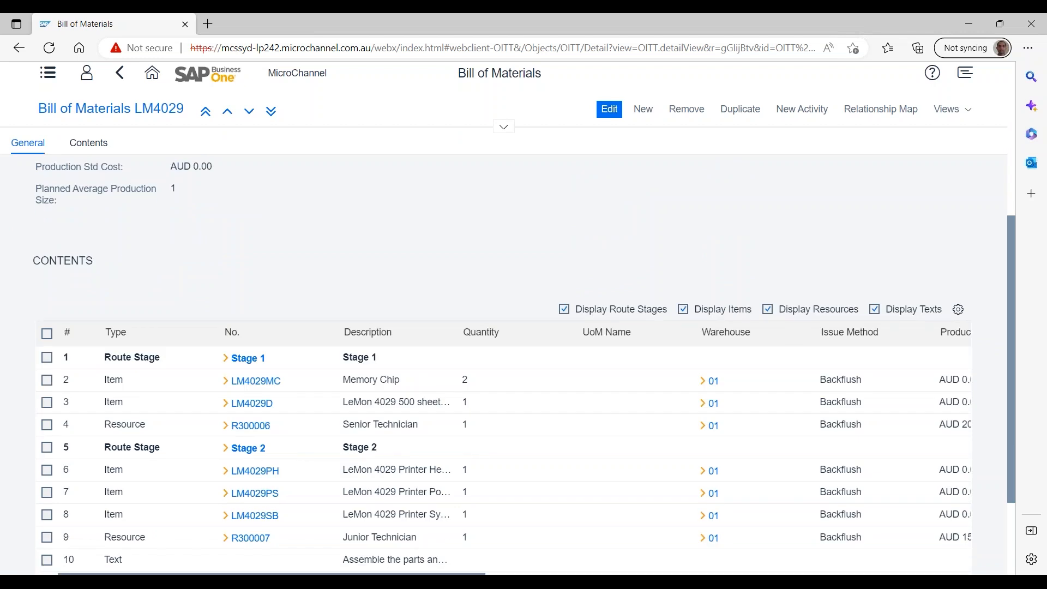
Put the LM4029 bill of materials in edit mode, examine the type options for the empty row 11, and return to the home page.
{"action": "left_click", "coordinate": [609, 109]}
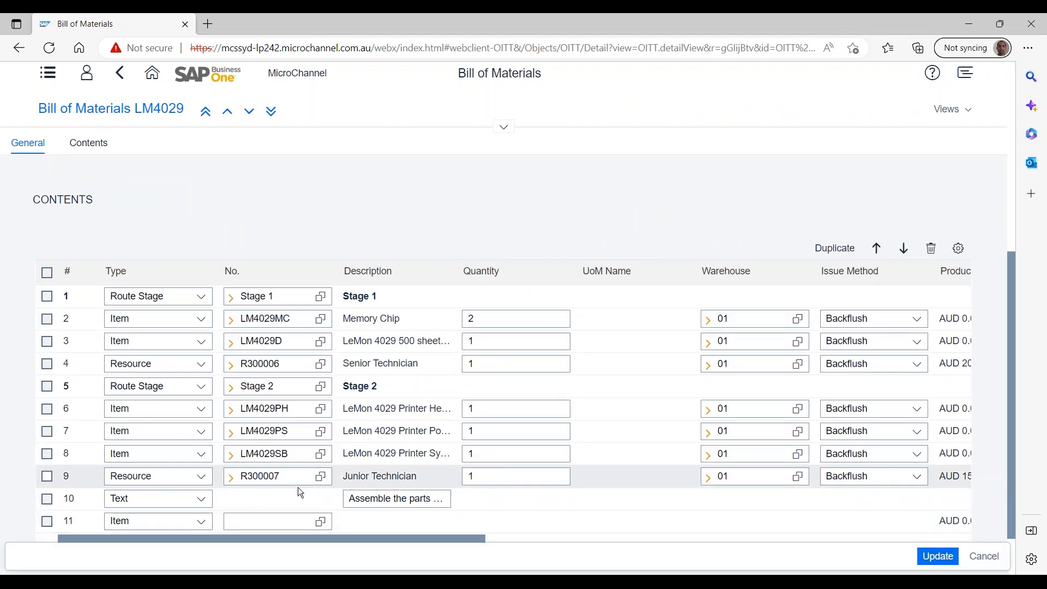
{"action": "left_click", "coordinate": [199, 522]}
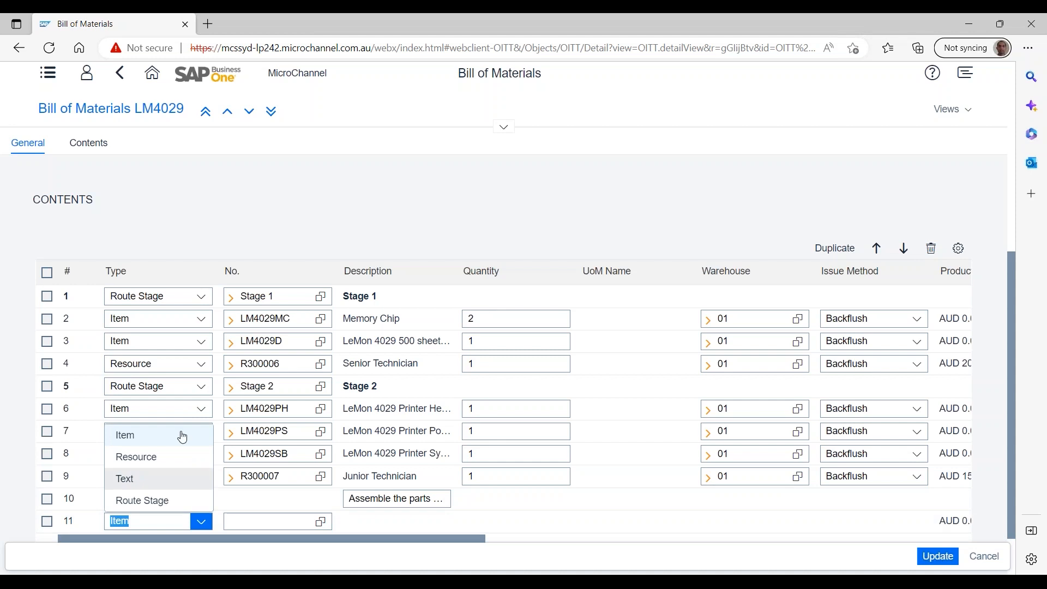
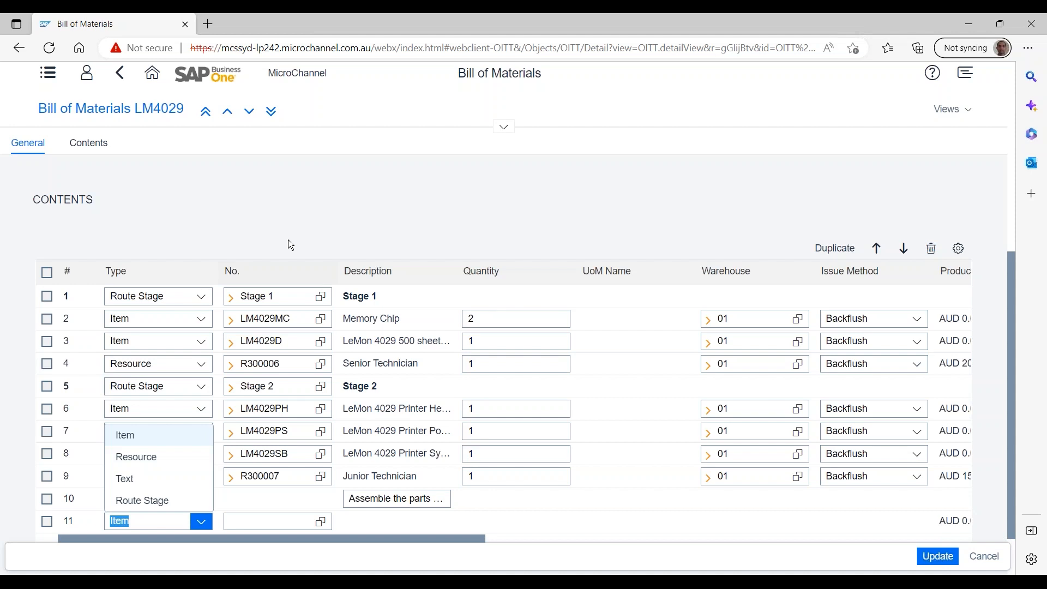
{"action": "left_click", "coordinate": [152, 73]}
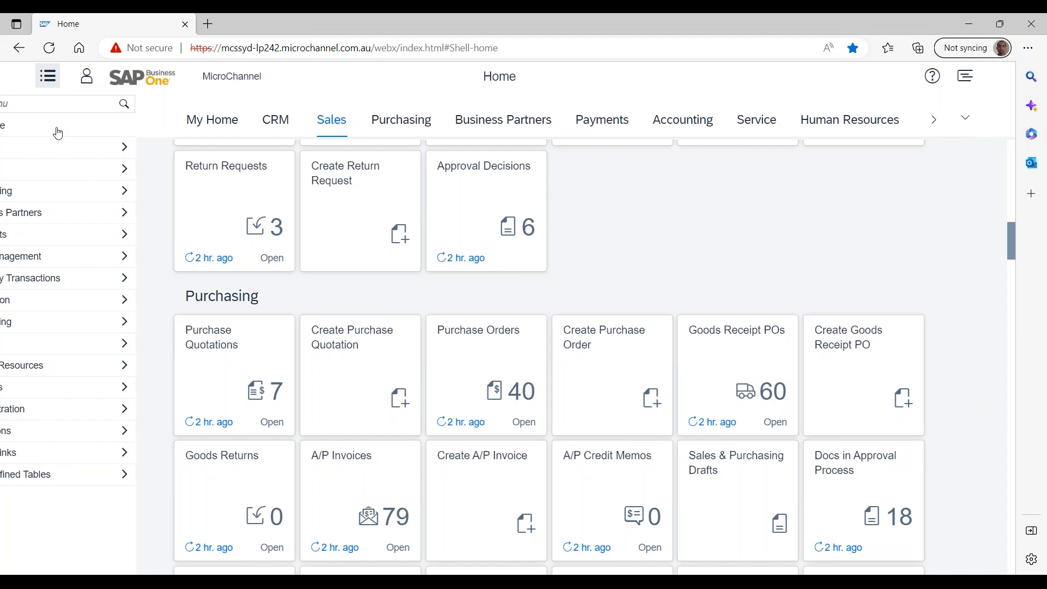
Open the production orders list, examine the components of the LM4029 order dated 15.02.23, and return to the list.
{"action": "left_click", "coordinate": [83, 306]}
{"action": "left_click", "coordinate": [71, 365]}
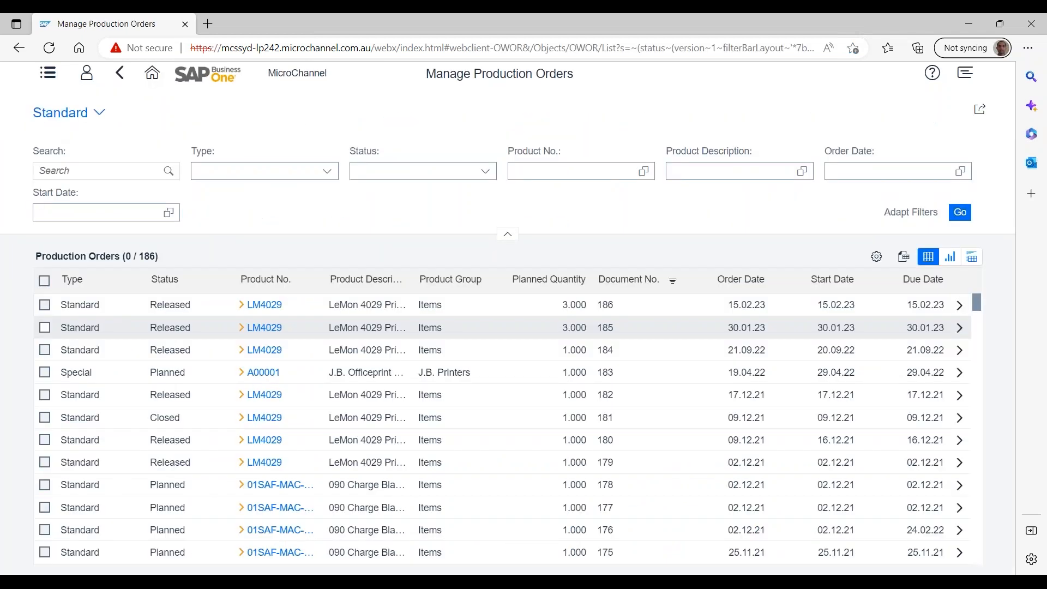
{"action": "left_click", "coordinate": [129, 305]}
{"action": "scroll", "coordinate": [129, 306], "scroll_direction": "down", "scroll_amount": 10}
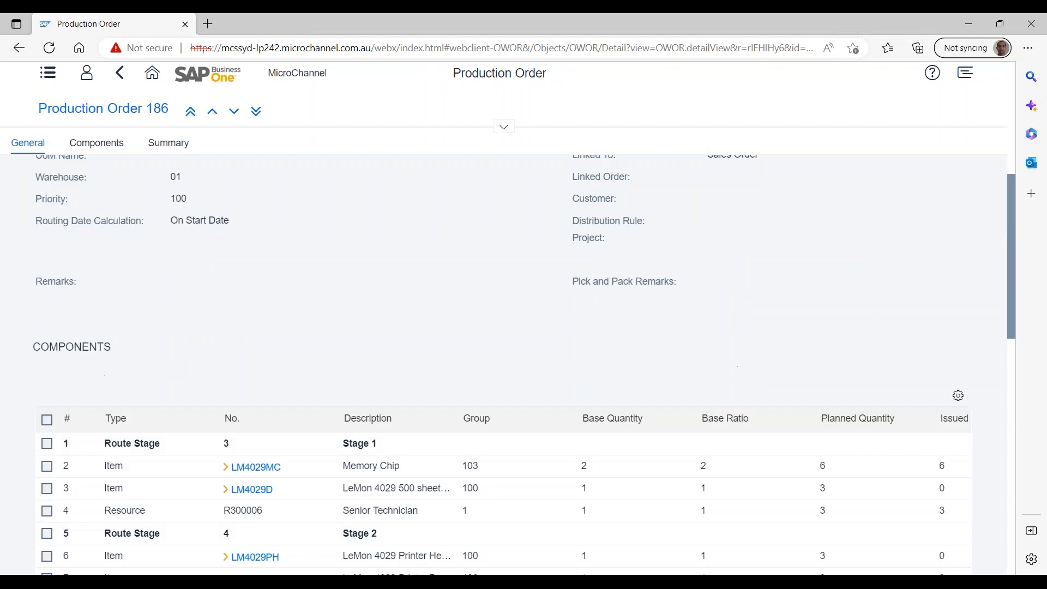
{"action": "scroll", "coordinate": [491, 397], "scroll_direction": "up", "scroll_amount": 3}
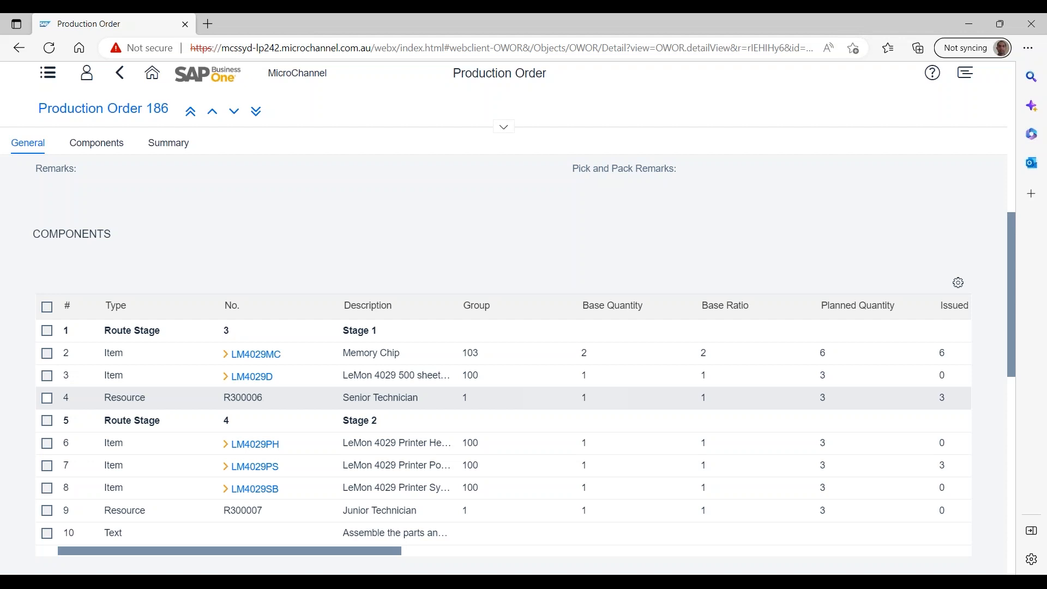
{"action": "scroll", "coordinate": [524, 355], "scroll_direction": "down", "scroll_amount": 1}
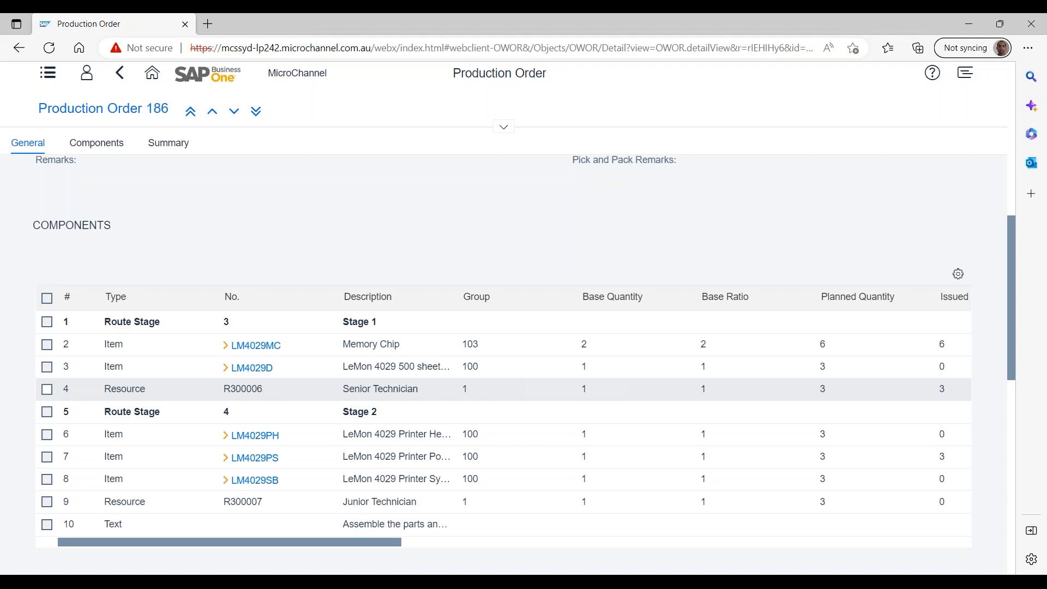
{"action": "scroll", "coordinate": [524, 355], "scroll_direction": "down", "scroll_amount": 1}
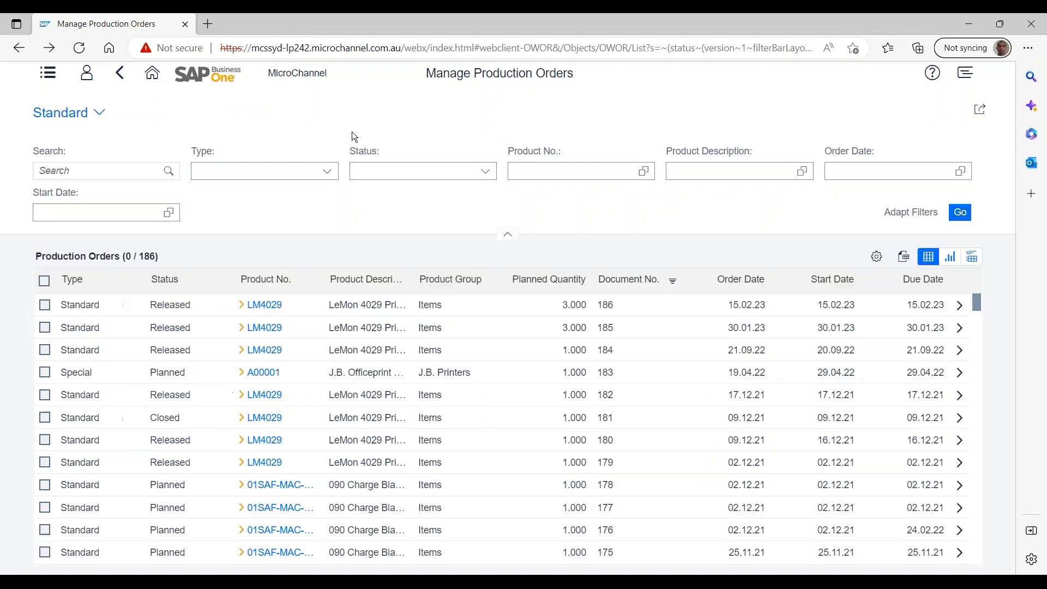
{"action": "left_click", "coordinate": [337, 131]}
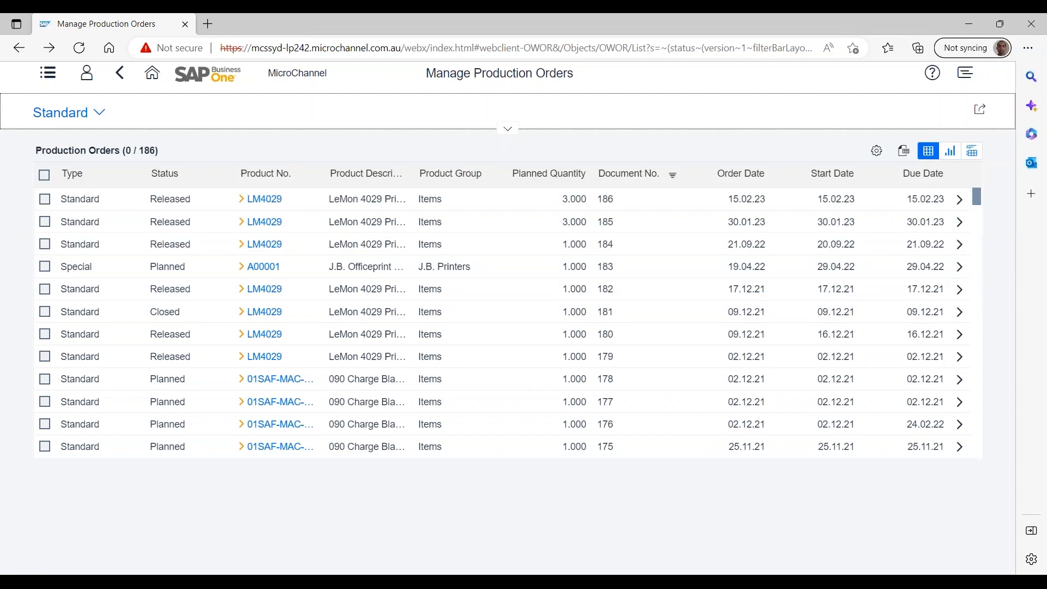
{"action": "left_click", "coordinate": [274, 138]}
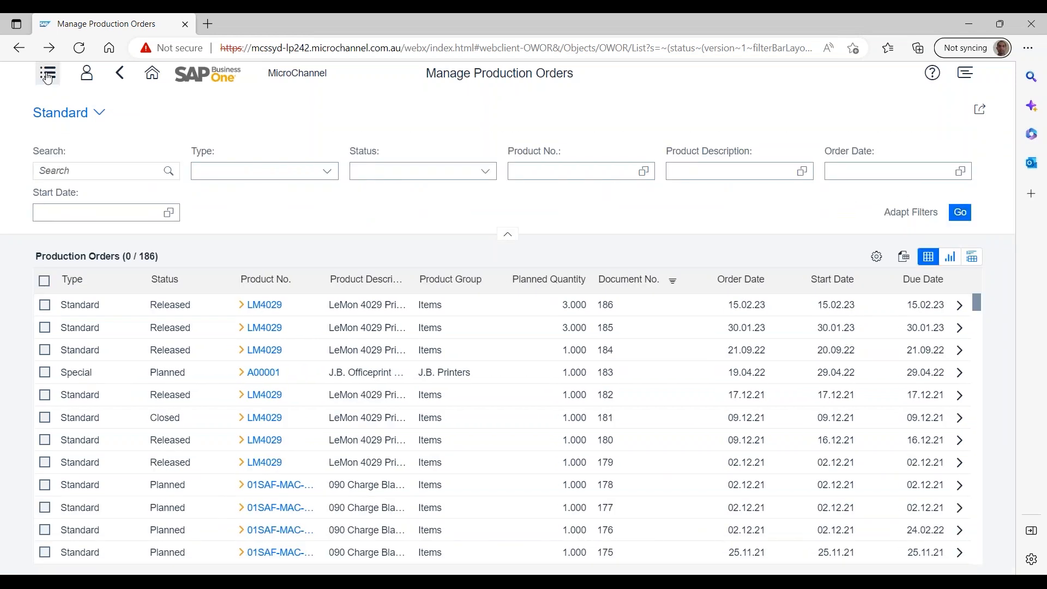
Create a new issue for production, copying items LM4029D and LM4029PH from the LM4029 production order due 15.02.23.
{"action": "left_click", "coordinate": [48, 78]}
{"action": "left_click", "coordinate": [90, 301]}
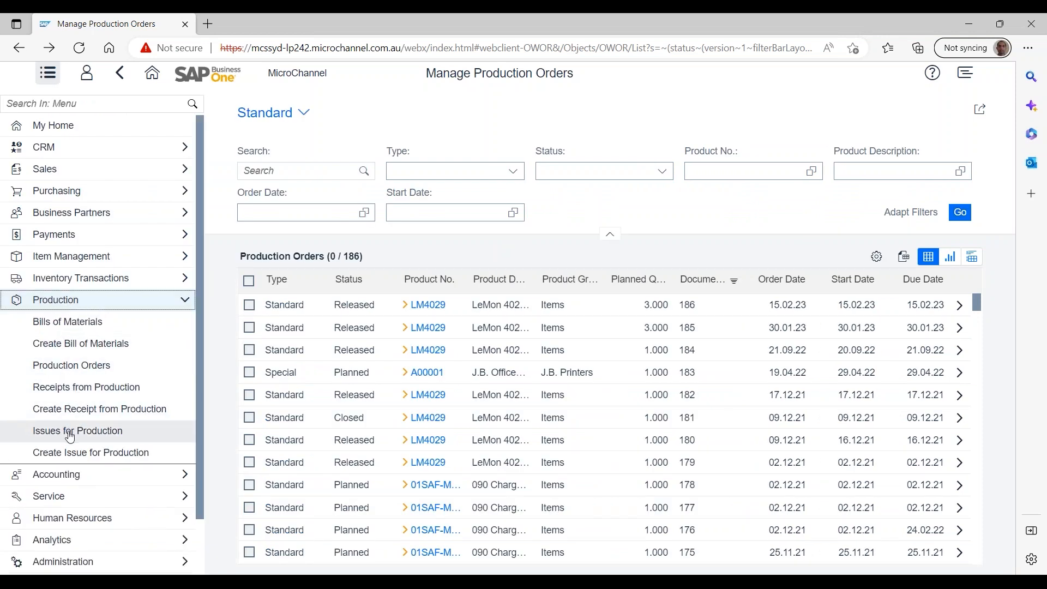
{"action": "left_click", "coordinate": [71, 453]}
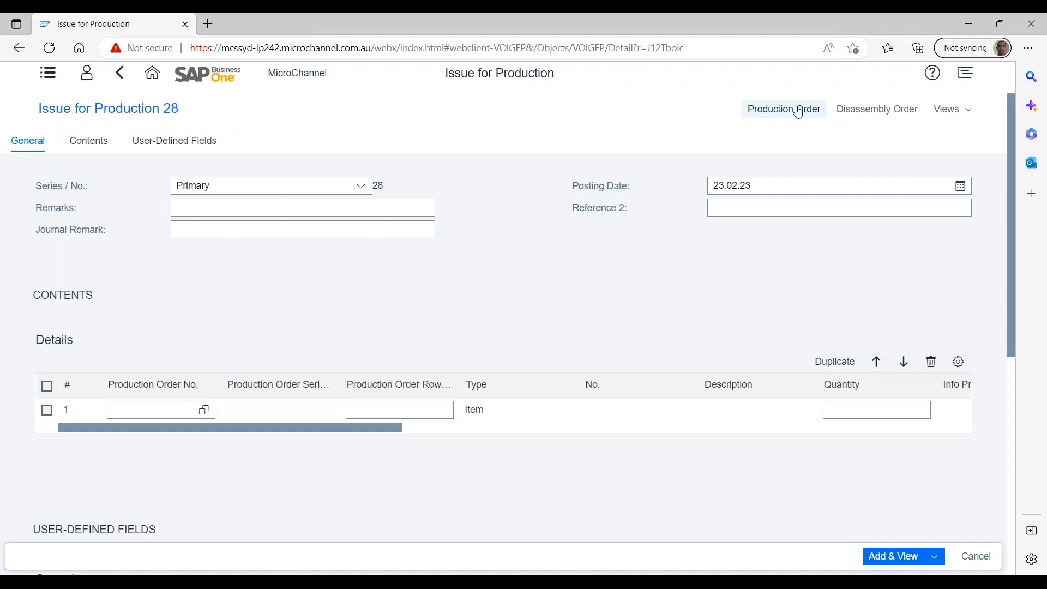
{"action": "left_click", "coordinate": [798, 111]}
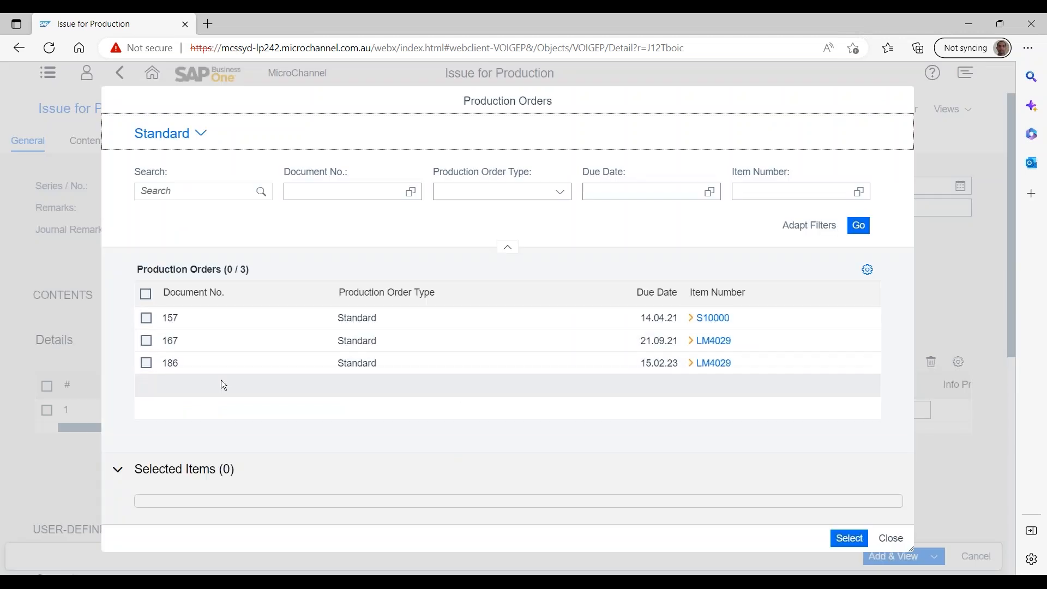
{"action": "left_click", "coordinate": [150, 365]}
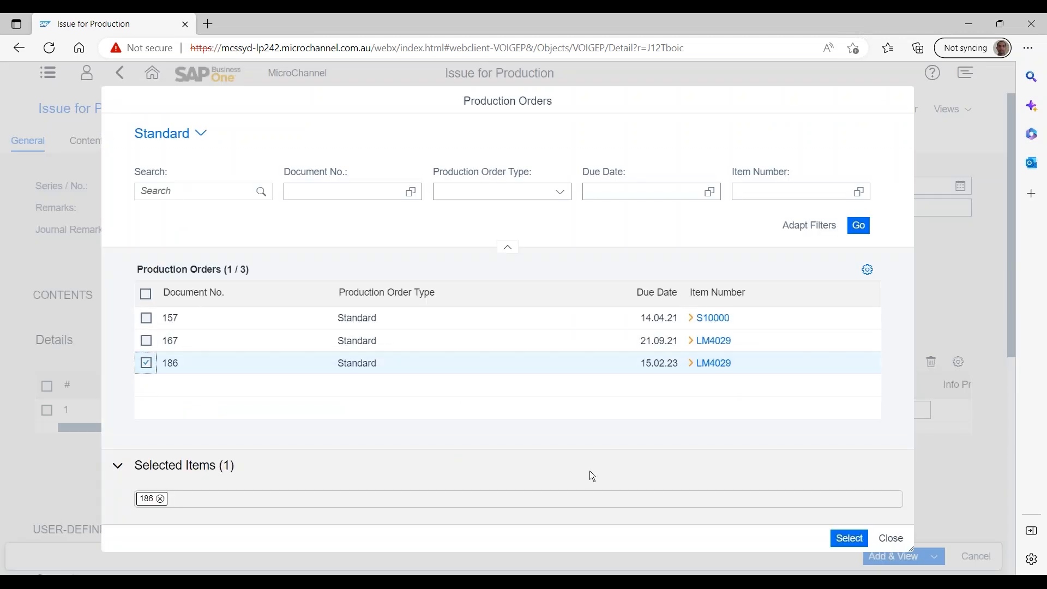
{"action": "left_click", "coordinate": [843, 543]}
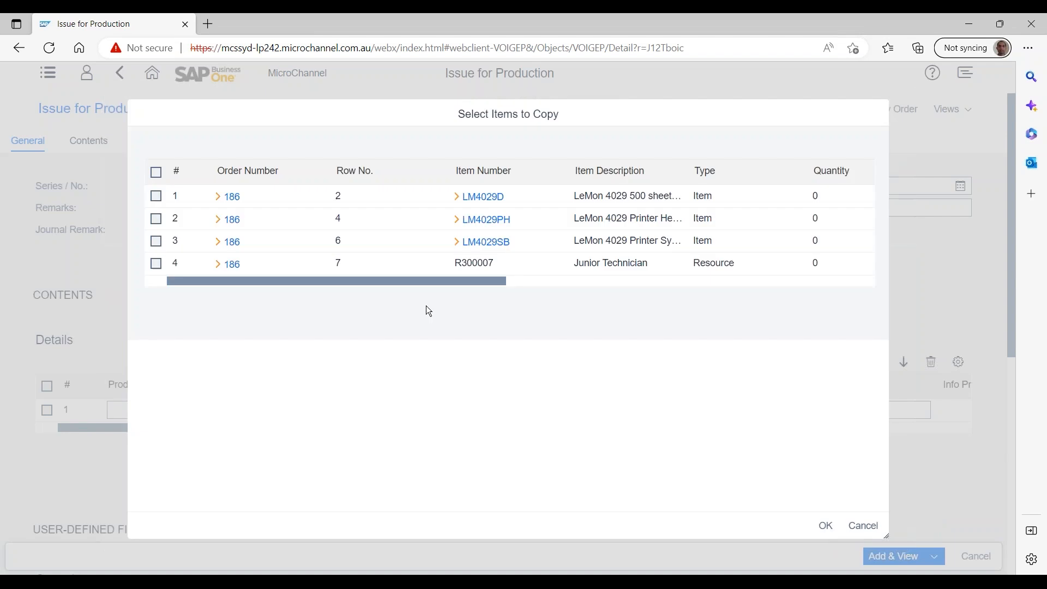
{"action": "left_click", "coordinate": [158, 196]}
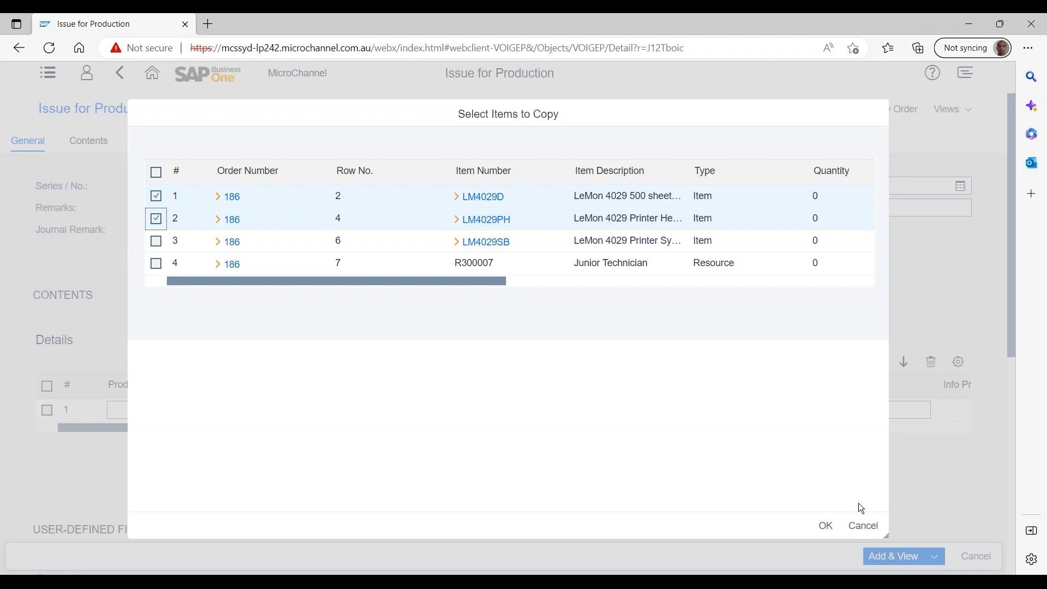
{"action": "left_click", "coordinate": [823, 530]}
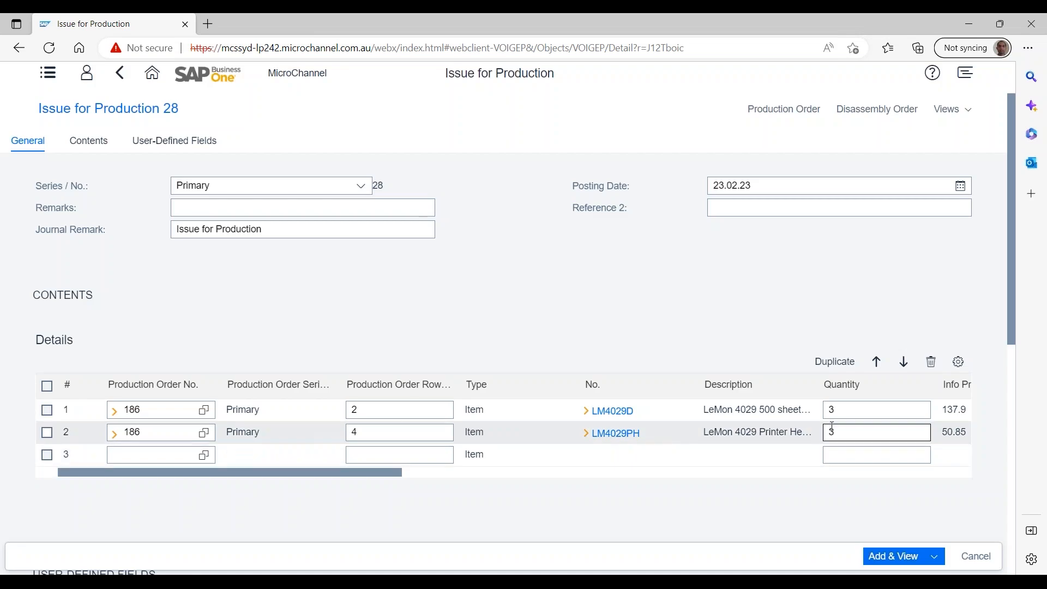
Enter the same production order on line 3 with production order row 1, and add the issue for production.
{"action": "left_click", "coordinate": [842, 405]}
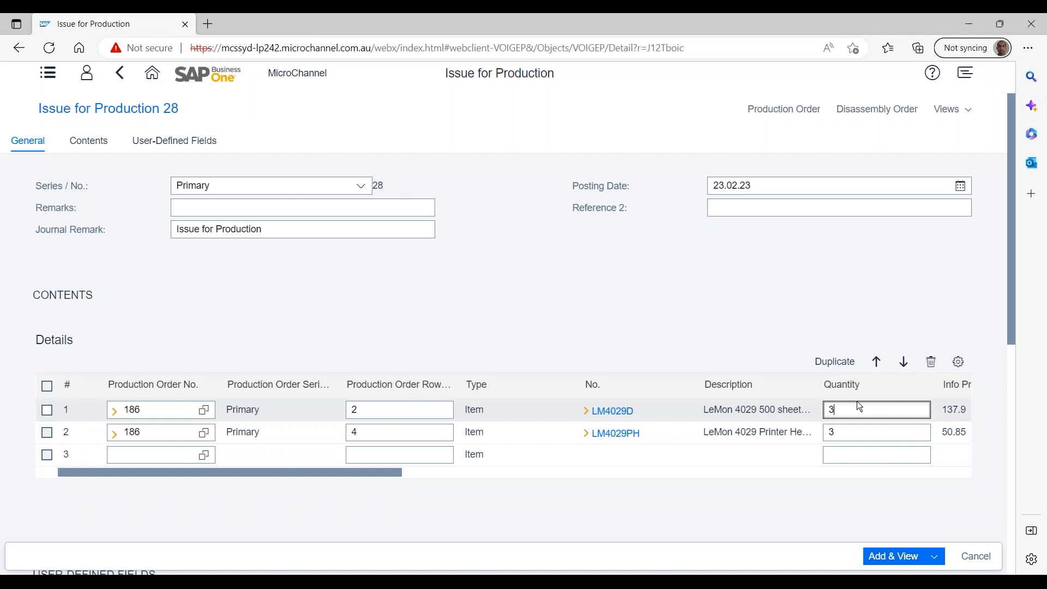
{"action": "left_click", "coordinate": [153, 455]}
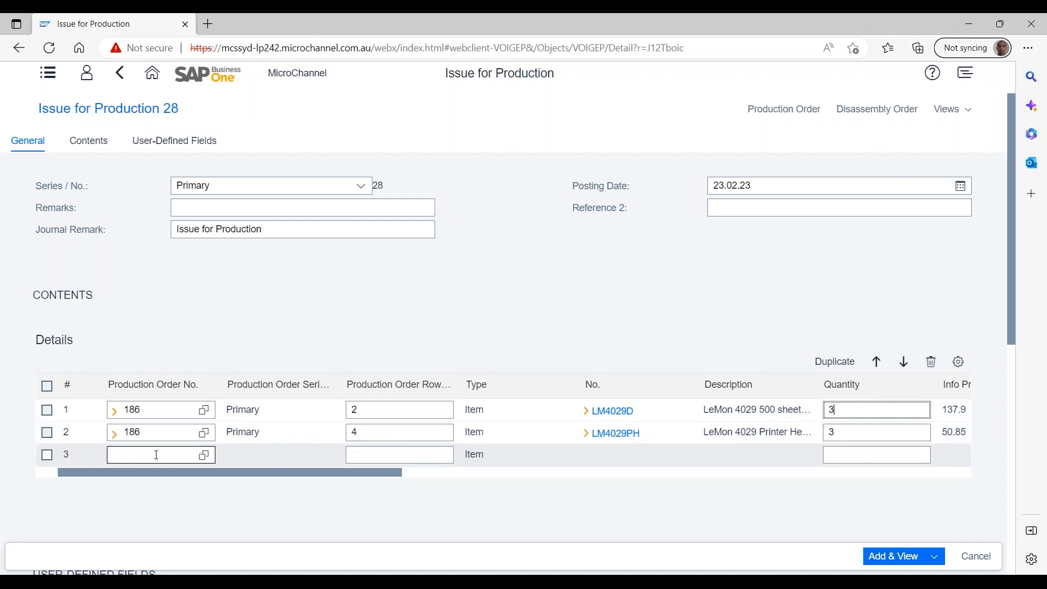
{"action": "type", "text": "186"}
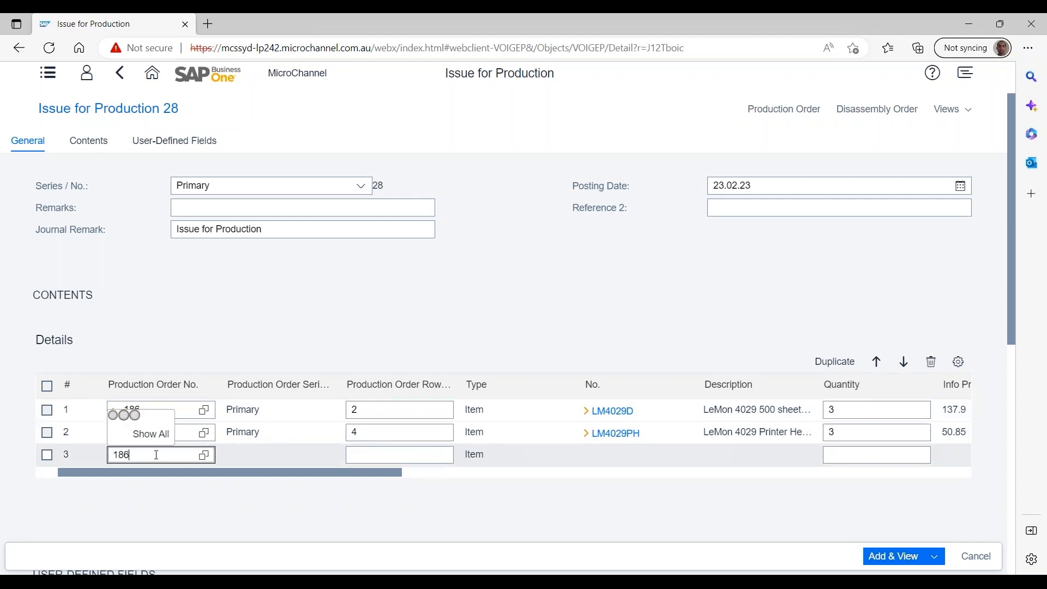
{"action": "key", "text": "Tab"}
{"action": "type", "text": "1"}
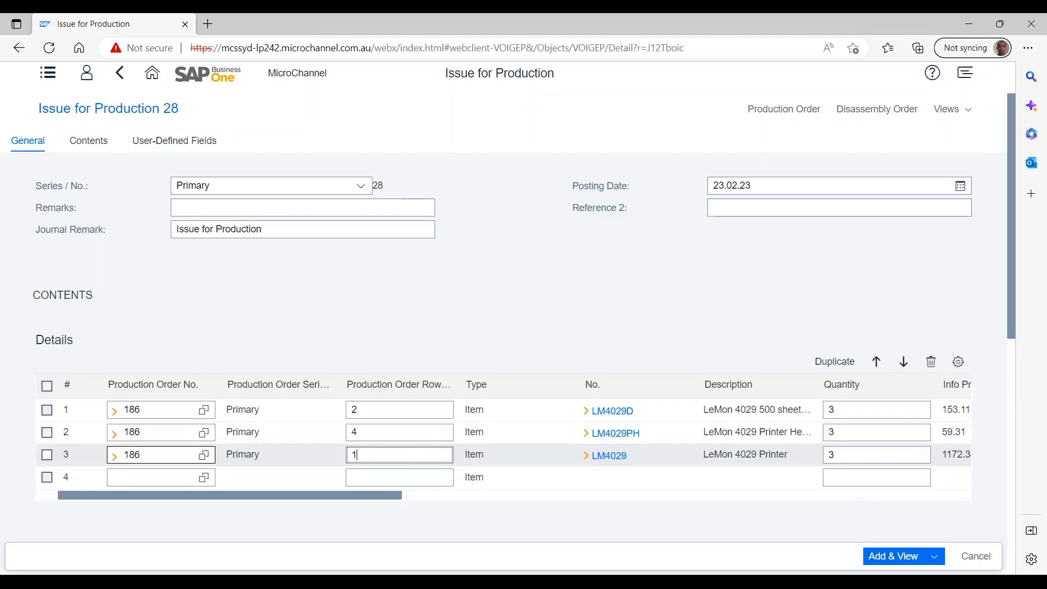
{"action": "key", "text": "Tab"}
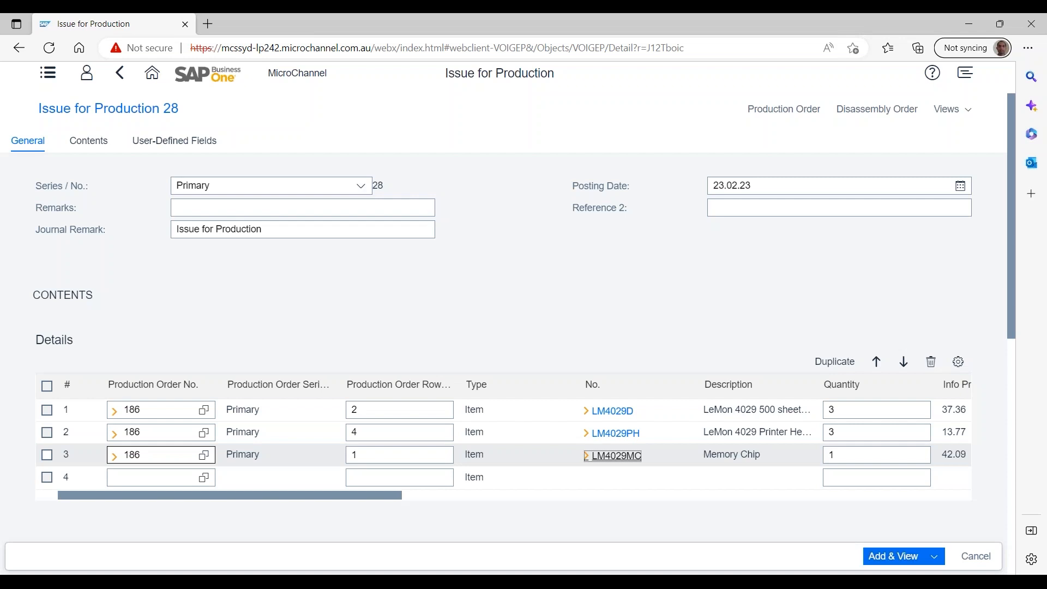
{"action": "left_click", "coordinate": [910, 556]}
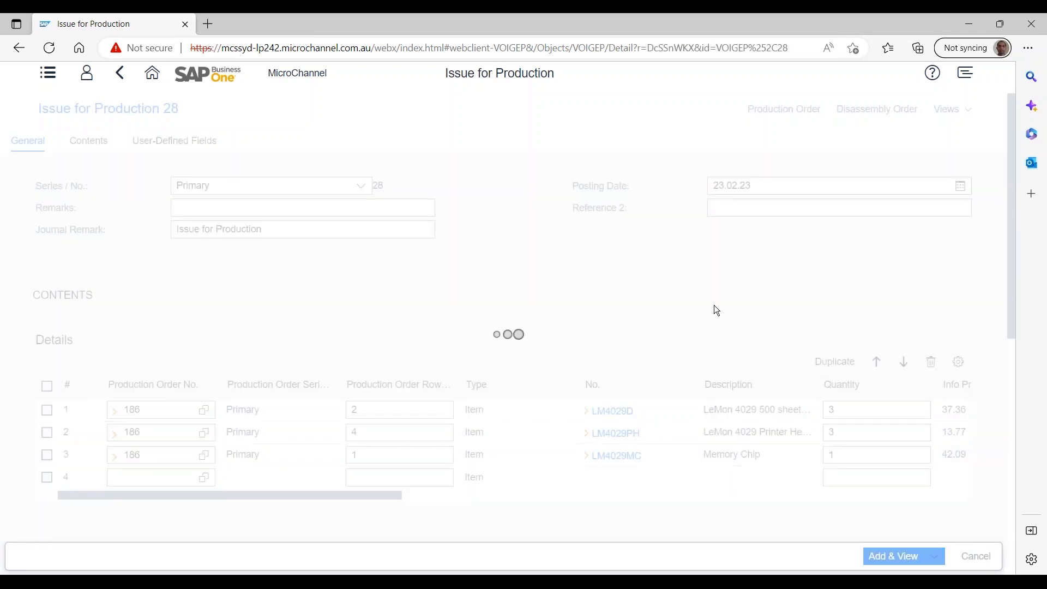
Create a new receipt from production copied from the LM4029 production order due 15.02.23, and add it.
{"action": "left_click", "coordinate": [53, 79]}
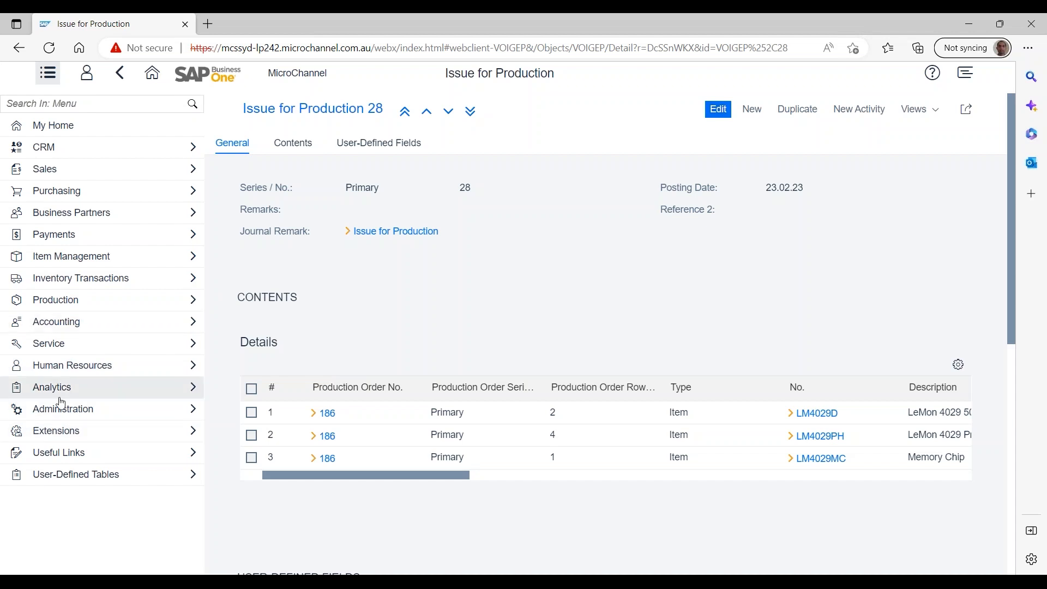
{"action": "left_click", "coordinate": [57, 300]}
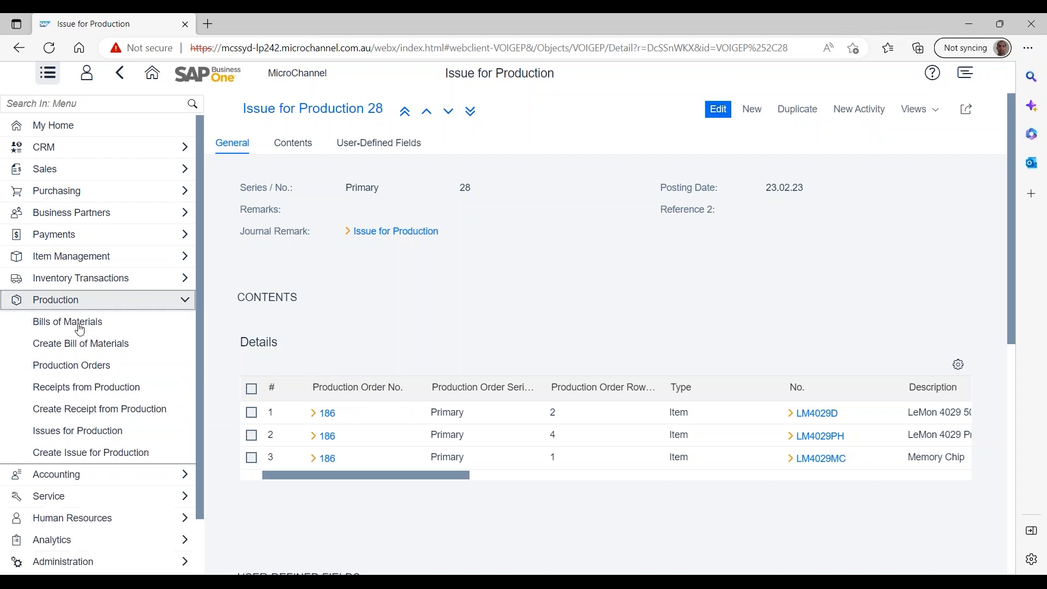
{"action": "left_click", "coordinate": [80, 389]}
{"action": "left_click", "coordinate": [782, 108]}
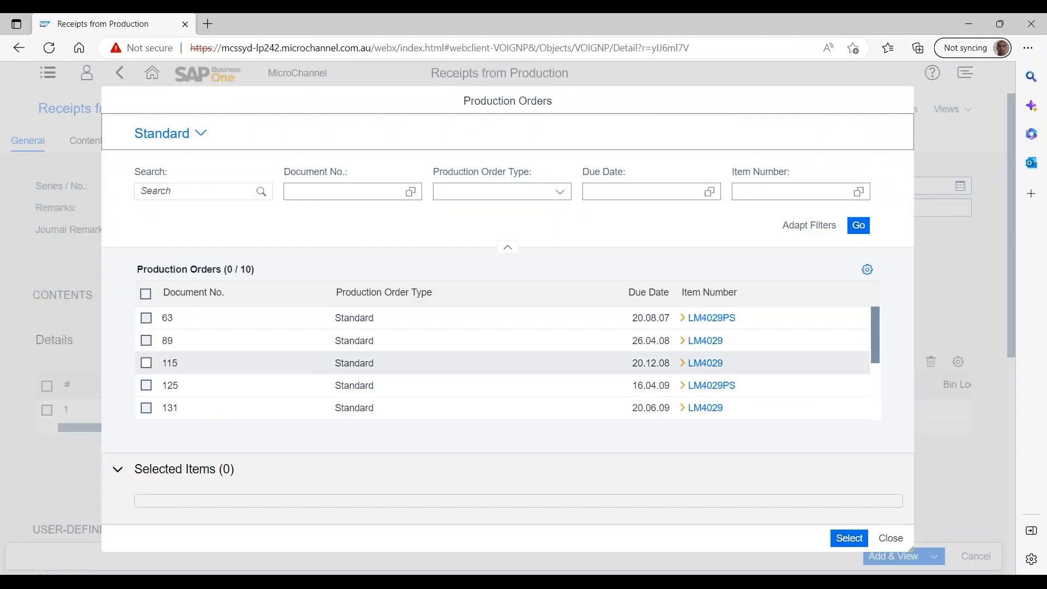
{"action": "scroll", "coordinate": [273, 398], "scroll_direction": "down", "scroll_amount": 3}
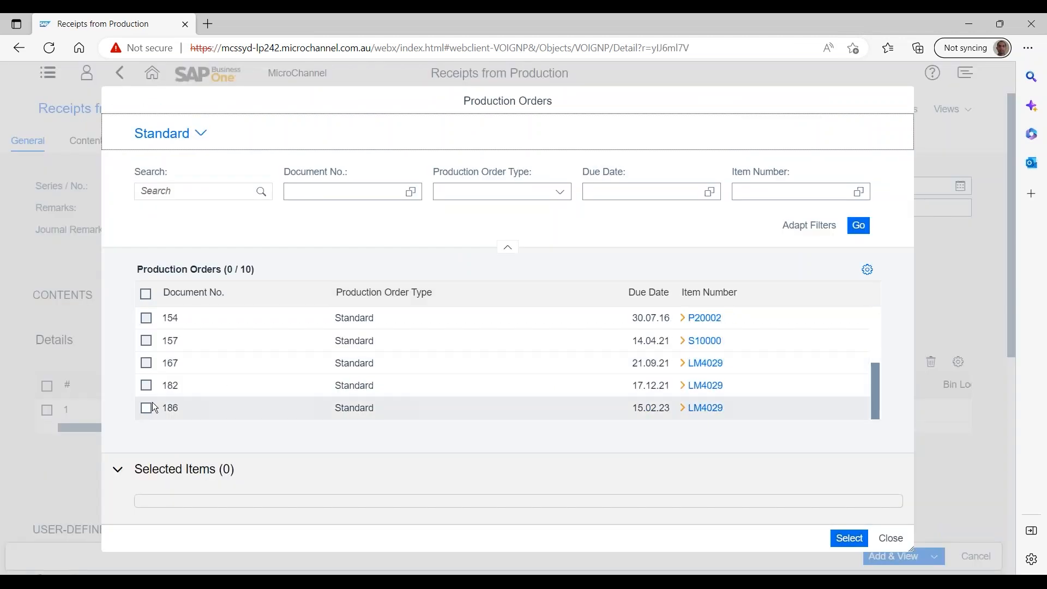
{"action": "left_click", "coordinate": [146, 409]}
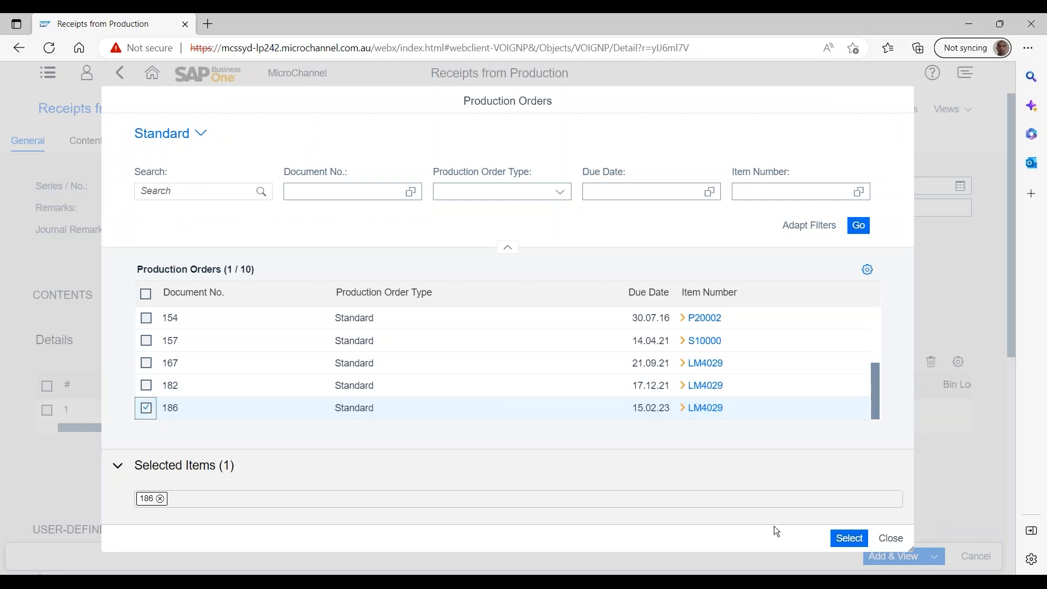
{"action": "left_click", "coordinate": [842, 539]}
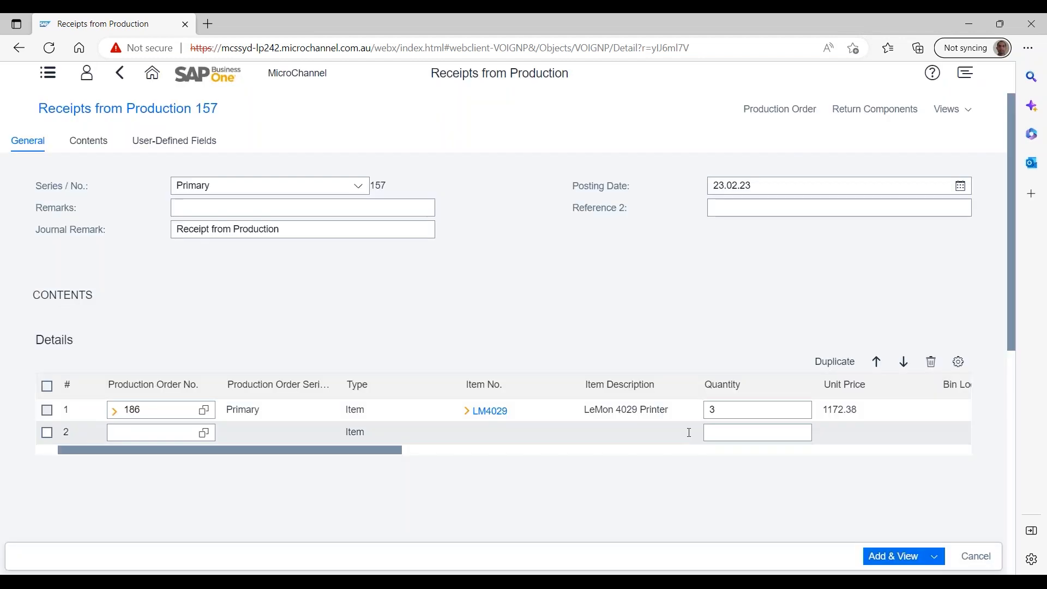
{"action": "left_click", "coordinate": [900, 557]}
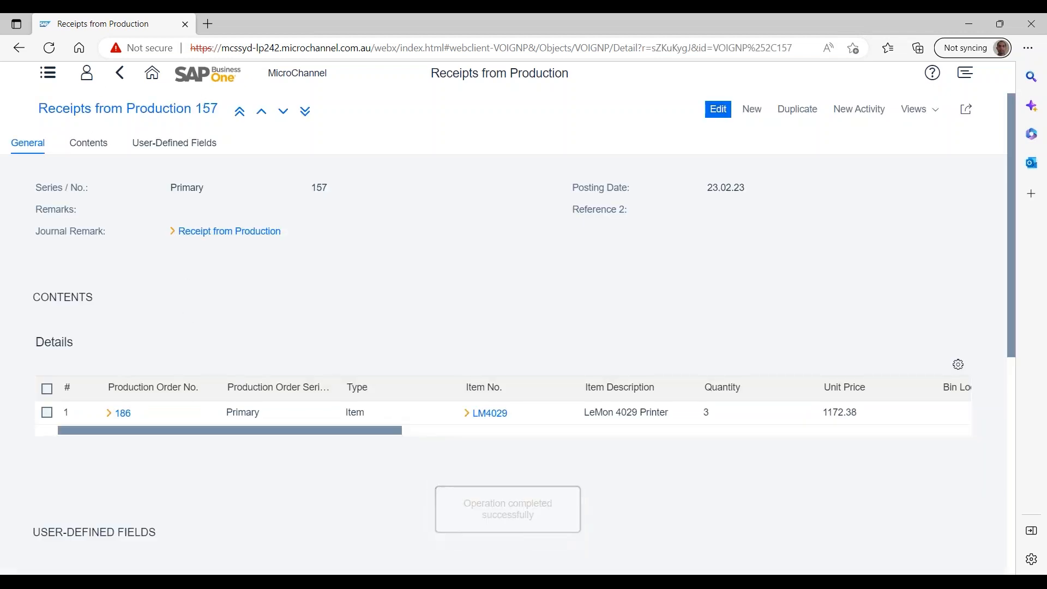
Open the LM4029 production order linked on the receipt line in the current tab, and close the duplicate browser tab.
{"action": "mouse_move", "coordinate": [125, 422]}
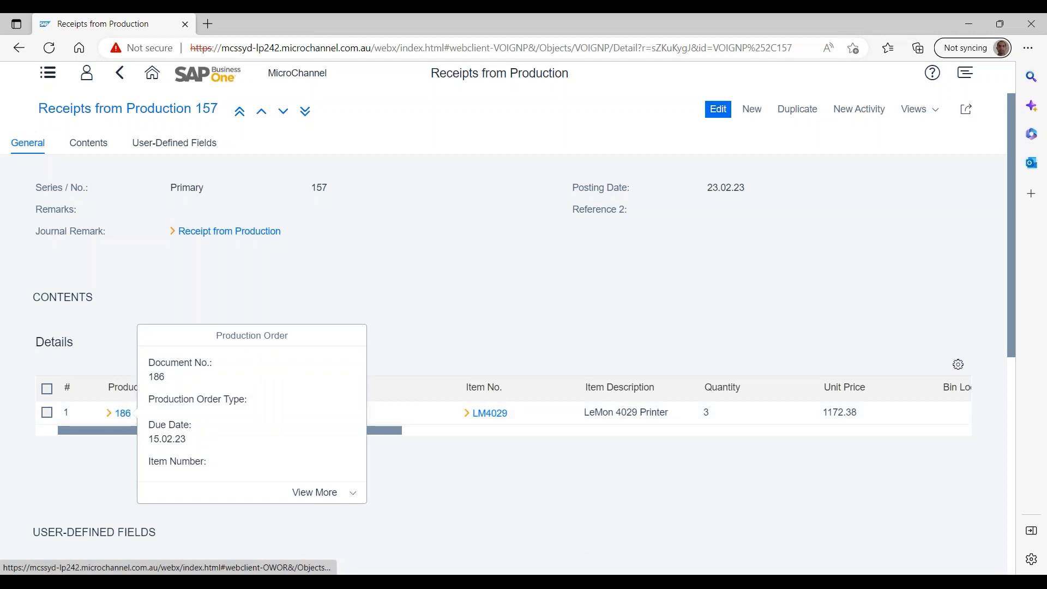
{"action": "left_click", "coordinate": [312, 503]}
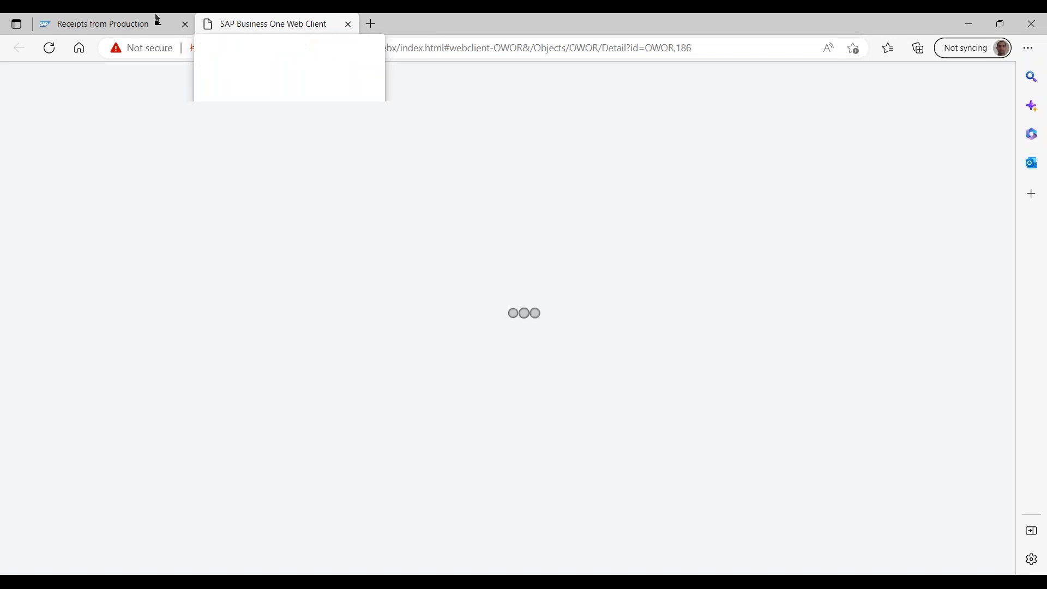
{"action": "left_click", "coordinate": [109, 25]}
{"action": "left_click", "coordinate": [355, 510]}
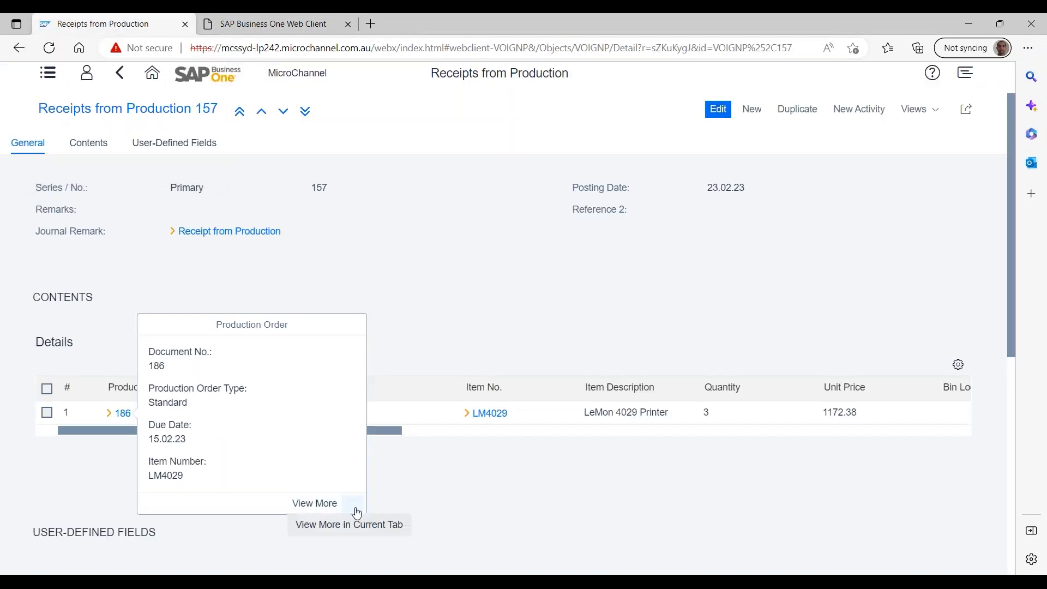
{"action": "left_click", "coordinate": [348, 522]}
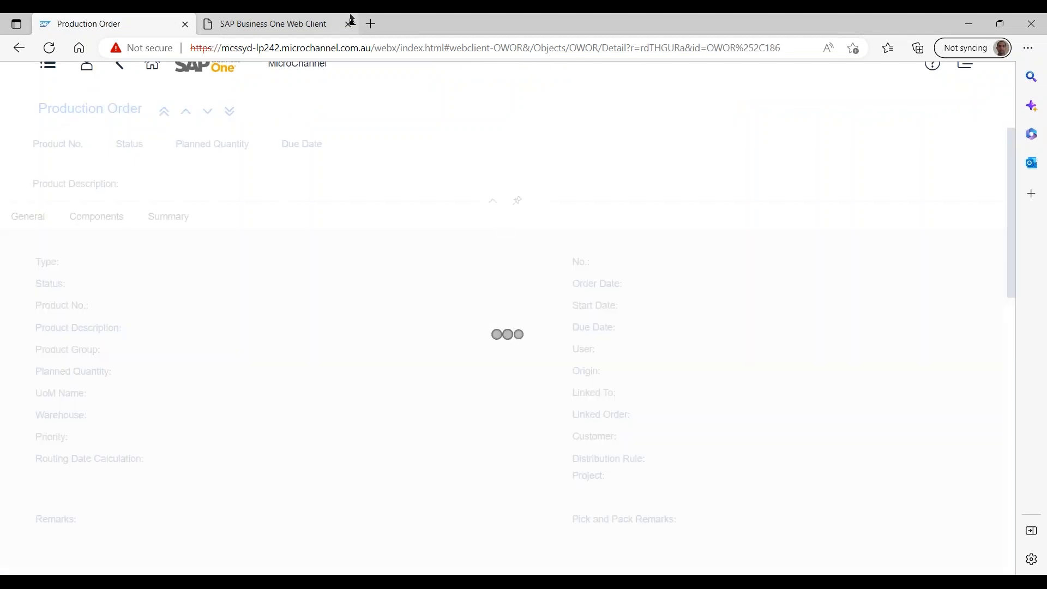
{"action": "left_click", "coordinate": [348, 24]}
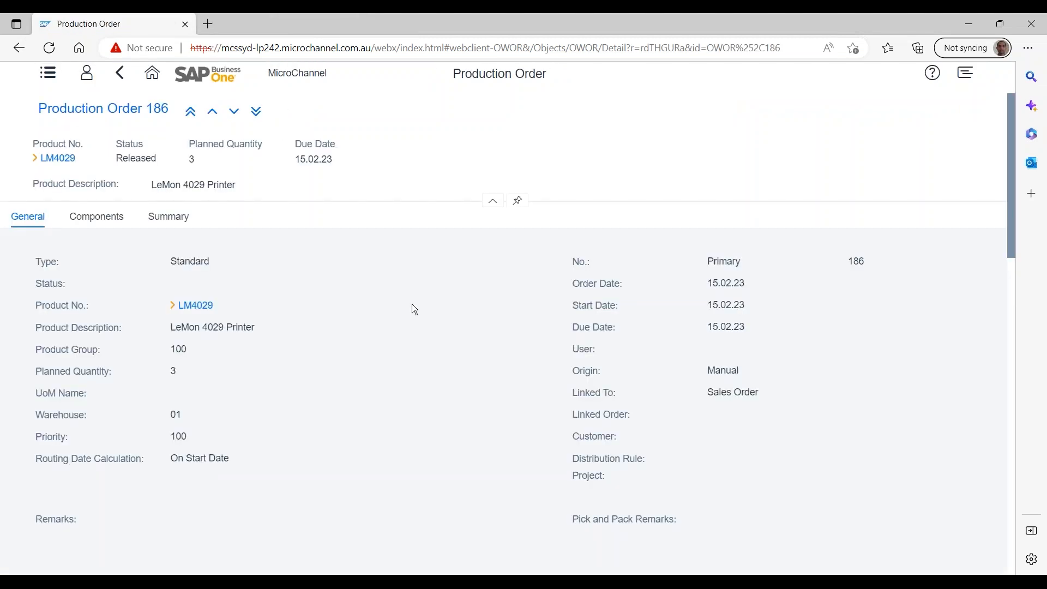
Examine the production order's component quantities and its summary of costs and quantities, and return to the home page.
{"action": "scroll", "coordinate": [414, 307], "scroll_direction": "down", "scroll_amount": 6}
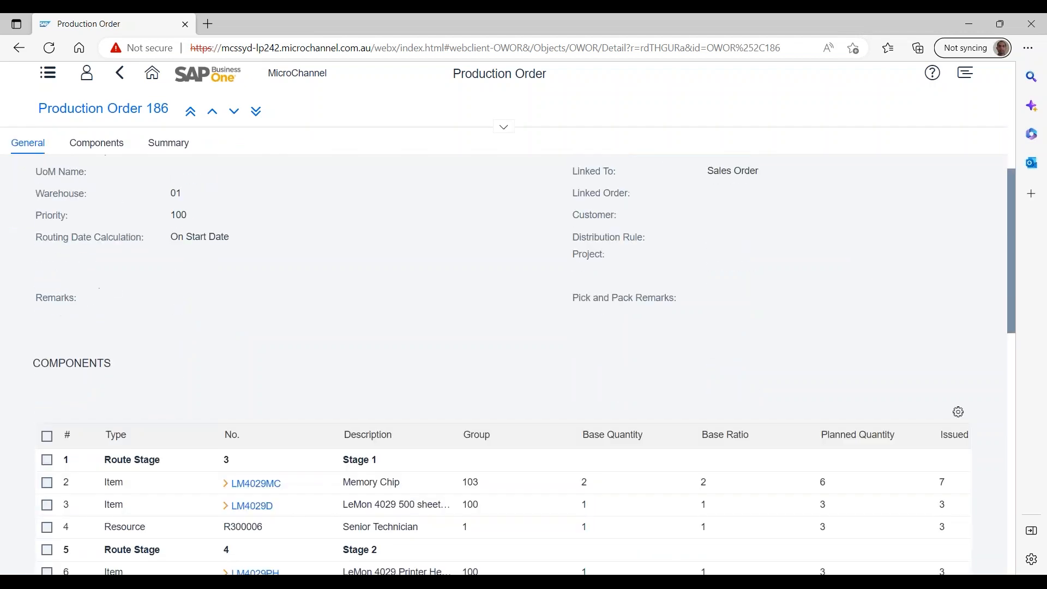
{"action": "scroll", "coordinate": [795, 409], "scroll_direction": "down", "scroll_amount": 1}
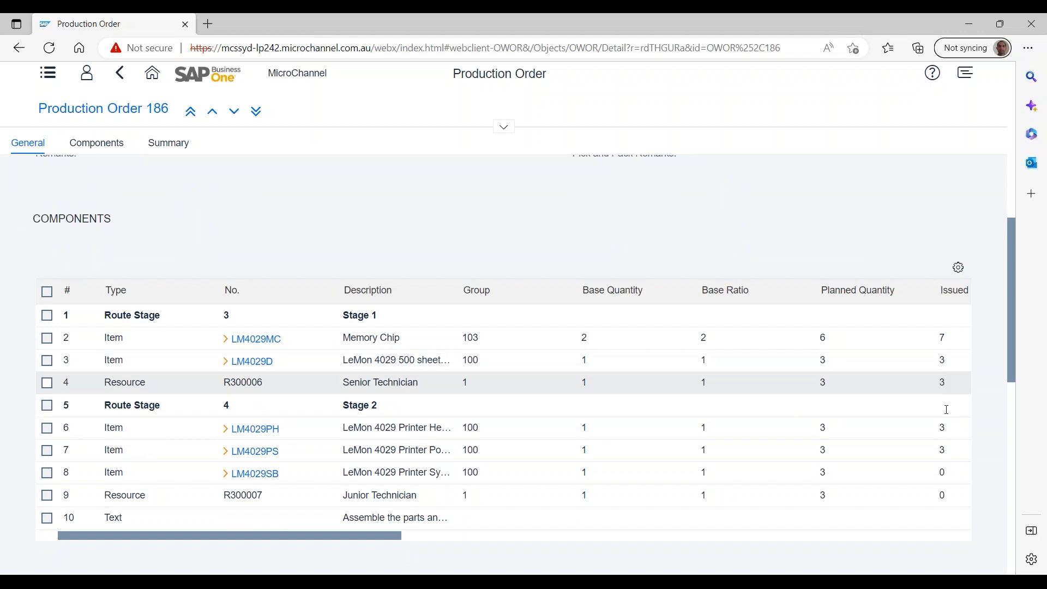
{"action": "left_click", "coordinate": [109, 142]}
{"action": "left_click", "coordinate": [154, 145]}
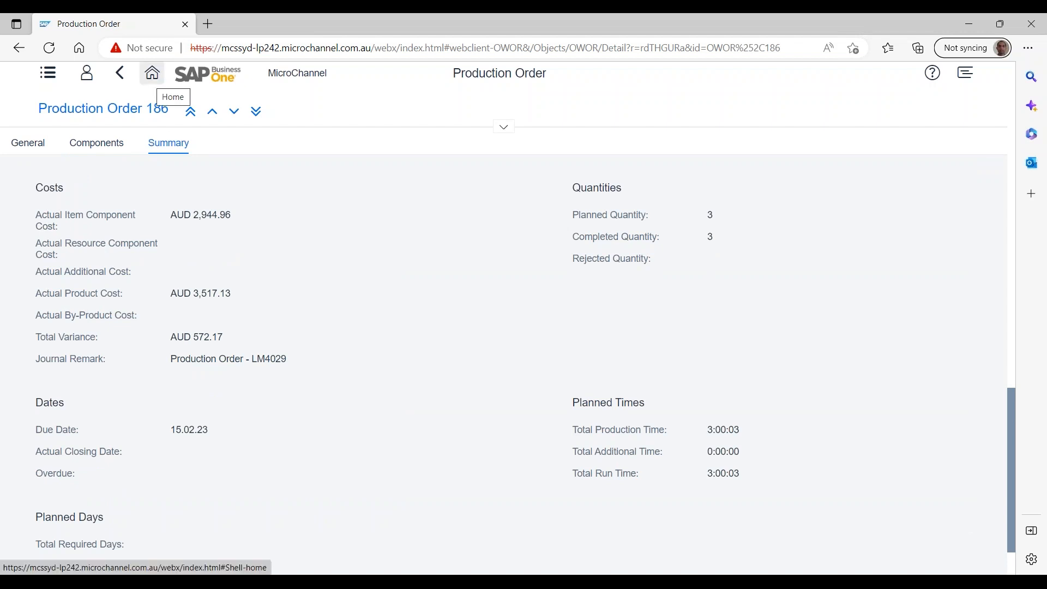
{"action": "left_click", "coordinate": [147, 79]}
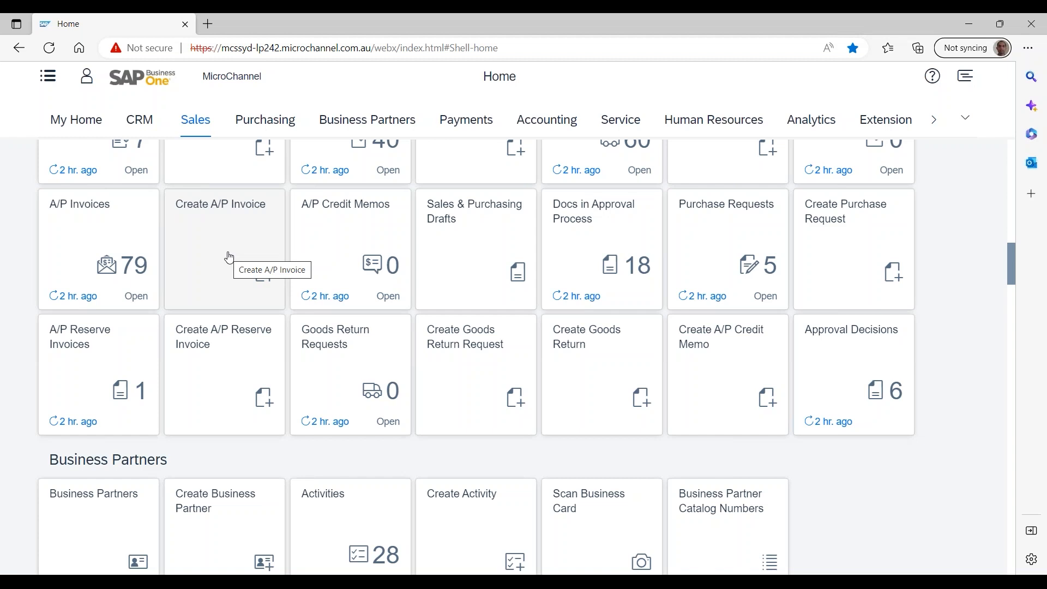
Browse the home page tiles and open the list of open sales orders.
{"action": "scroll", "coordinate": [229, 257], "scroll_direction": "up", "scroll_amount": 5}
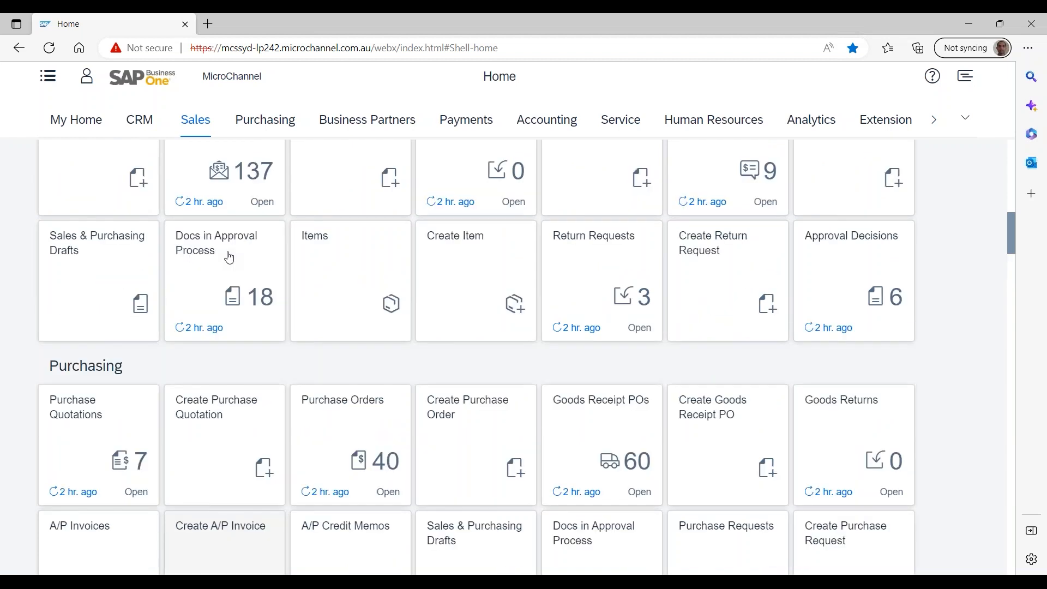
{"action": "scroll", "coordinate": [229, 257], "scroll_direction": "down", "scroll_amount": 13}
{"action": "scroll", "coordinate": [229, 257], "scroll_direction": "down", "scroll_amount": 2}
{"action": "scroll", "coordinate": [229, 256], "scroll_direction": "up", "scroll_amount": 3}
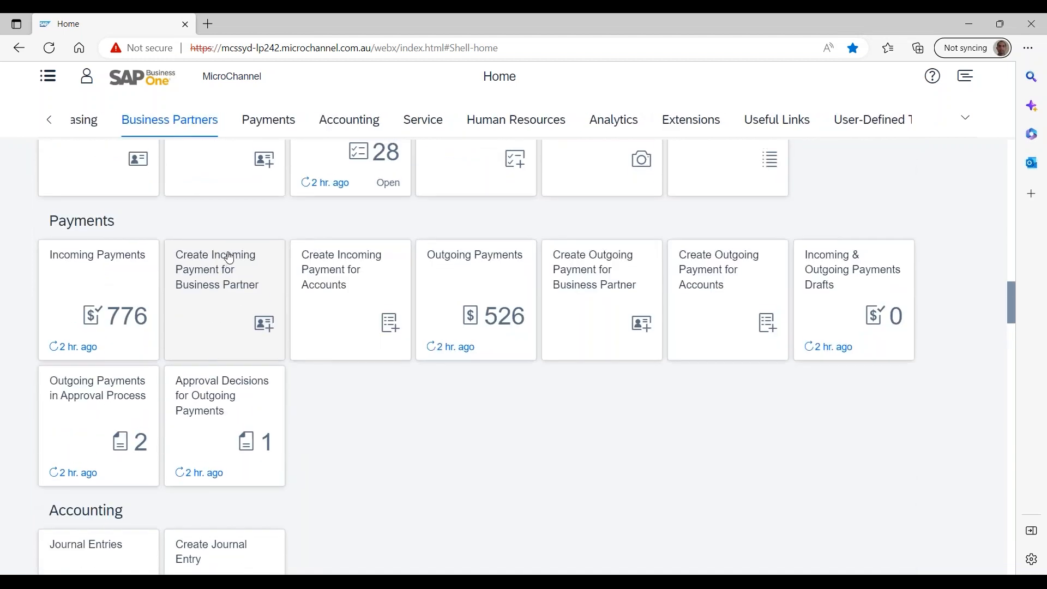
{"action": "scroll", "coordinate": [229, 257], "scroll_direction": "down", "scroll_amount": 5}
{"action": "scroll", "coordinate": [229, 257], "scroll_direction": "down", "scroll_amount": 2}
{"action": "scroll", "coordinate": [229, 257], "scroll_direction": "up", "scroll_amount": 10}
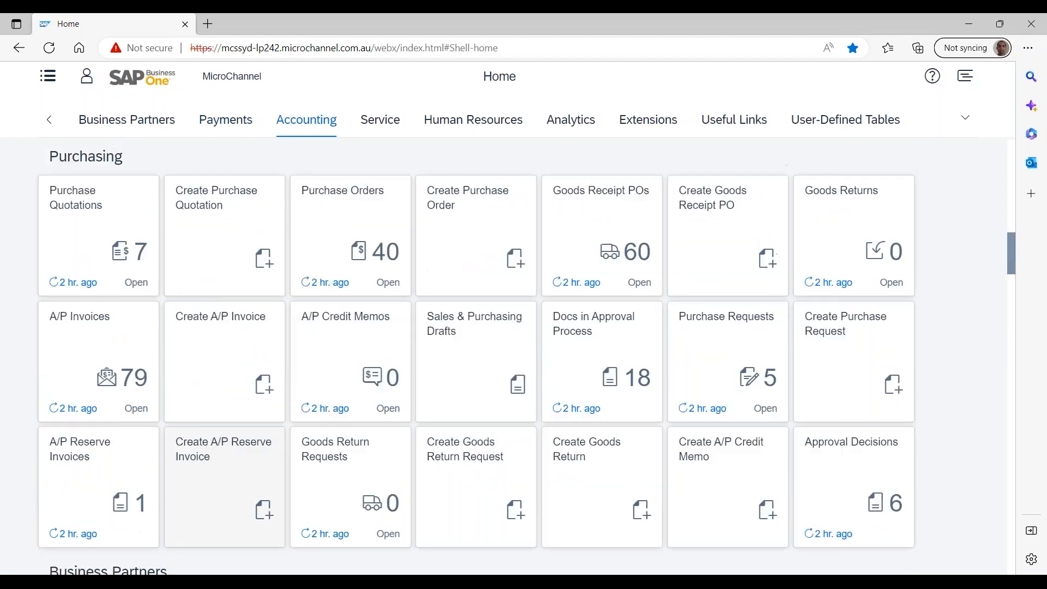
{"action": "scroll", "coordinate": [229, 256], "scroll_direction": "up", "scroll_amount": 5}
{"action": "left_click", "coordinate": [229, 257]}
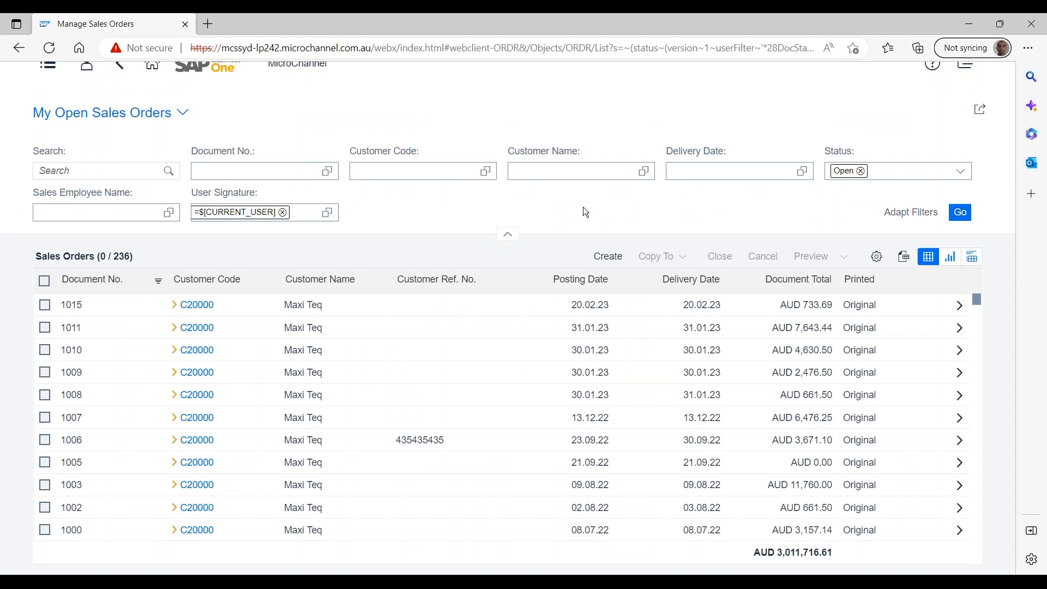
Examine the open sales orders as a chart and as cards, and return to the table view.
{"action": "left_click", "coordinate": [951, 256]}
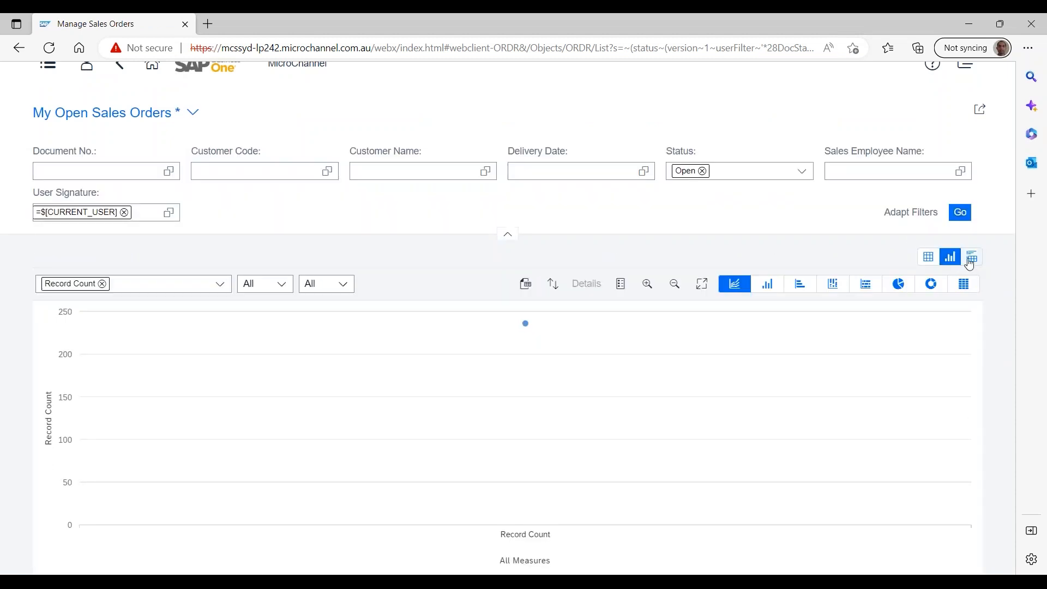
{"action": "left_click", "coordinate": [972, 256]}
{"action": "left_click", "coordinate": [927, 257]}
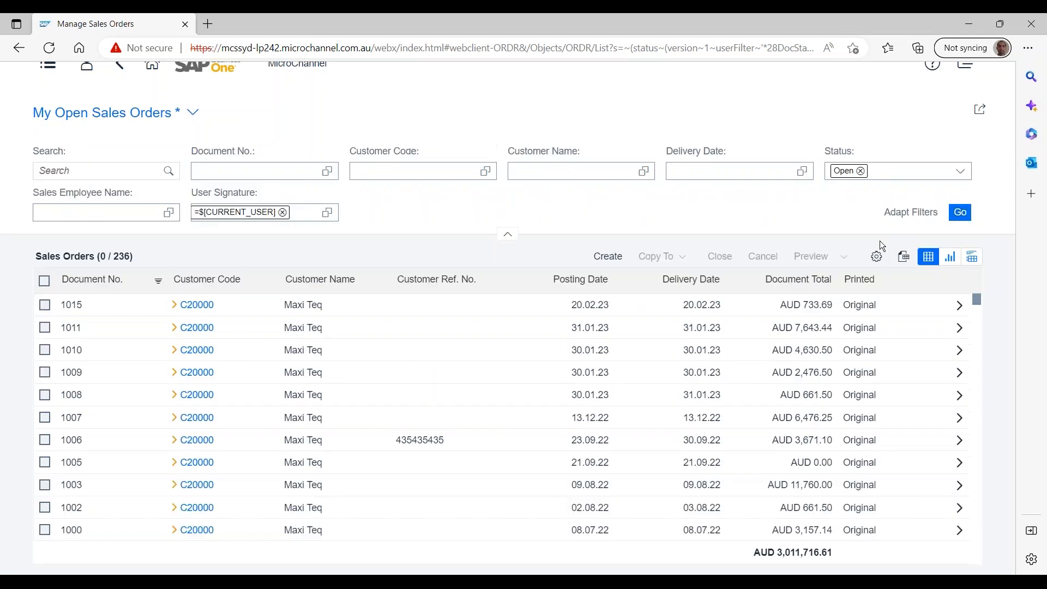
Switch to the saved view My Open Sales Orders 2 and examine its chart and its card of totals per customer.
{"action": "left_click", "coordinate": [193, 111]}
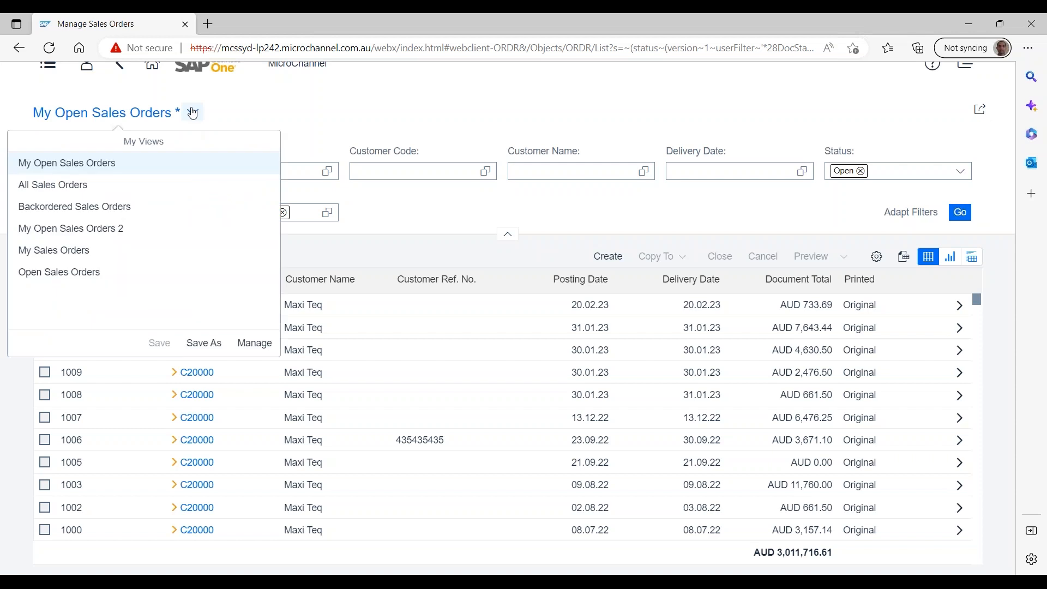
{"action": "left_click", "coordinate": [73, 229]}
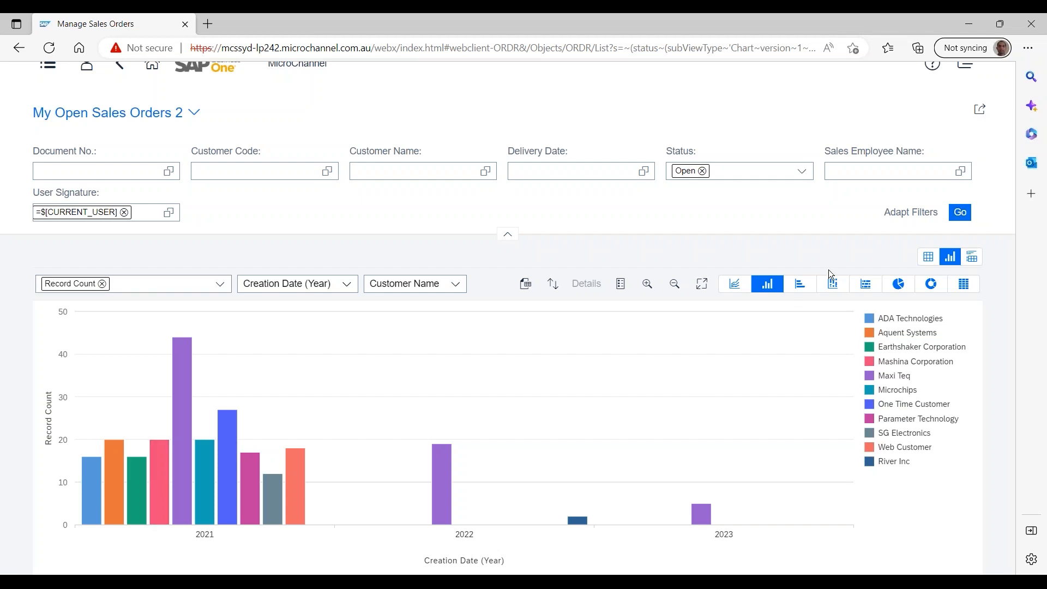
{"action": "left_click", "coordinate": [973, 257]}
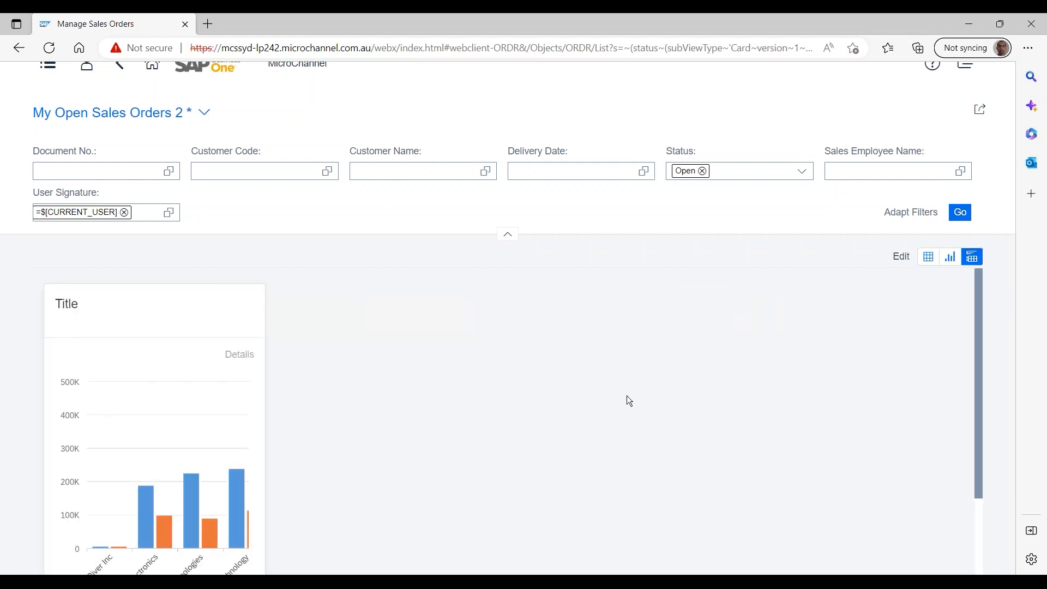
{"action": "scroll", "coordinate": [628, 398], "scroll_direction": "down", "scroll_amount": 1}
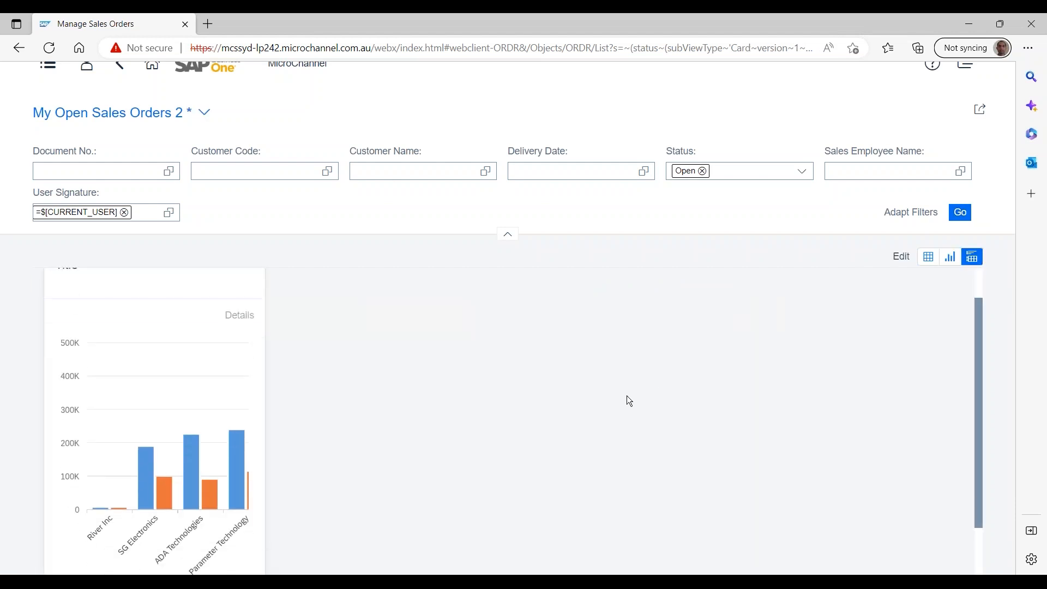
{"action": "scroll", "coordinate": [627, 396], "scroll_direction": "down", "scroll_amount": 1}
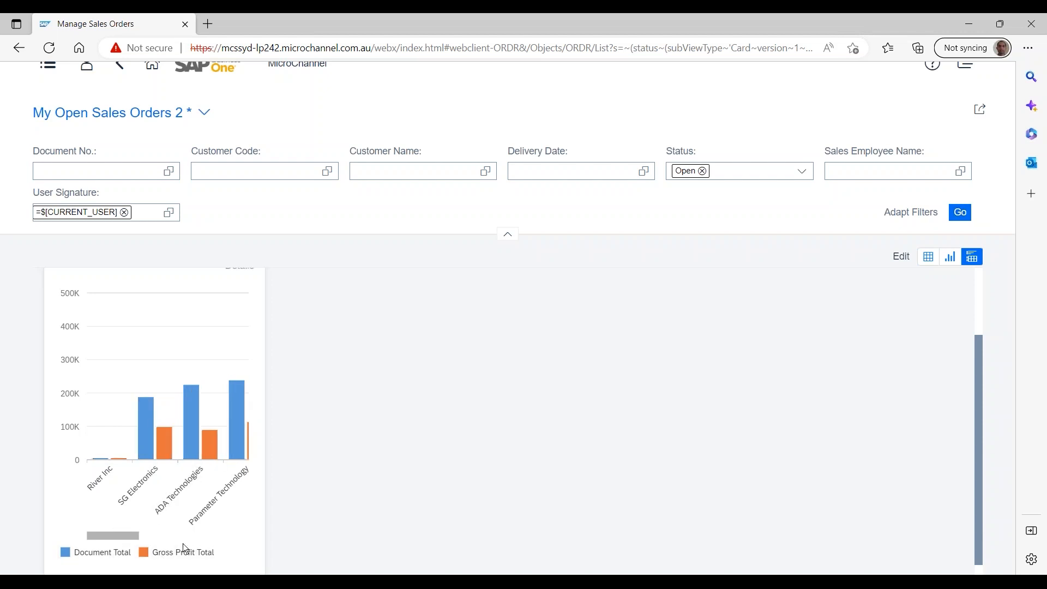
{"action": "left_click_drag", "start_coordinate": [137, 539], "coordinate": [85, 510]}
{"action": "scroll", "coordinate": [355, 355], "scroll_direction": "up", "scroll_amount": 1}
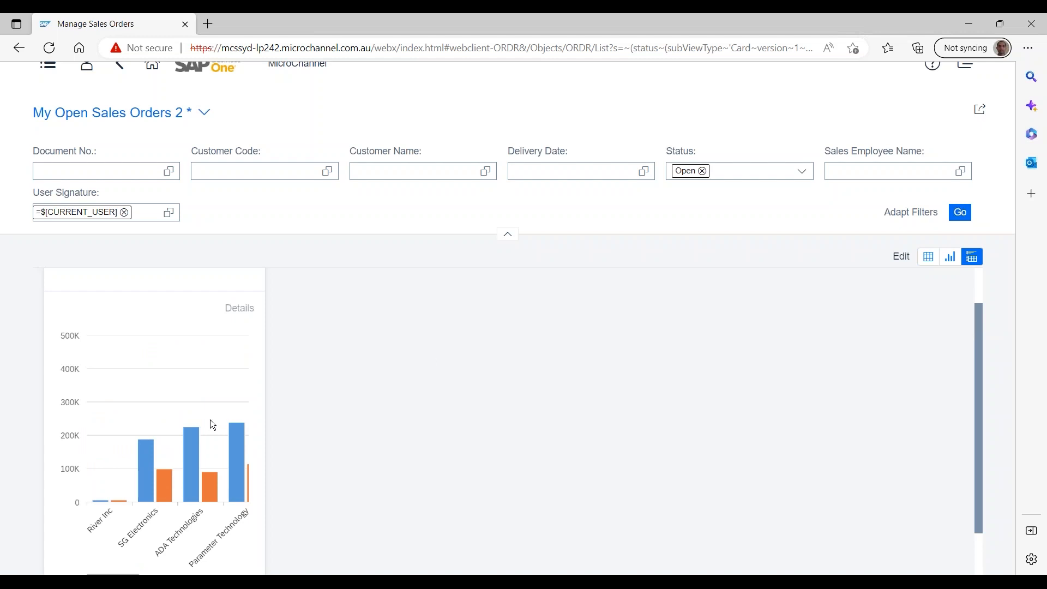
Select both bars for SG Electronics and ADA Technologies plus Parameter Technology's document total in the card, view their details, and close them.
{"action": "left_click", "coordinate": [145, 454]}
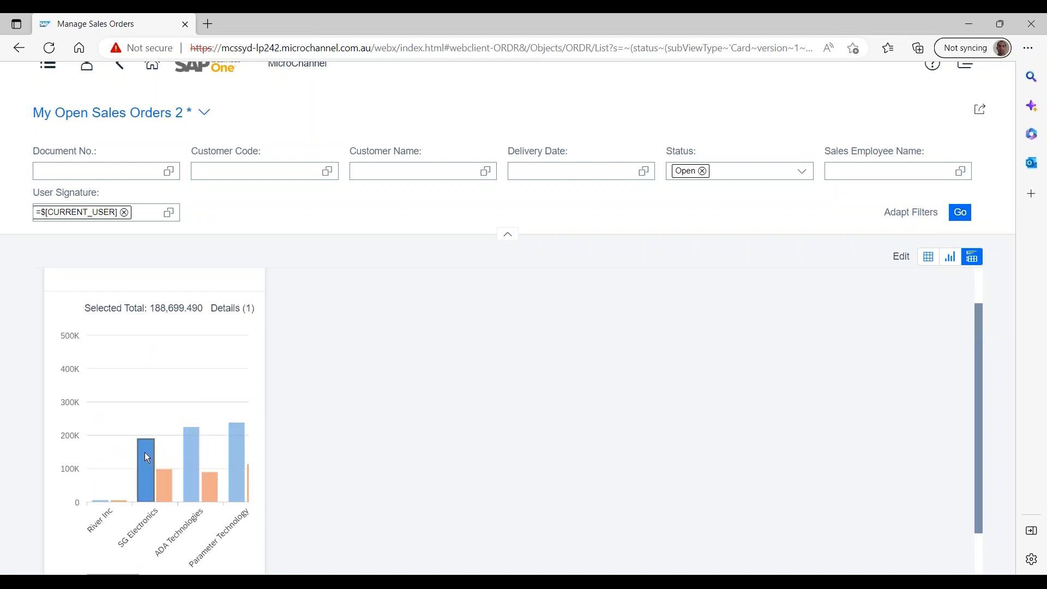
{"action": "left_click", "coordinate": [165, 478]}
{"action": "left_click", "coordinate": [192, 456]}
{"action": "left_click", "coordinate": [237, 462]}
{"action": "left_click", "coordinate": [209, 487]}
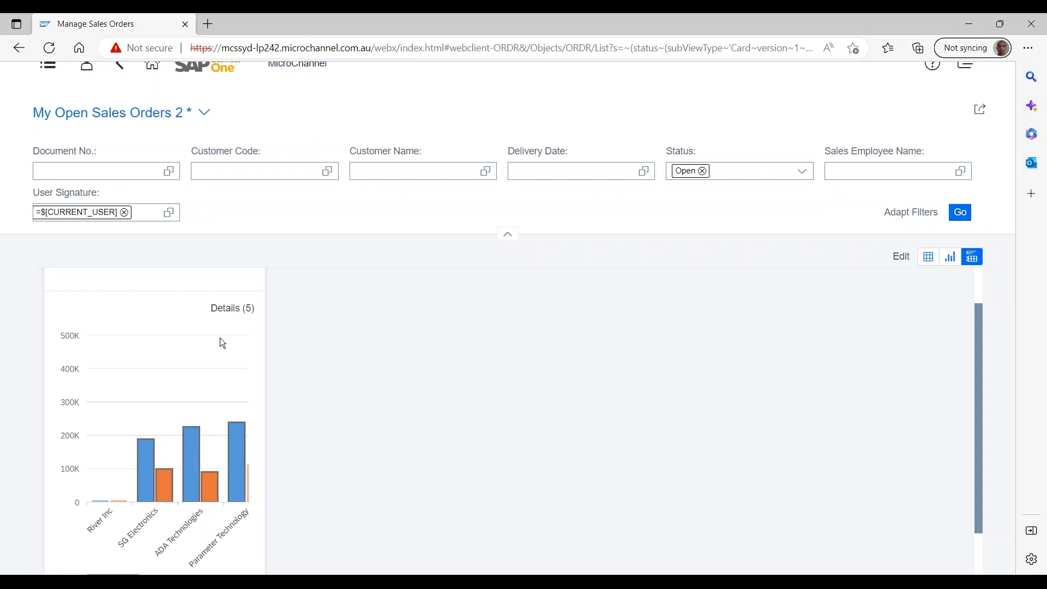
{"action": "left_click", "coordinate": [231, 308]}
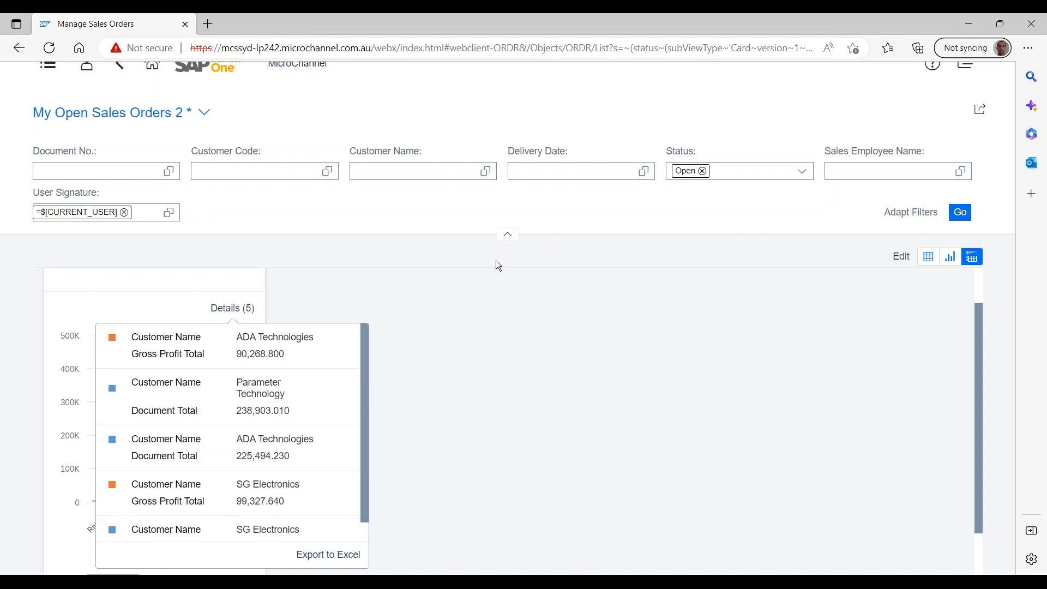
{"action": "left_click", "coordinate": [461, 310]}
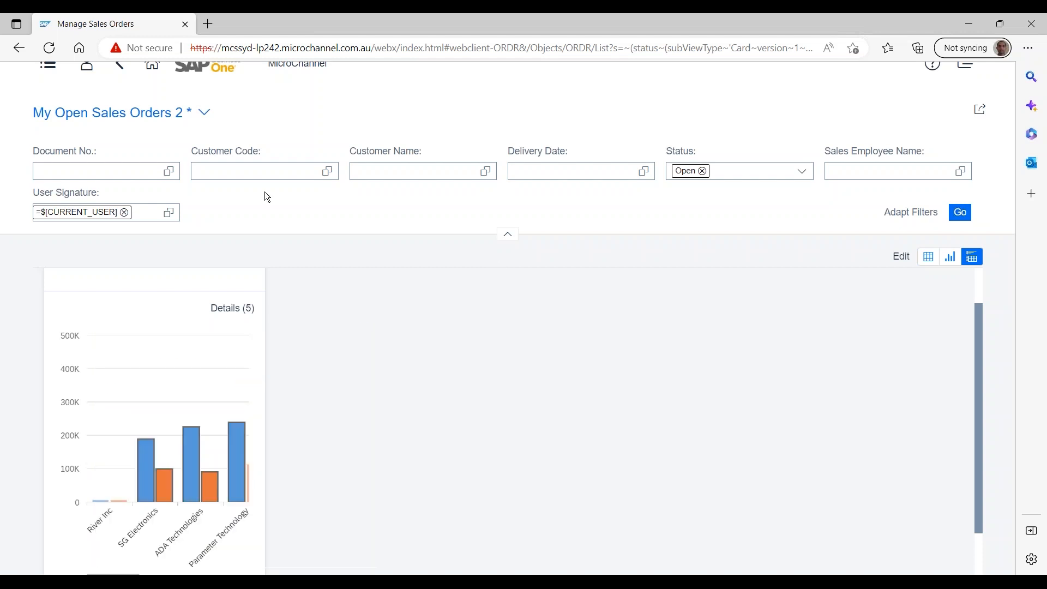
Return to the home page and open the General Overview dashboard from the Analytics group.
{"action": "left_click", "coordinate": [127, 72]}
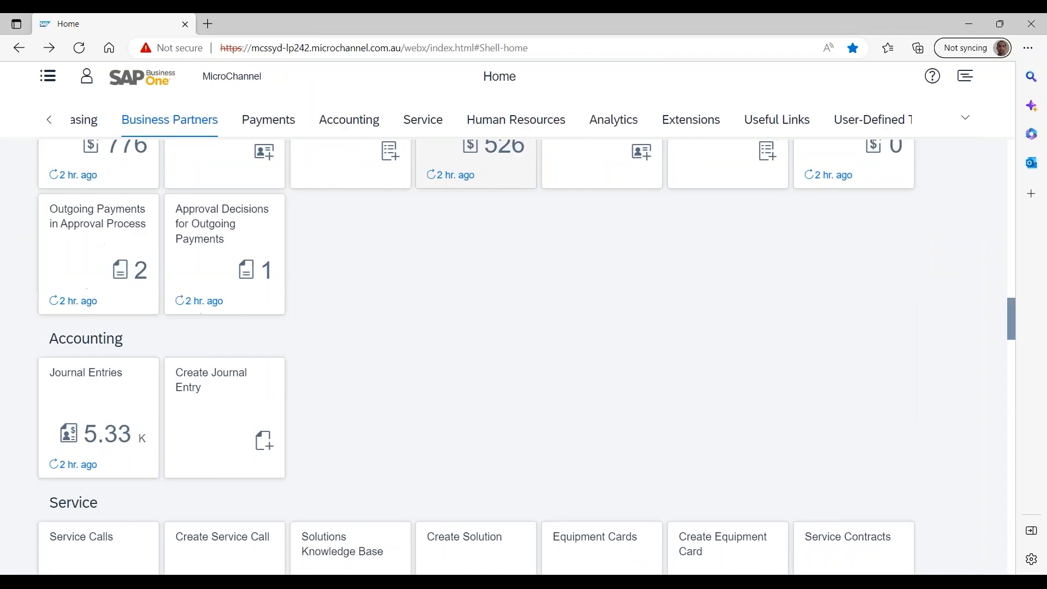
{"action": "scroll", "coordinate": [259, 331], "scroll_direction": "down", "scroll_amount": 10}
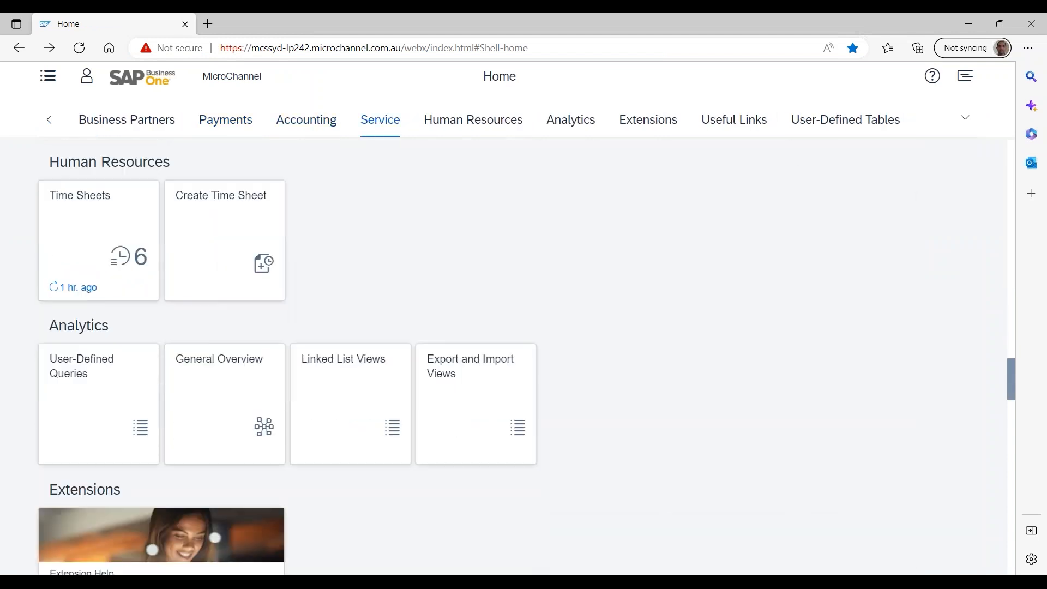
{"action": "left_click", "coordinate": [229, 365]}
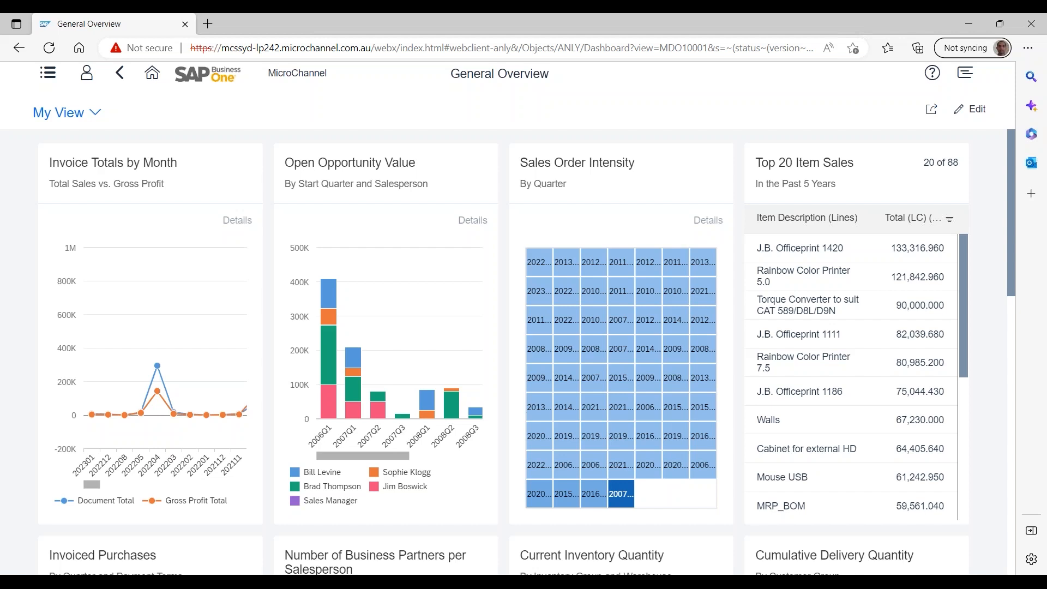
Examine the charts and cards of the General Overview dashboard in My View.
{"action": "scroll", "coordinate": [523, 349], "scroll_direction": "down", "scroll_amount": 10}
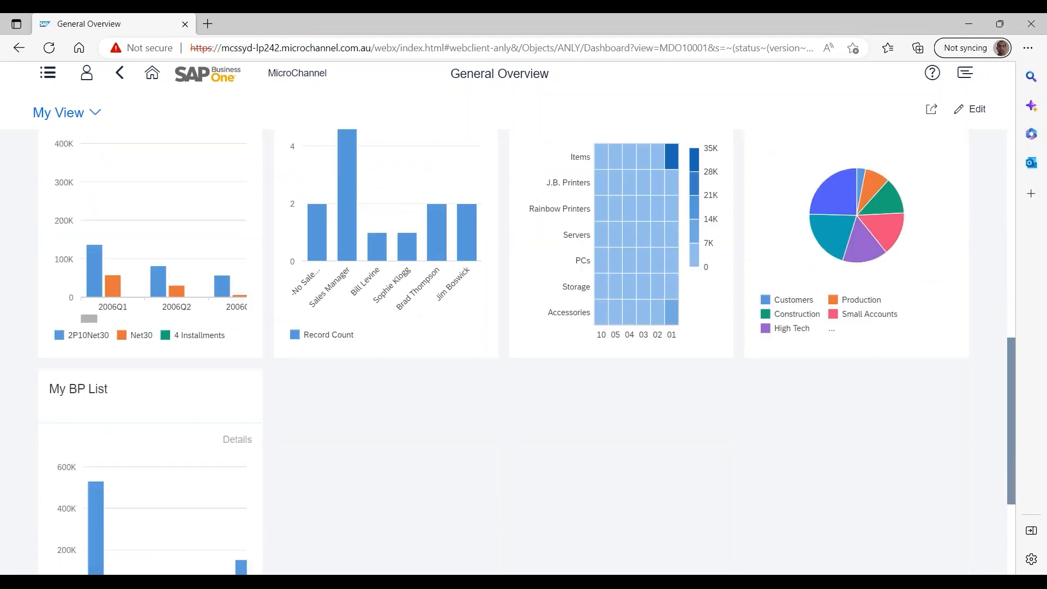
{"action": "scroll", "coordinate": [523, 349], "scroll_direction": "up", "scroll_amount": 6}
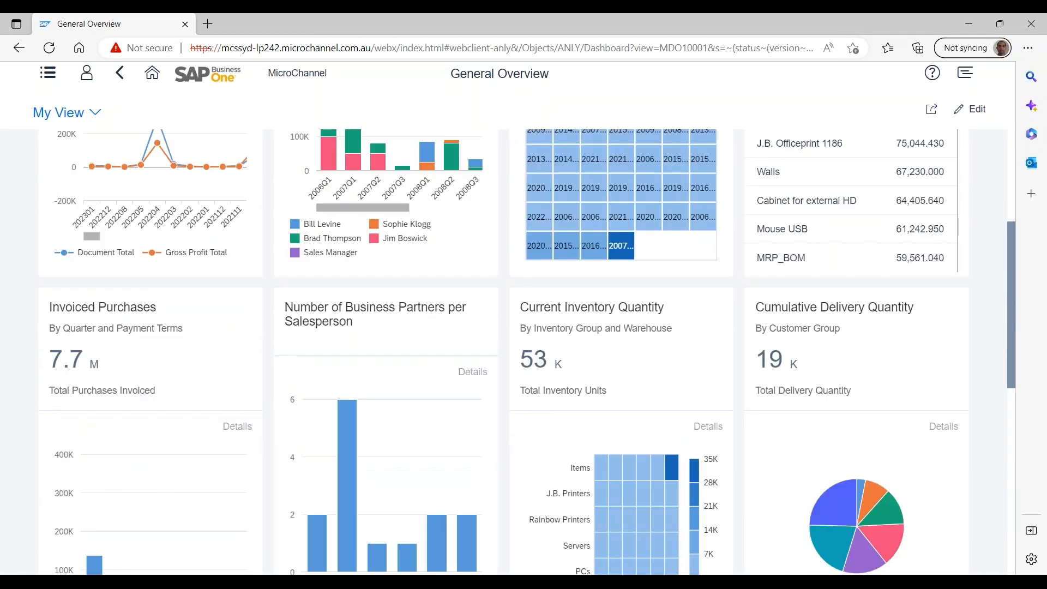
{"action": "scroll", "coordinate": [524, 349], "scroll_direction": "up", "scroll_amount": 4}
Switch the dashboard to the view Last 4 Completed Calendar Quarters and examine its invoiced sales cards.
{"action": "left_click", "coordinate": [96, 112]}
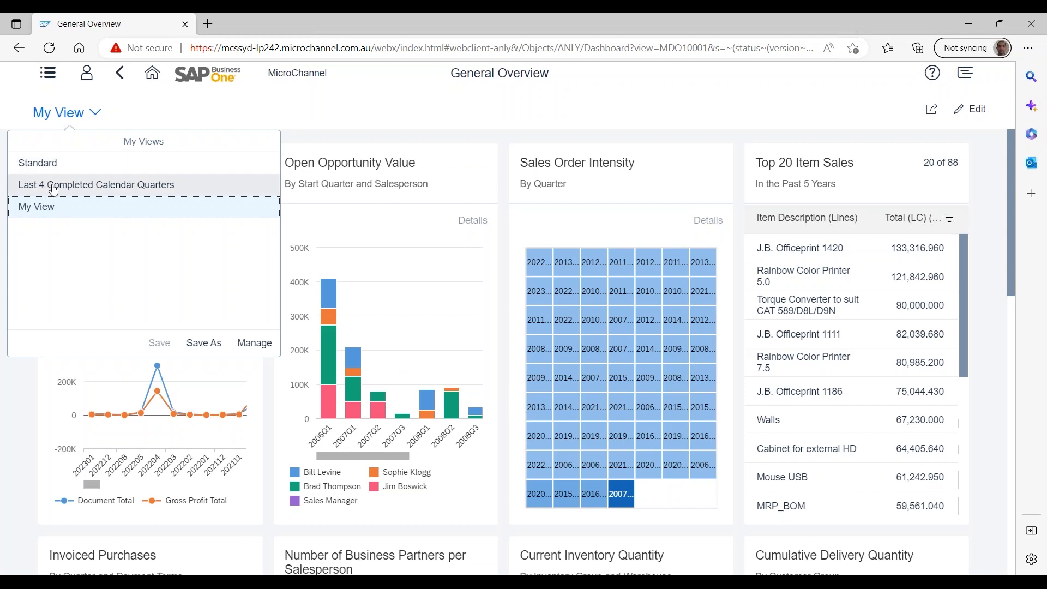
{"action": "left_click", "coordinate": [86, 188]}
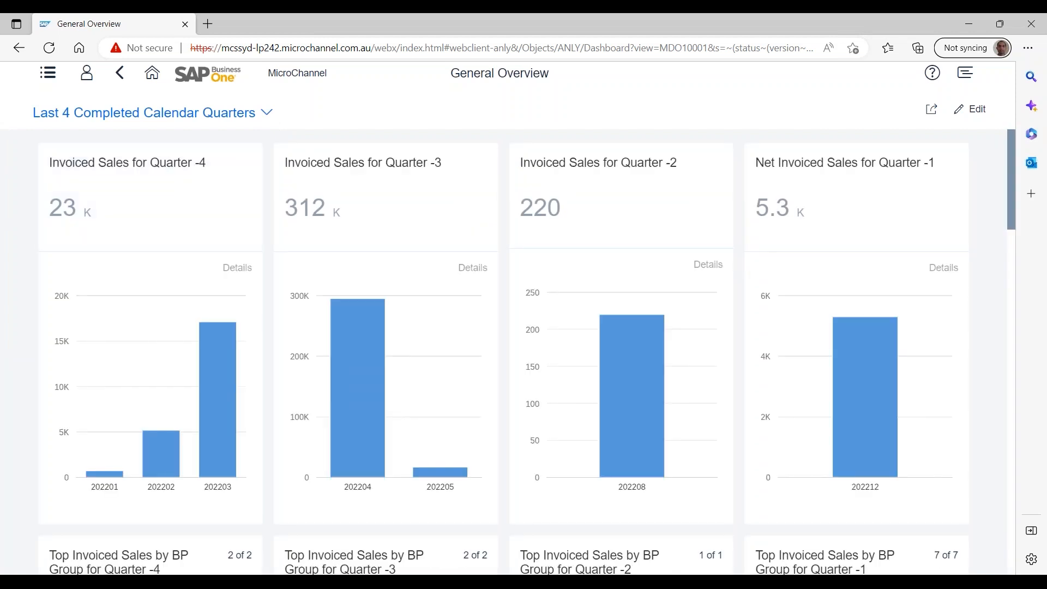
{"action": "scroll", "coordinate": [310, 345], "scroll_direction": "down", "scroll_amount": 5}
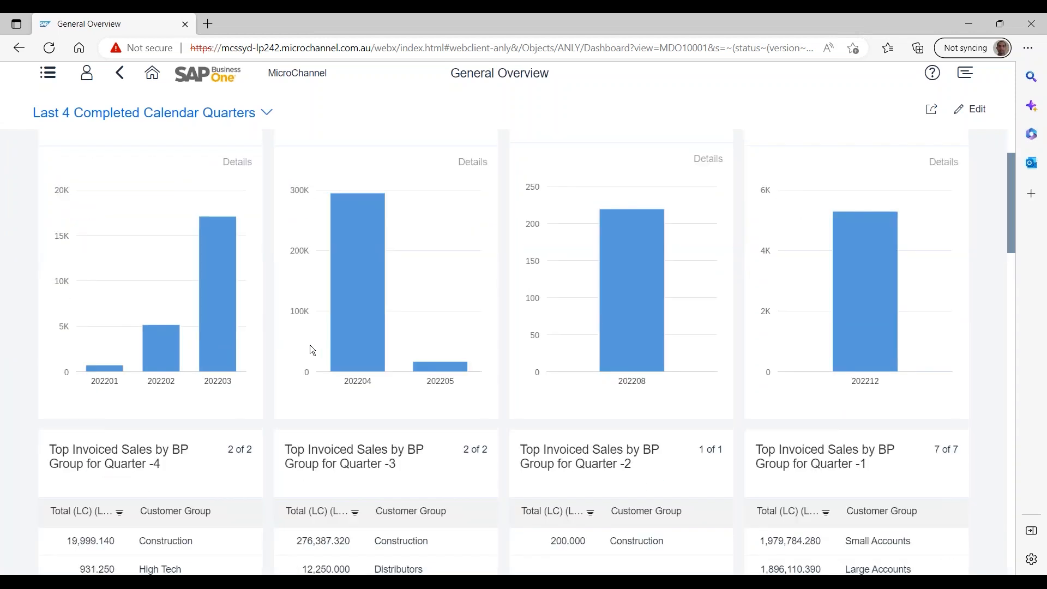
{"action": "scroll", "coordinate": [310, 345], "scroll_direction": "up", "scroll_amount": 5}
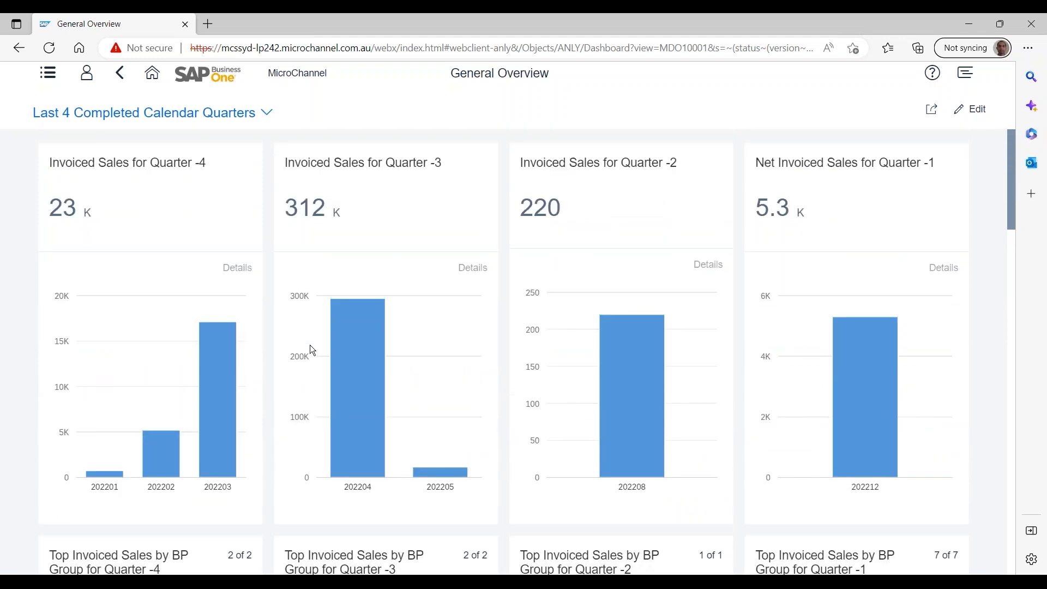
Return to the home page and open the Business Partners list from the Business Partners group.
{"action": "left_click", "coordinate": [154, 78]}
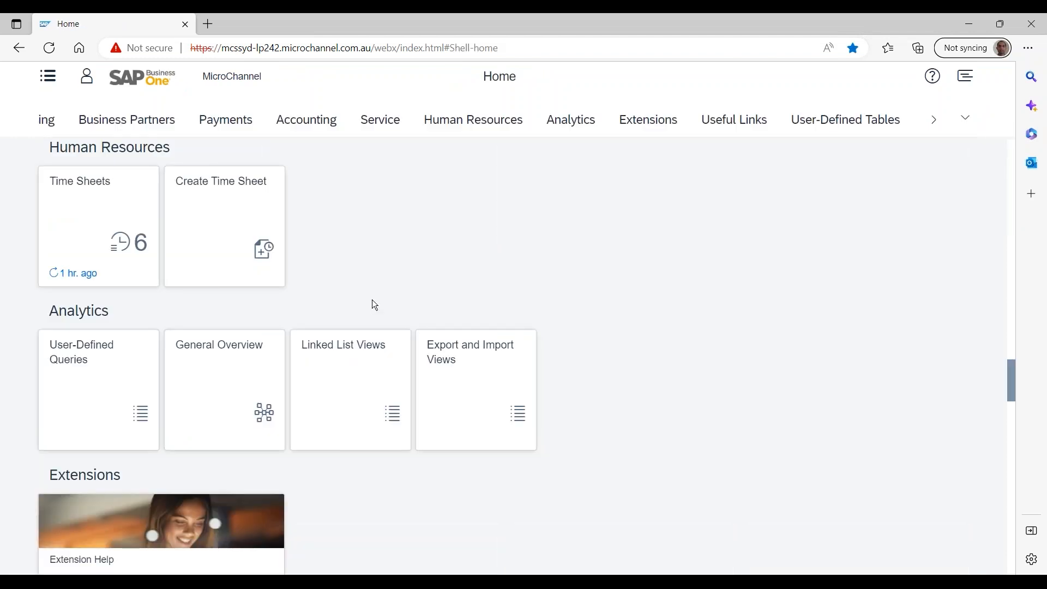
{"action": "scroll", "coordinate": [372, 300], "scroll_direction": "up", "scroll_amount": 10}
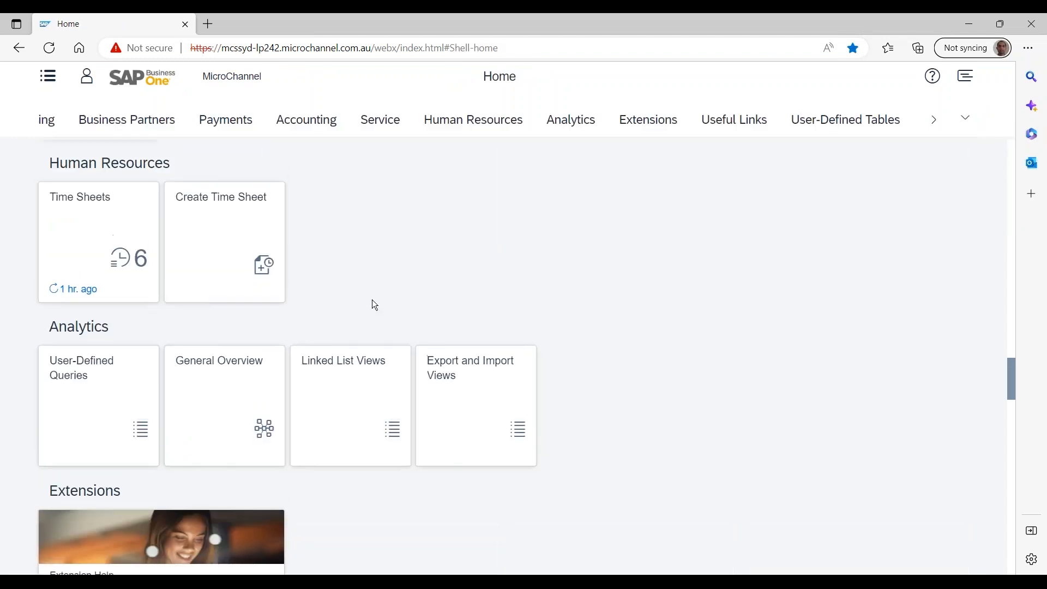
{"action": "scroll", "coordinate": [351, 314], "scroll_direction": "up", "scroll_amount": 15}
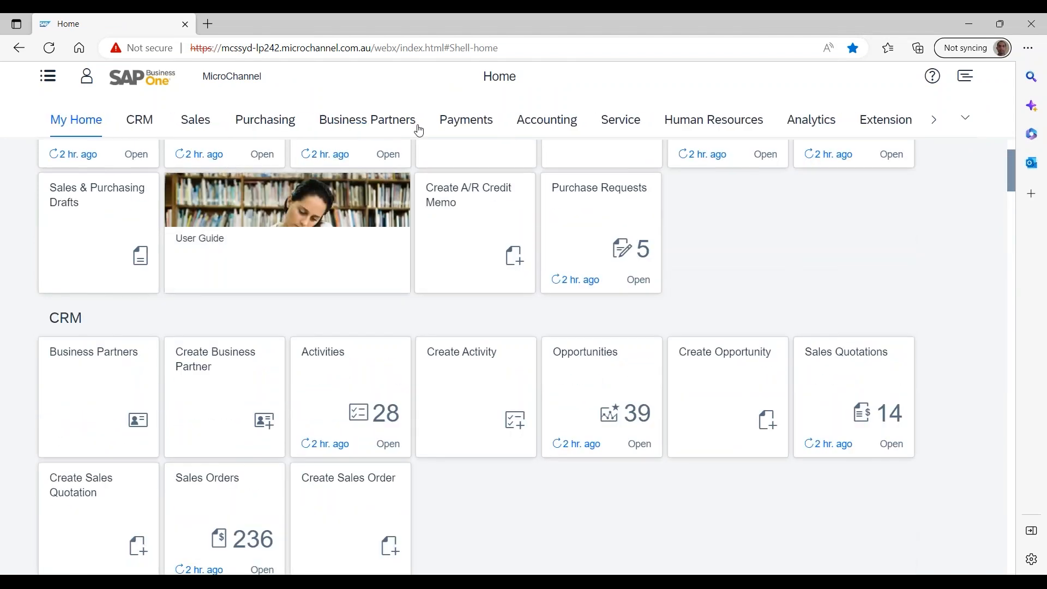
{"action": "scroll", "coordinate": [373, 126], "scroll_direction": "down", "scroll_amount": 1}
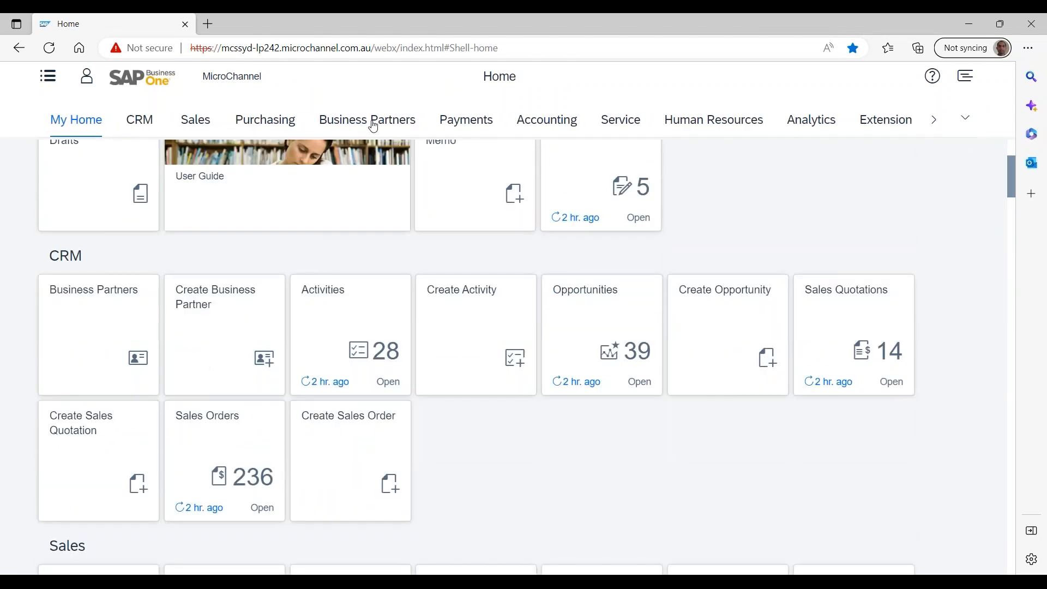
{"action": "left_click", "coordinate": [373, 126]}
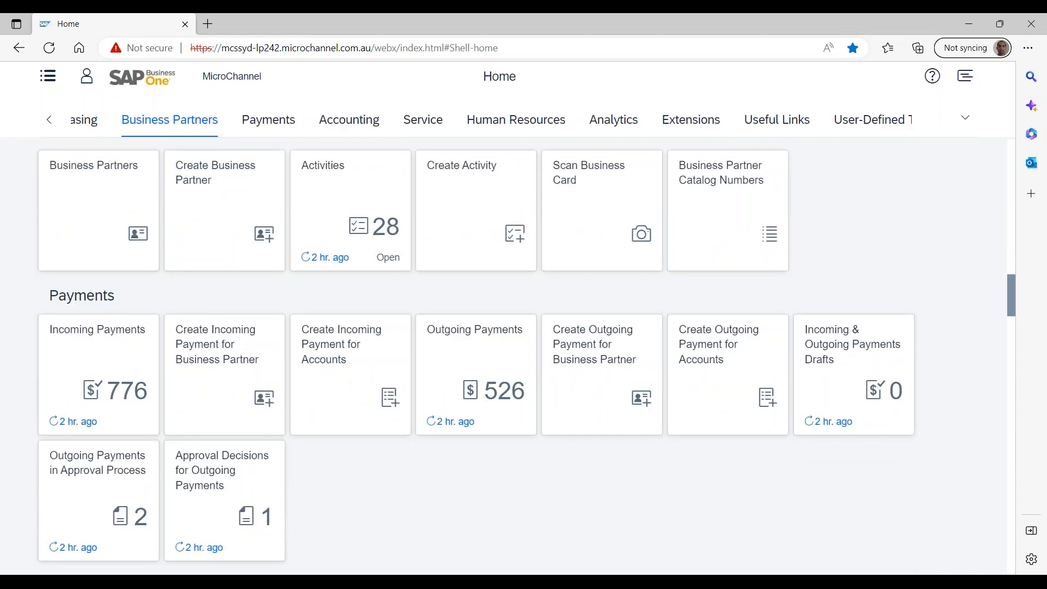
{"action": "left_click", "coordinate": [117, 213]}
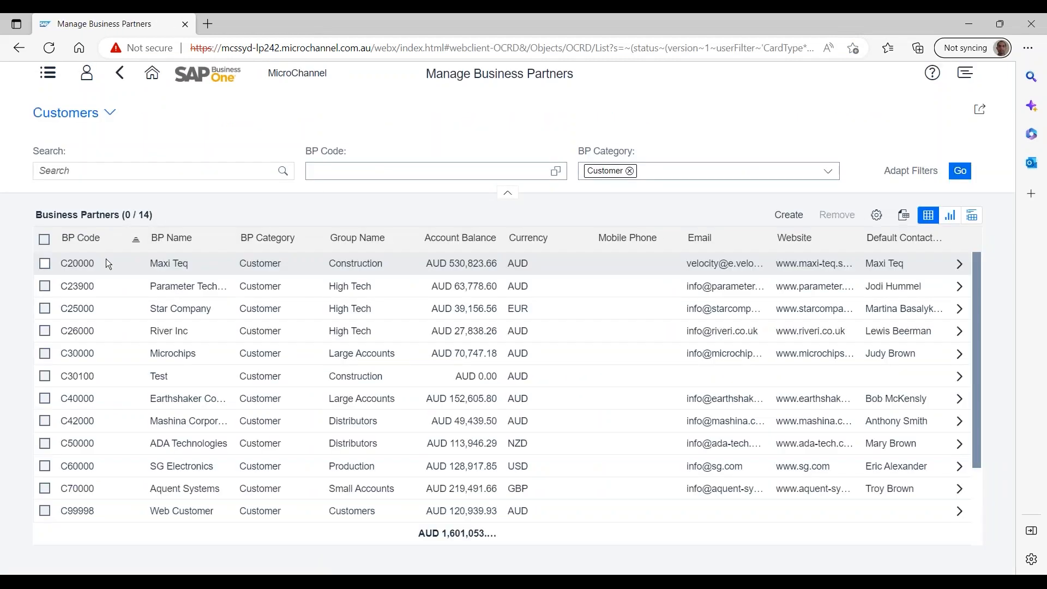
Open customer C20000 (Maxi Teq) and show its linked view Open Sales Orders.
{"action": "left_click", "coordinate": [107, 264]}
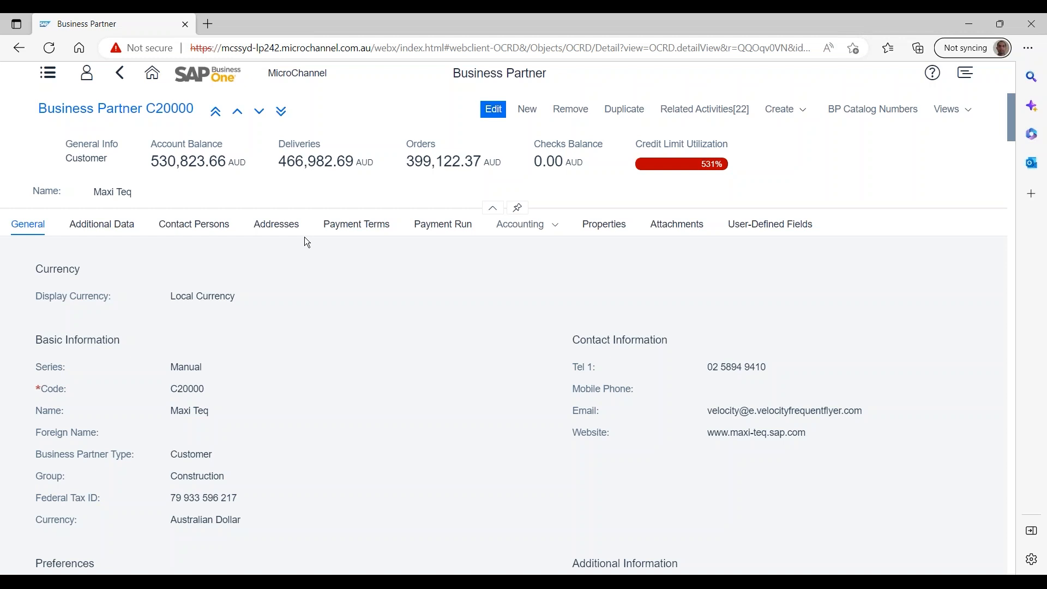
{"action": "left_click", "coordinate": [969, 110]}
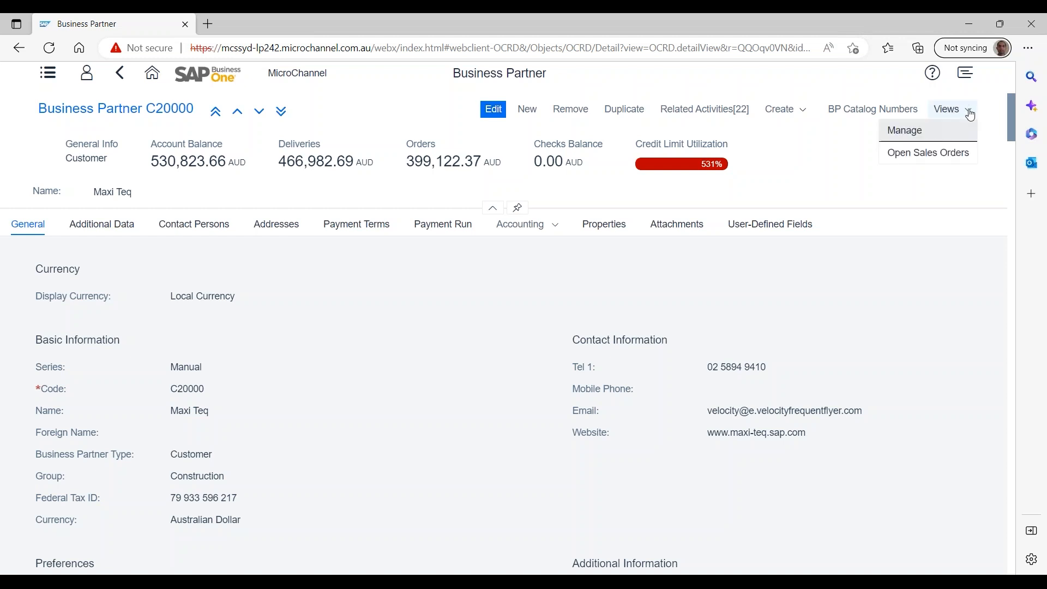
{"action": "left_click", "coordinate": [924, 154]}
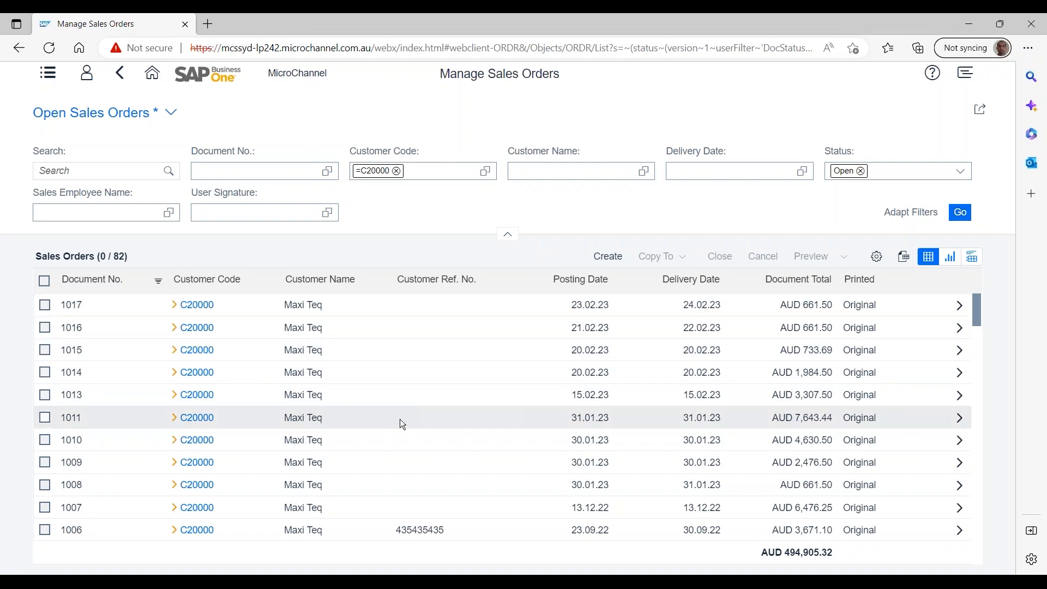
Go back to the business partner, manage its linked views, and examine the list view, view and filter field settings of the Open Sales Orders link.
{"action": "left_click", "coordinate": [118, 78]}
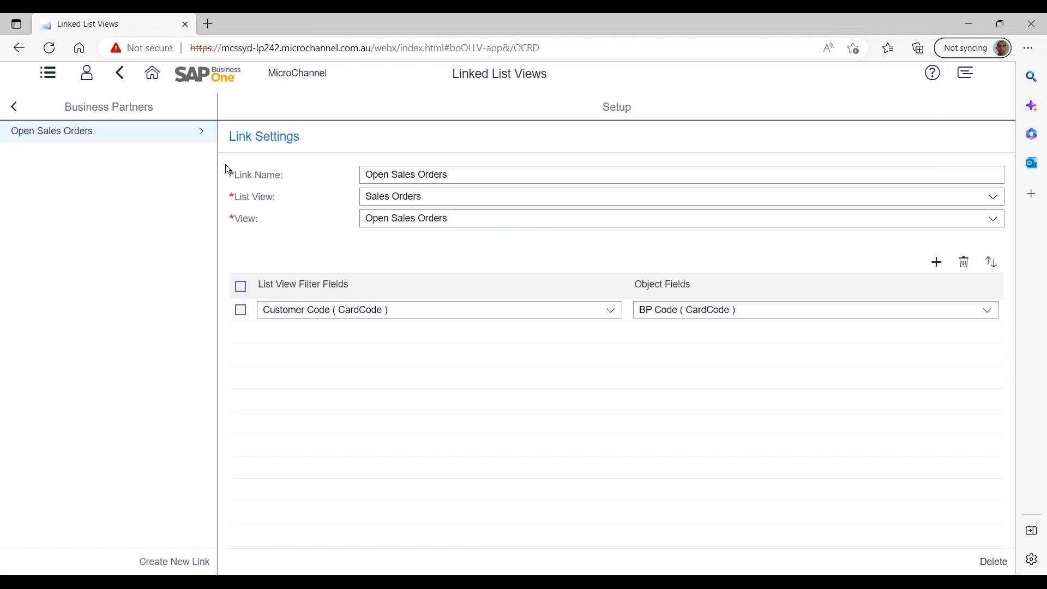
{"action": "left_click", "coordinate": [994, 197]}
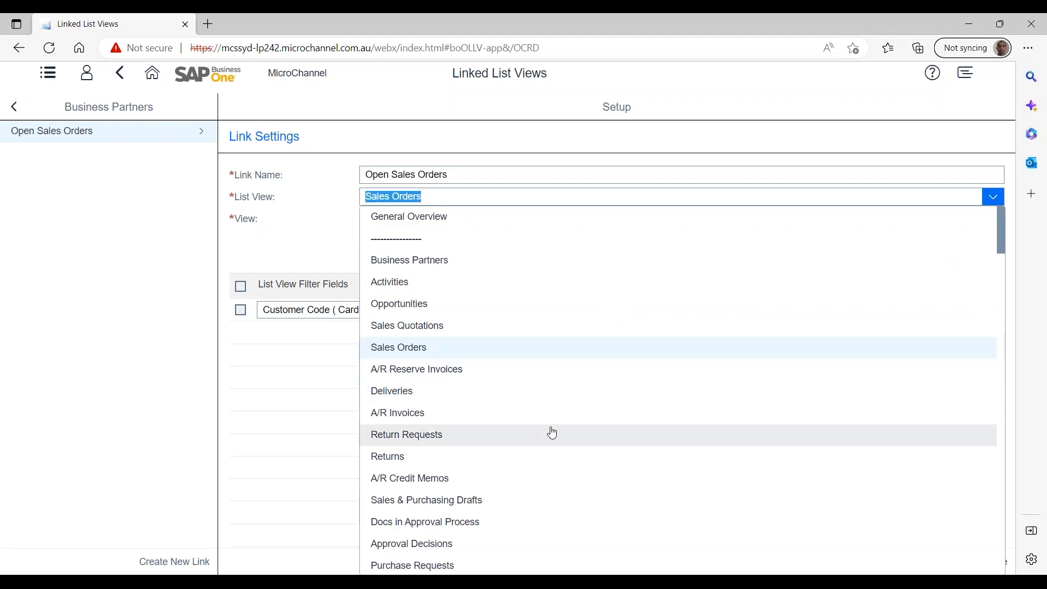
{"action": "scroll", "coordinate": [552, 433], "scroll_direction": "down", "scroll_amount": 3}
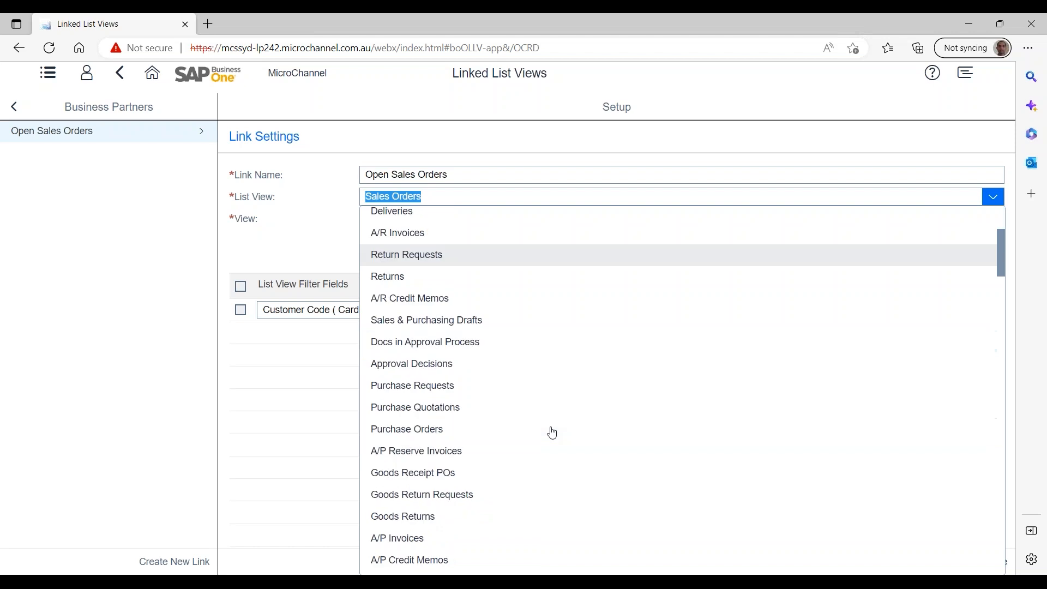
{"action": "scroll", "coordinate": [552, 431], "scroll_direction": "down", "scroll_amount": 10}
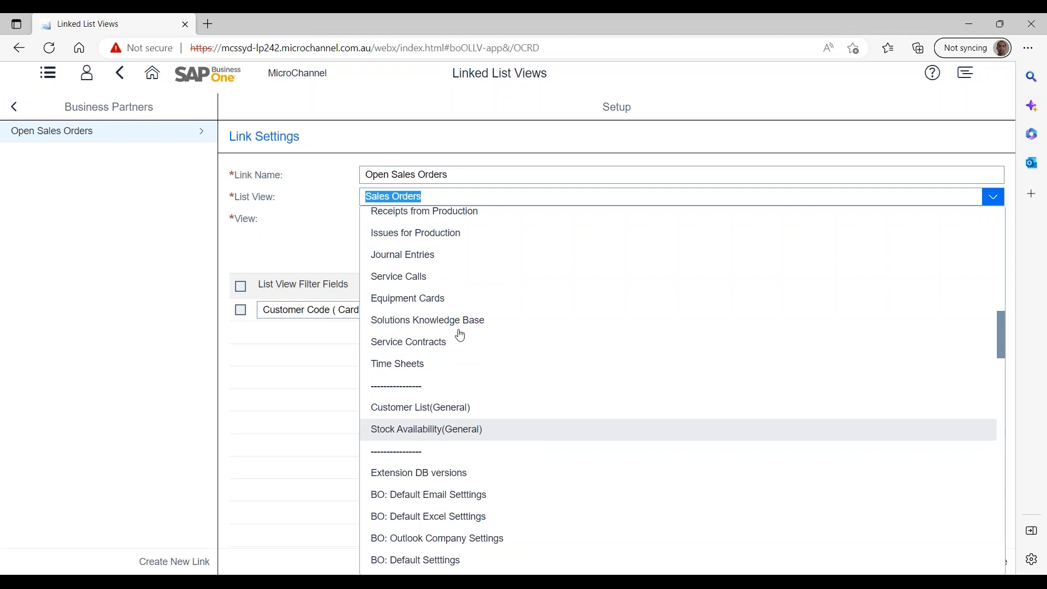
{"action": "left_click", "coordinate": [910, 198]}
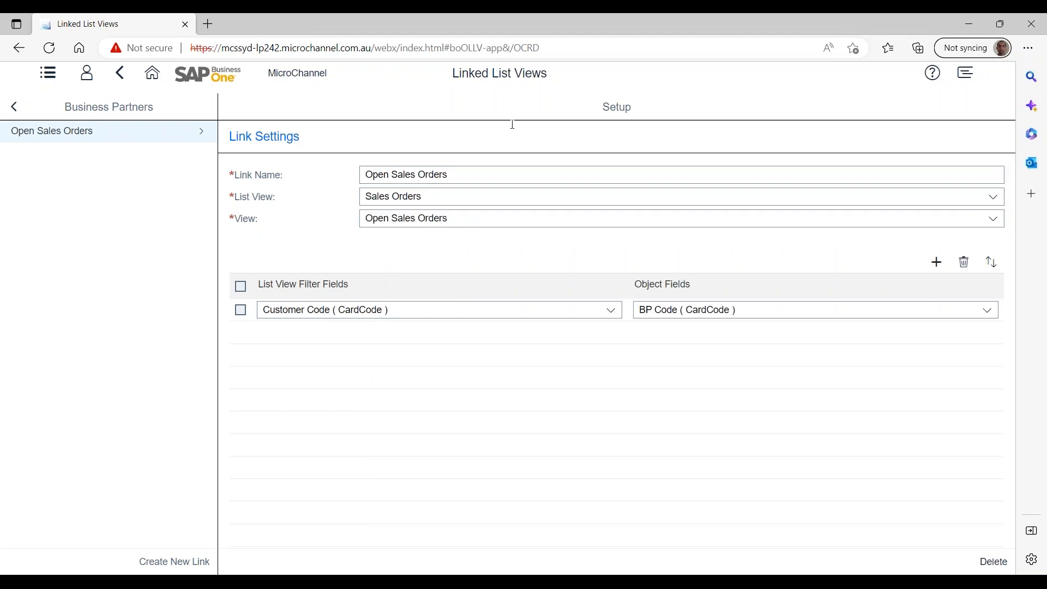
{"action": "left_click", "coordinate": [994, 224]}
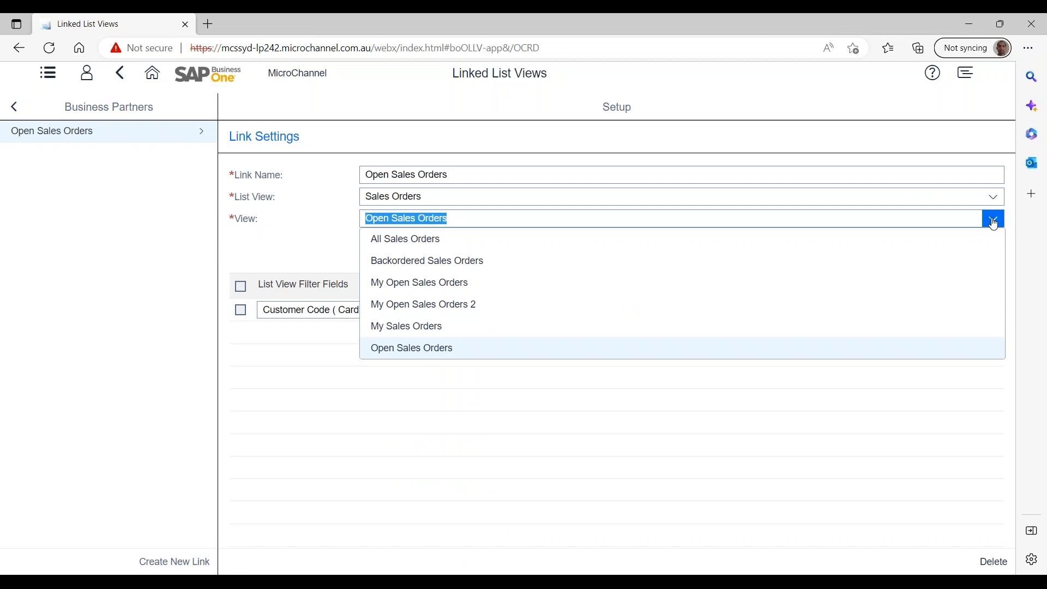
{"action": "left_click", "coordinate": [994, 224]}
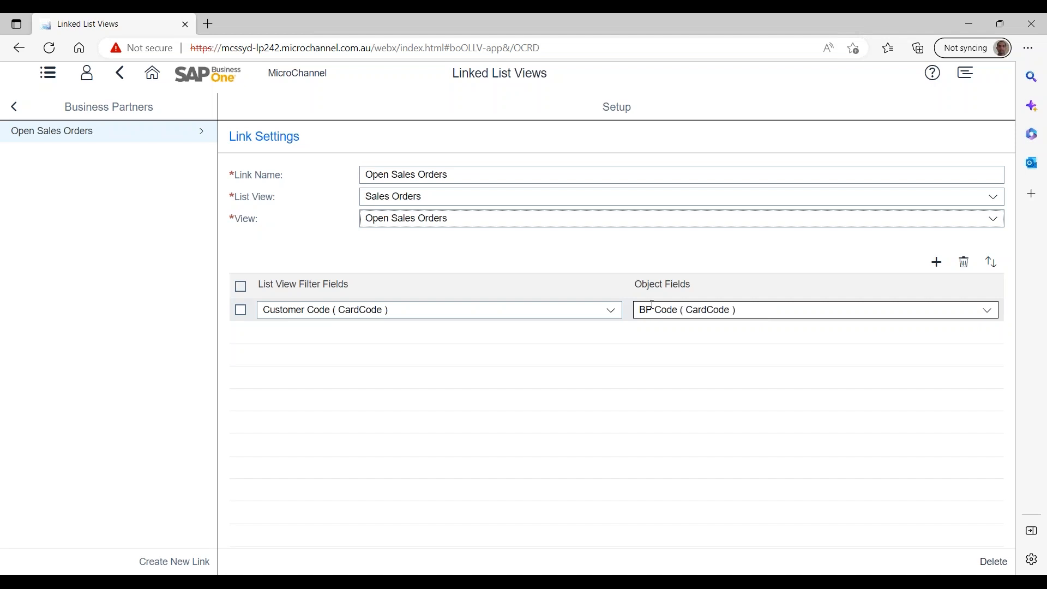
{"action": "left_click", "coordinate": [612, 312]}
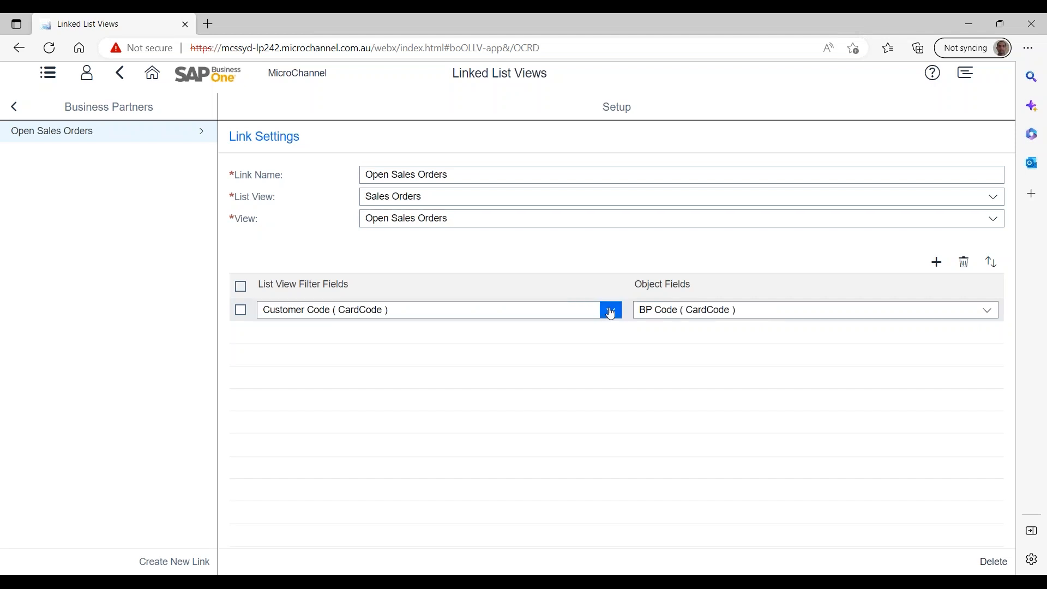
Return to the home page and open item A00001 (J.B. Officeprint 1420) from the Items list in the Sales group.
{"action": "left_click", "coordinate": [120, 76]}
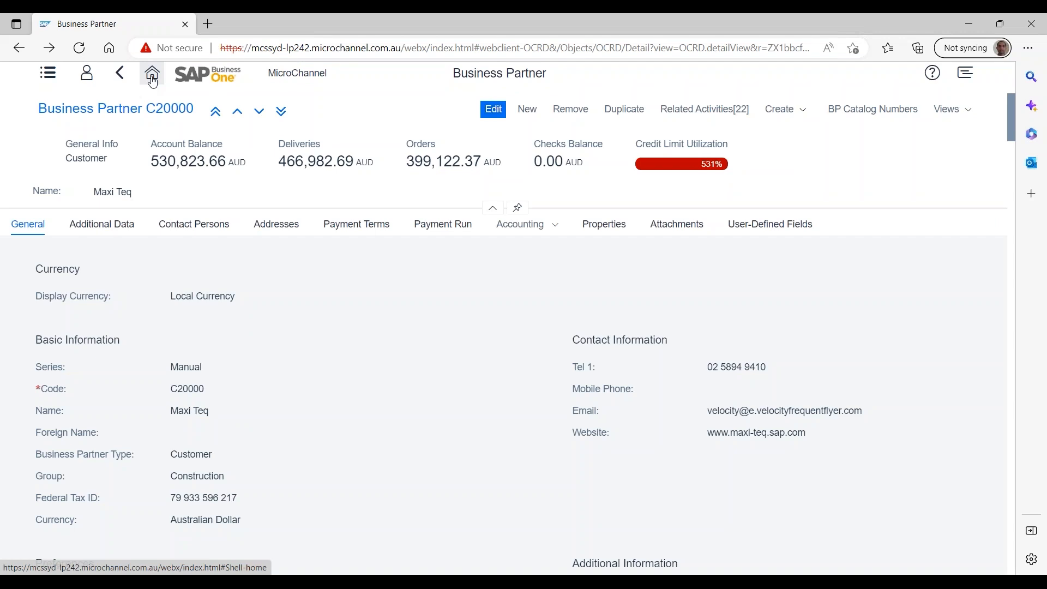
{"action": "left_click", "coordinate": [153, 81]}
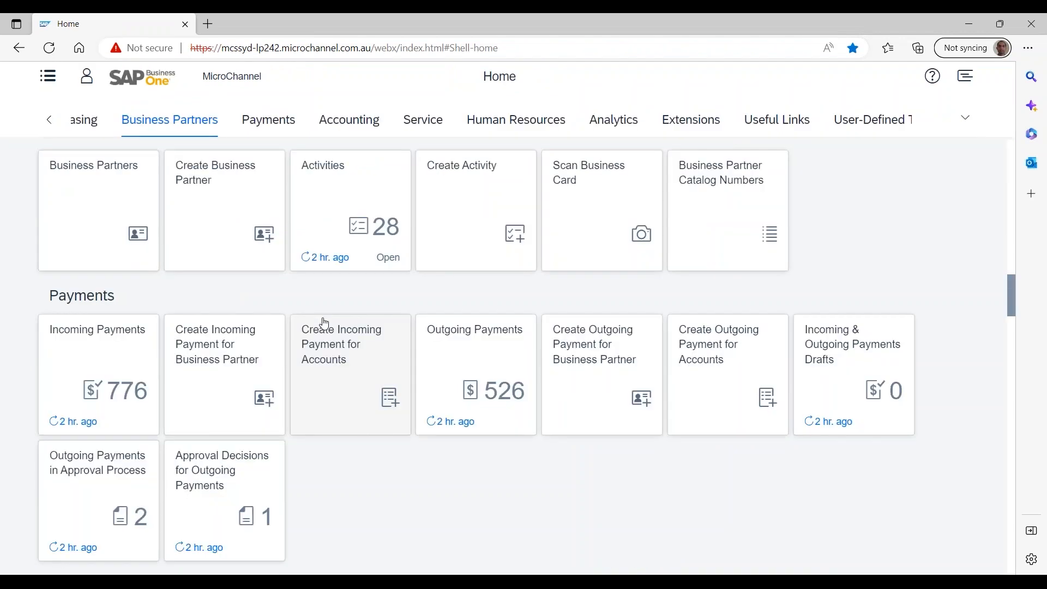
{"action": "scroll", "coordinate": [324, 323], "scroll_direction": "down", "scroll_amount": 2}
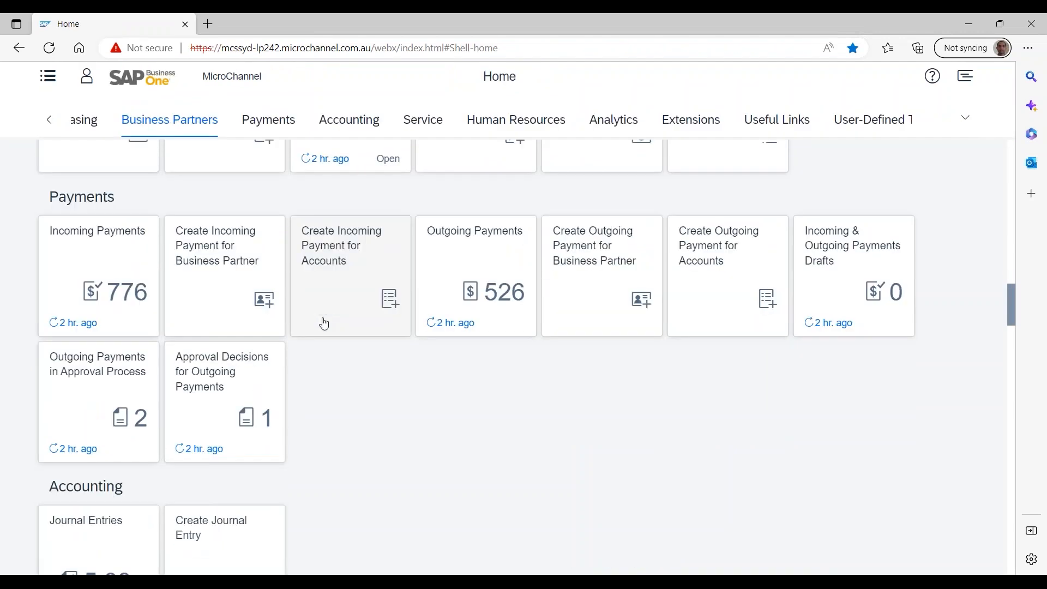
{"action": "scroll", "coordinate": [324, 323], "scroll_direction": "down", "scroll_amount": 2}
{"action": "scroll", "coordinate": [350, 478], "scroll_direction": "up", "scroll_amount": 5}
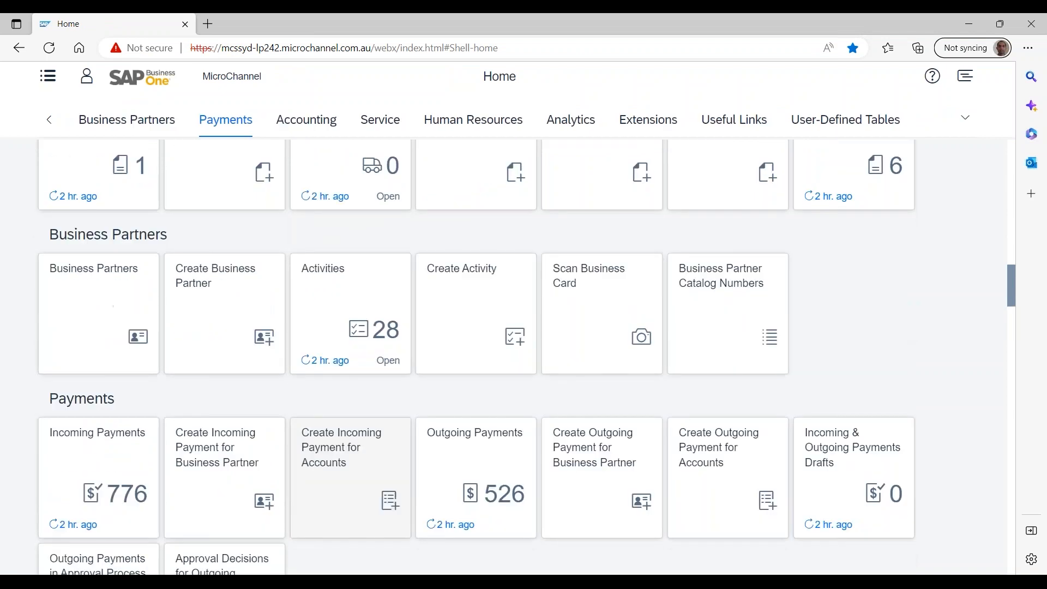
{"action": "scroll", "coordinate": [351, 426], "scroll_direction": "up", "scroll_amount": 7}
{"action": "scroll", "coordinate": [325, 344], "scroll_direction": "up", "scroll_amount": 2}
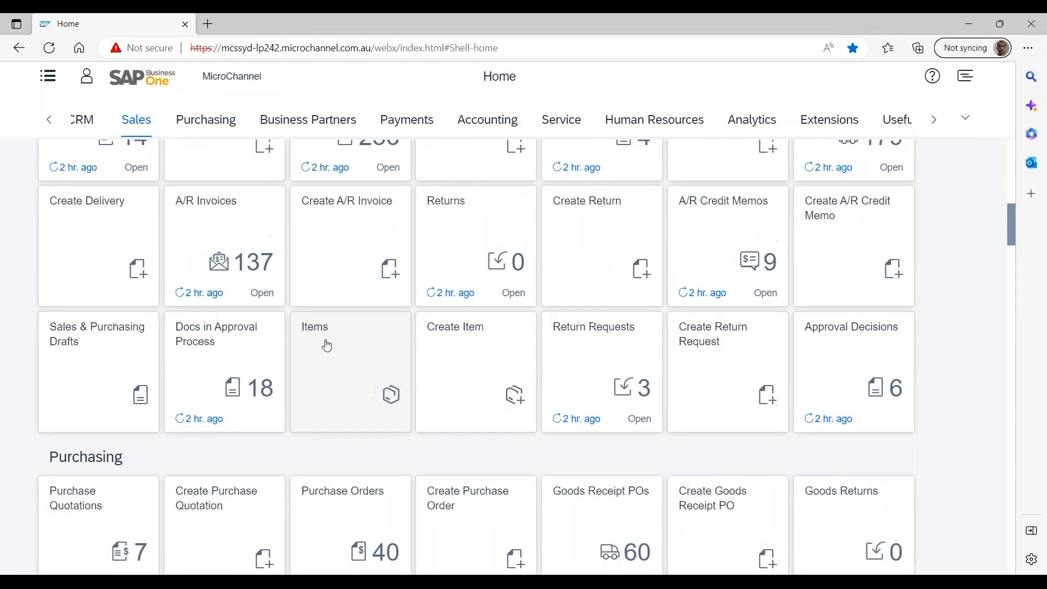
{"action": "left_click", "coordinate": [325, 343]}
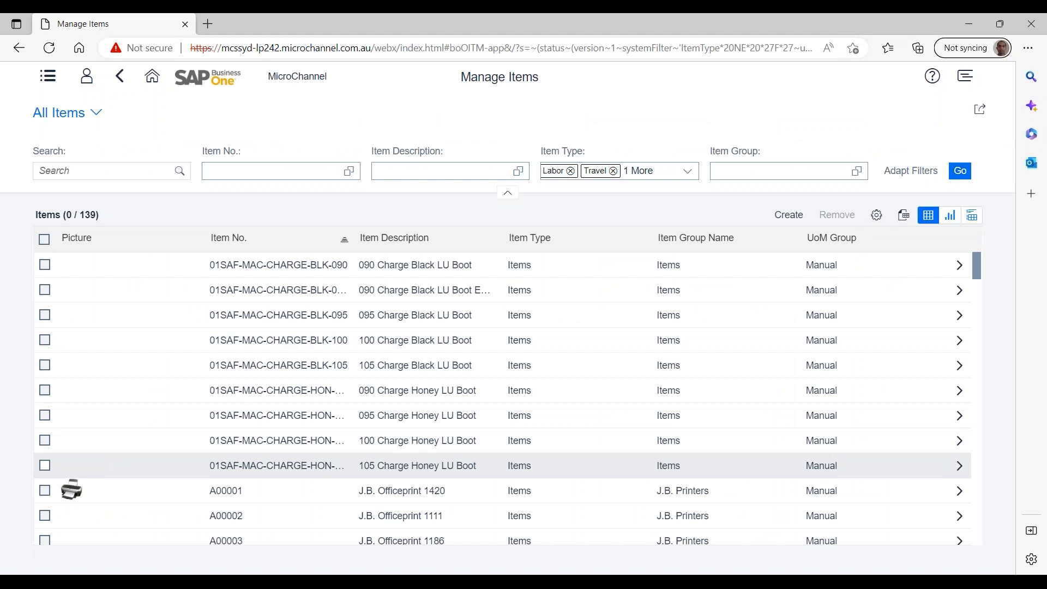
{"action": "left_click", "coordinate": [278, 491]}
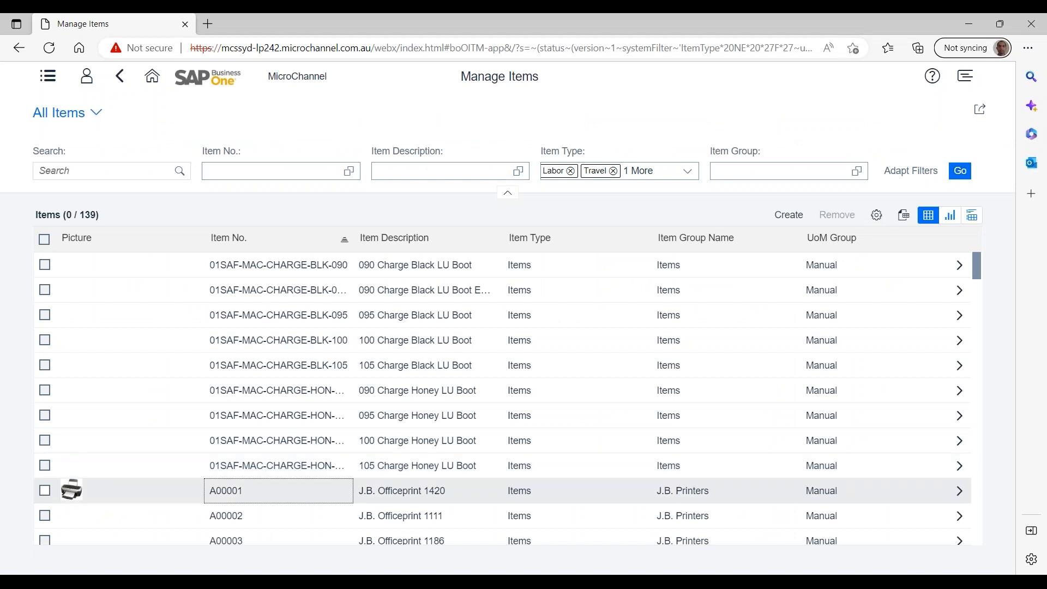
{"action": "left_click", "coordinate": [256, 496]}
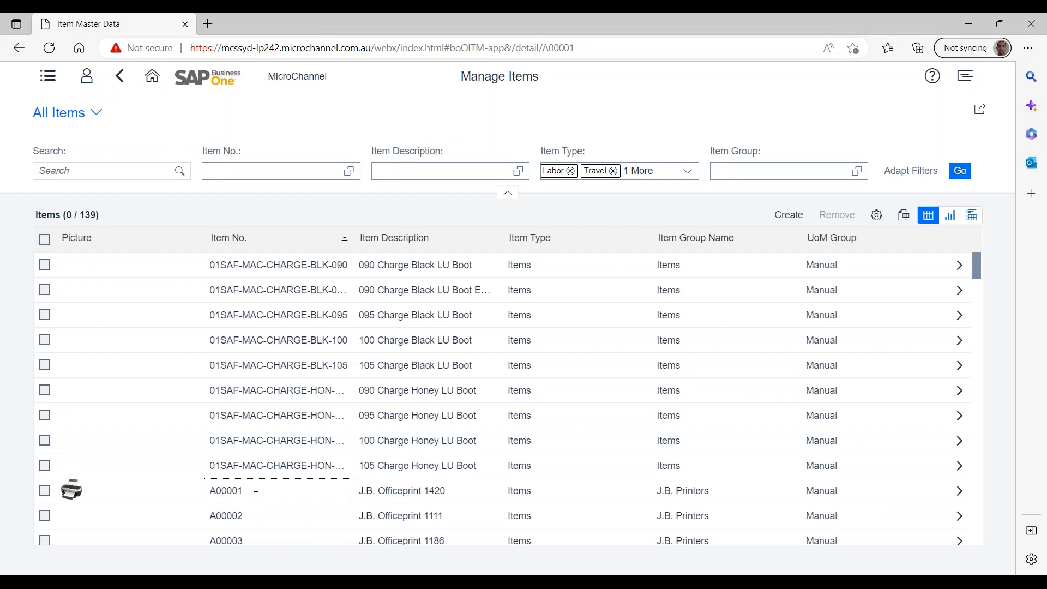
Open the item's linked view Open Items List and examine its stock availability documents.
{"action": "left_click", "coordinate": [958, 109]}
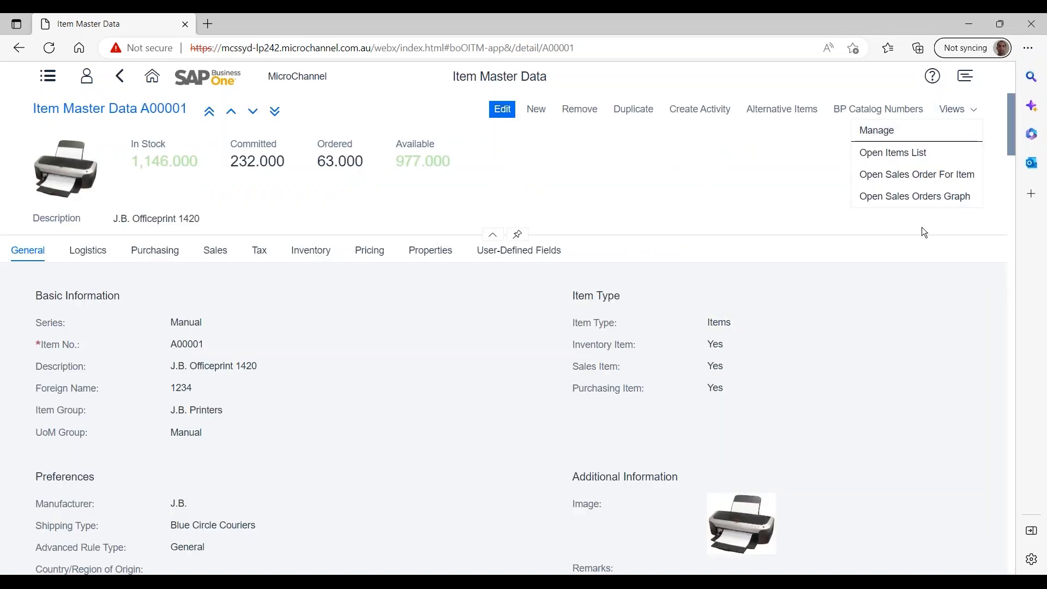
{"action": "left_click", "coordinate": [922, 157]}
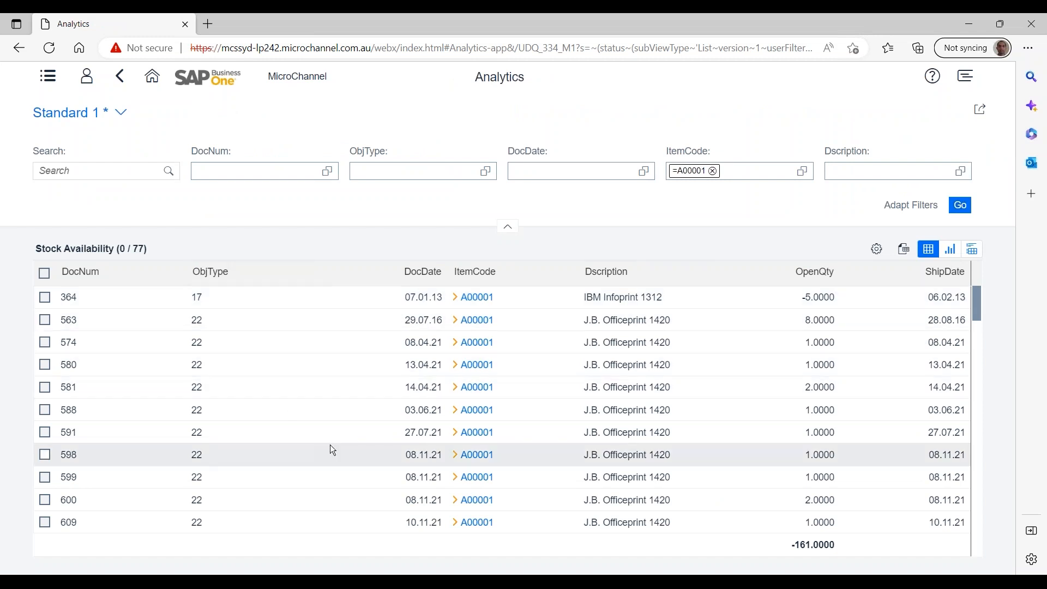
{"action": "scroll", "coordinate": [331, 446], "scroll_direction": "down", "scroll_amount": 15}
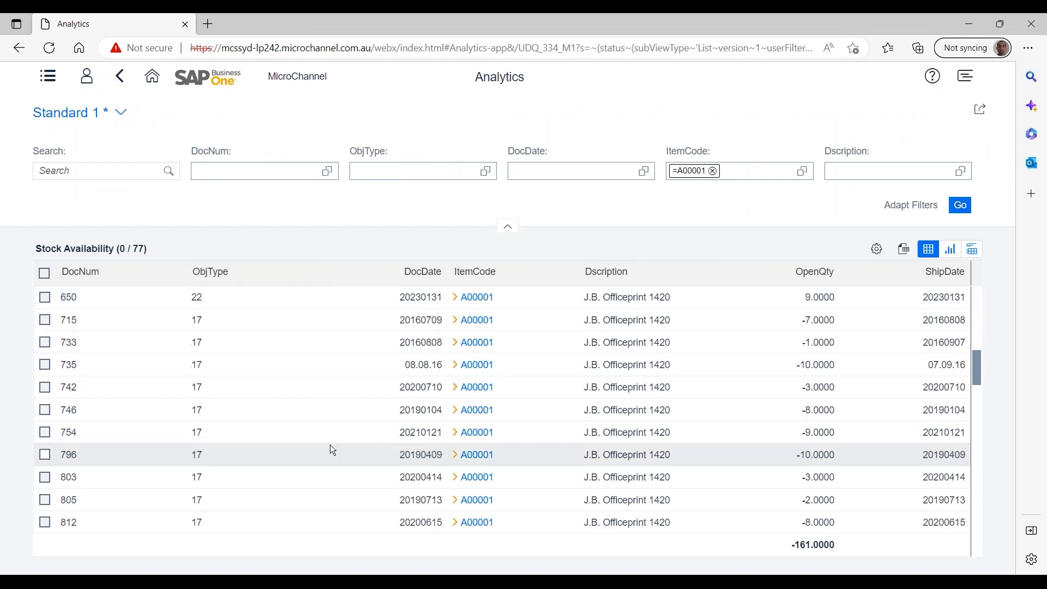
{"action": "scroll", "coordinate": [330, 444], "scroll_direction": "down", "scroll_amount": 5}
{"action": "scroll", "coordinate": [329, 444], "scroll_direction": "up", "scroll_amount": 4}
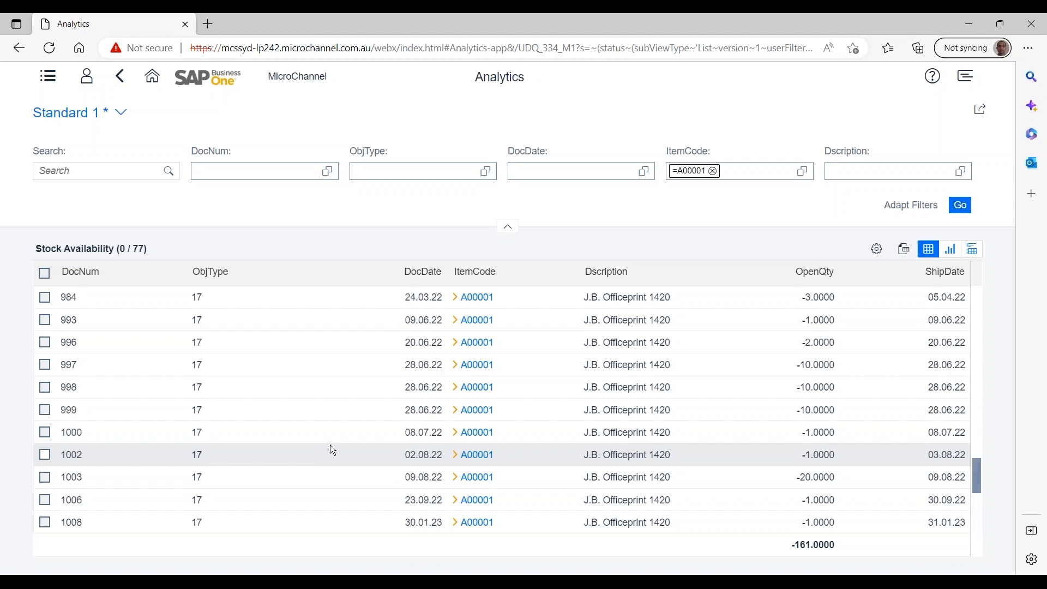
Switch the Stock Availability list to the Standard view and back to the Standard 1 view.
{"action": "scroll", "coordinate": [330, 445], "scroll_direction": "up", "scroll_amount": 15}
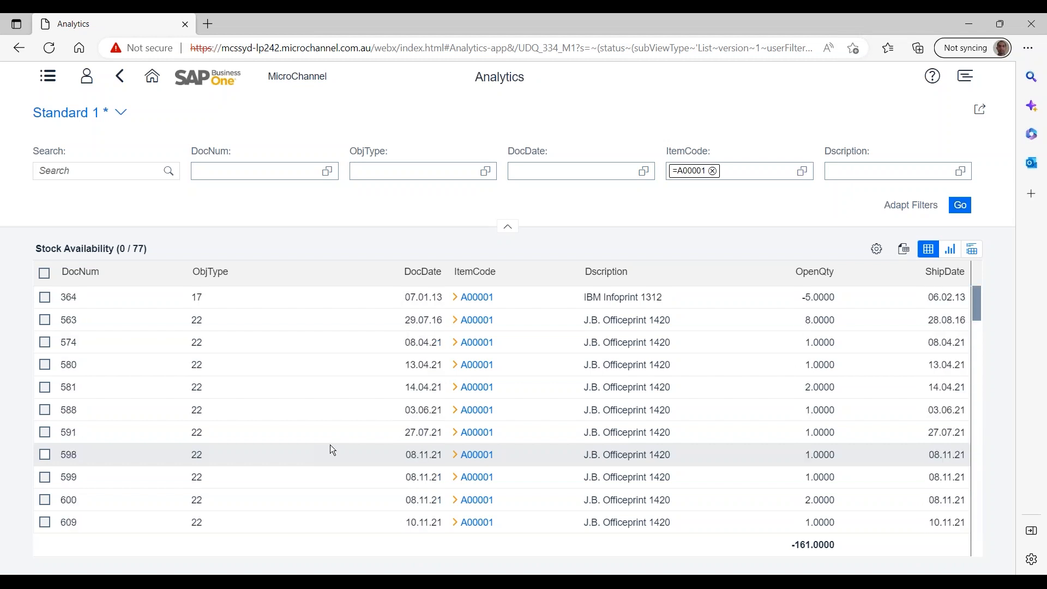
{"action": "left_click", "coordinate": [121, 113]}
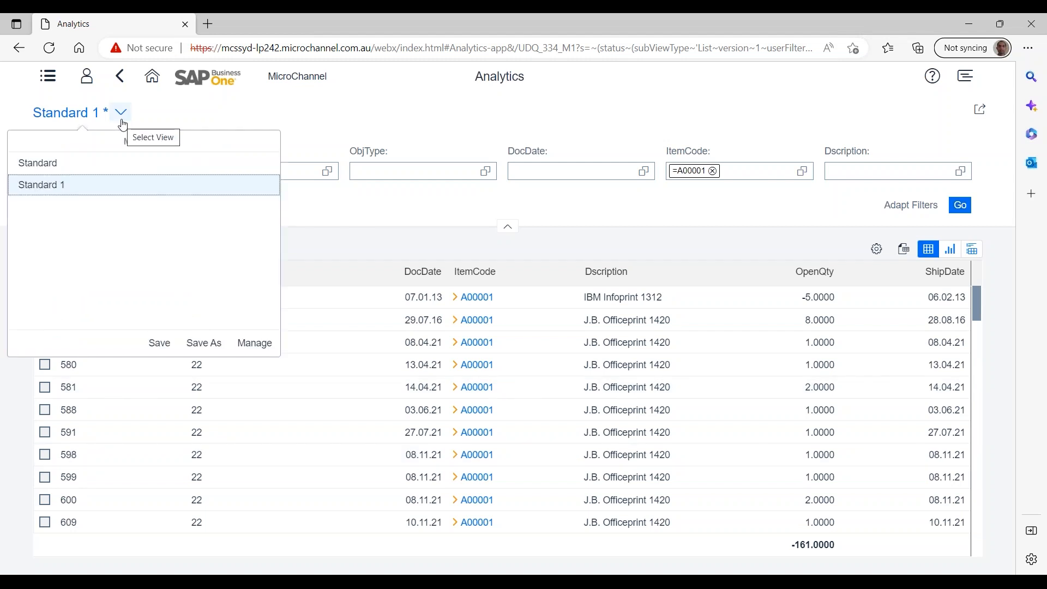
{"action": "left_click", "coordinate": [56, 163]}
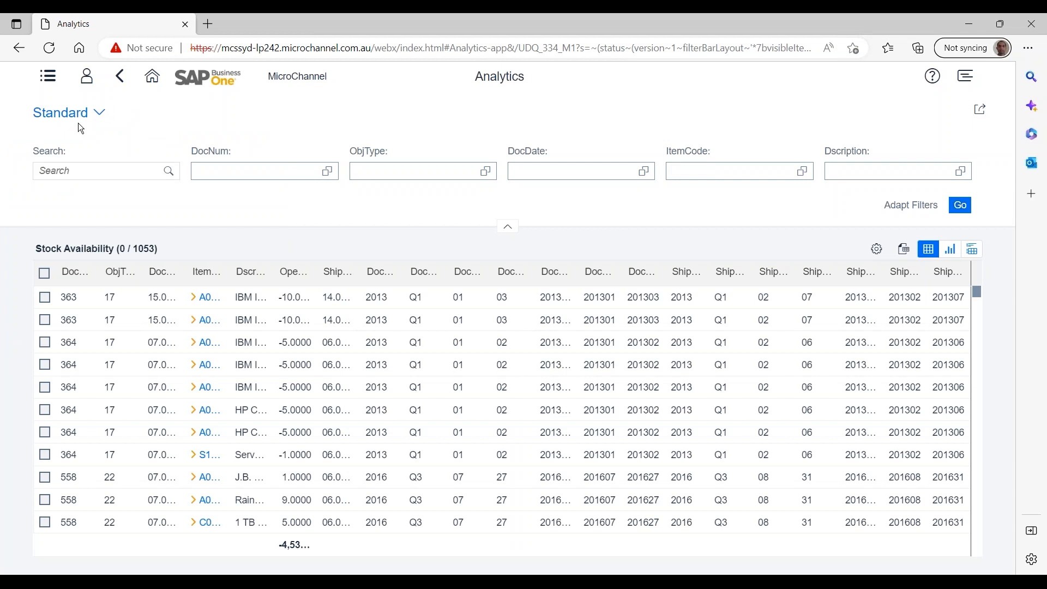
{"action": "left_click", "coordinate": [99, 113]}
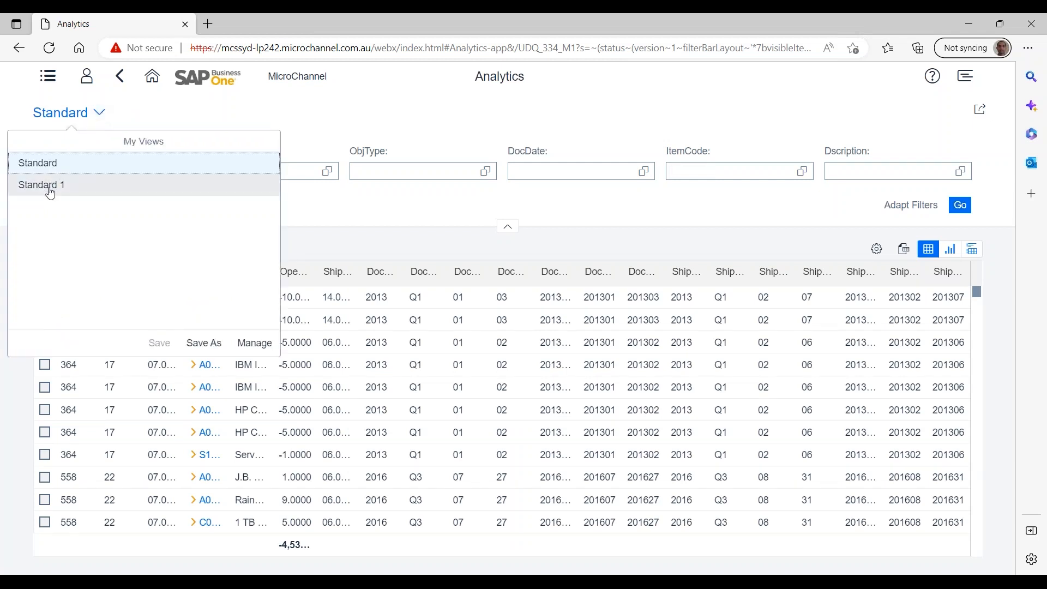
{"action": "left_click", "coordinate": [50, 185]}
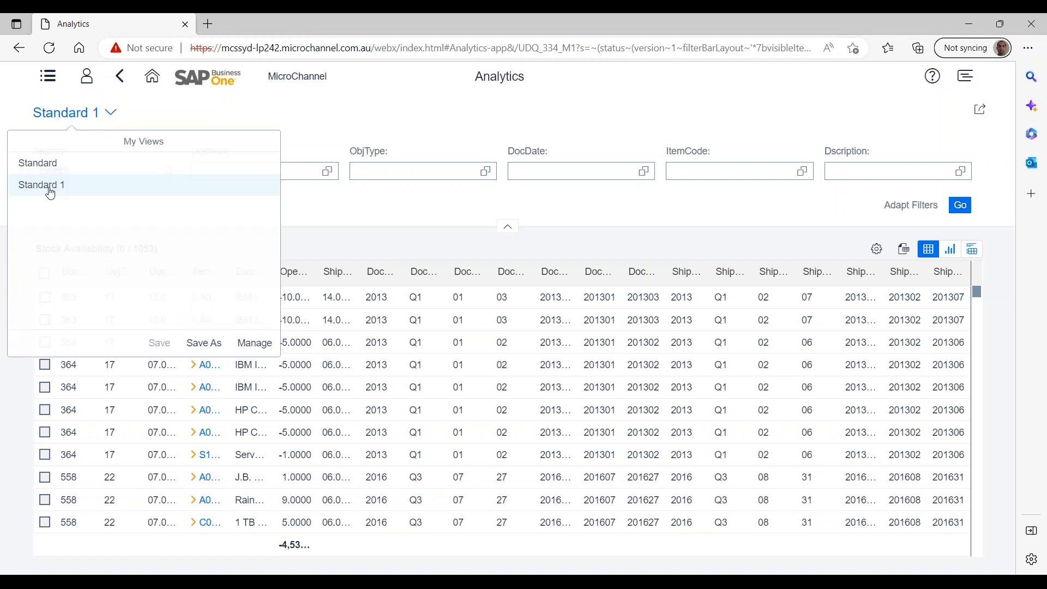
Go back to item A00001, open its linked view Open Sales Order For Item and examine the listed order lines.
{"action": "left_click", "coordinate": [119, 76]}
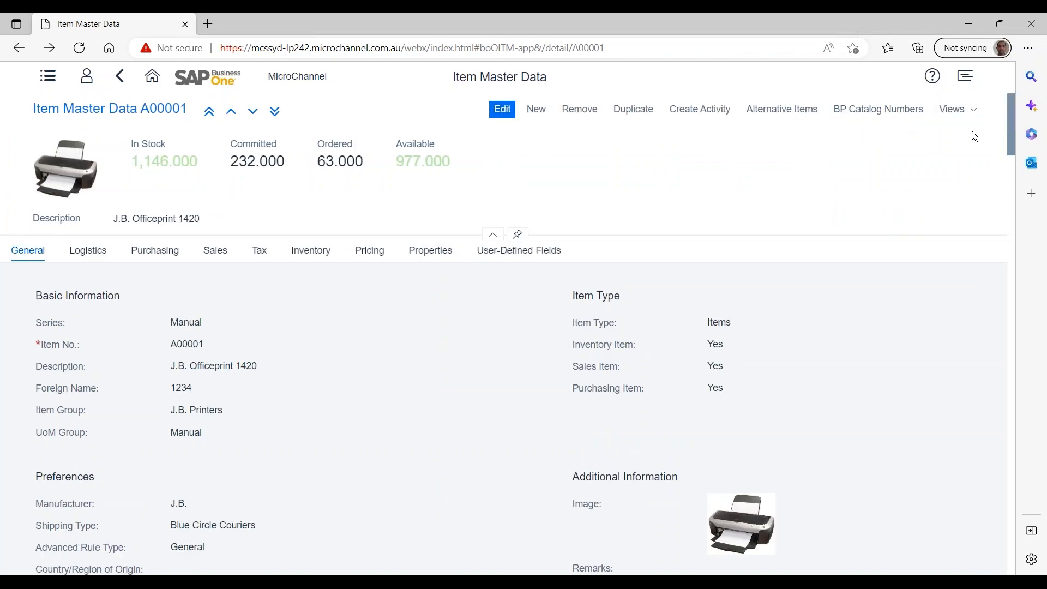
{"action": "left_click", "coordinate": [965, 111]}
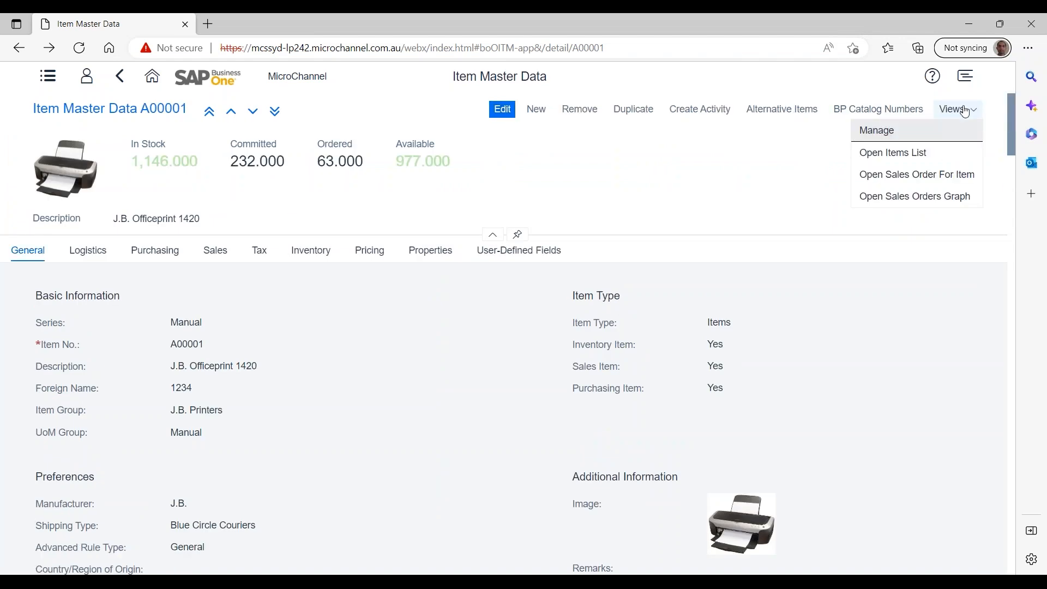
{"action": "left_click", "coordinate": [928, 175]}
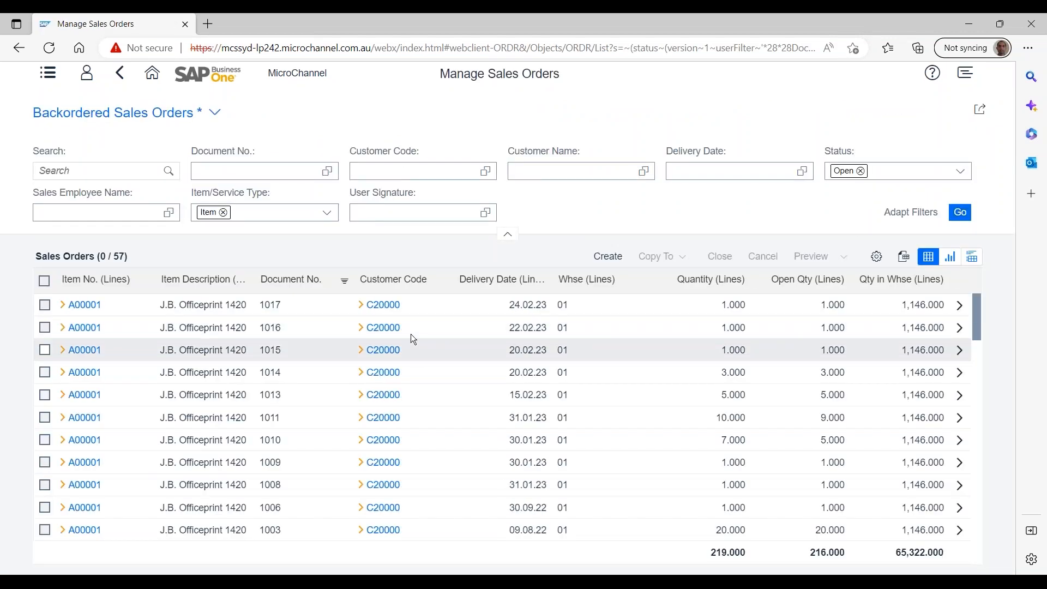
{"action": "scroll", "coordinate": [411, 462], "scroll_direction": "down", "scroll_amount": 1}
{"action": "scroll", "coordinate": [411, 462], "scroll_direction": "down", "scroll_amount": 4}
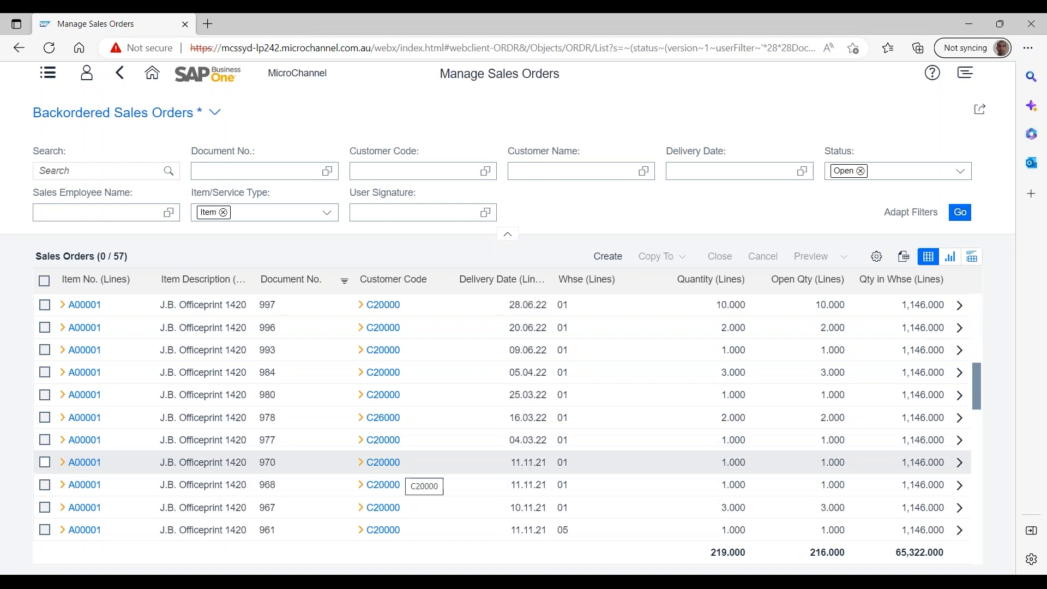
{"action": "scroll", "coordinate": [411, 462], "scroll_direction": "down", "scroll_amount": 2}
{"action": "scroll", "coordinate": [411, 462], "scroll_direction": "up", "scroll_amount": 2}
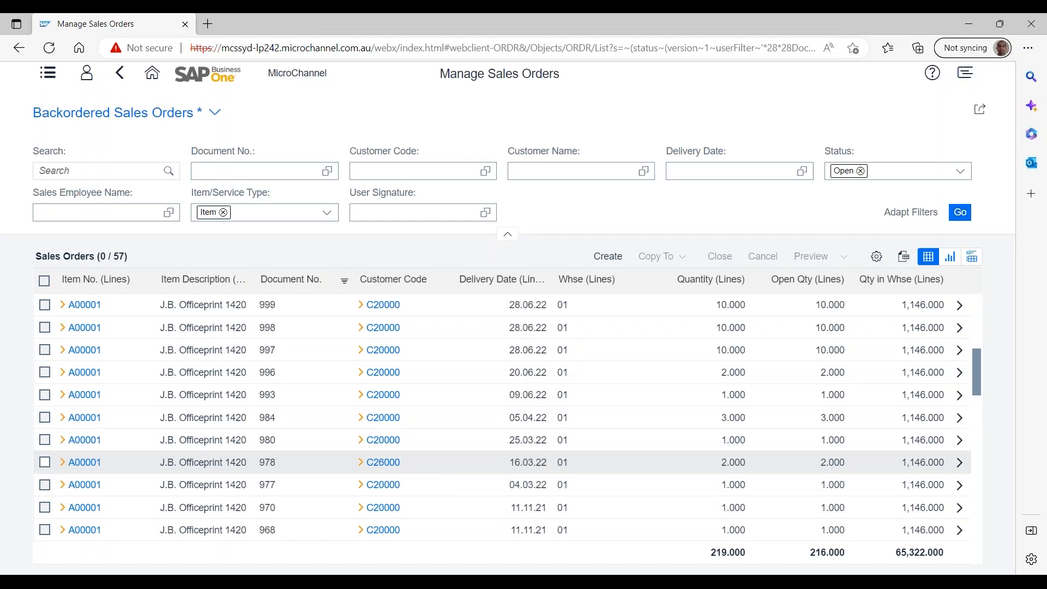
{"action": "scroll", "coordinate": [382, 463], "scroll_direction": "up", "scroll_amount": 4}
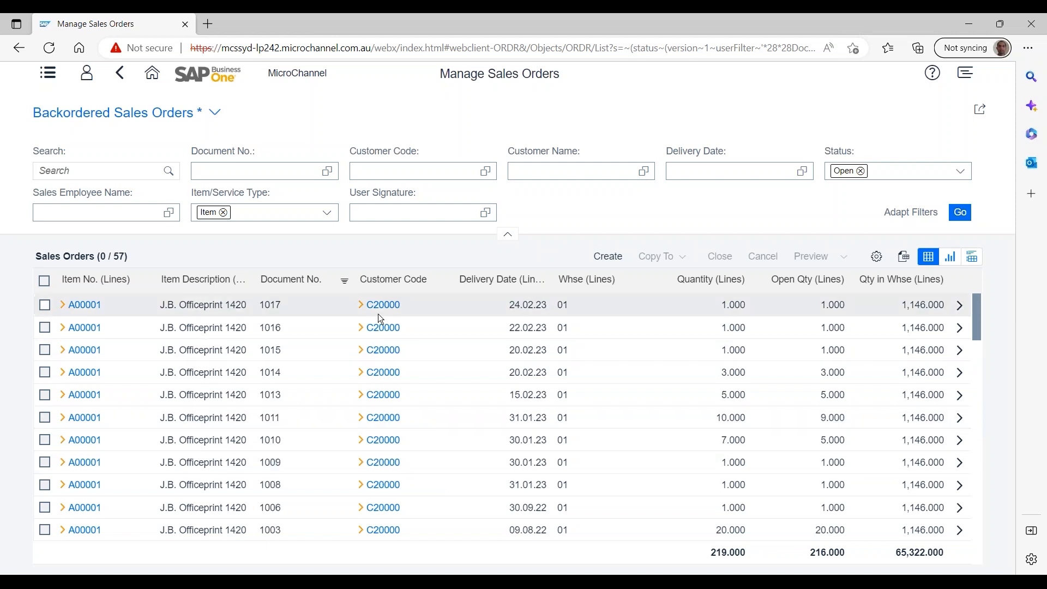
Return to item A00001 and show its linked view Open Sales Orders Graph.
{"action": "left_click", "coordinate": [121, 75]}
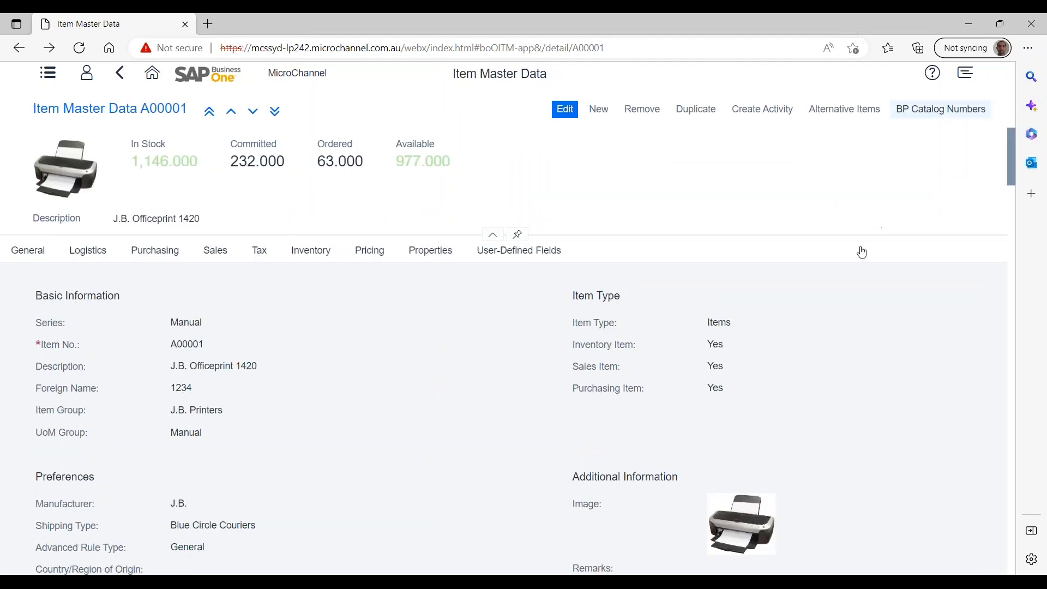
{"action": "left_click", "coordinate": [970, 112]}
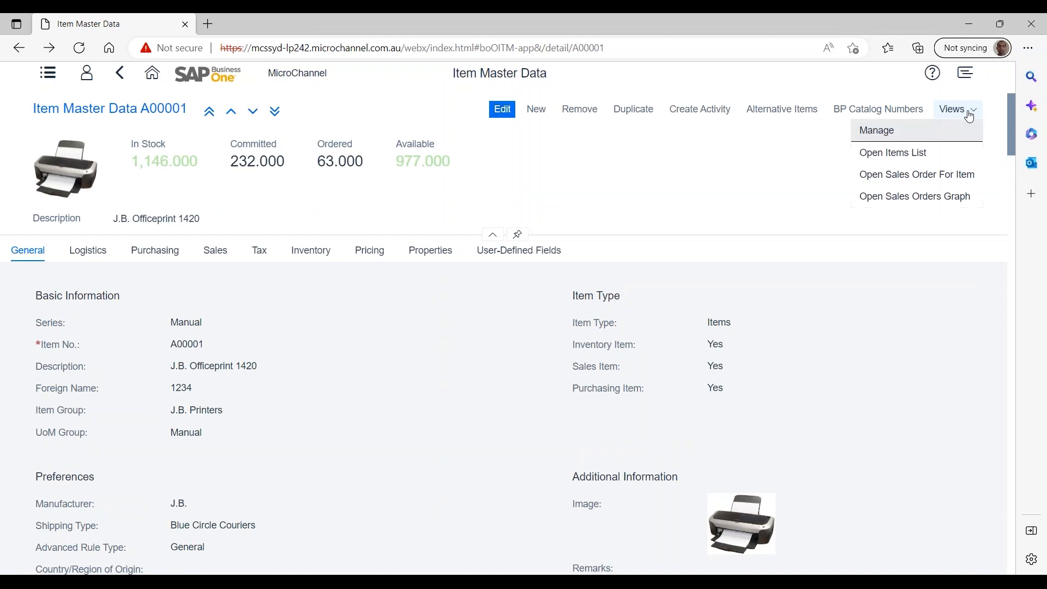
{"action": "left_click", "coordinate": [917, 196]}
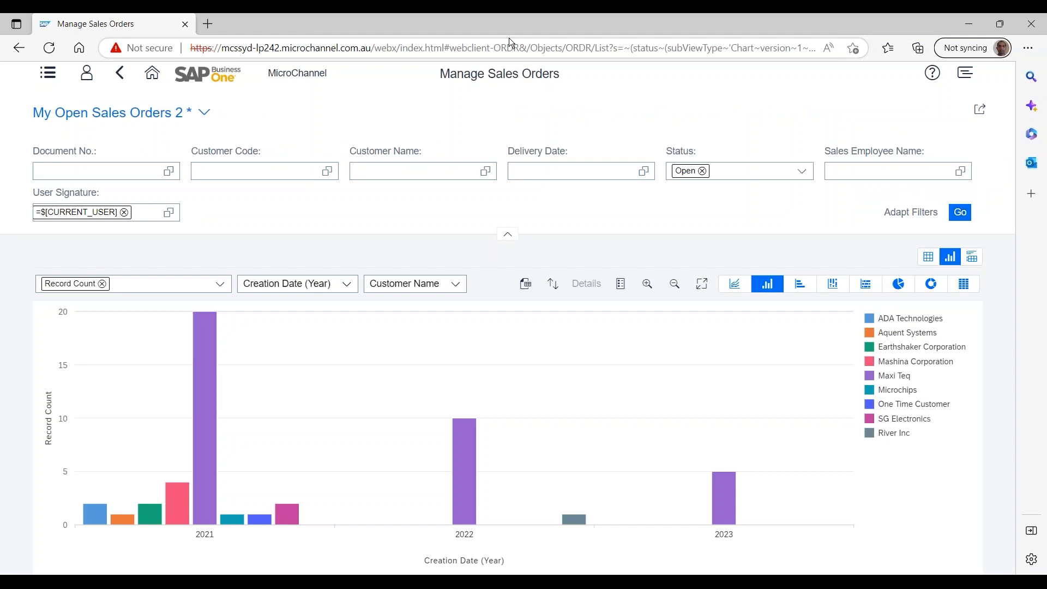
Return to the web client home page, switch to the SAP Business One desktop client and open a new sales order.
{"action": "left_click", "coordinate": [154, 79]}
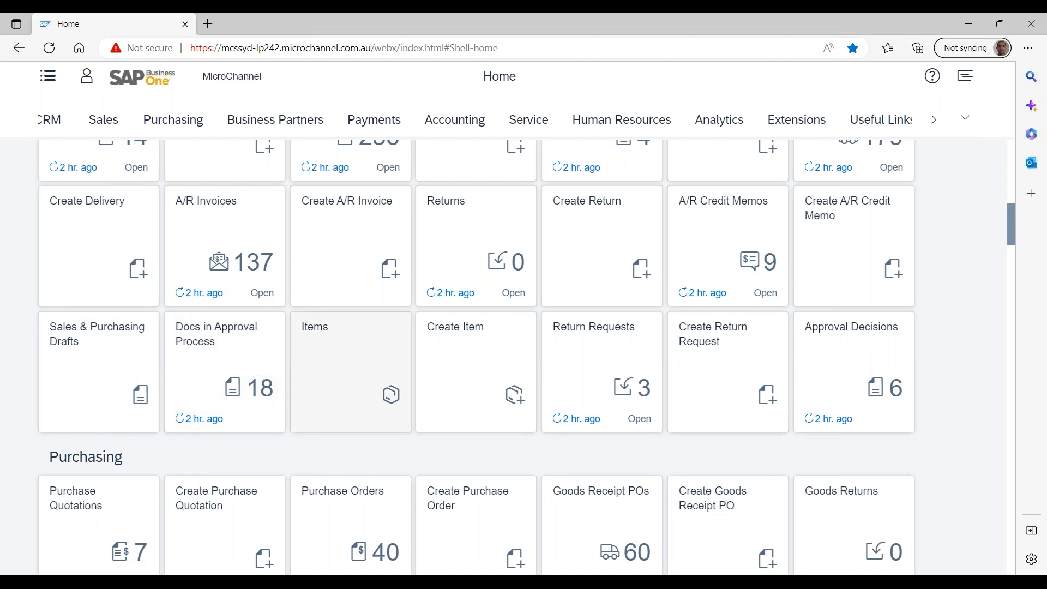
{"action": "mouse_move", "coordinate": [483, 583]}
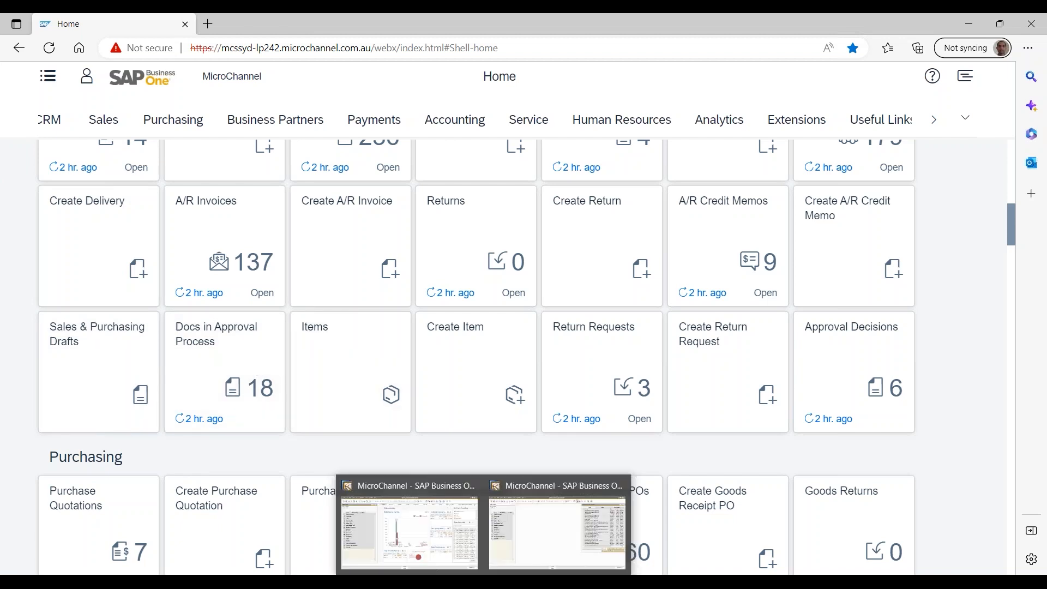
{"action": "left_click", "coordinate": [423, 545]}
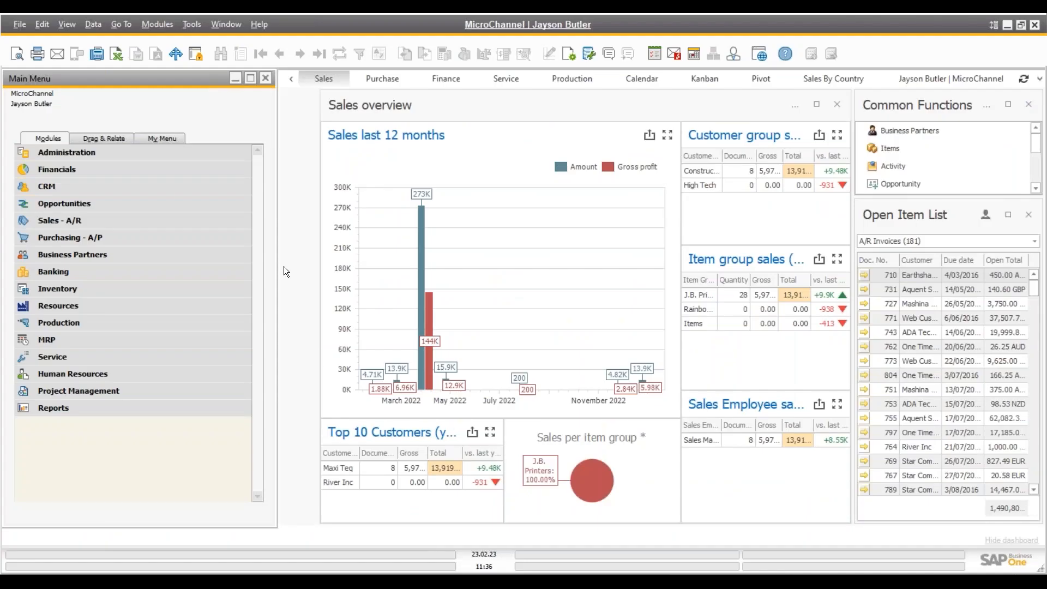
{"action": "left_click", "coordinate": [104, 221]}
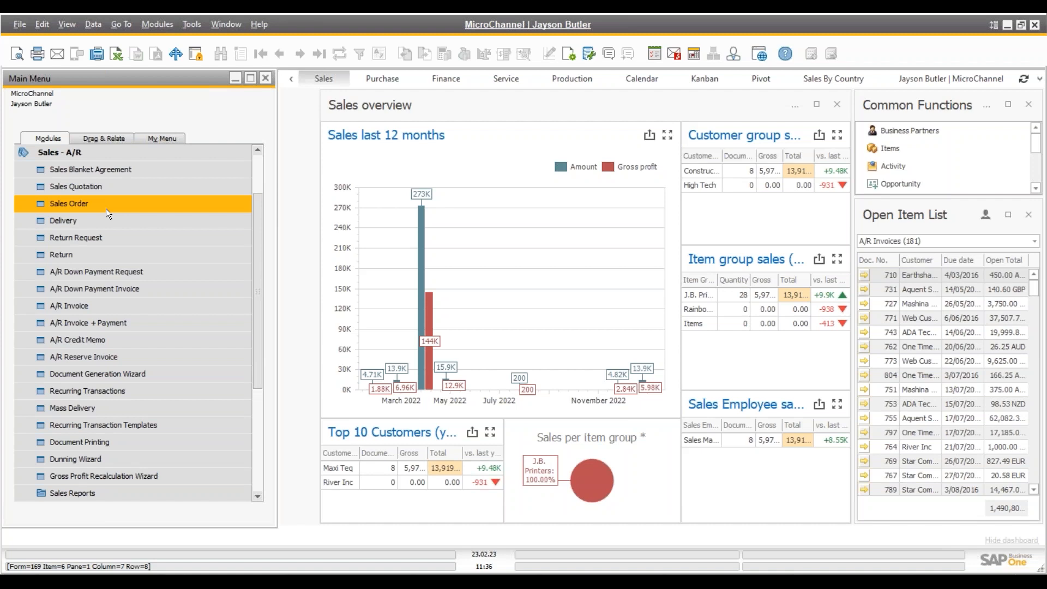
{"action": "left_click", "coordinate": [106, 208]}
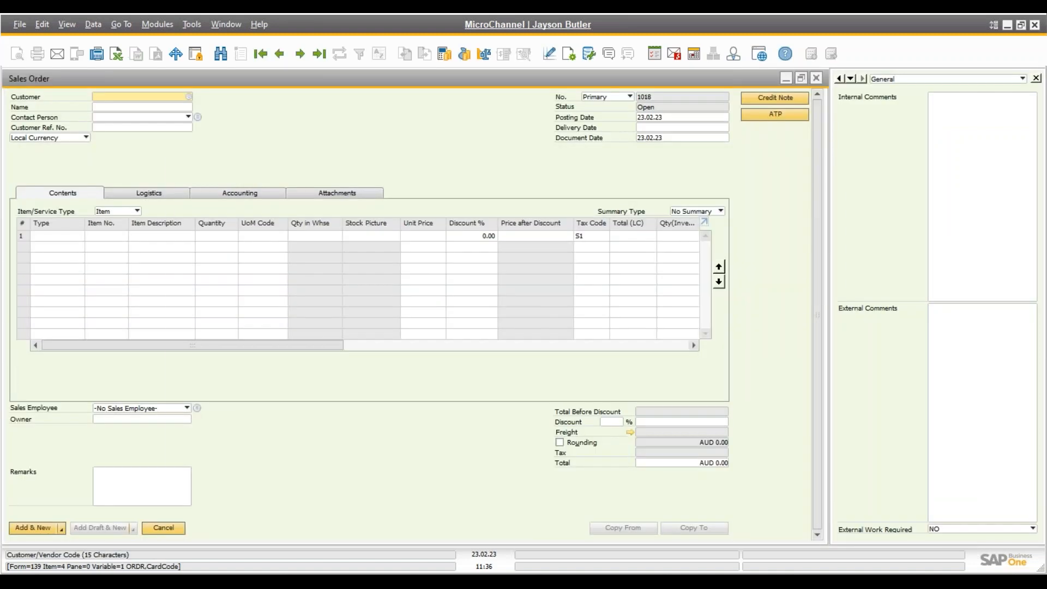
Choose C20000 (Maxi Teq) as the order's customer and accept the exceeded credit limit.
{"action": "key", "text": "Tab"}
{"action": "double_click", "coordinate": [235, 204]}
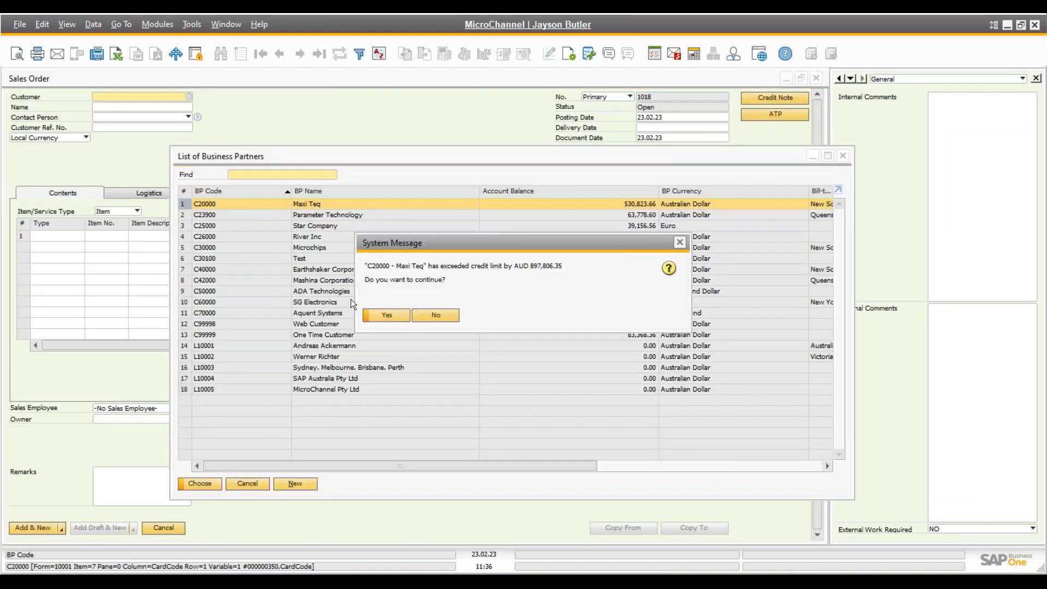
{"action": "left_click", "coordinate": [377, 310]}
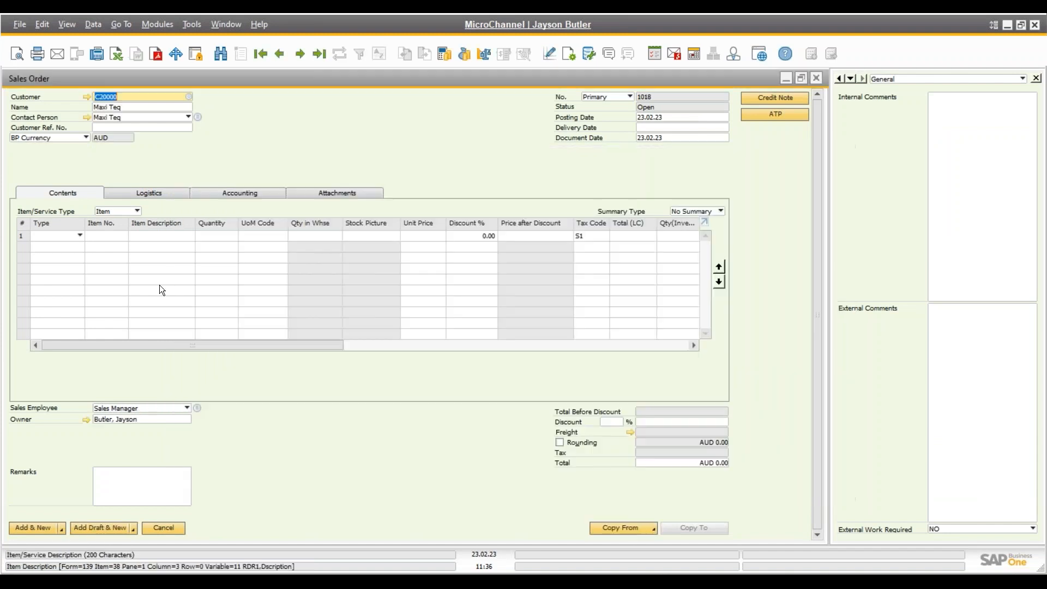
Add items A00001, C00001, C00004, C00005 and C00007 to the sales order in one selection.
{"action": "key", "text": "Tab"}
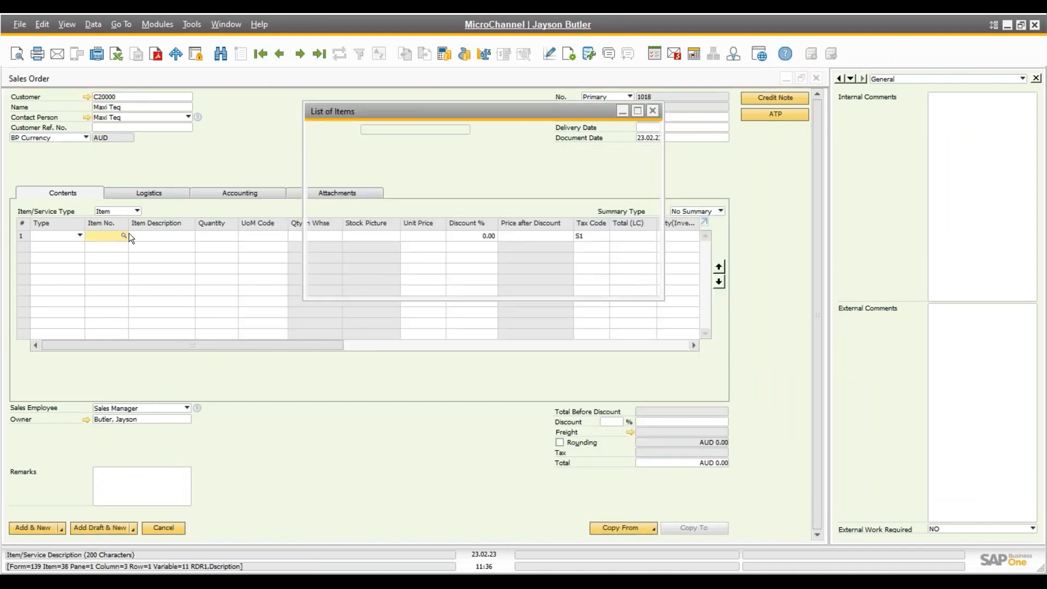
{"action": "left_click", "coordinate": [54, 224]}
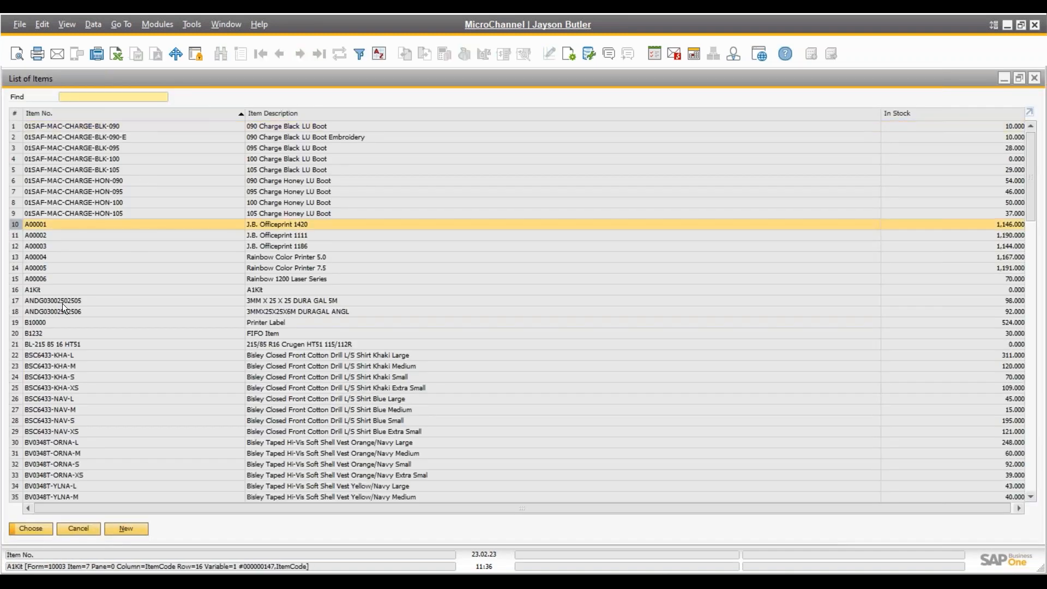
{"action": "scroll", "coordinate": [65, 399], "scroll_direction": "down", "scroll_amount": 2}
{"action": "scroll", "coordinate": [65, 398], "scroll_direction": "down", "scroll_amount": 1}
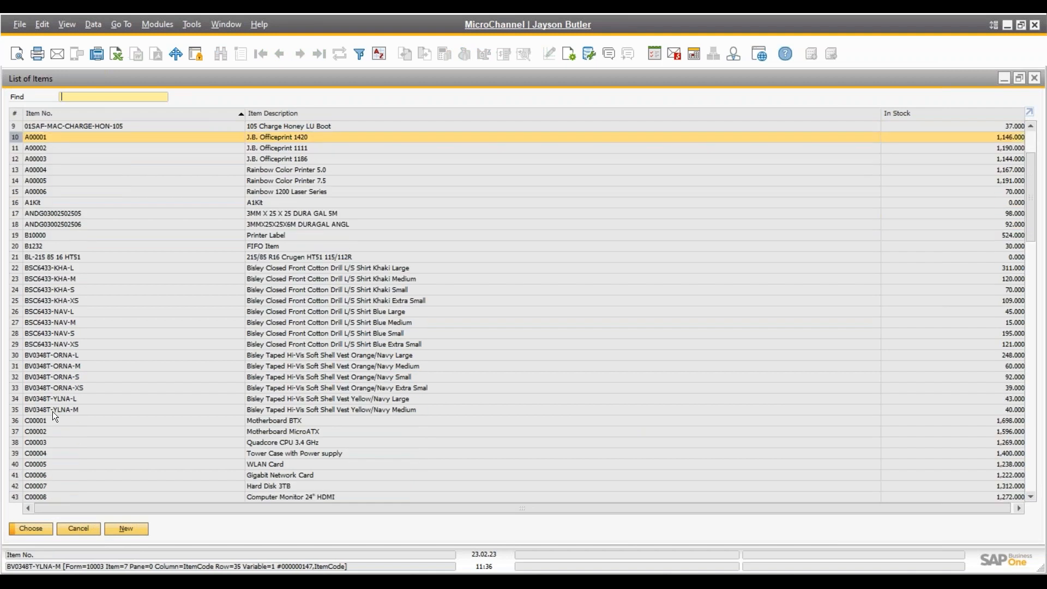
{"action": "left_click", "coordinate": [49, 421], "text": "ctrl"}
{"action": "left_click", "coordinate": [45, 453], "text": "ctrl"}
{"action": "left_click", "coordinate": [44, 462], "text": "ctrl"}
{"action": "left_click", "coordinate": [41, 486], "text": "ctrl"}
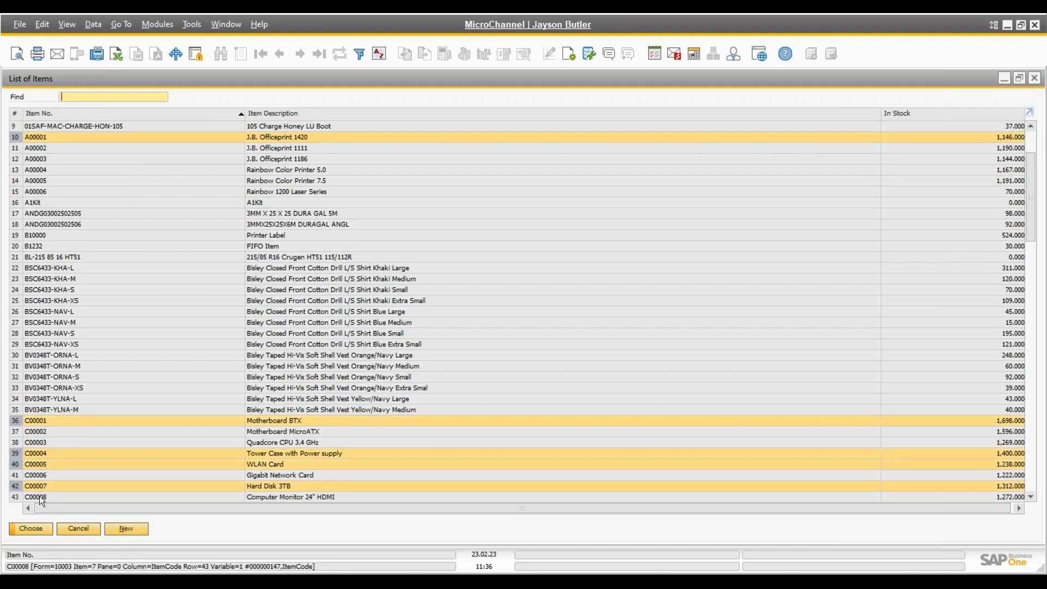
{"action": "left_click", "coordinate": [33, 527]}
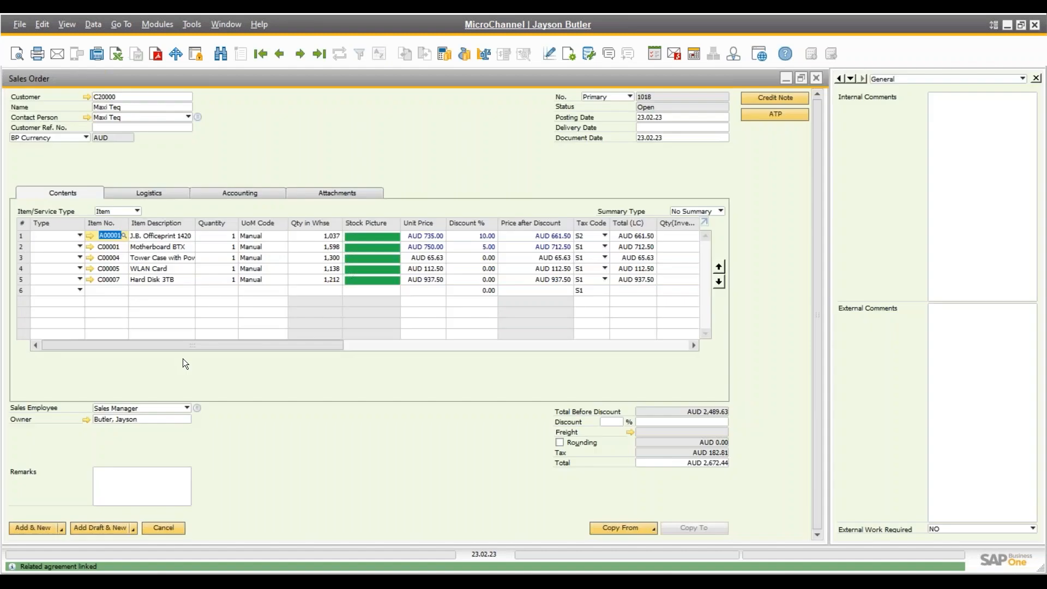
Widen the Price Source column of the order lines to fit its contents.
{"action": "left_click_drag", "start_coordinate": [195, 344], "coordinate": [394, 355]}
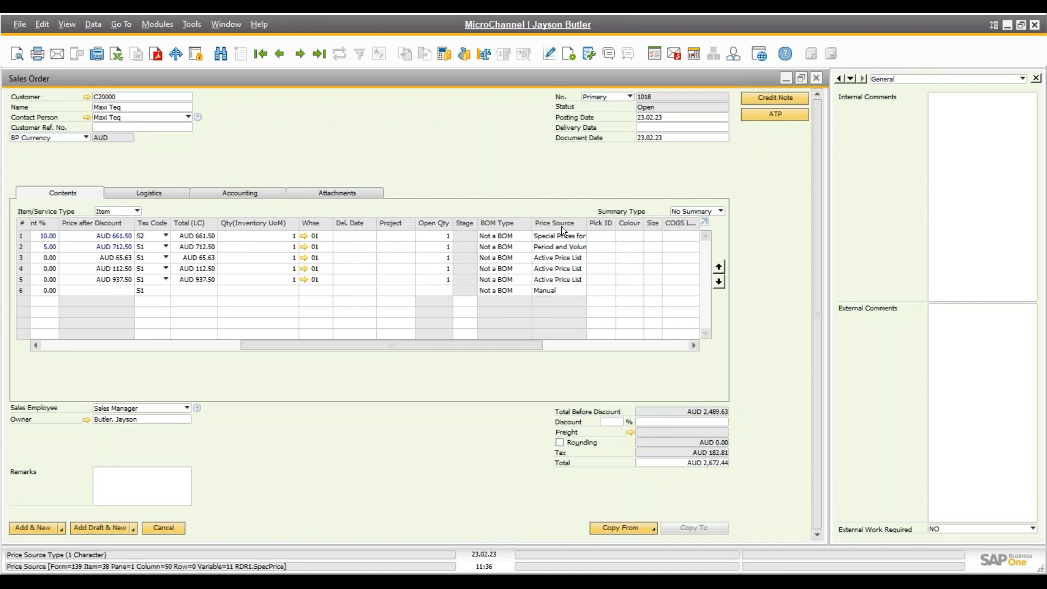
{"action": "double_click", "coordinate": [587, 222]}
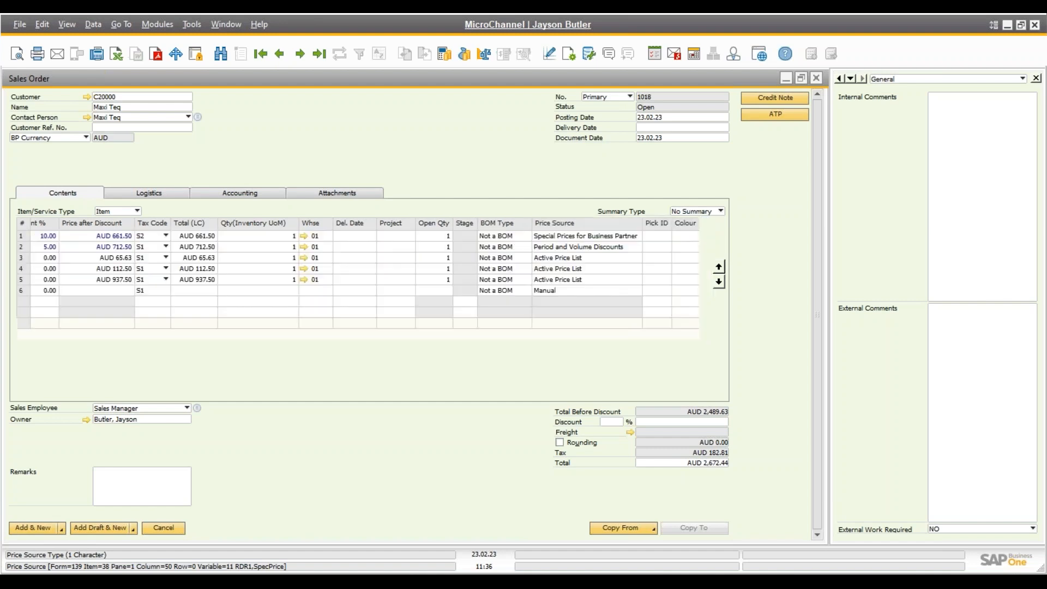
{"action": "left_click_drag", "start_coordinate": [316, 345], "coordinate": [484, 344]}
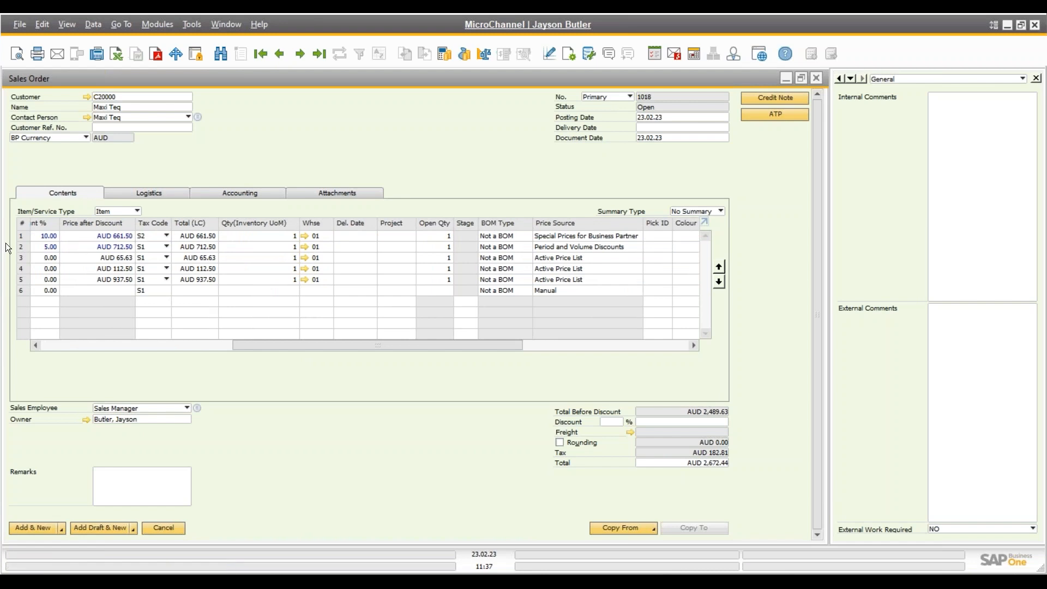
Examine lines 3 to 5 for their price source, and the blanket agreement and price list columns of the order lines.
{"action": "left_click", "coordinate": [21, 257]}
{"action": "left_click", "coordinate": [20, 269]}
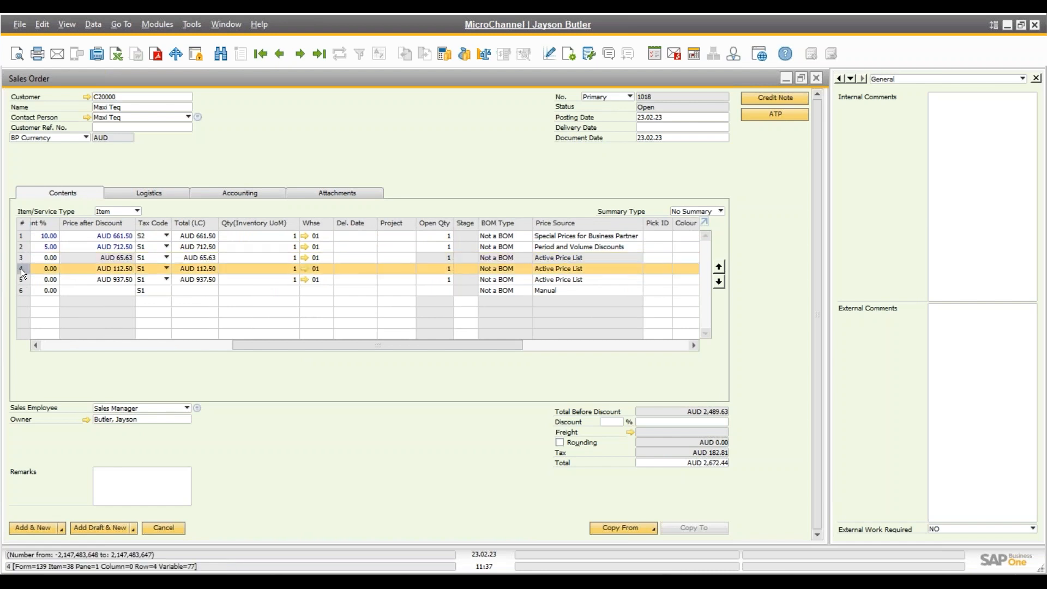
{"action": "left_click", "coordinate": [20, 275]}
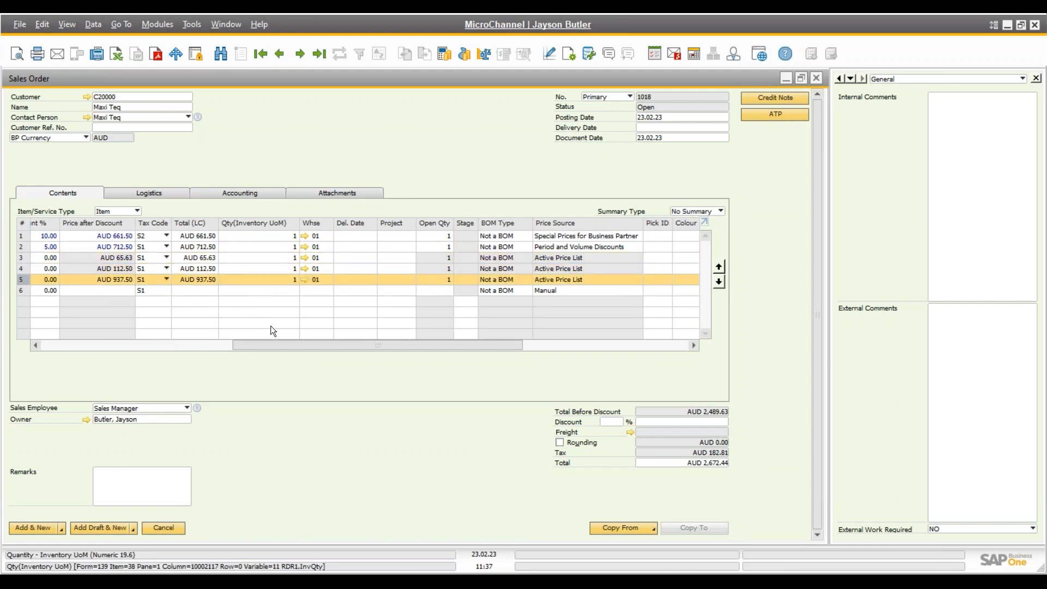
{"action": "left_click_drag", "start_coordinate": [296, 345], "coordinate": [488, 361]}
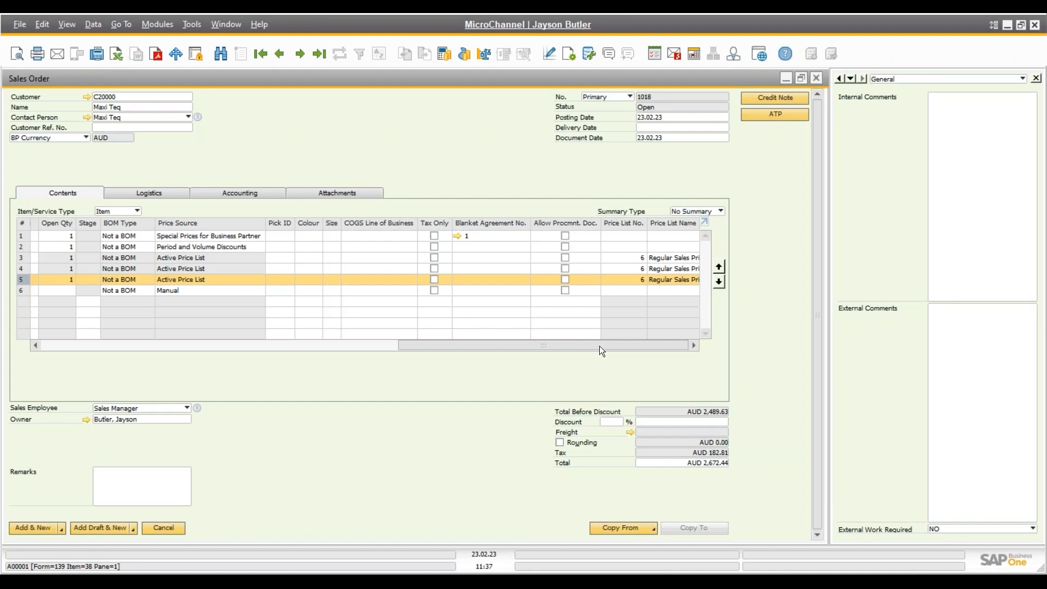
{"action": "left_click_drag", "start_coordinate": [600, 346], "coordinate": [129, 361]}
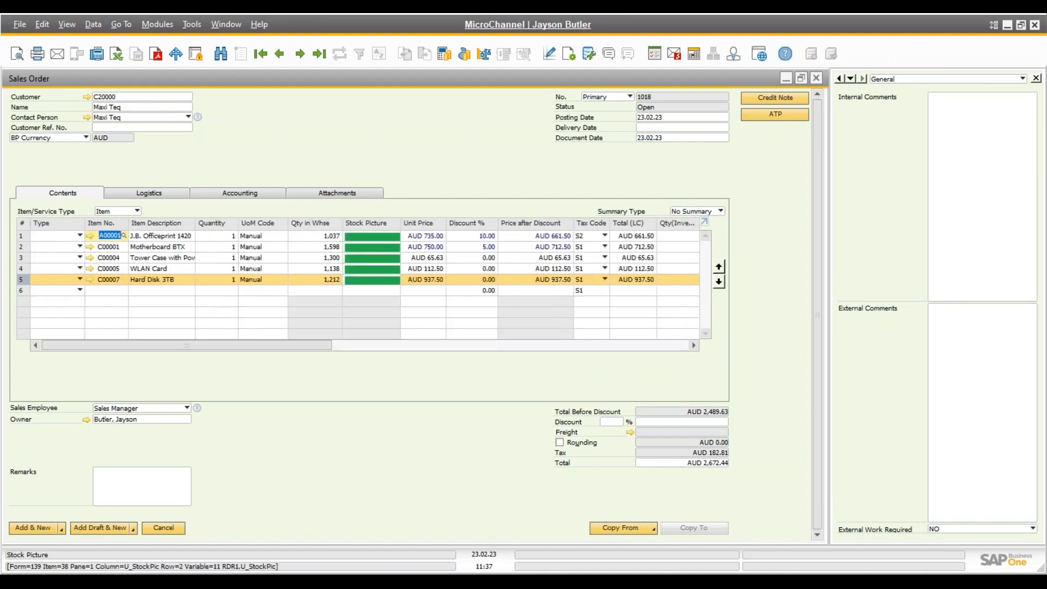
Move the C00004 tower case line down one row, below the WLAN Card line.
{"action": "left_click", "coordinate": [21, 259]}
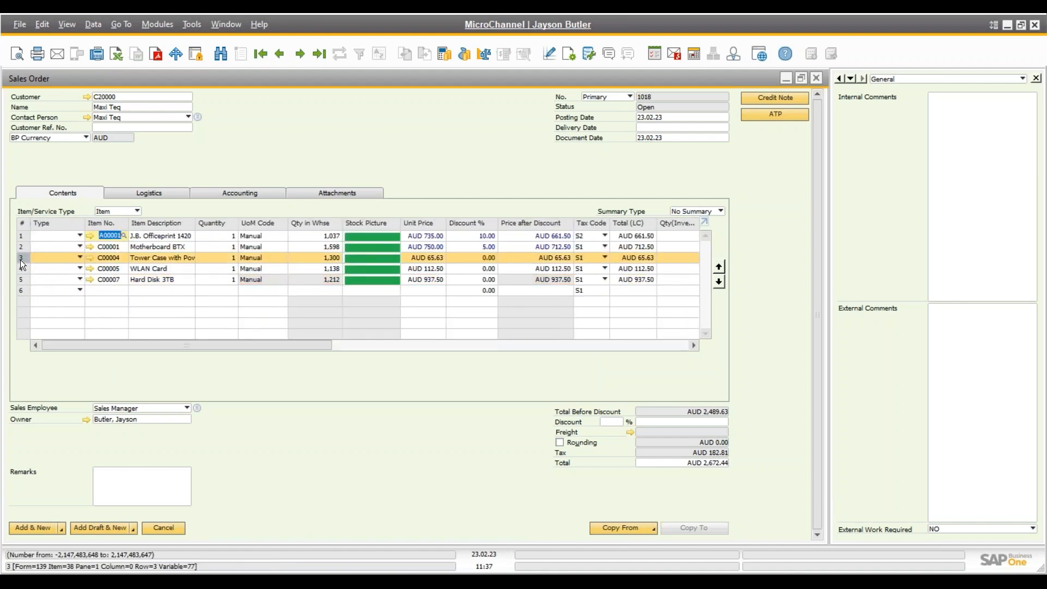
{"action": "left_click", "coordinate": [719, 283]}
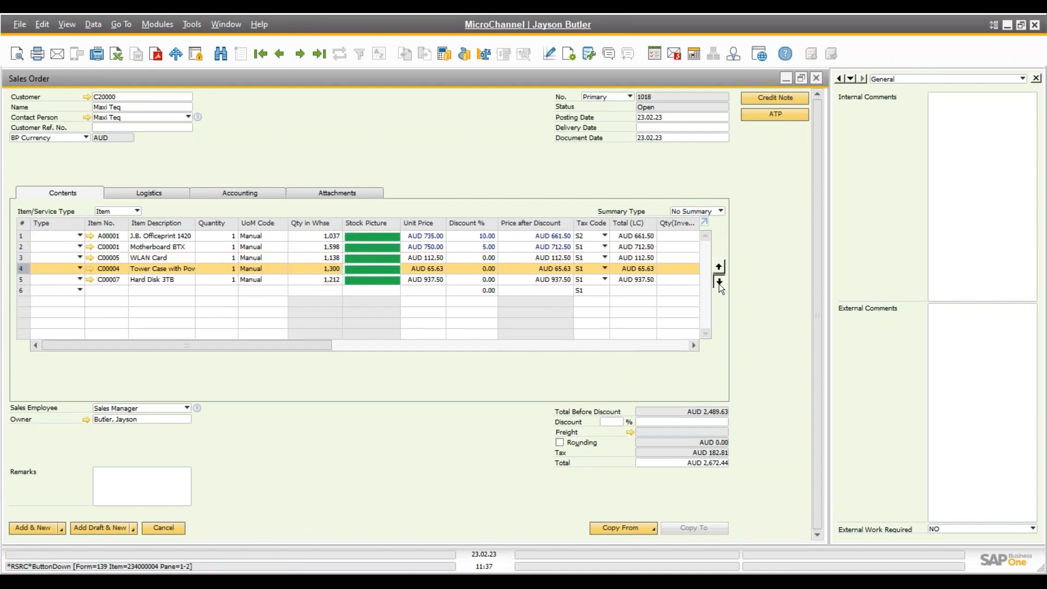
Move the C00004 tower case line below the C00007 Hard Disk line, and discard the unsaved sales order.
{"action": "left_click", "coordinate": [719, 283]}
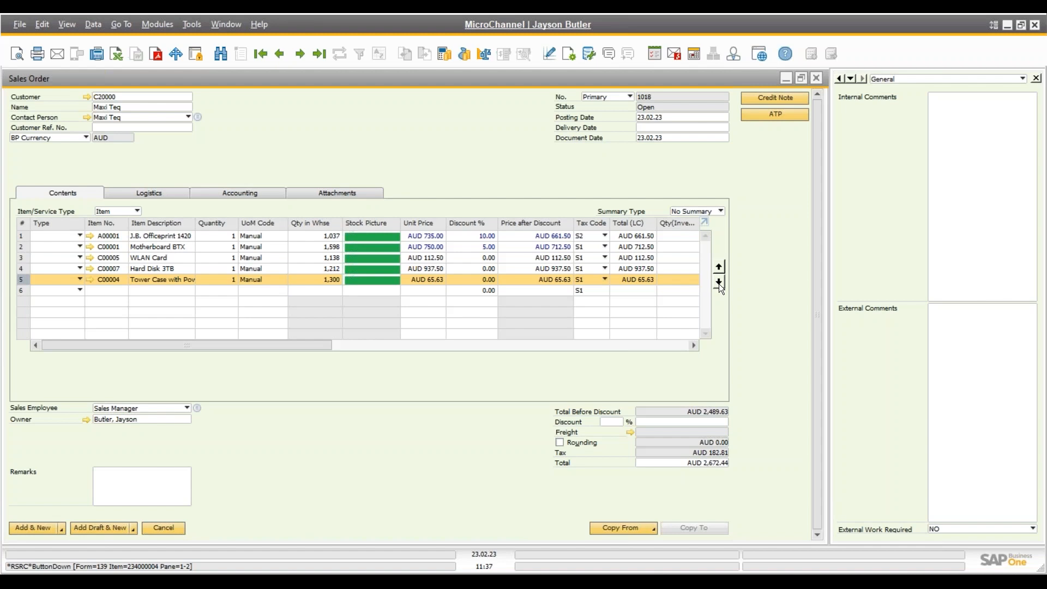
{"action": "left_click", "coordinate": [175, 527]}
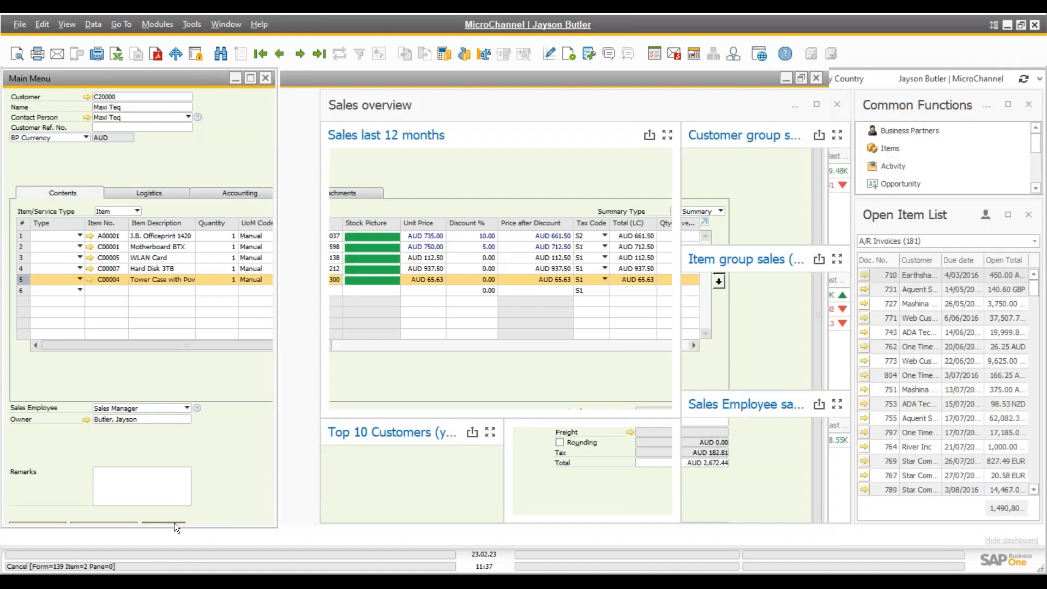
Open the exchange rates and indexes for February 2023 and select the EUR rate of day 6.
{"action": "left_click", "coordinate": [122, 156]}
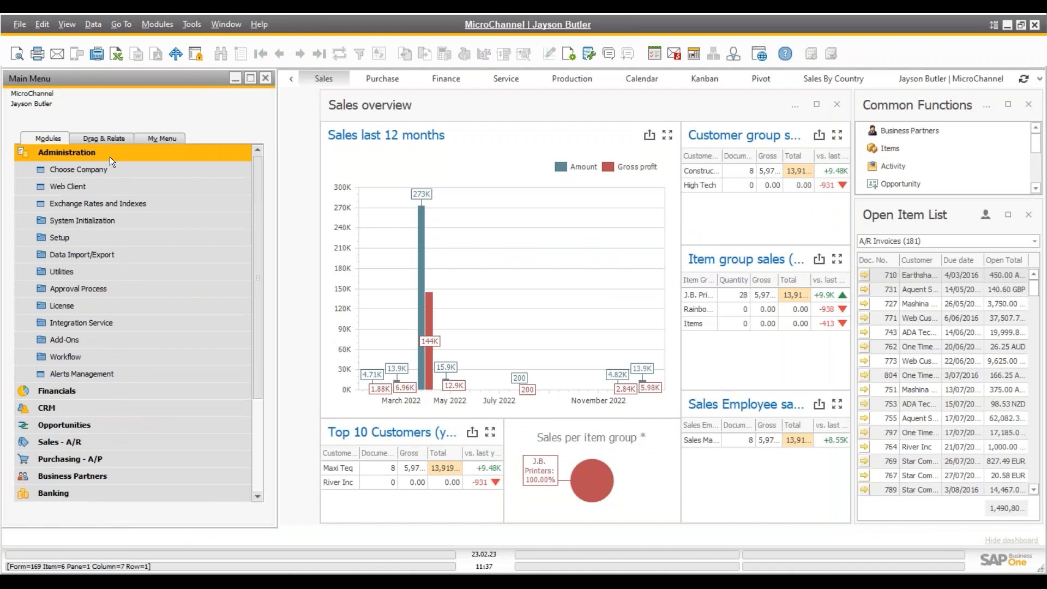
{"action": "left_click", "coordinate": [99, 199]}
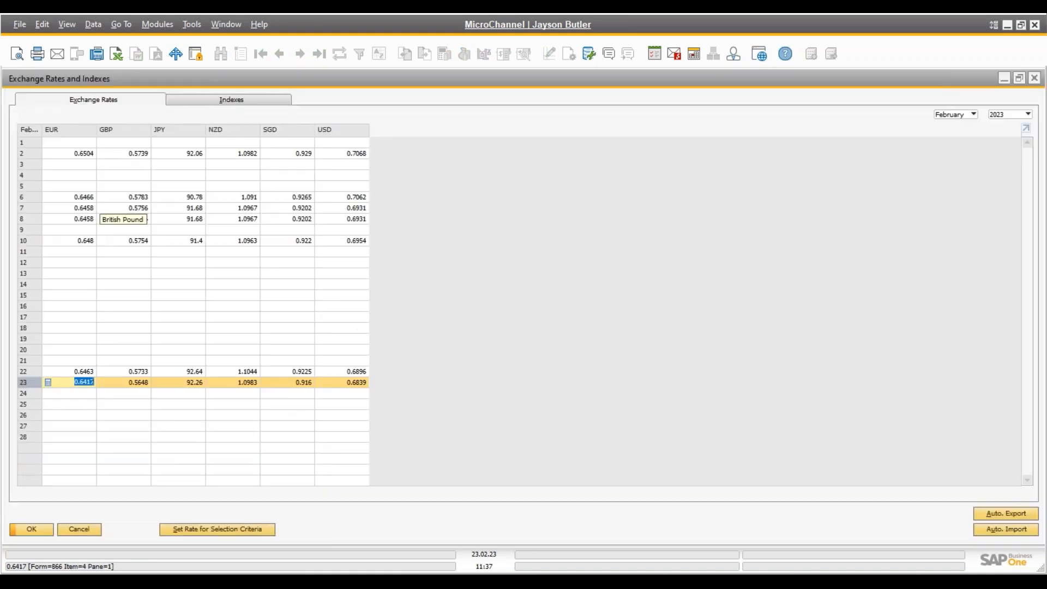
{"action": "left_click", "coordinate": [91, 198]}
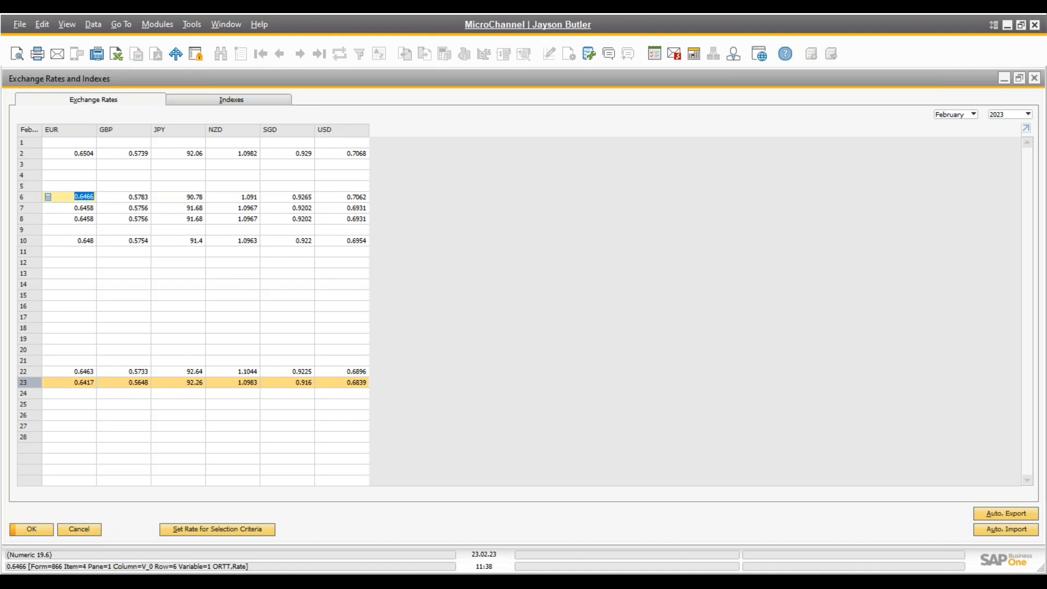
{"action": "left_click", "coordinate": [82, 208]}
{"action": "left_click", "coordinate": [129, 207]}
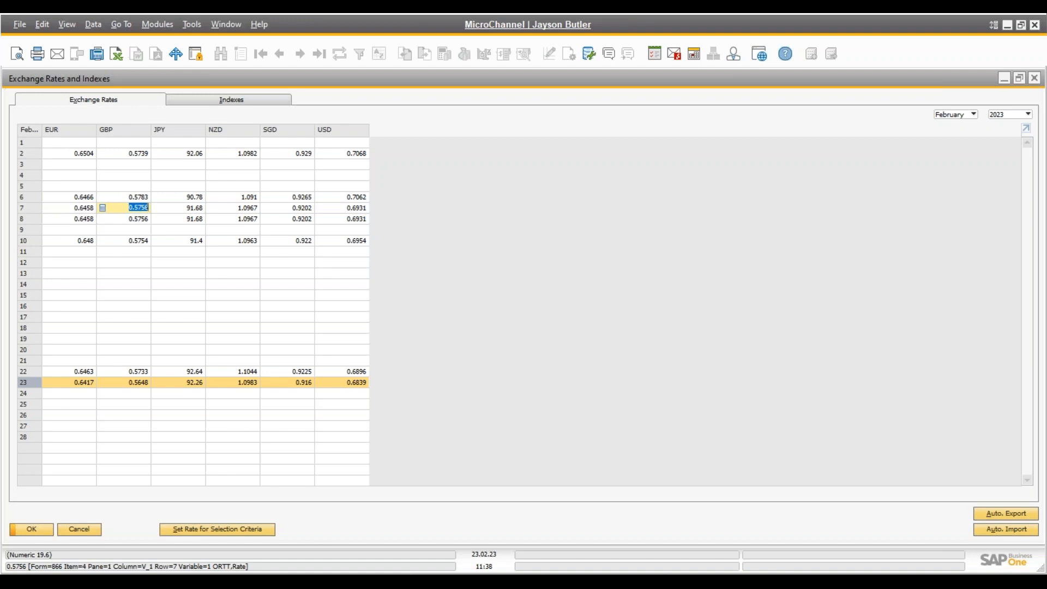
{"action": "left_click", "coordinate": [90, 197]}
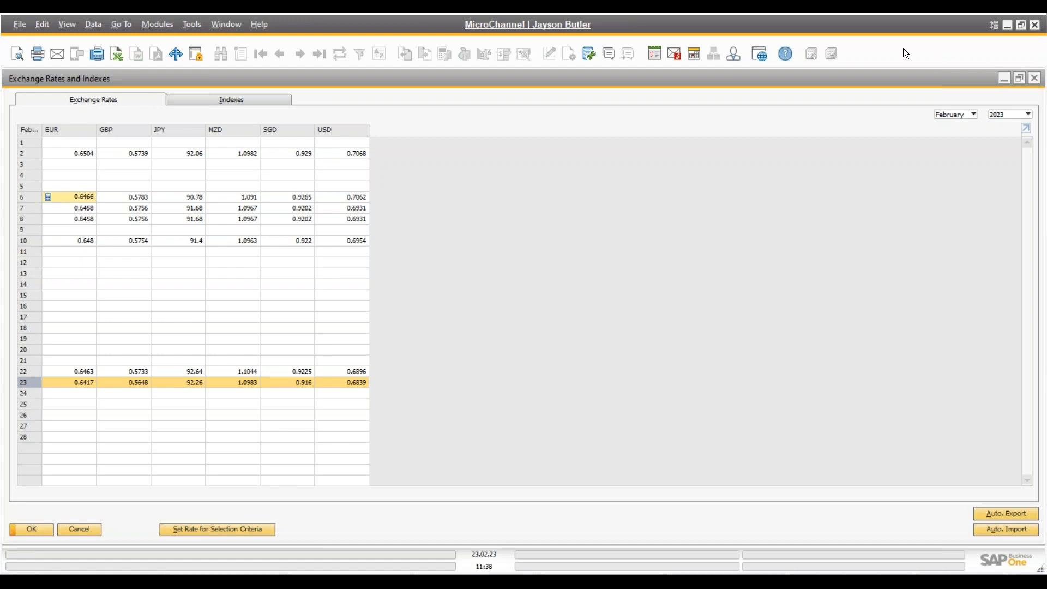
{"action": "mouse_move", "coordinate": [91, 197]}
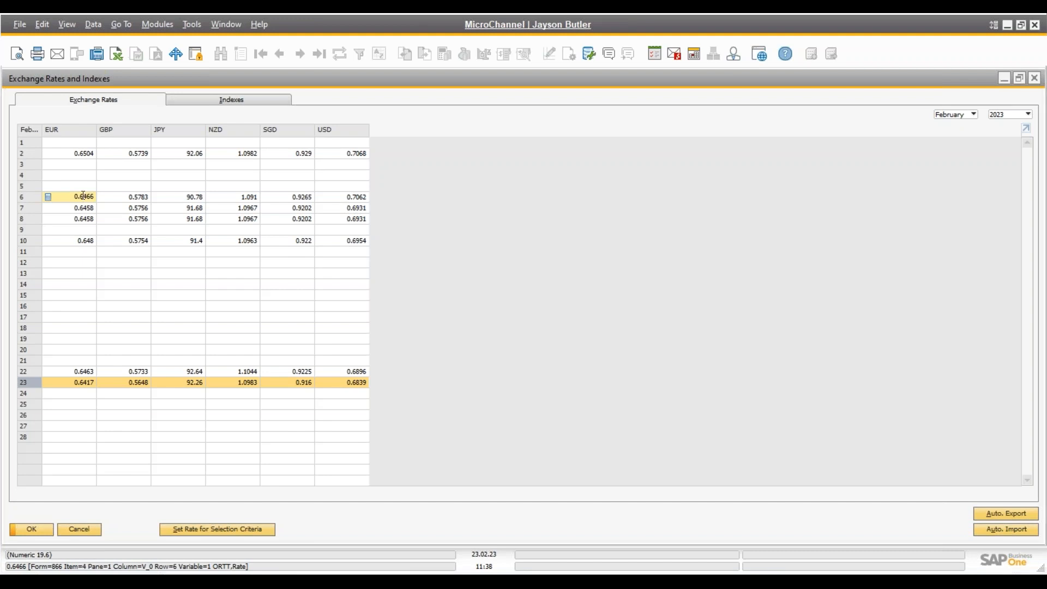
View the change log of the day 6 EUR rate and the differences between its versions, and close the exchange rates.
{"action": "left_click", "coordinate": [192, 24]}
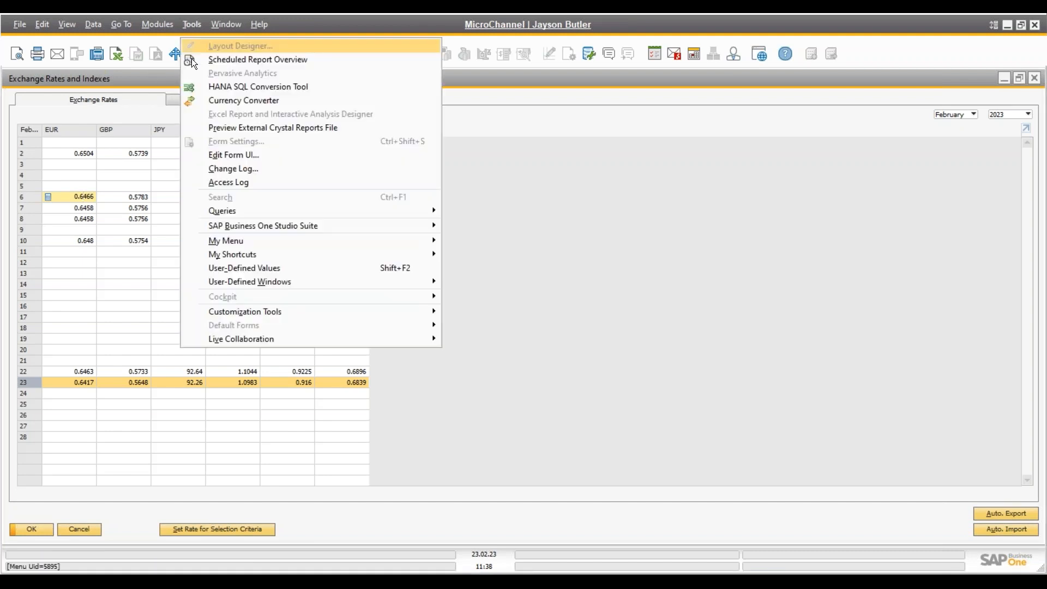
{"action": "left_click", "coordinate": [211, 170]}
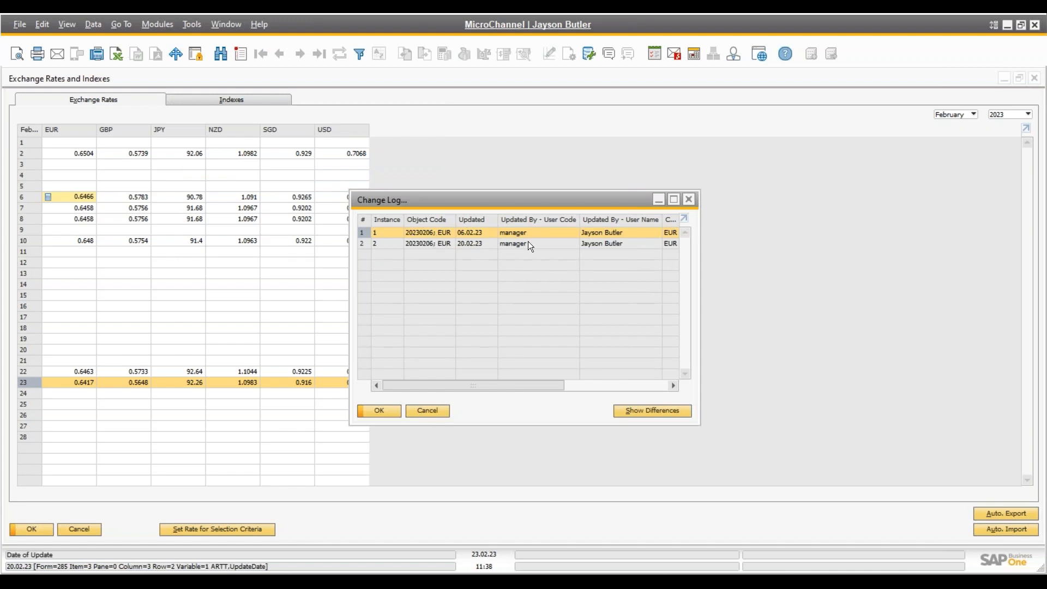
{"action": "left_click_drag", "start_coordinate": [503, 387], "coordinate": [481, 397]}
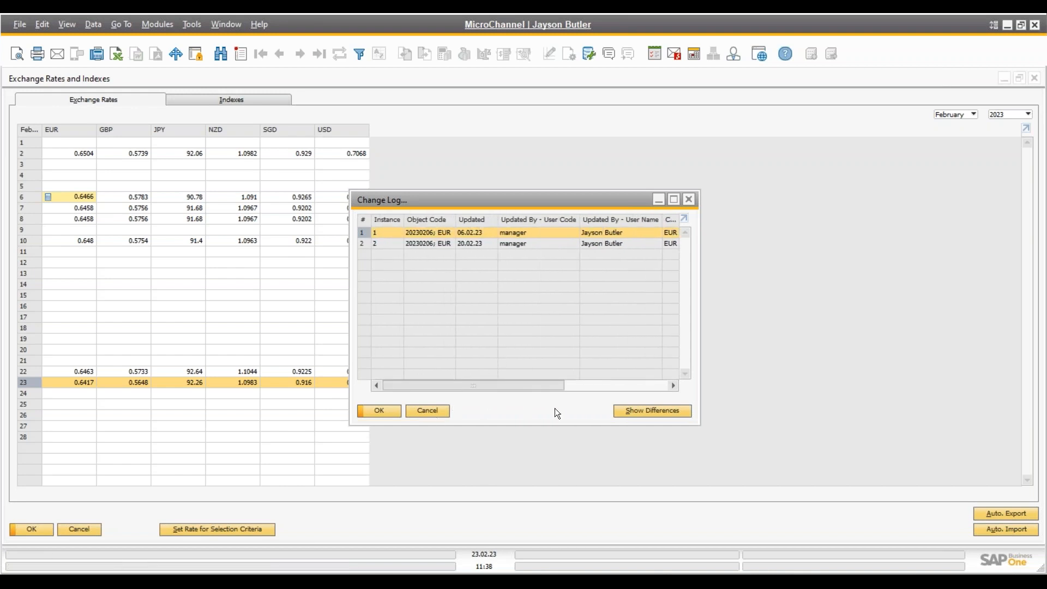
{"action": "left_click", "coordinate": [628, 408]}
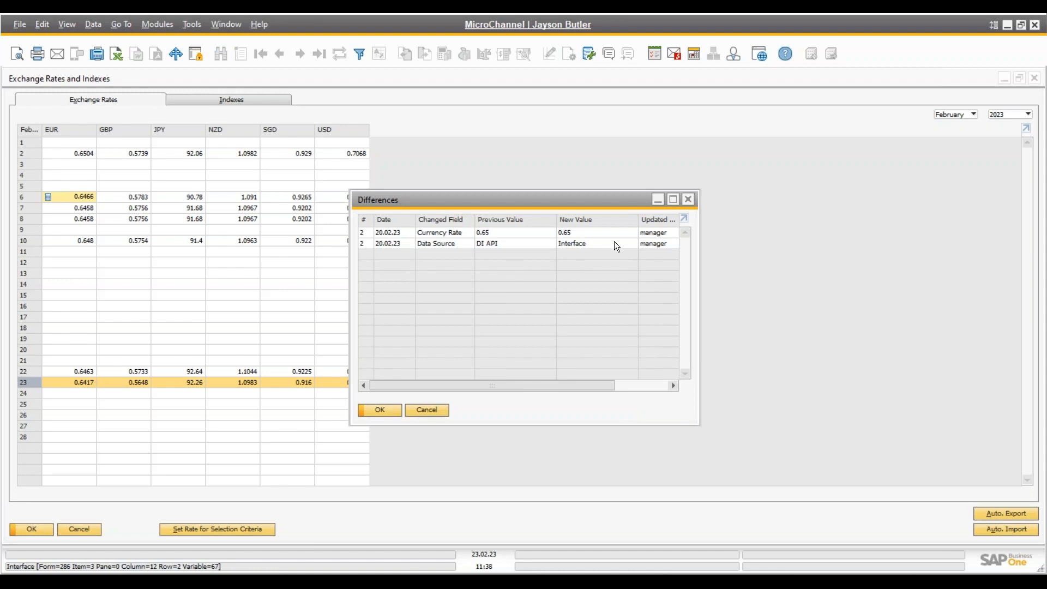
{"action": "left_click", "coordinate": [420, 412]}
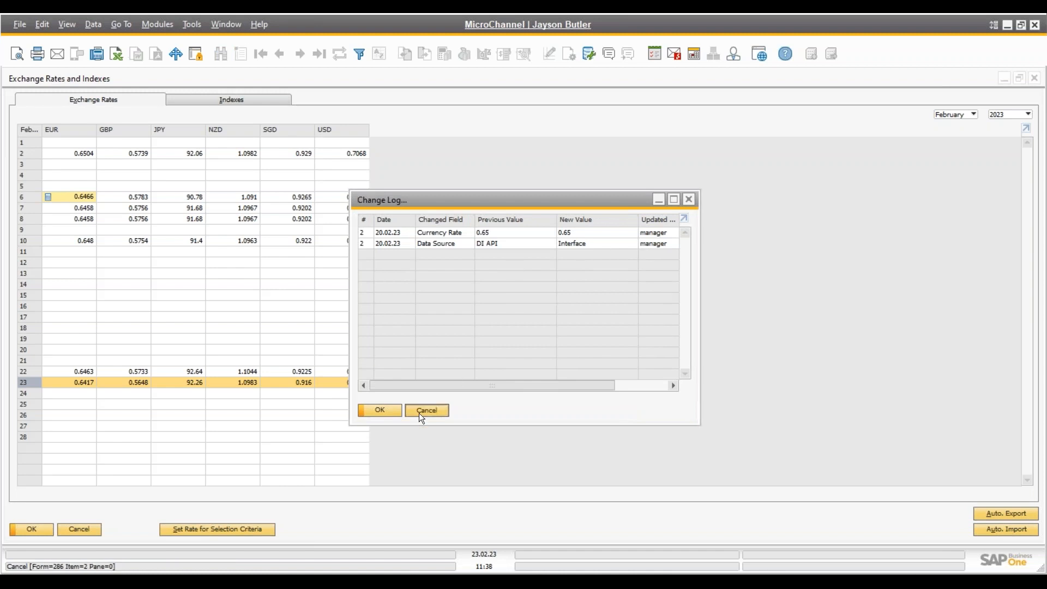
{"action": "left_click", "coordinate": [421, 412]}
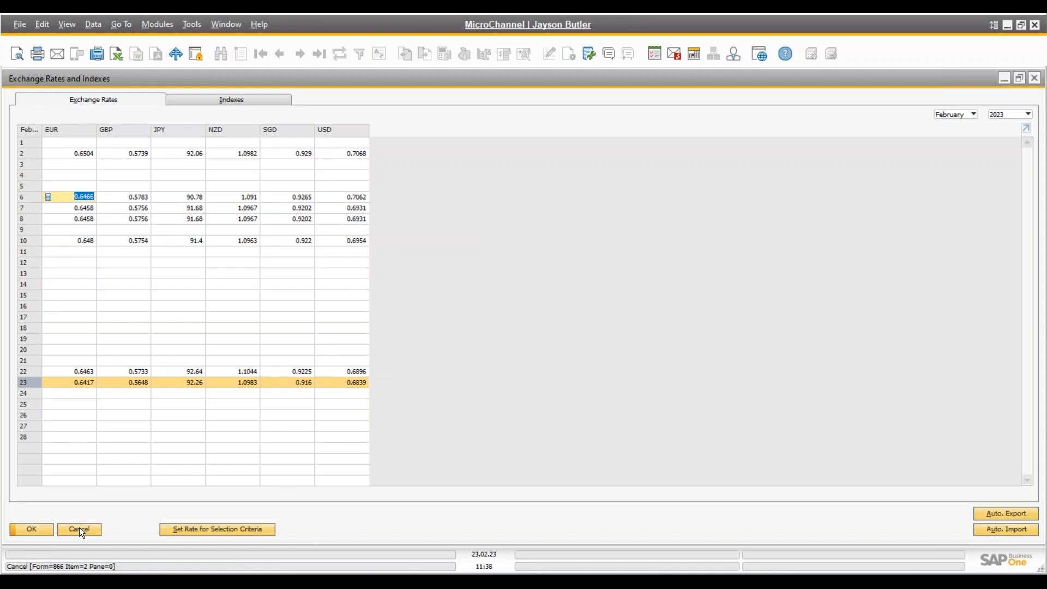
{"action": "left_click", "coordinate": [80, 529]}
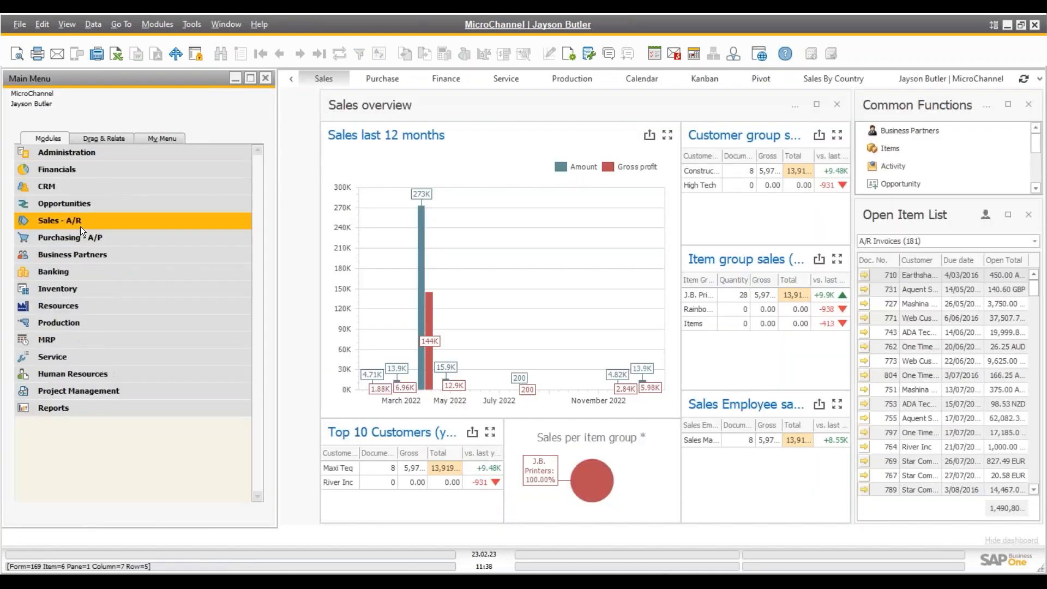
Examine the logistics options of a new sales order, including Allow Partial Delivery, and close it without saving.
{"action": "left_click", "coordinate": [80, 221]}
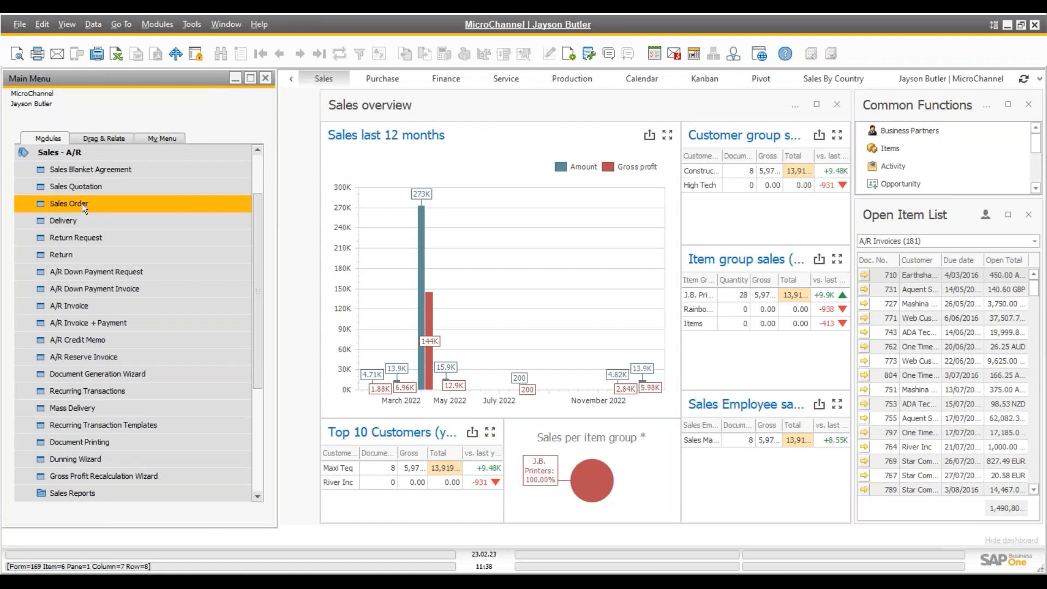
{"action": "left_click", "coordinate": [82, 204]}
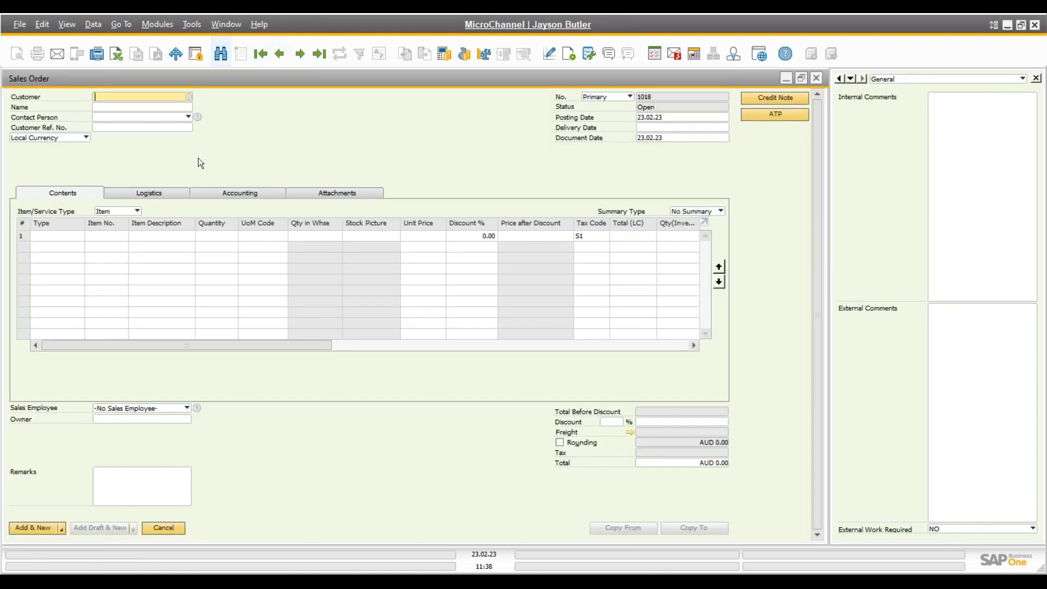
{"action": "left_click", "coordinate": [175, 193]}
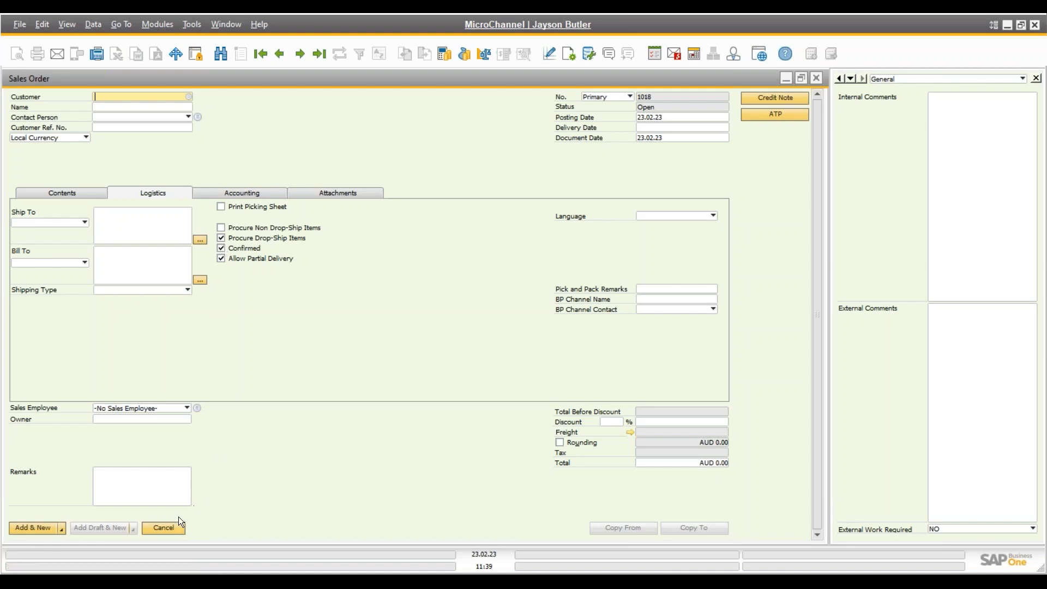
{"action": "left_click", "coordinate": [221, 257]}
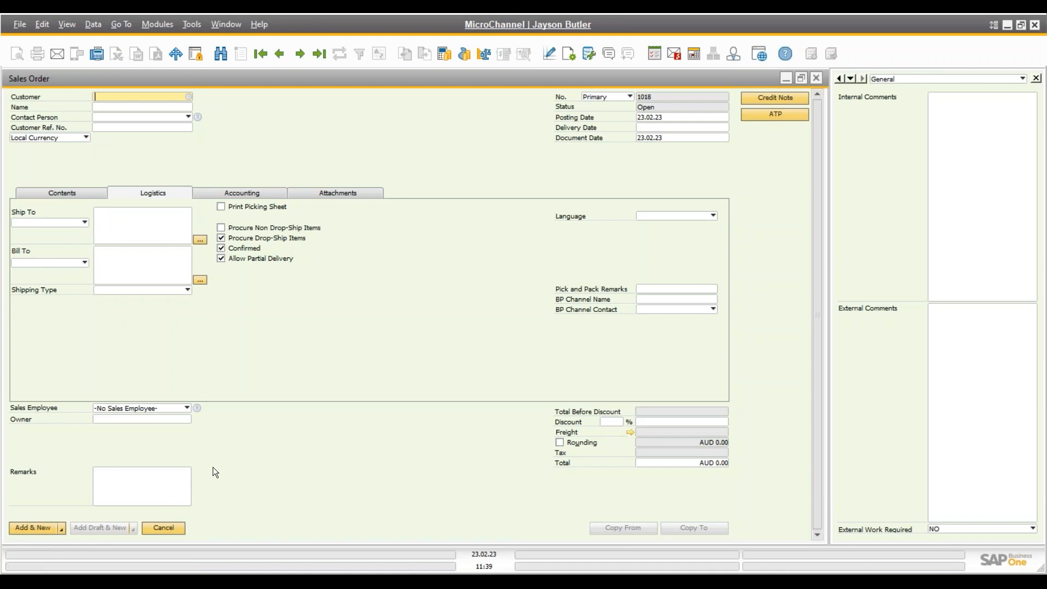
{"action": "left_click", "coordinate": [171, 529]}
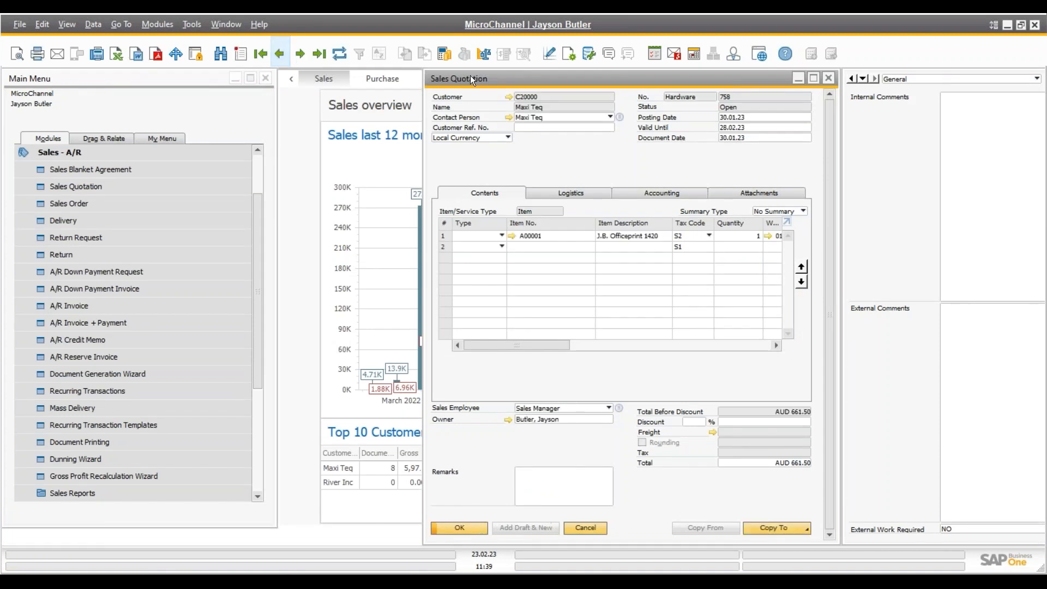
Check who confirmed the Maxi Teq sales quotation in its logistics details, clear its Confirmed option and save the change.
{"action": "double_click", "coordinate": [470, 79]}
{"action": "left_click", "coordinate": [153, 193]}
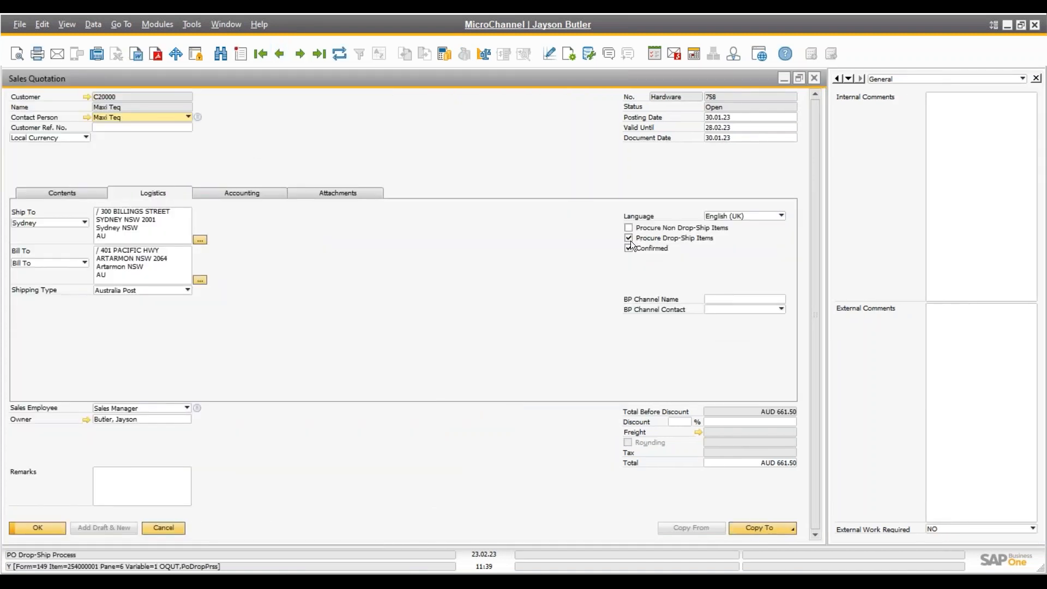
{"action": "mouse_move", "coordinate": [629, 247]}
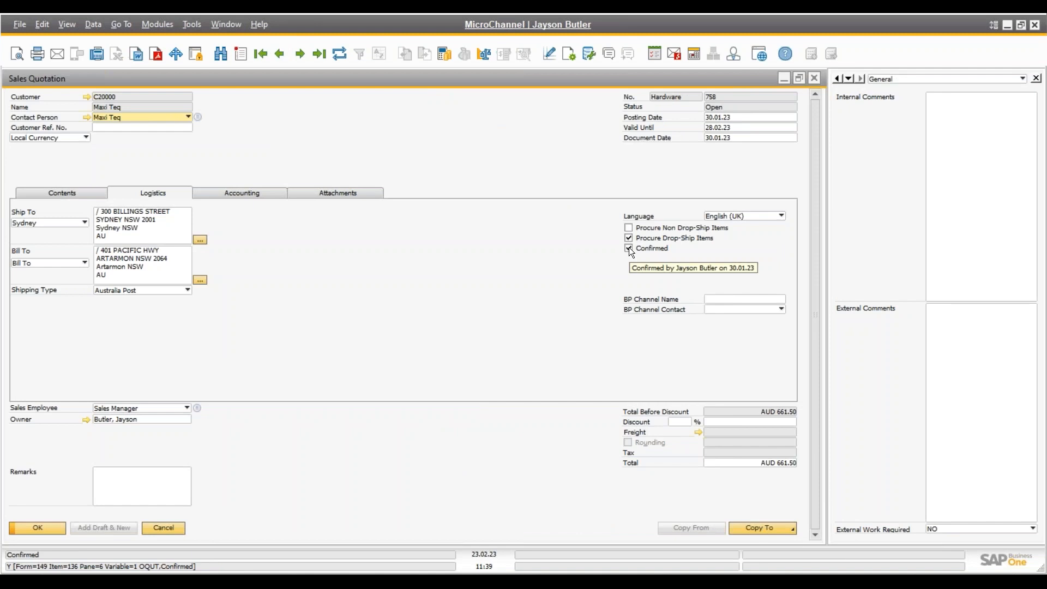
{"action": "left_click", "coordinate": [629, 248]}
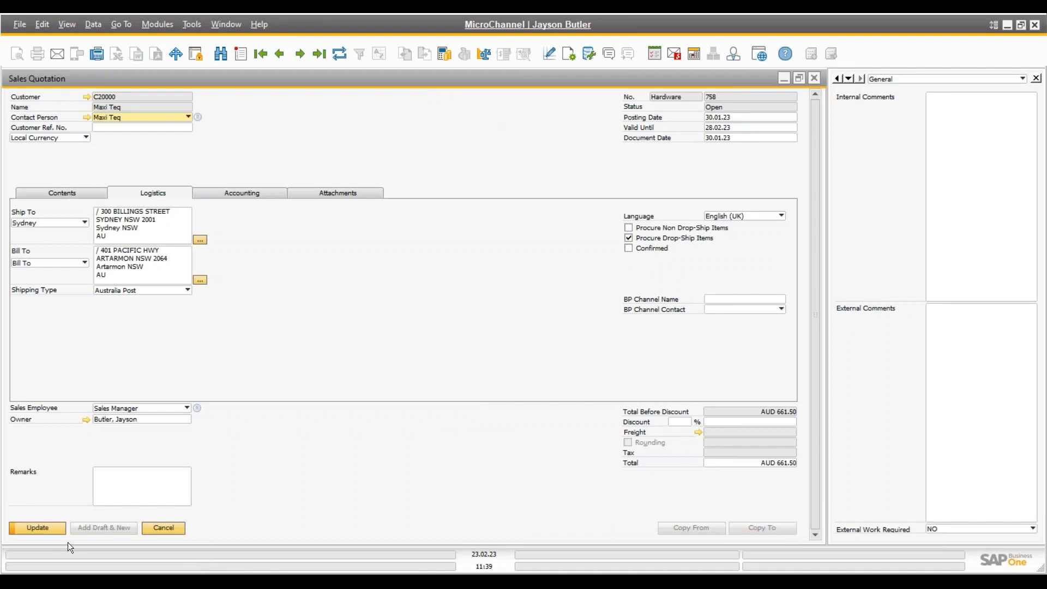
{"action": "left_click", "coordinate": [37, 528]}
{"action": "left_click", "coordinate": [771, 526]}
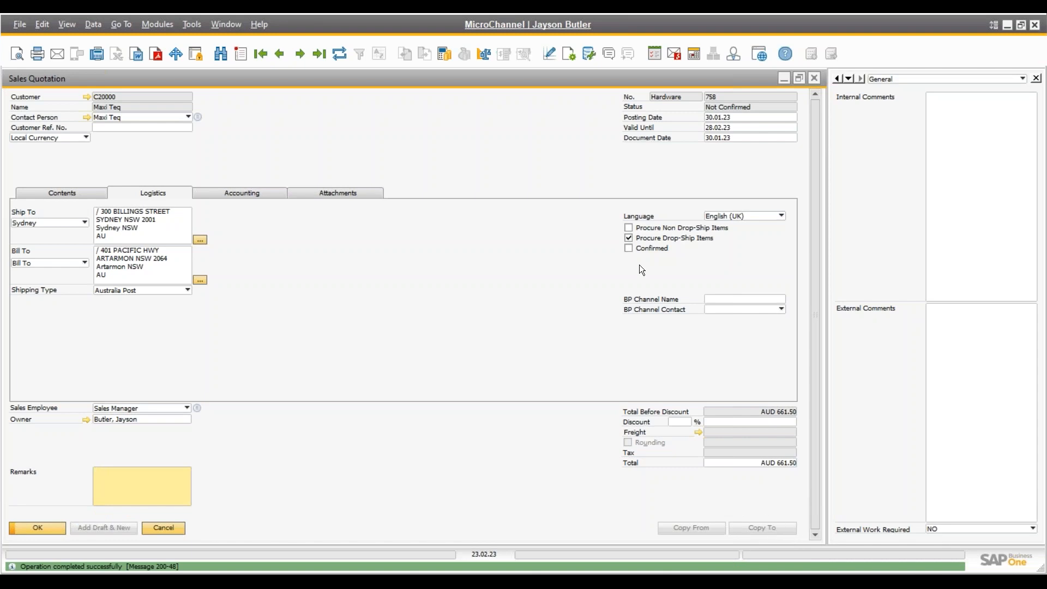
Mark the Maxi Teq sales quotation as confirmed again, save it and close the quotation.
{"action": "left_click", "coordinate": [629, 249]}
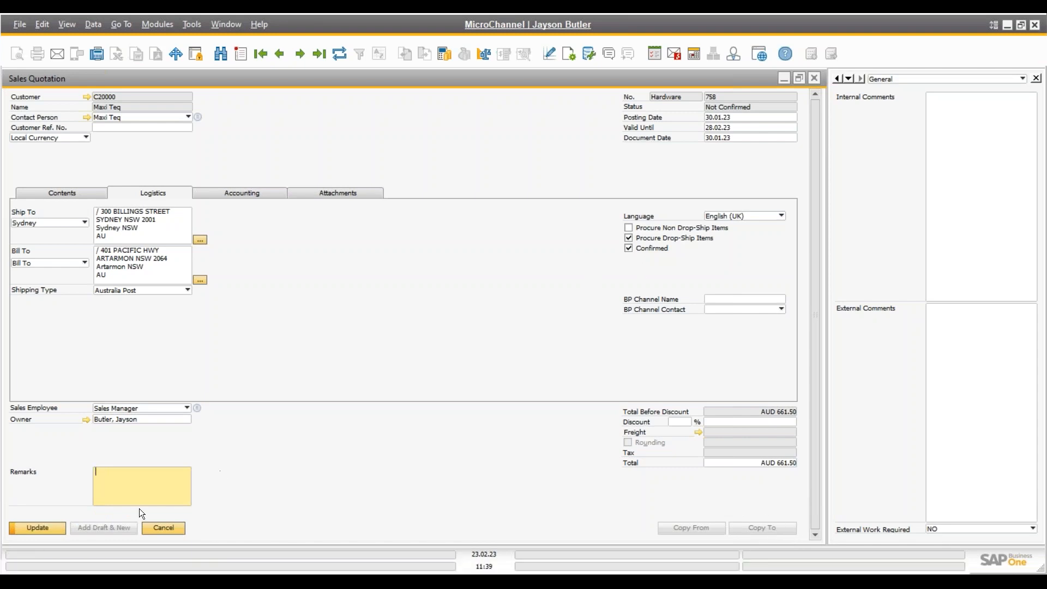
{"action": "left_click", "coordinate": [45, 528]}
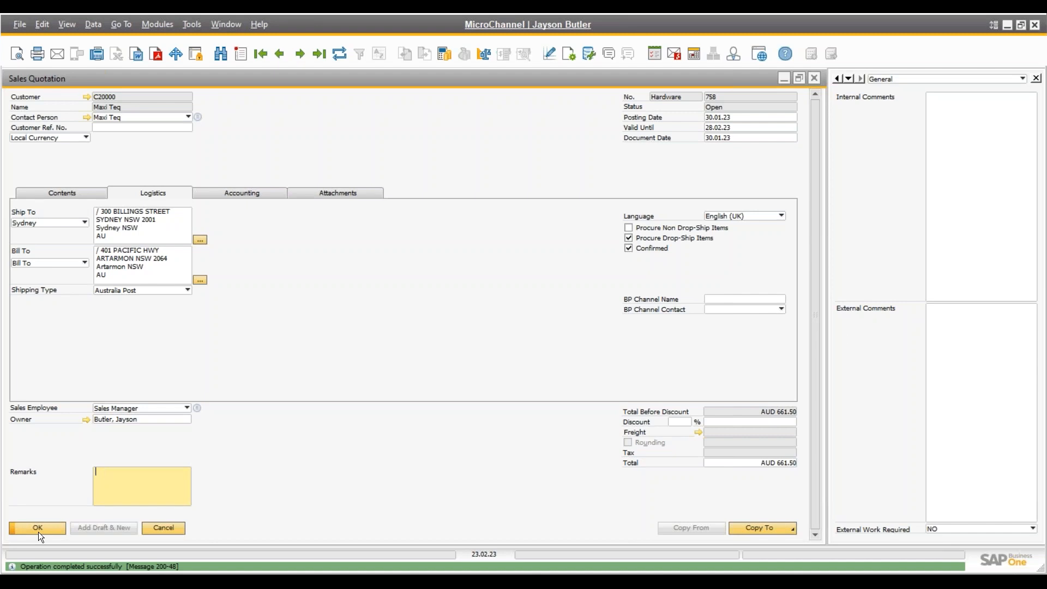
{"action": "left_click", "coordinate": [38, 528]}
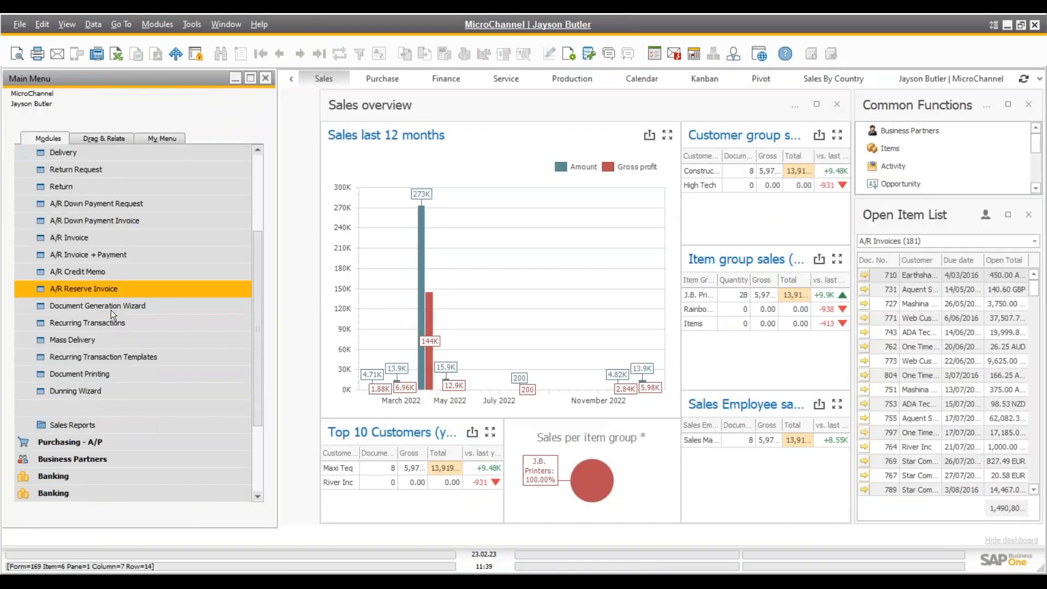
Open the Open Items List for sales quotations and examine the Confirmed By and Confirmed On columns.
{"action": "scroll", "coordinate": [104, 327], "scroll_direction": "down", "scroll_amount": 1}
{"action": "left_click", "coordinate": [73, 396]}
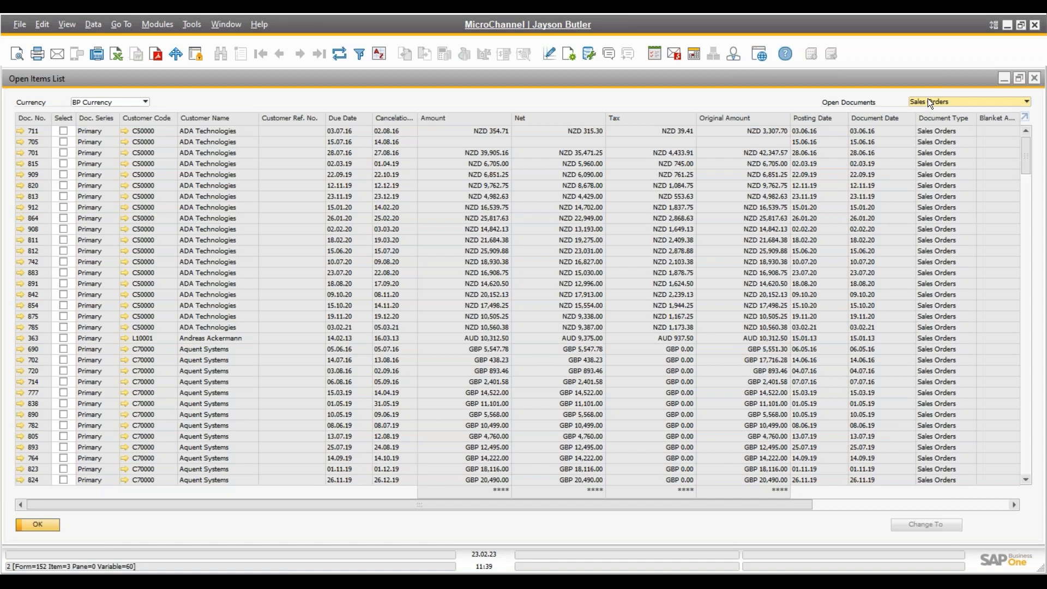
{"action": "key", "text": "Up"}
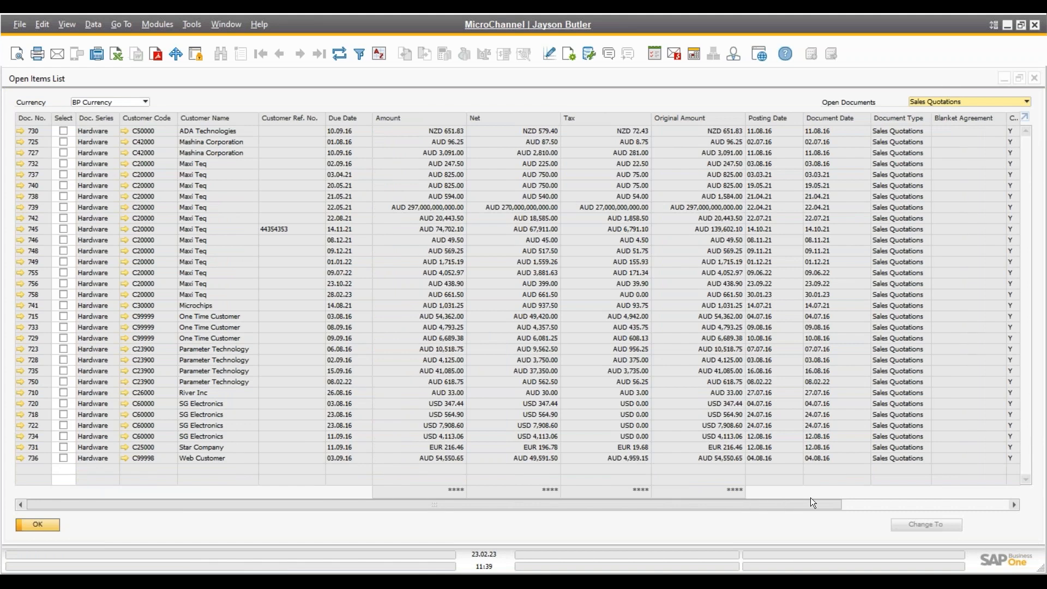
{"action": "left_click", "coordinate": [859, 502]}
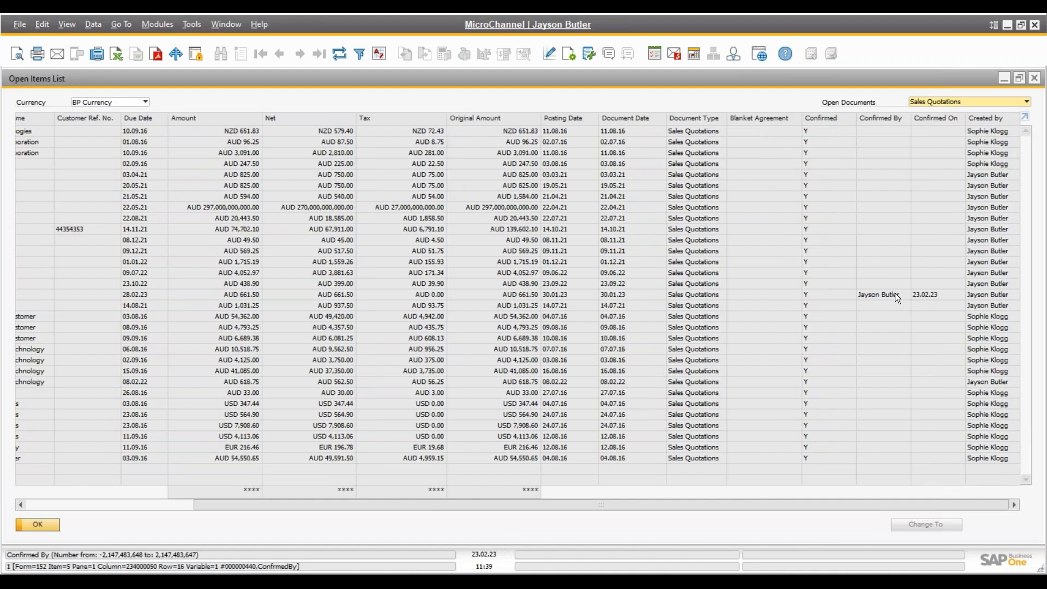
{"action": "left_click", "coordinate": [882, 292]}
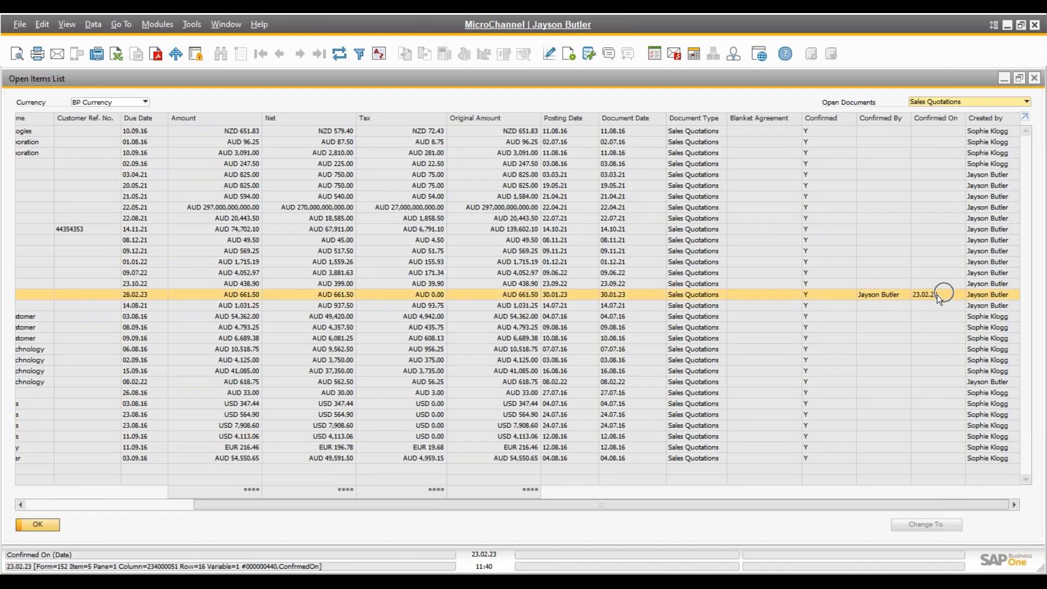
Switch the open items to sales orders, sort them by the Confirmed By column, and close the list.
{"action": "left_click", "coordinate": [945, 102]}
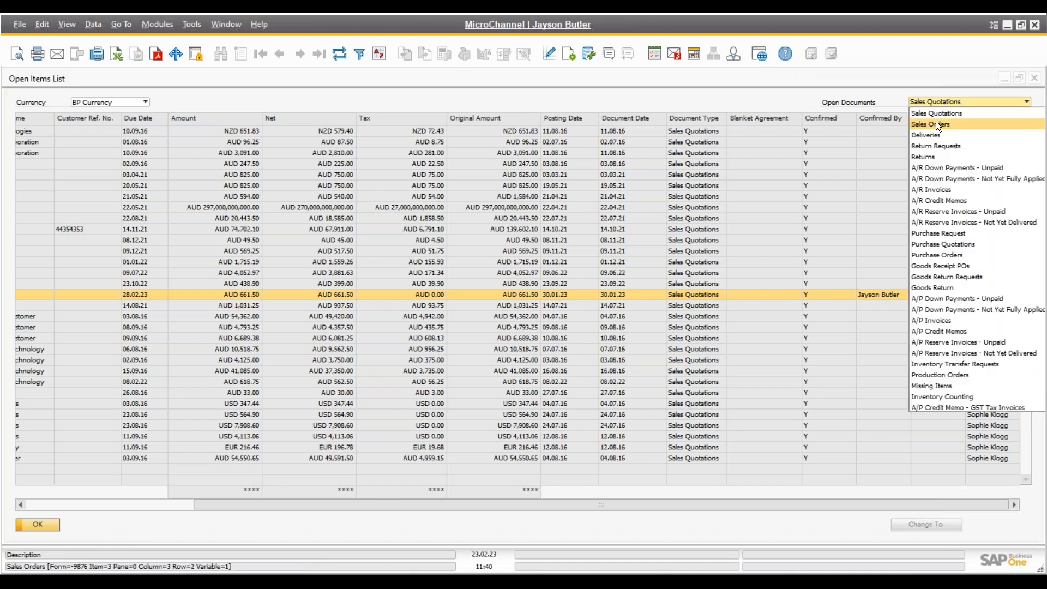
{"action": "left_click", "coordinate": [936, 123]}
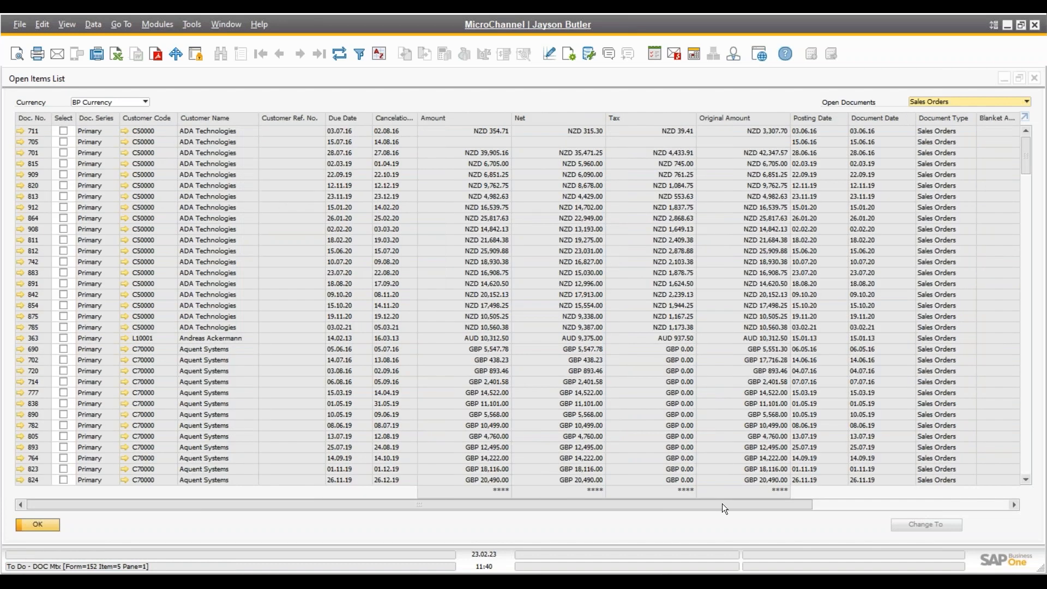
{"action": "left_click_drag", "start_coordinate": [722, 505], "coordinate": [906, 505]}
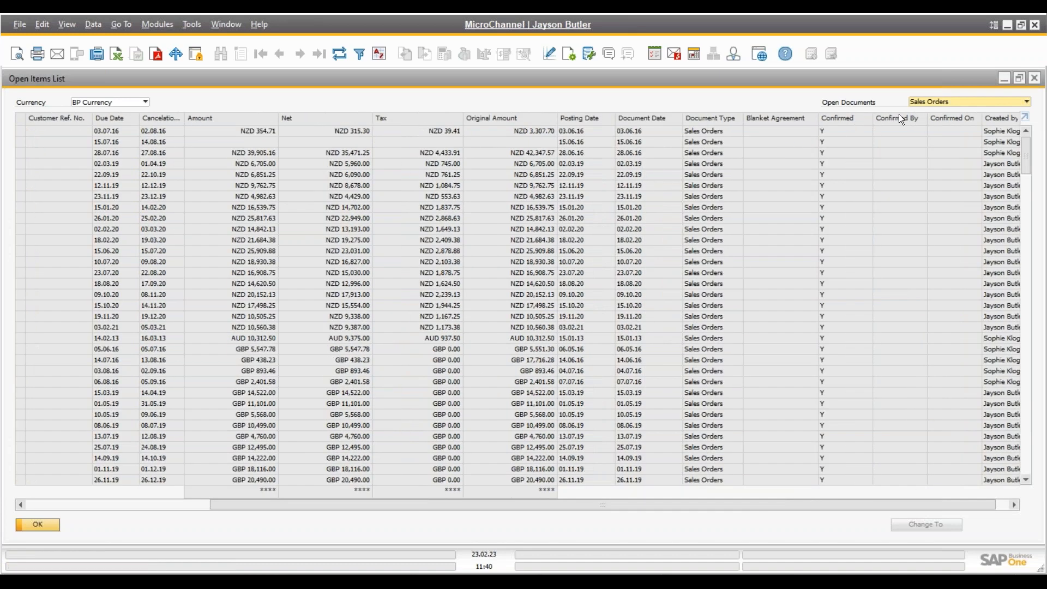
{"action": "double_click", "coordinate": [899, 115]}
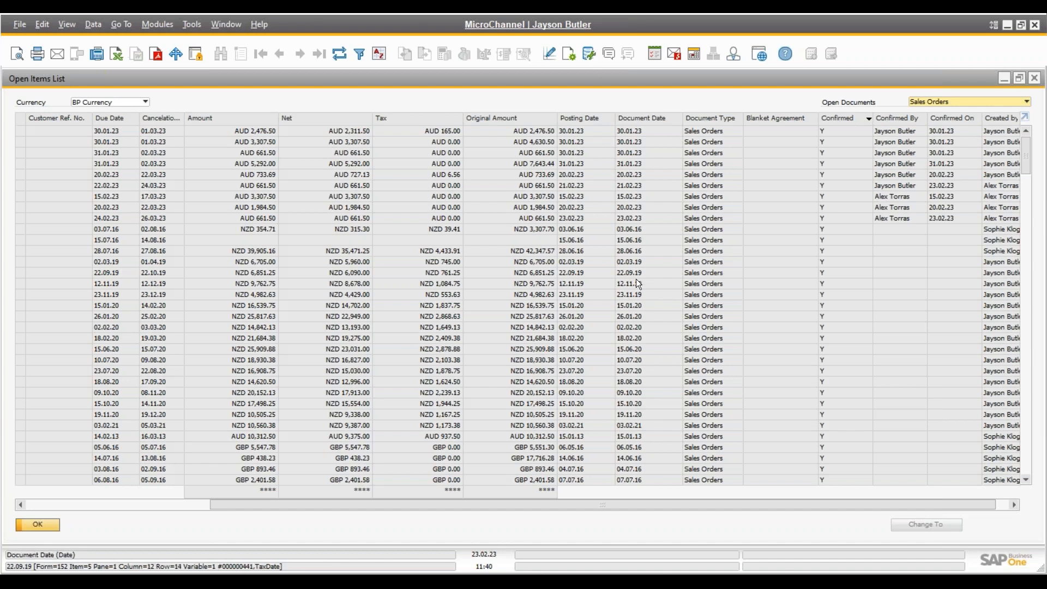
{"action": "left_click", "coordinate": [37, 524]}
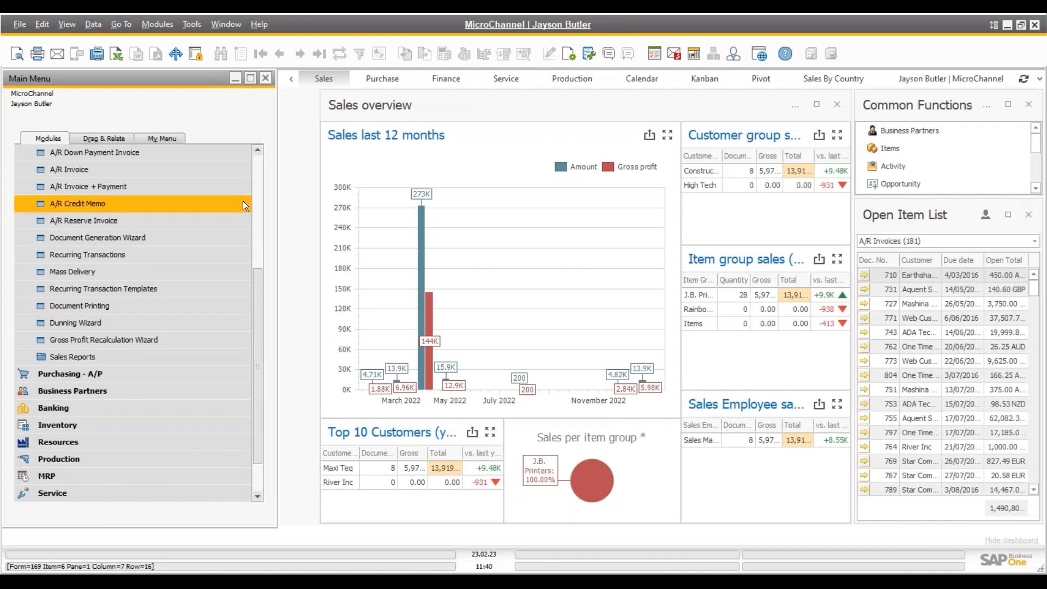
Switch to the PowerPoint slide show with the Agenda slide.
{"action": "left_click", "coordinate": [260, 173]}
{"action": "mouse_move", "coordinate": [517, 574]}
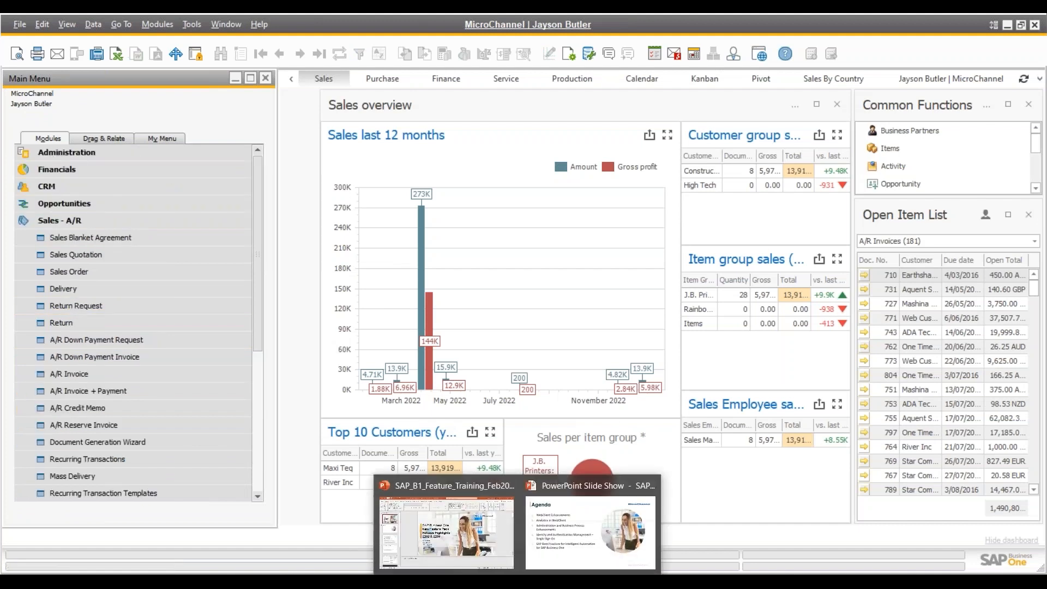
{"action": "left_click", "coordinate": [560, 539]}
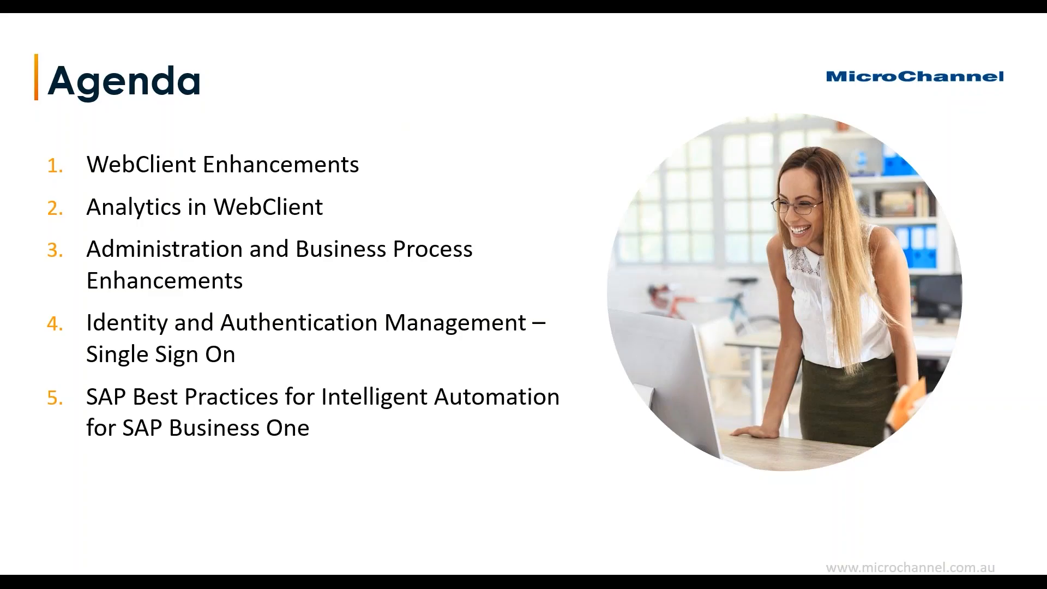